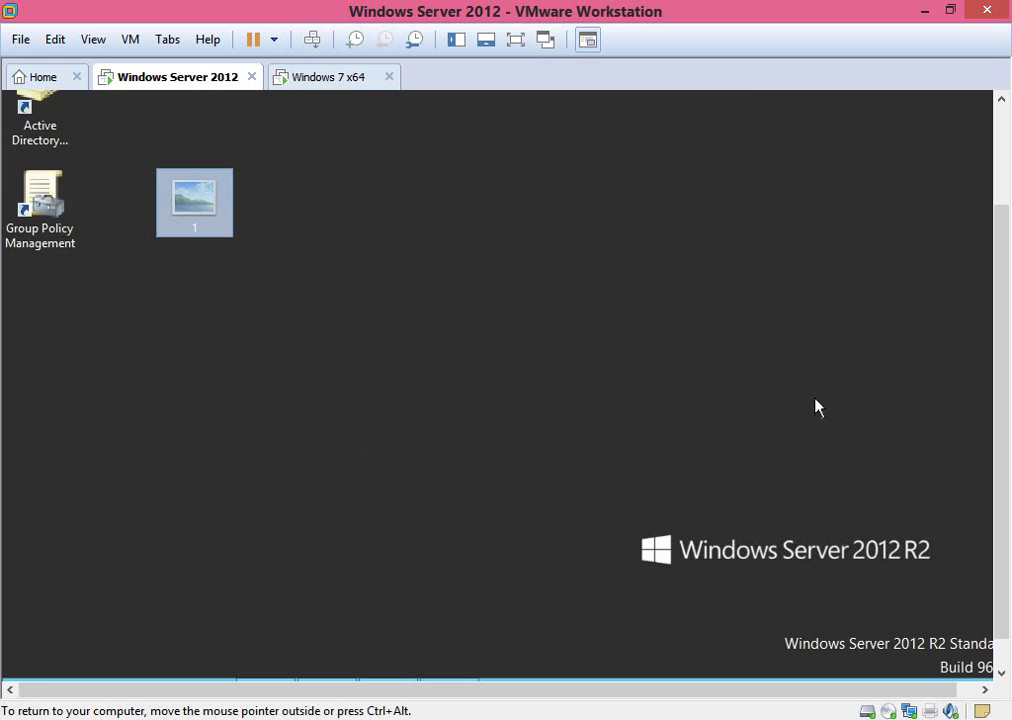
Open File Explorer full screen and go to the ShareDoc folder on Local Disk (C:).
drag(996, 442, 976, 528)
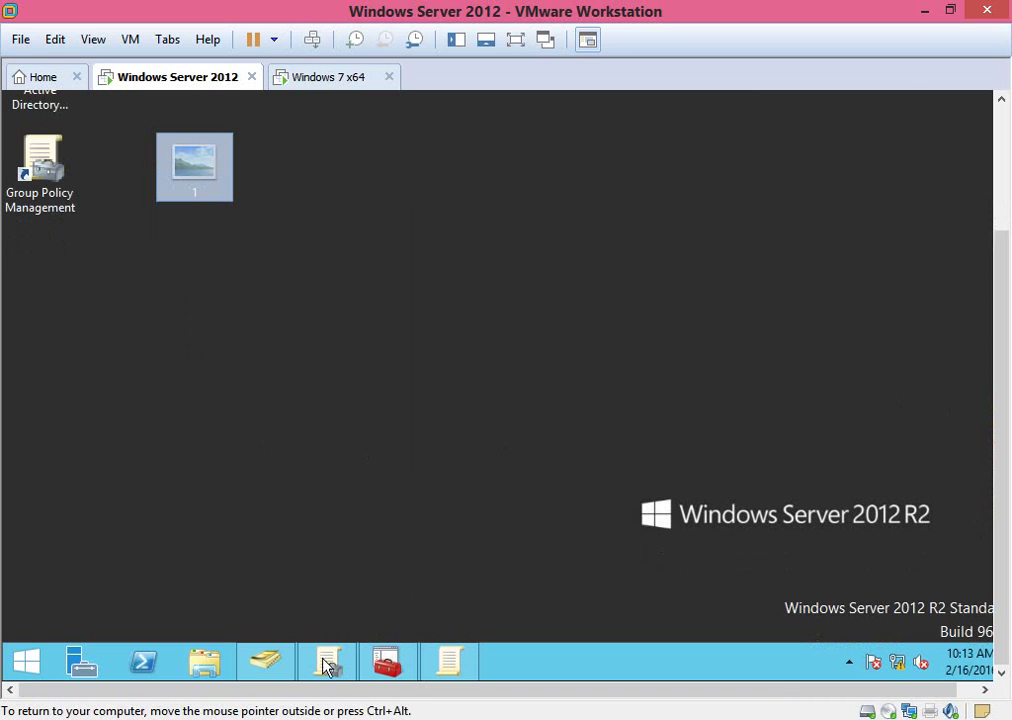
click(312, 524)
key(super+e)
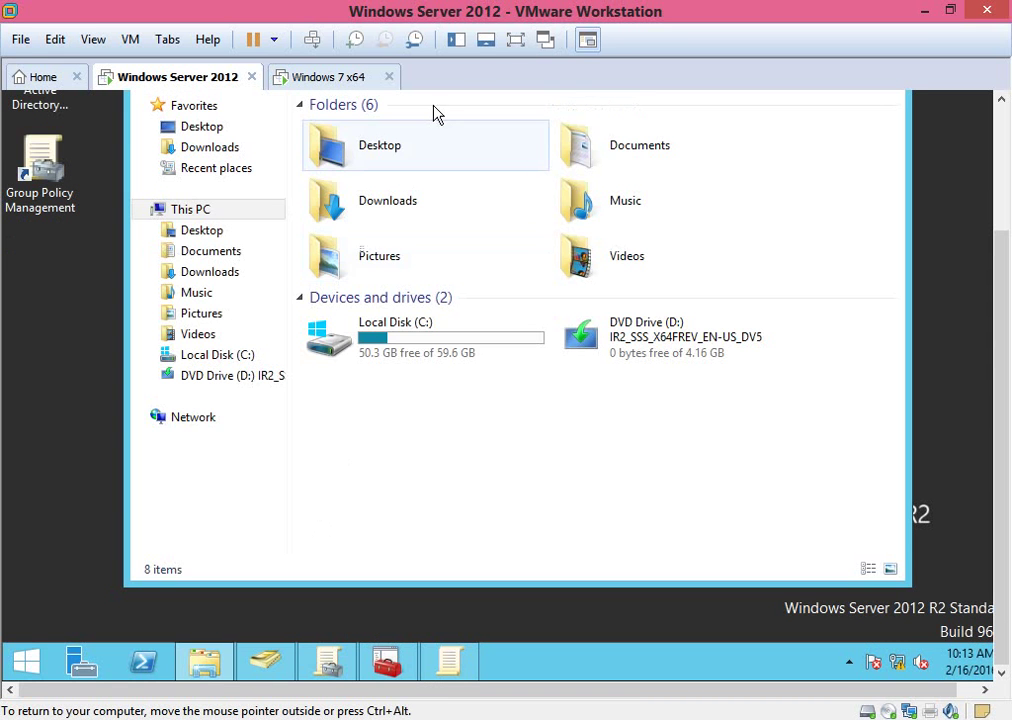
click(514, 42)
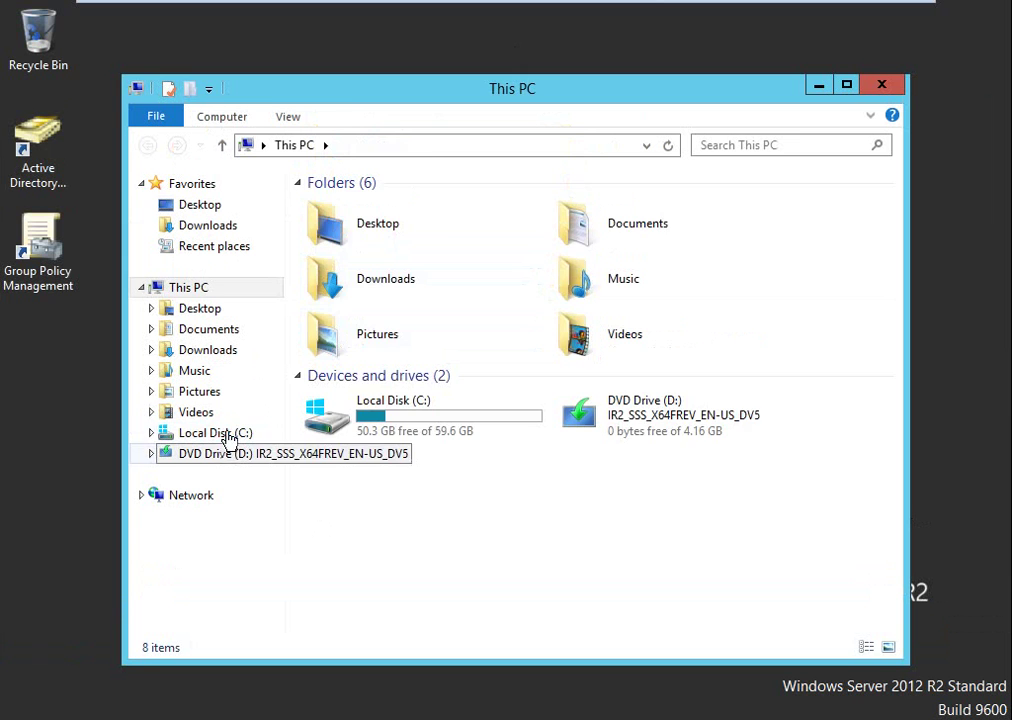
click(228, 437)
click(332, 266)
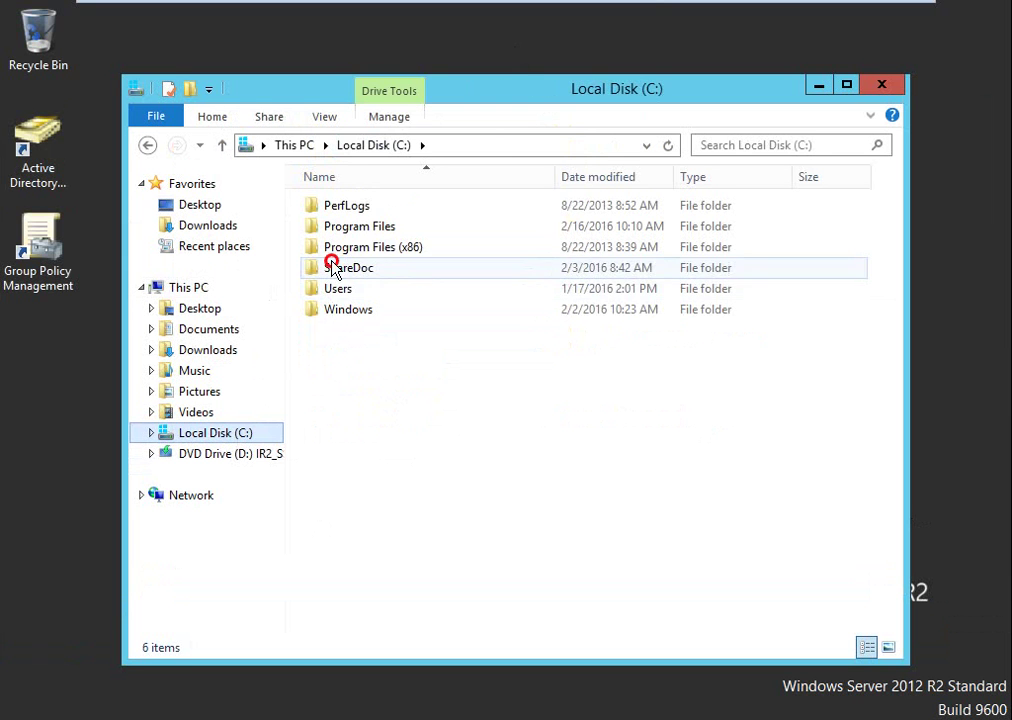
double_click(332, 268)
Create a new folder named wallpaper inside ShareDoc.
right_click(352, 321)
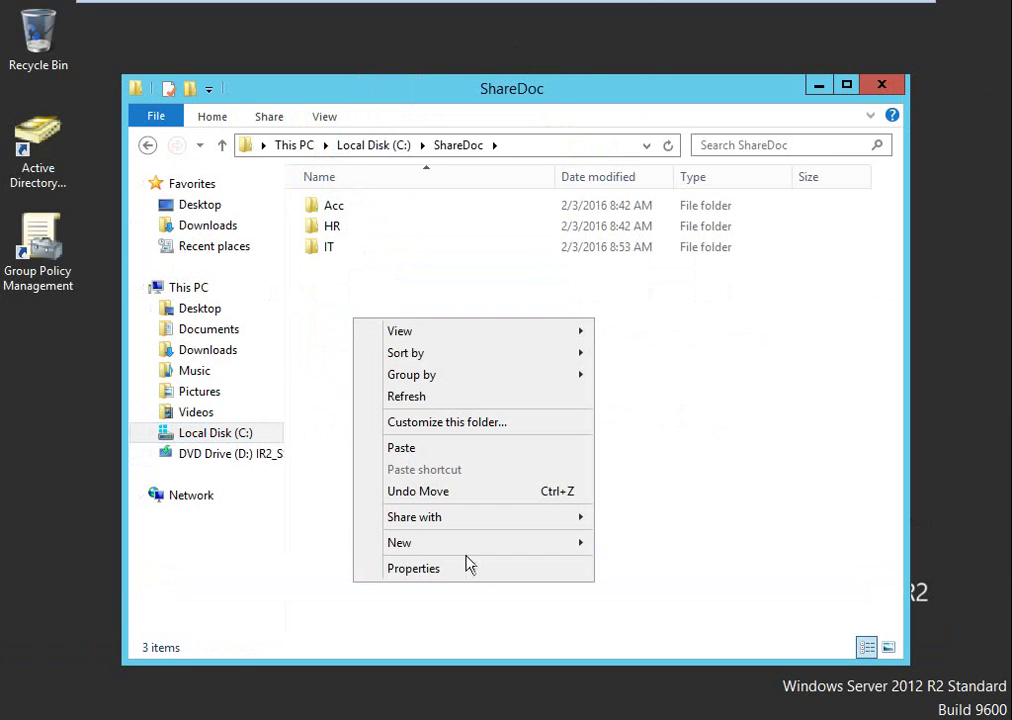
mouse_move(569, 549)
click(623, 542)
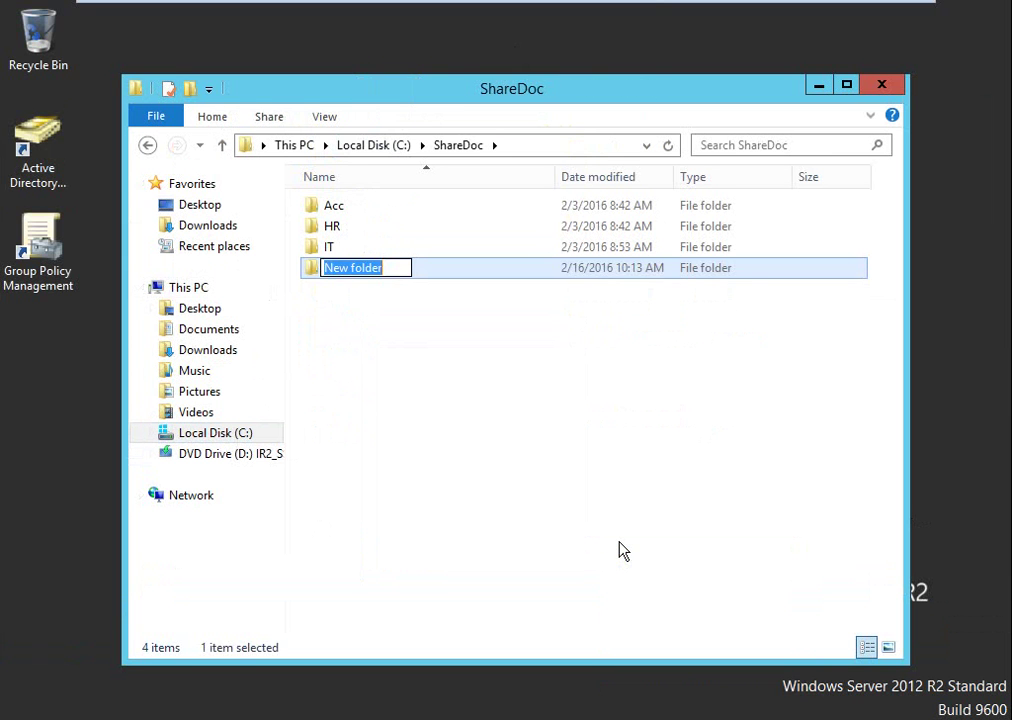
text(wallper)
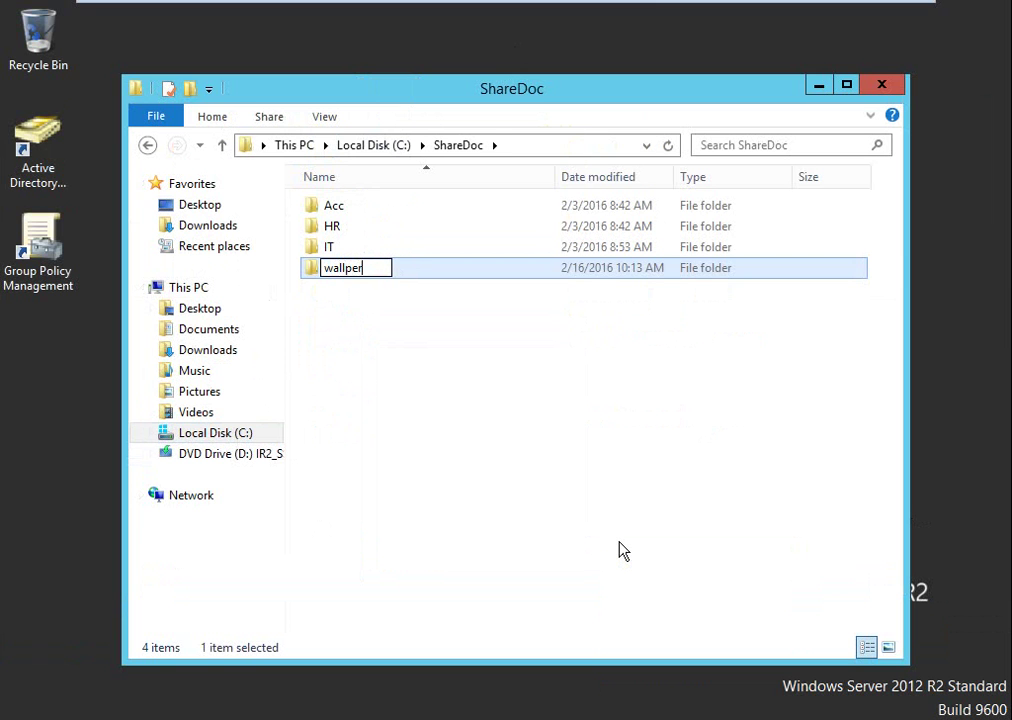
key(BackSpace)
key(BackSpace)
text(paper)
key(Return)
key(Return)
Paste image 1 into the wallpaper folder and close Server Manager.
key(ctrl+v)
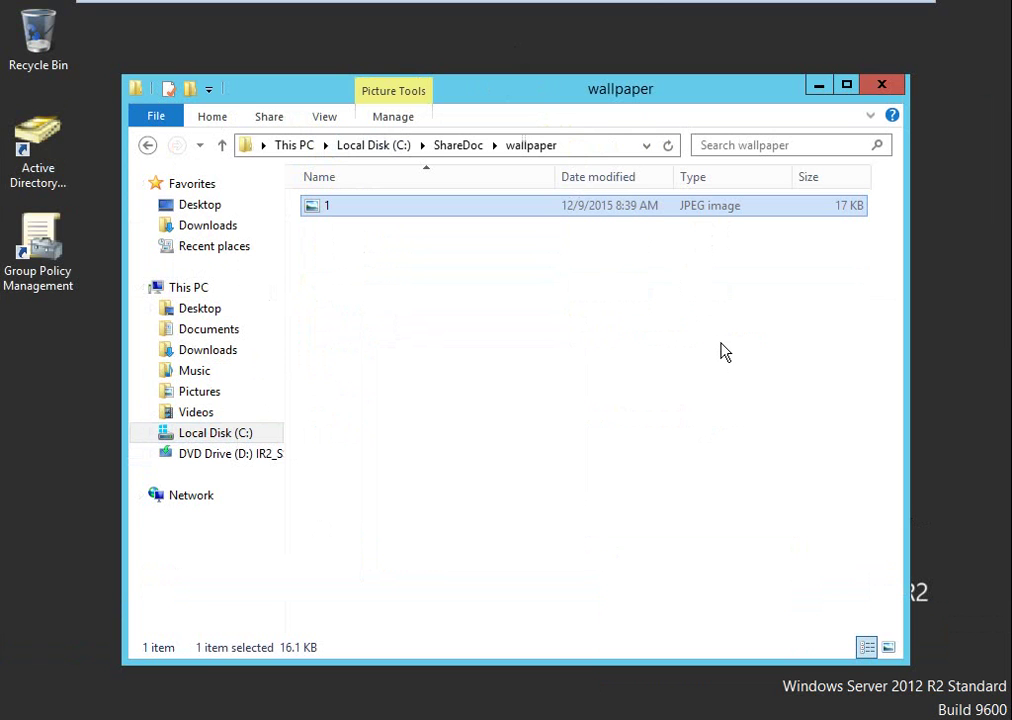
click(817, 90)
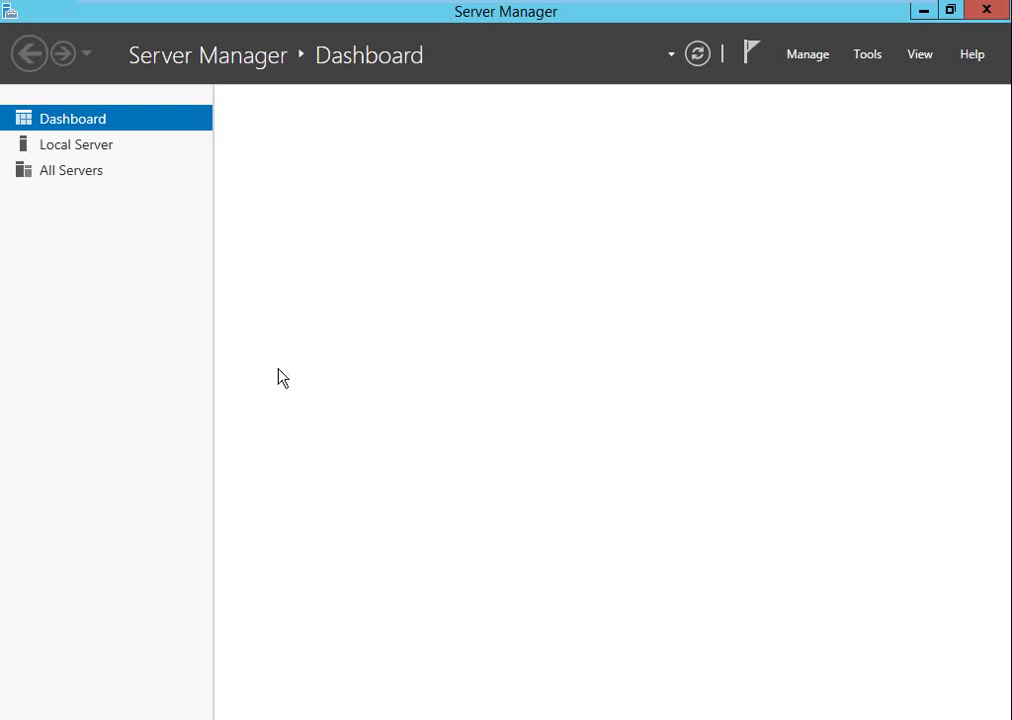
click(986, 11)
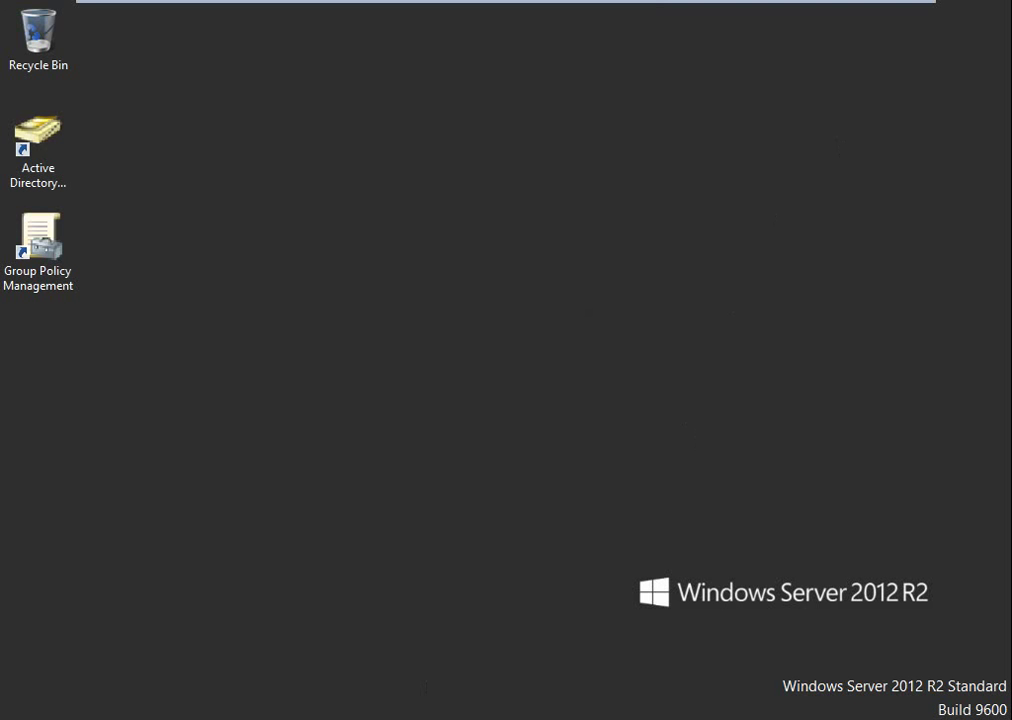
key(alt+Tab)
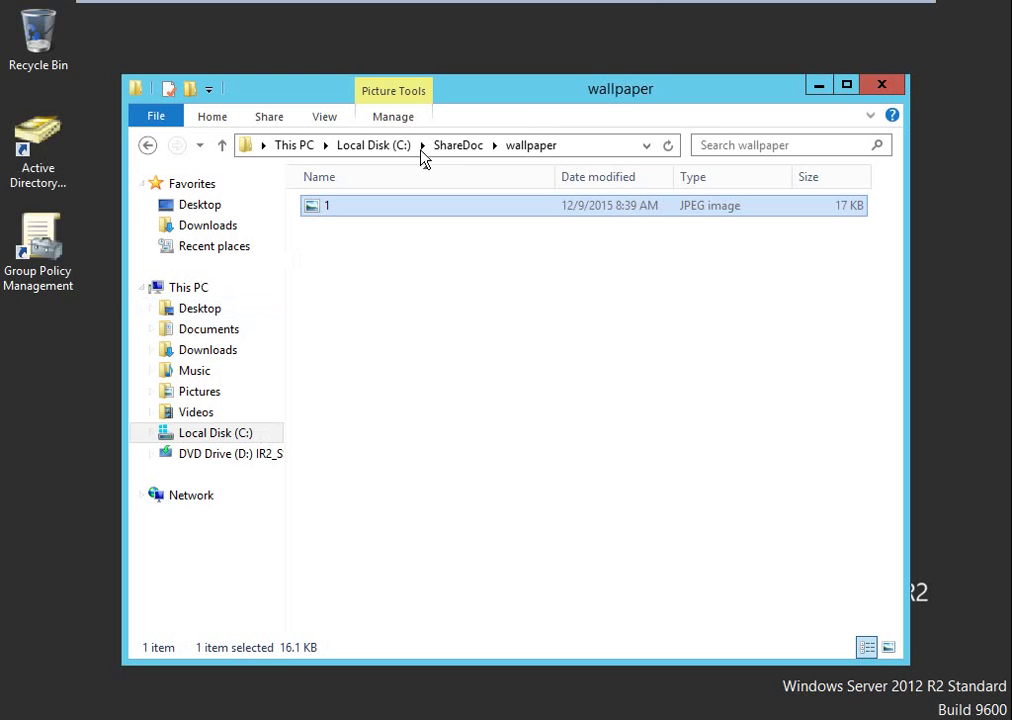
Share the wallpaper folder as \\BAYON\wallpaper with Everyone given Read access.
click(458, 148)
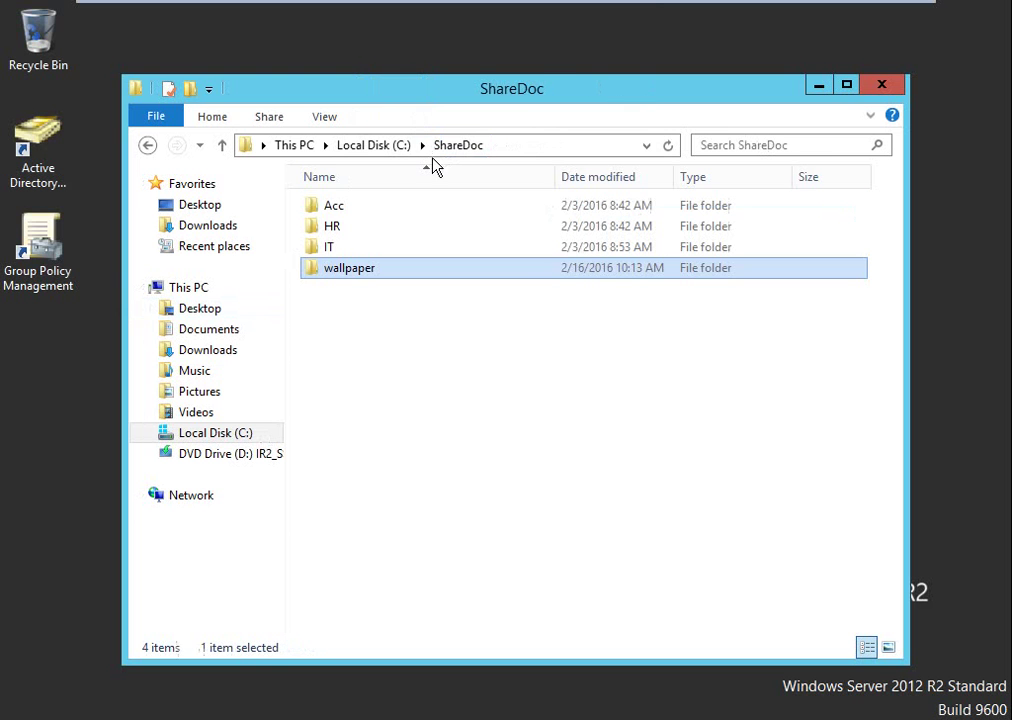
right_click(340, 272)
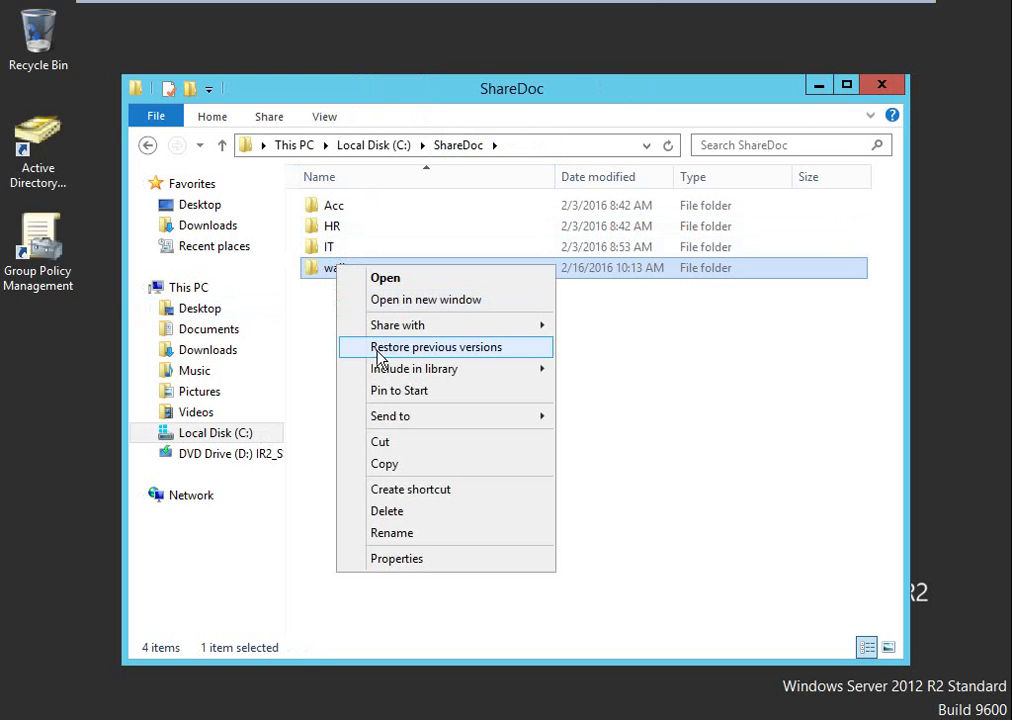
mouse_move(506, 333)
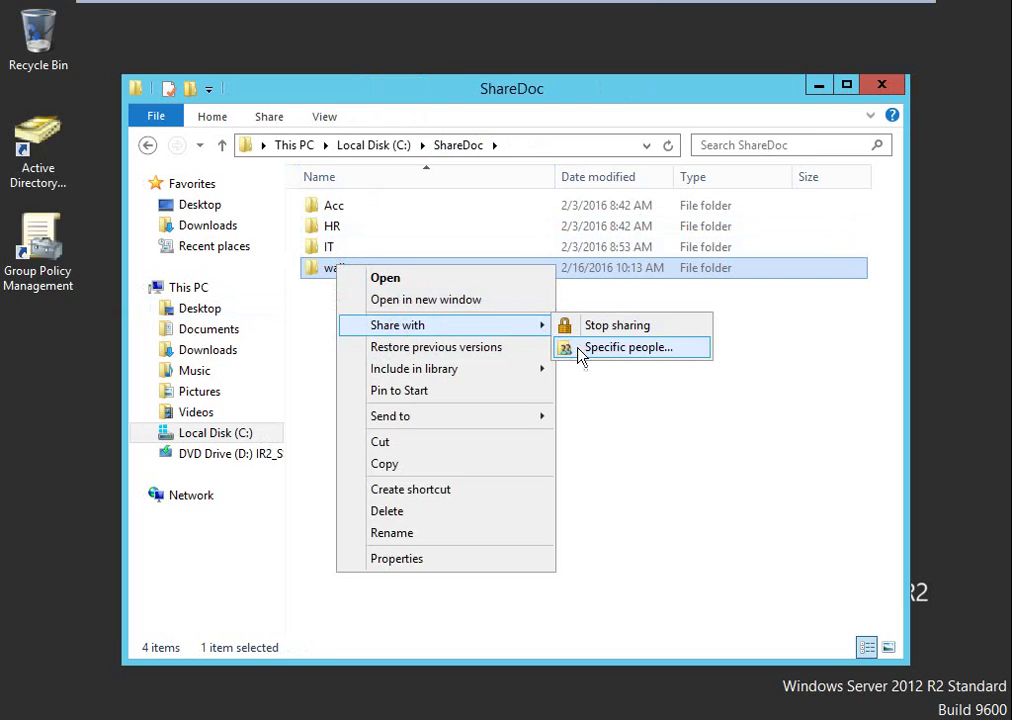
click(581, 350)
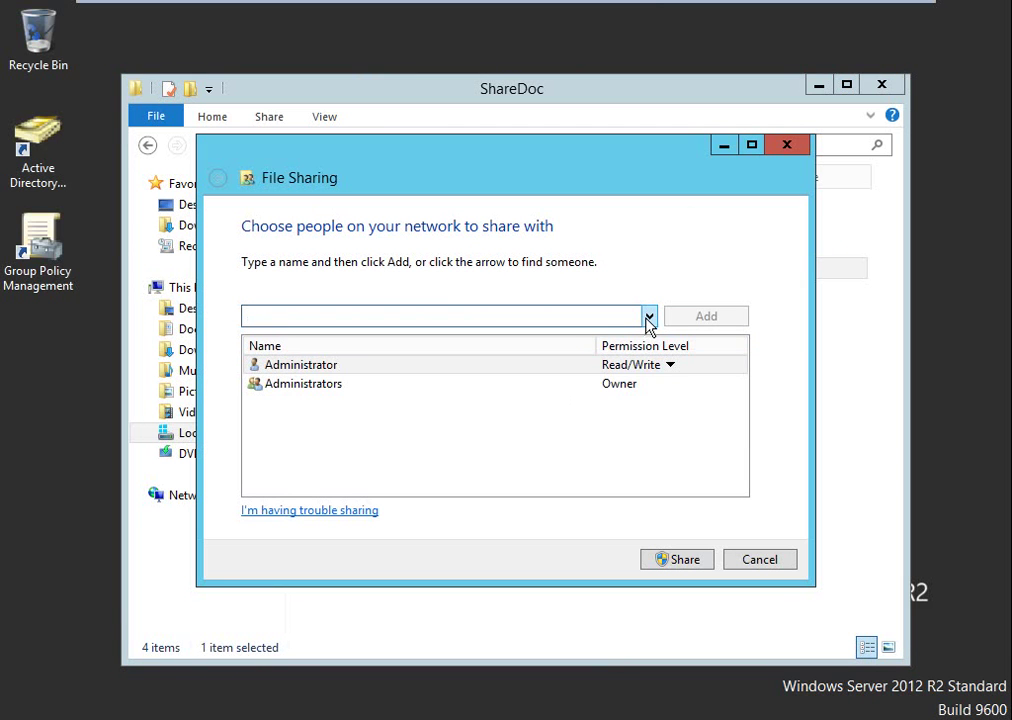
click(648, 317)
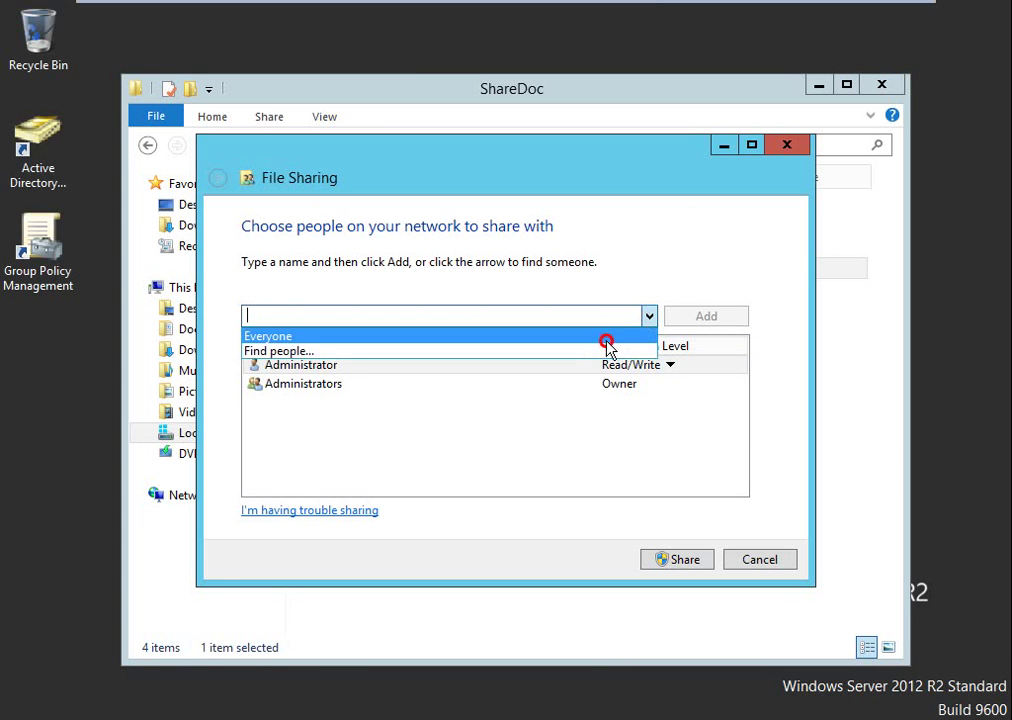
click(604, 337)
click(716, 320)
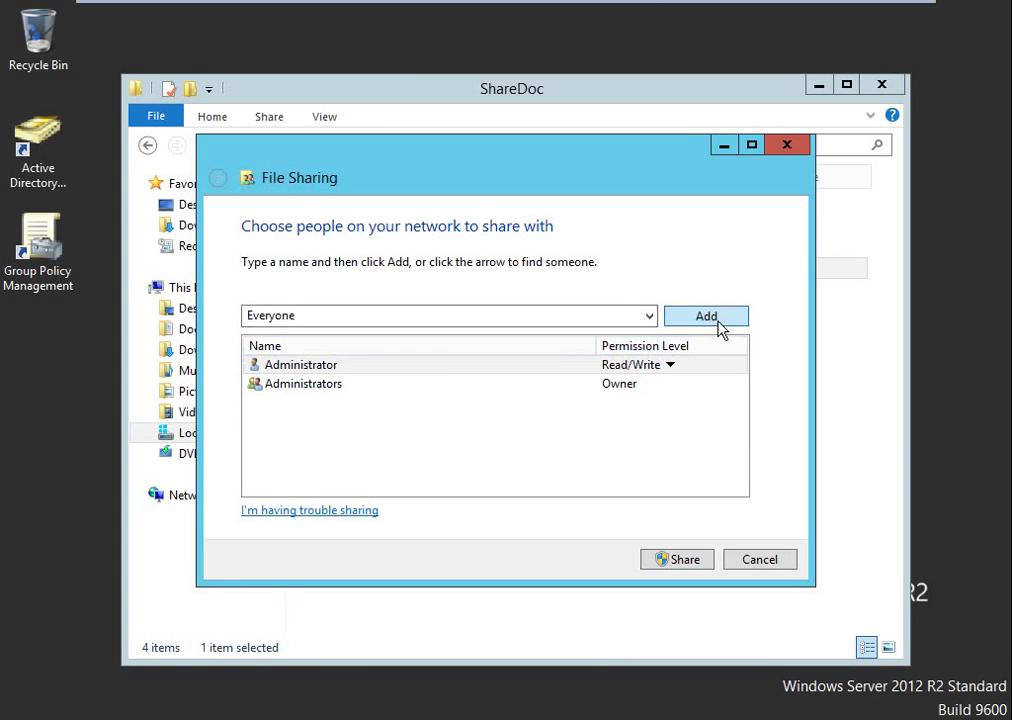
click(661, 559)
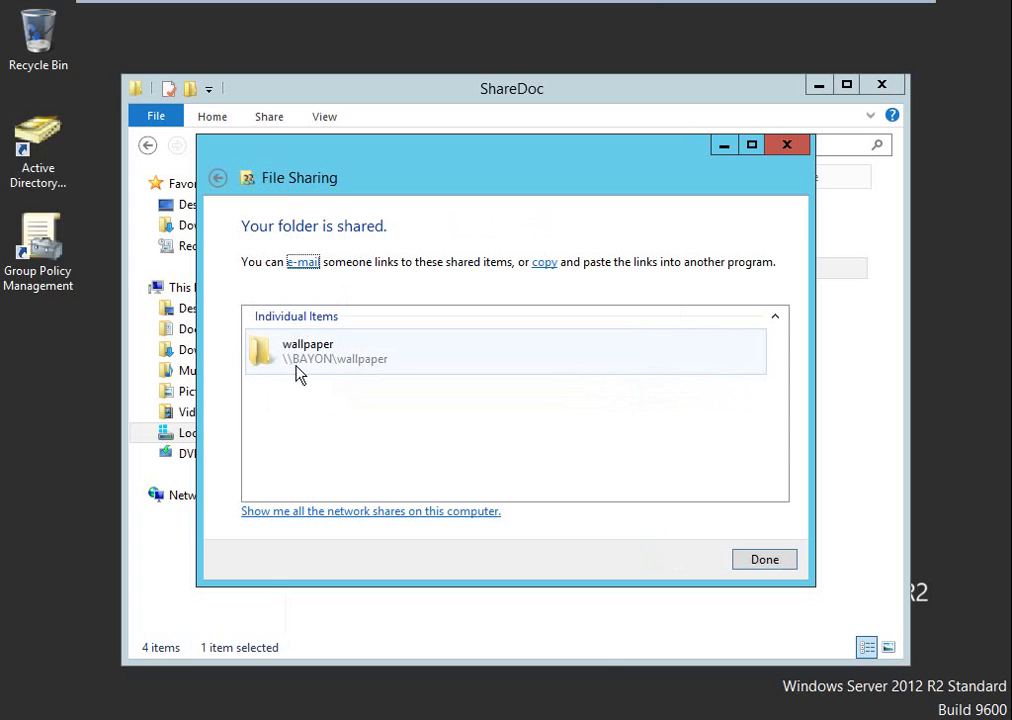
click(784, 561)
Open \\192.168.0.1\wallpaper to check the share, then switch to Active Directory Users and Computers.
click(510, 144)
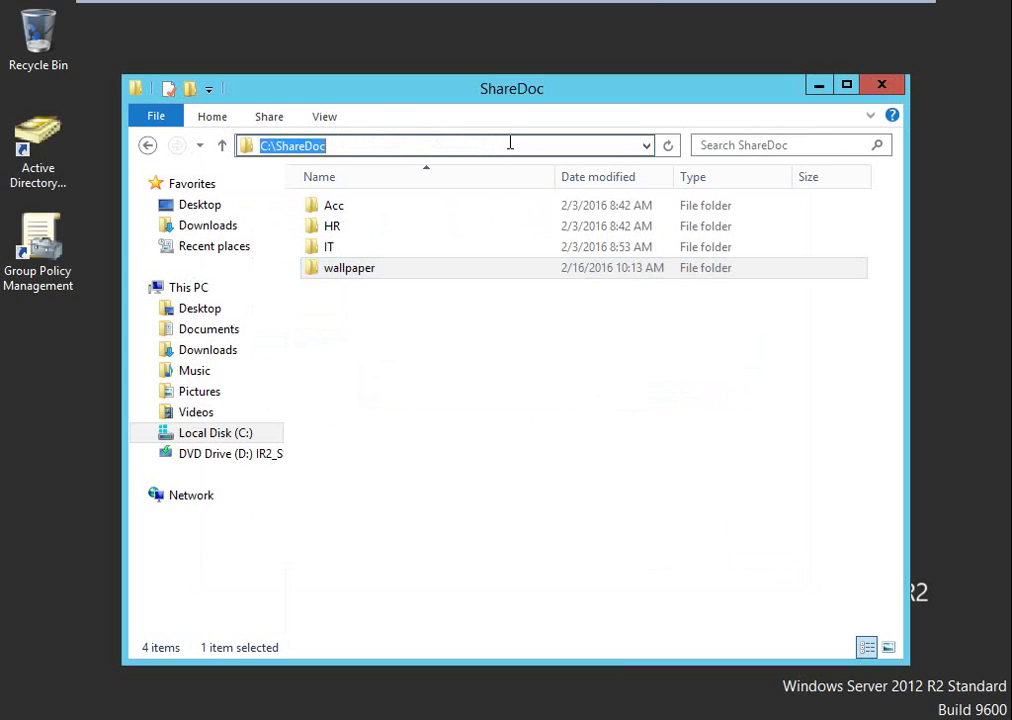
text(\\192.168.0)
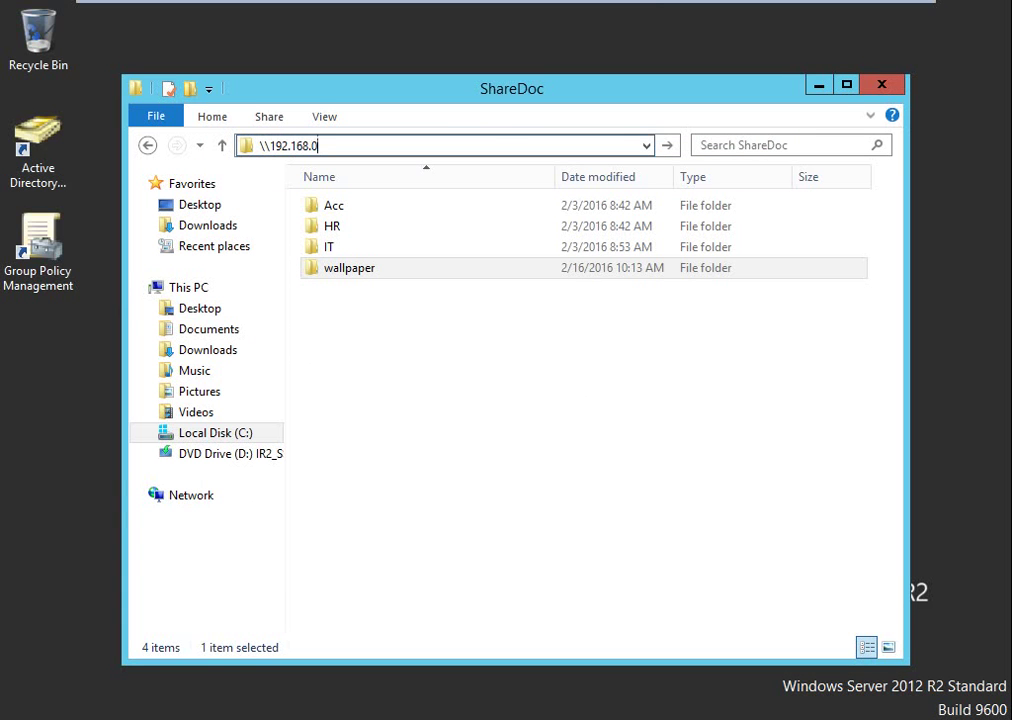
text(.1\wallpaper)
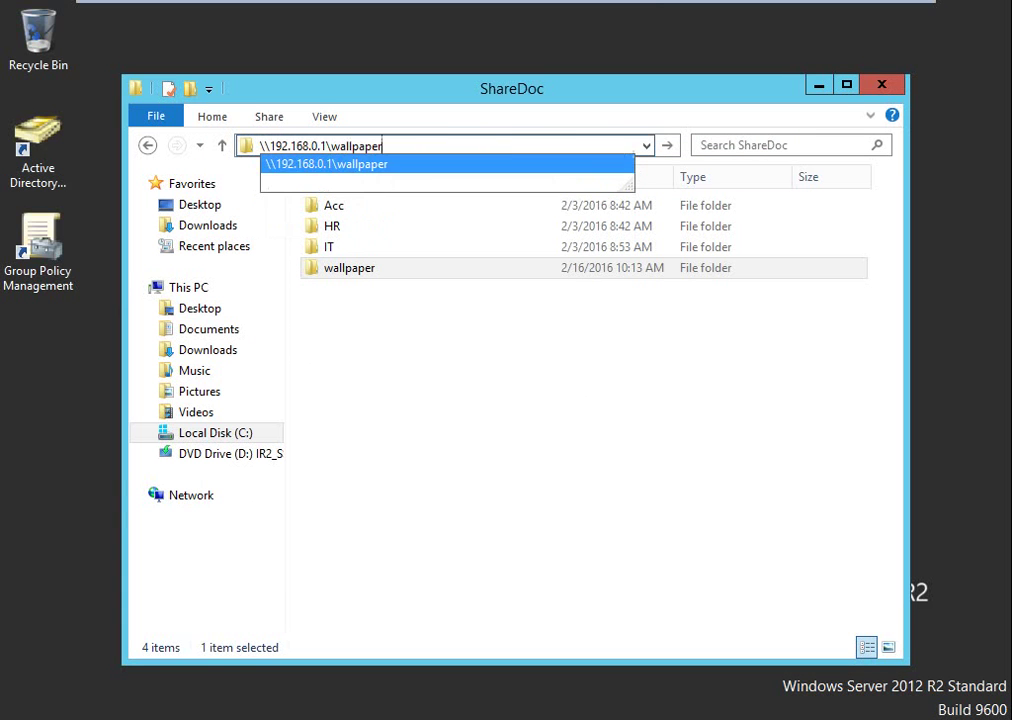
key(Return)
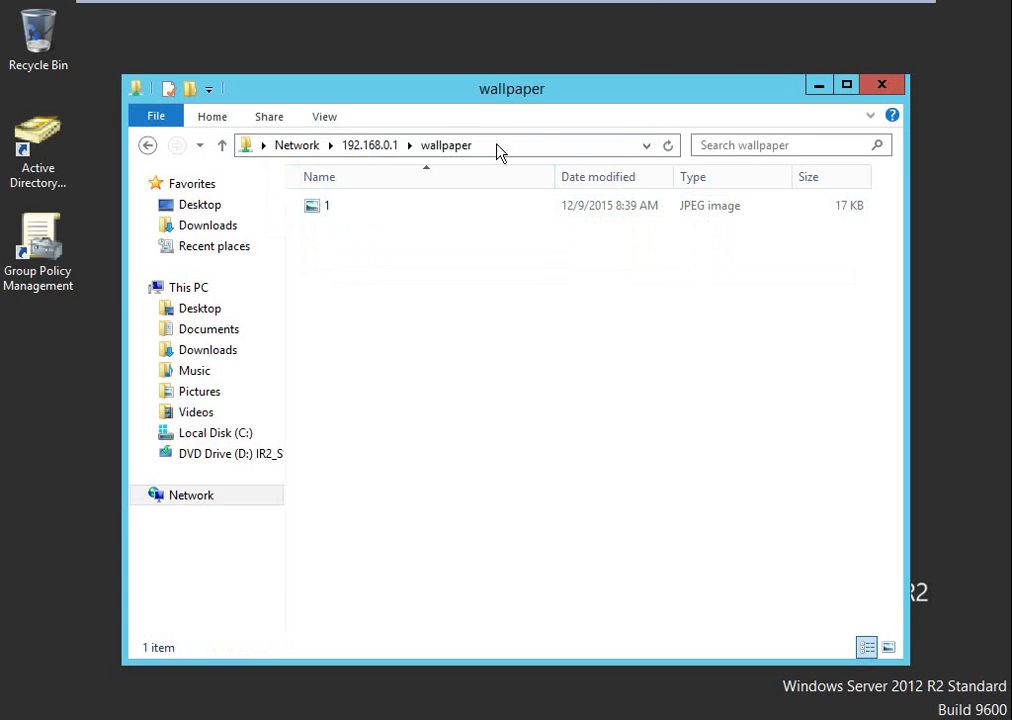
click(498, 145)
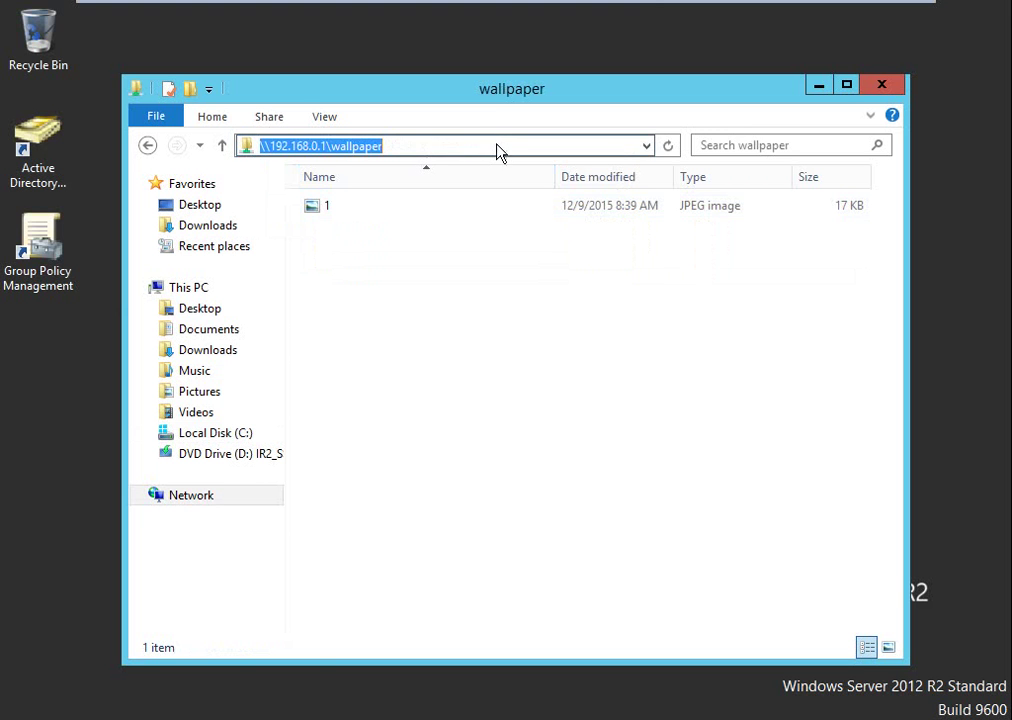
key(Escape)
key(alt+Tab)
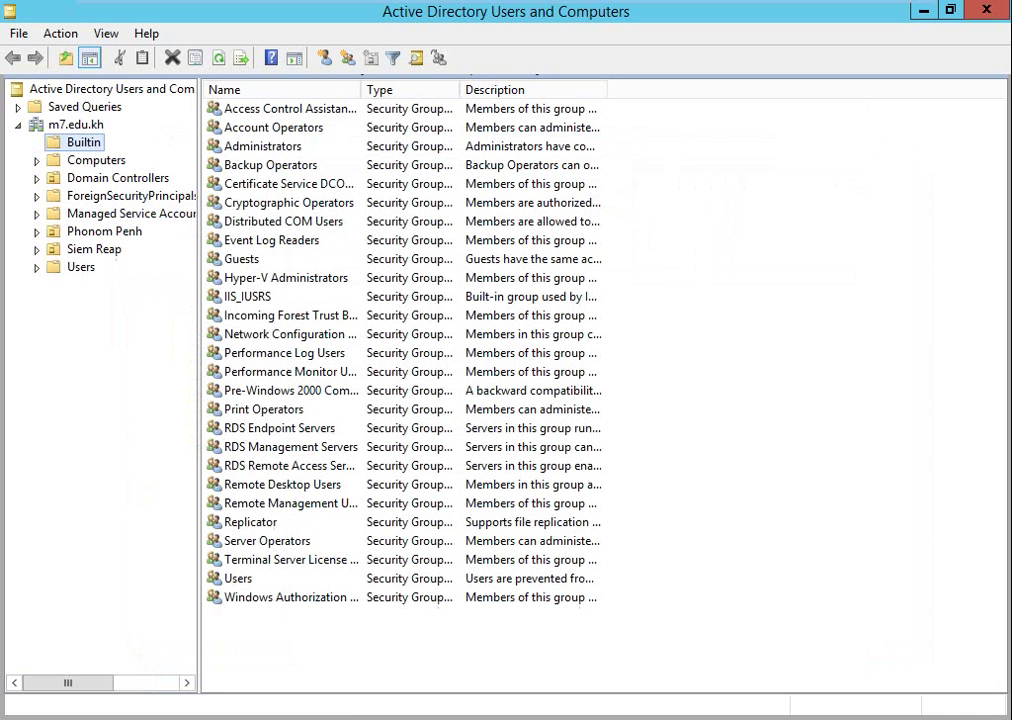
Enable Desktop Wallpaper with path \\192.168.0.1\wallpaper\1.jpg and Stretch style.
key(alt+Tab)
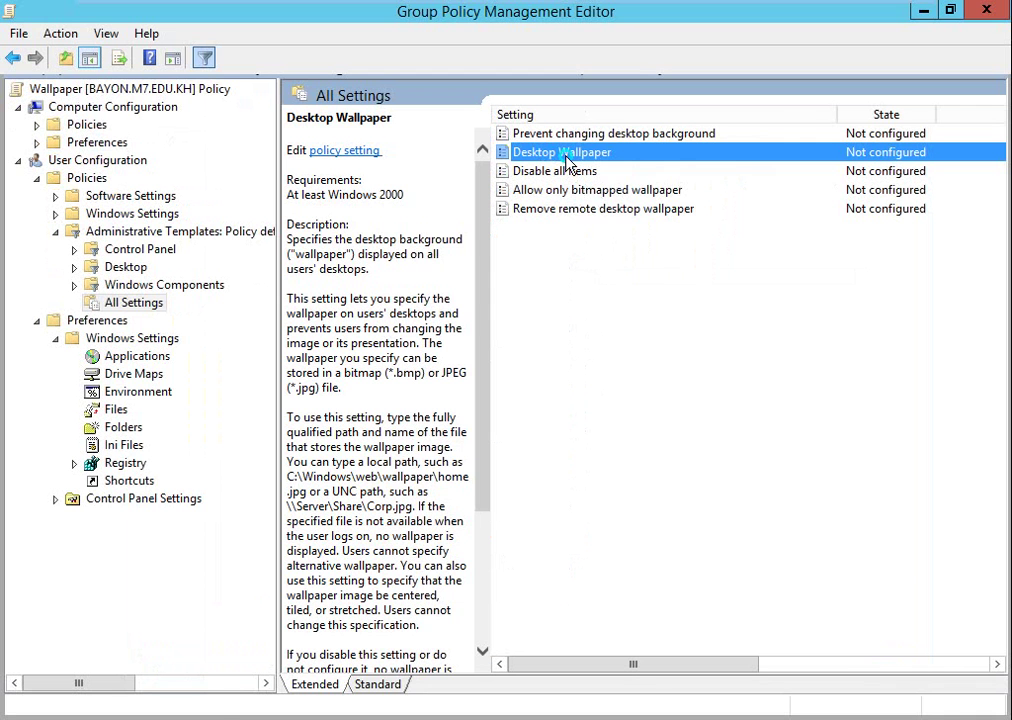
right_click(567, 162)
click(585, 172)
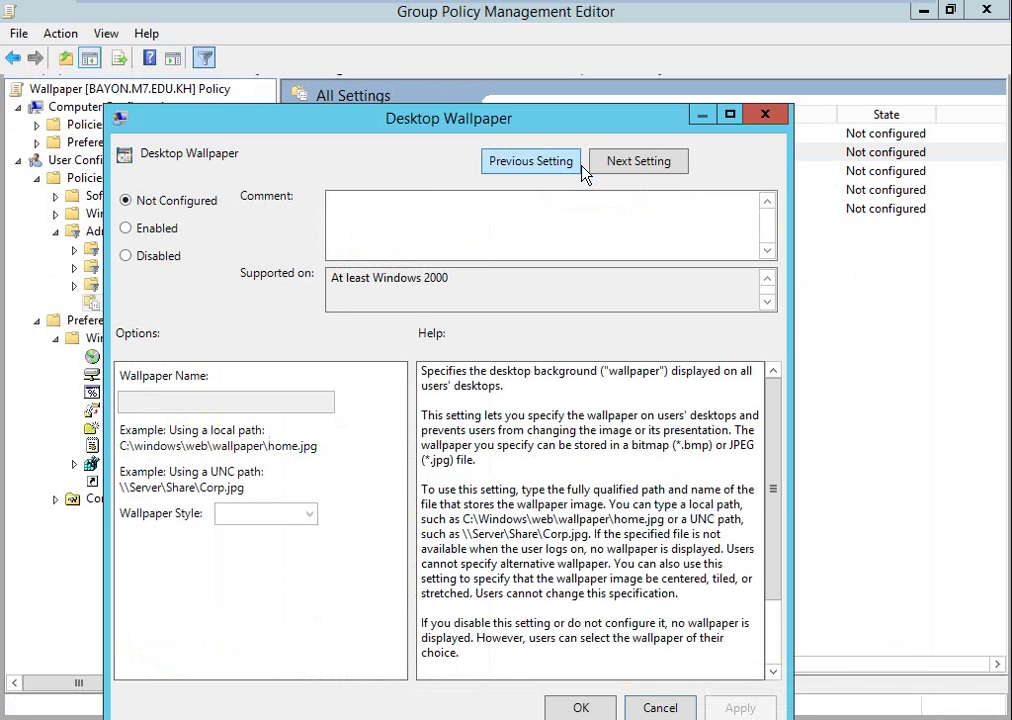
click(128, 228)
click(129, 401)
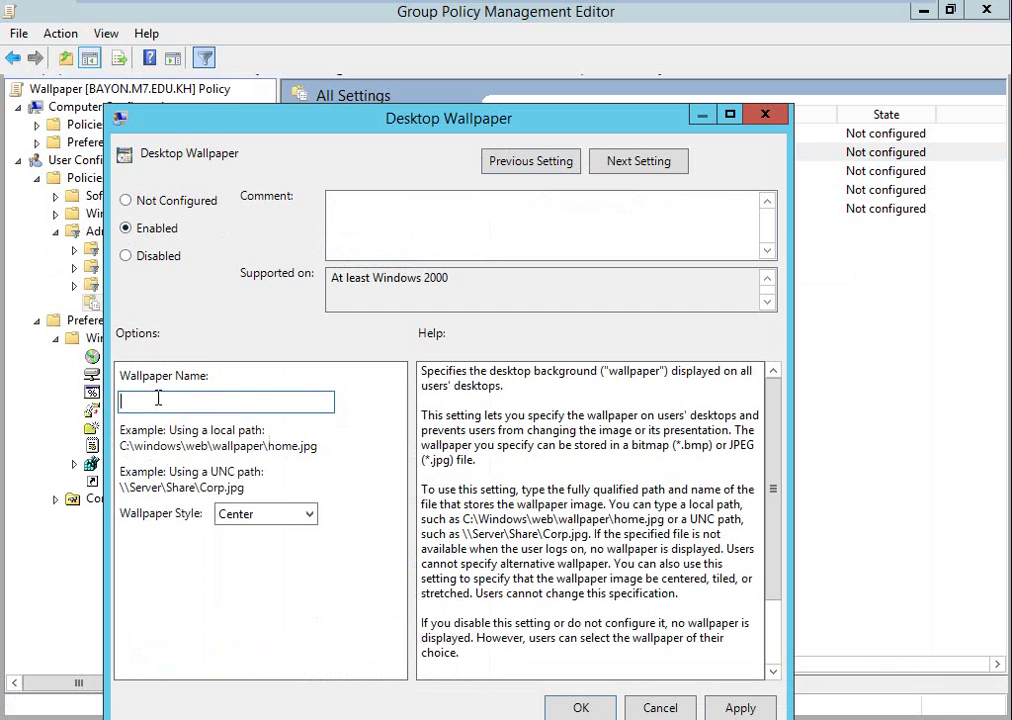
text(\192.168.0.1\wallpaper\1)
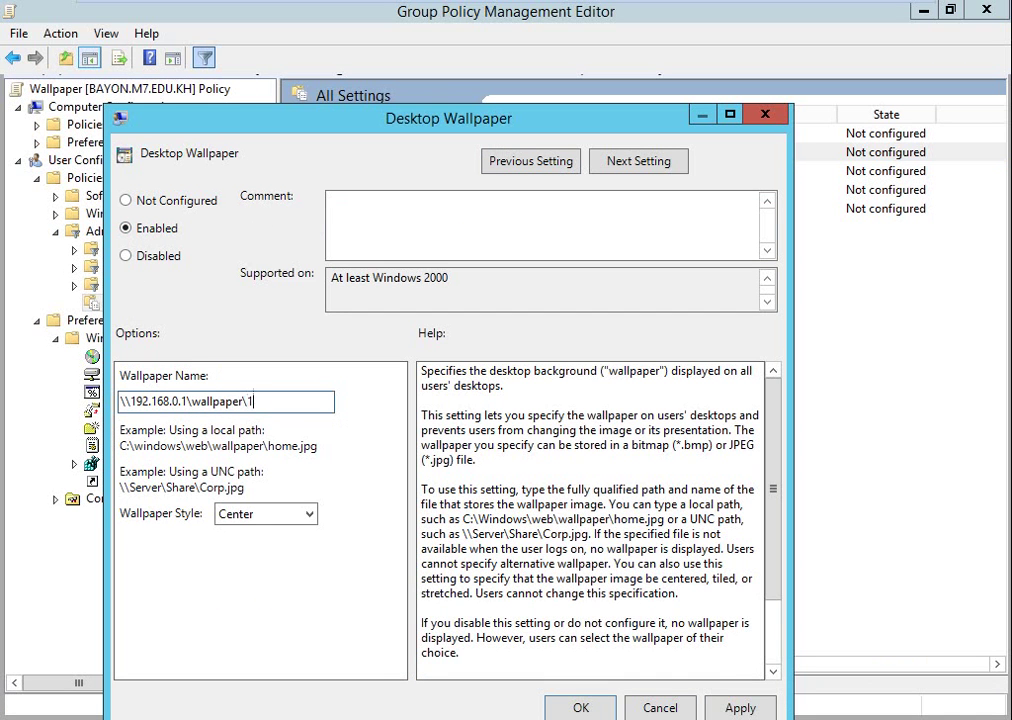
text(.jpg)
click(268, 514)
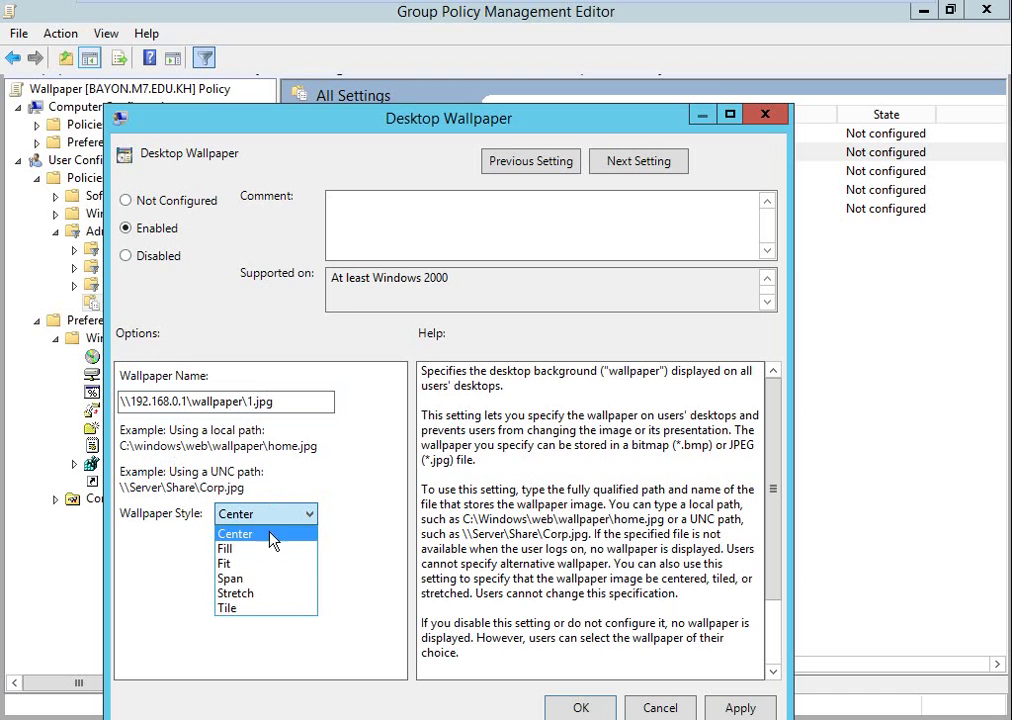
click(267, 595)
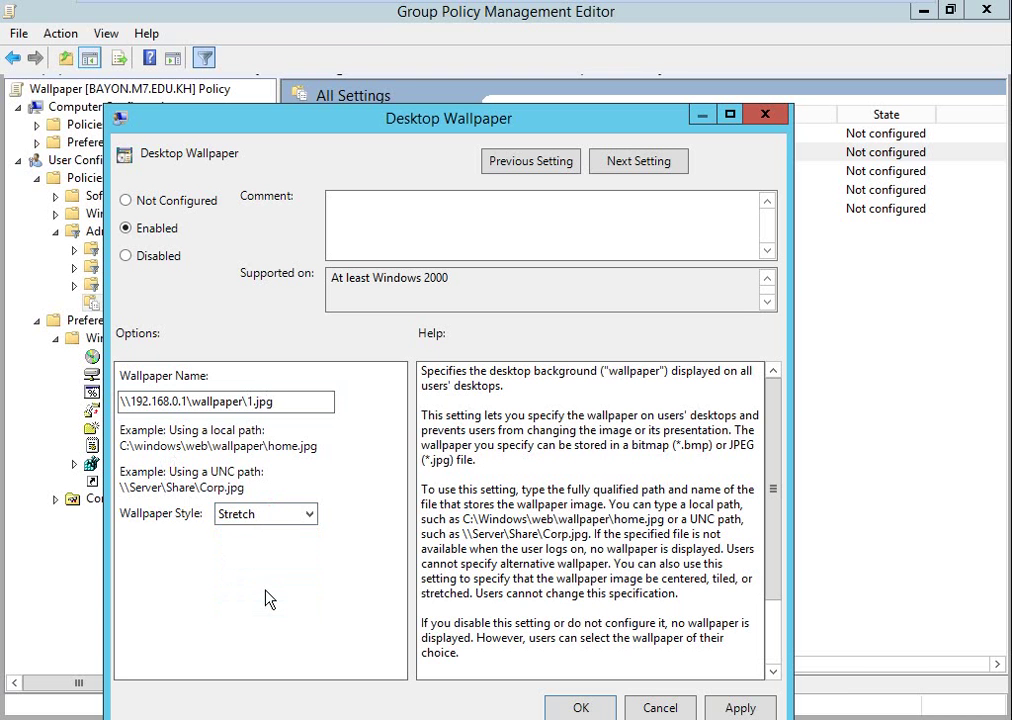
click(600, 707)
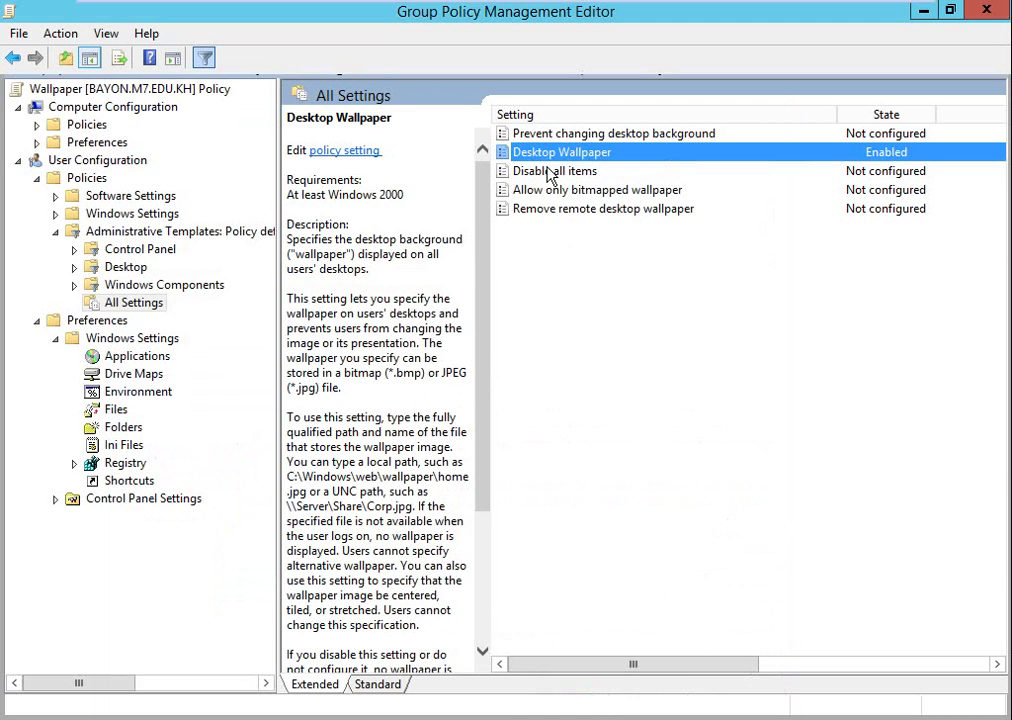
click(552, 136)
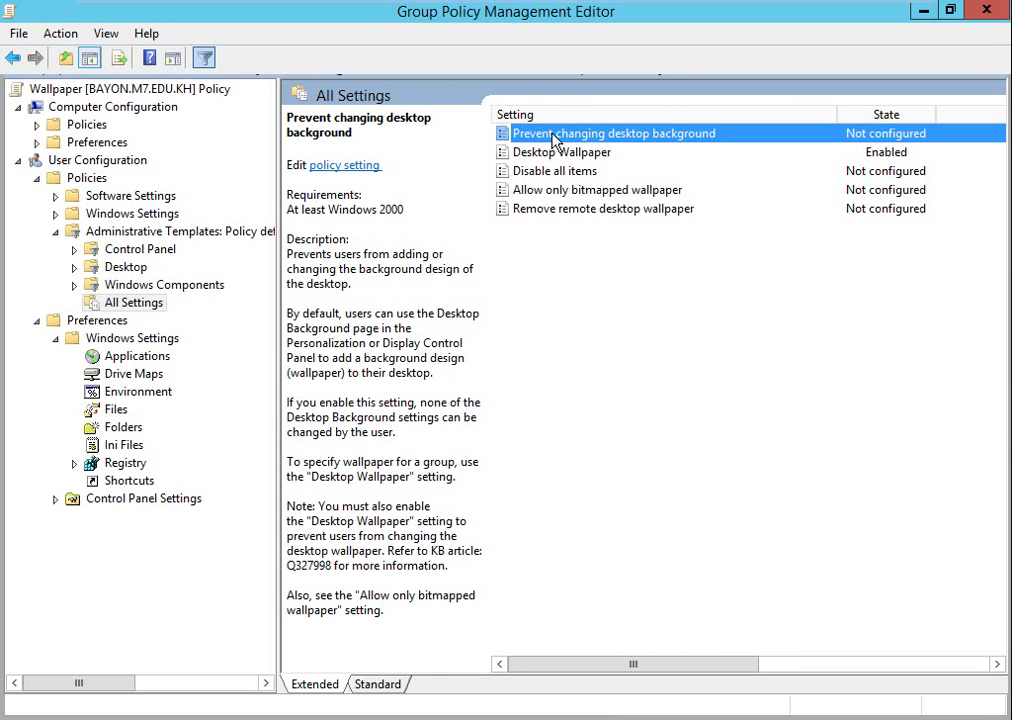
Enable Prevent changing desktop background and close the policy editor.
double_click(552, 136)
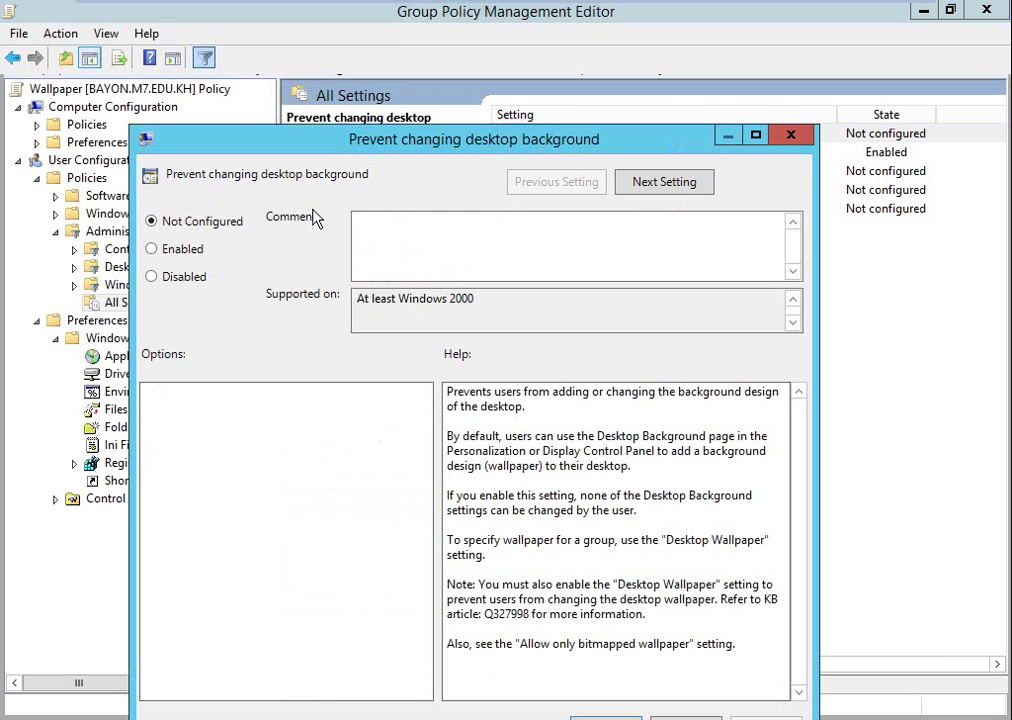
click(151, 274)
click(150, 252)
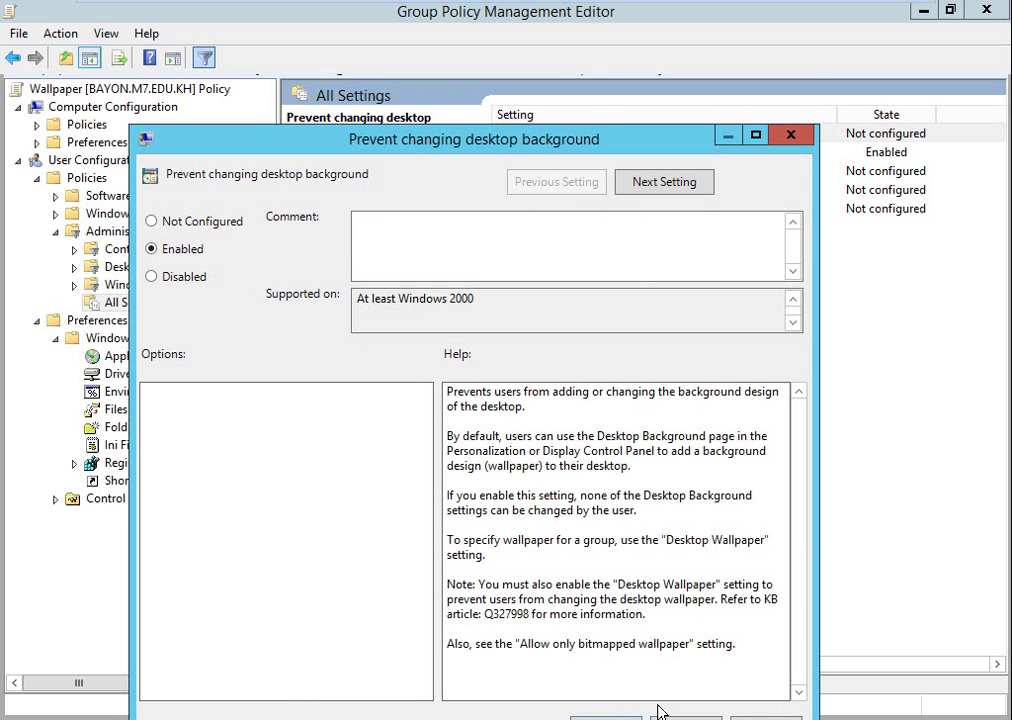
drag(603, 125, 603, 56)
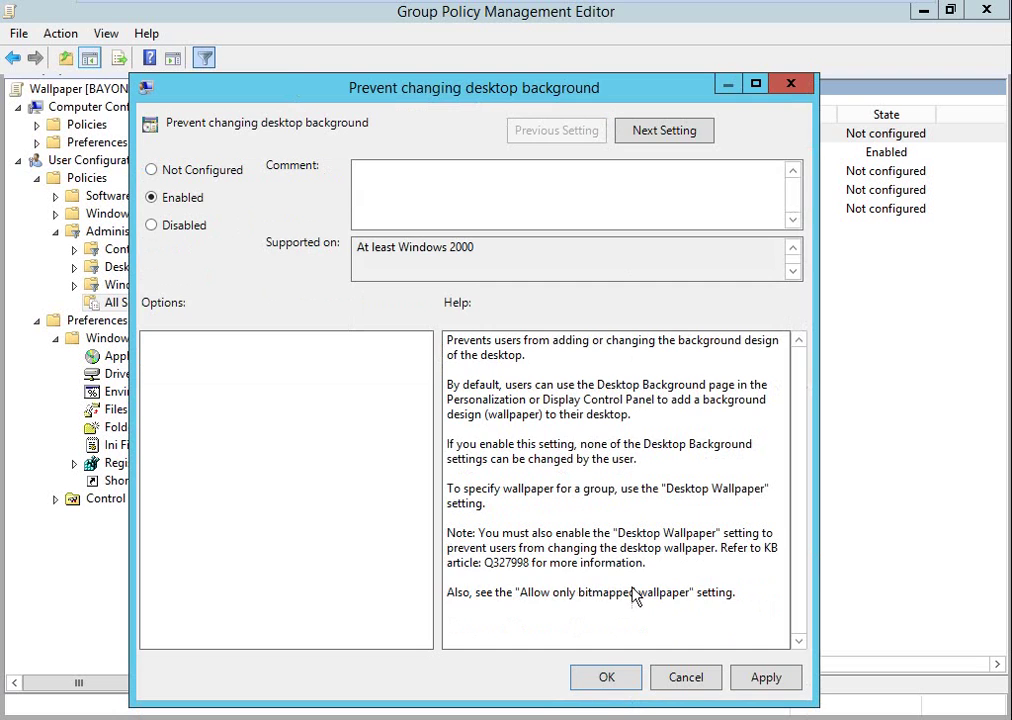
click(594, 684)
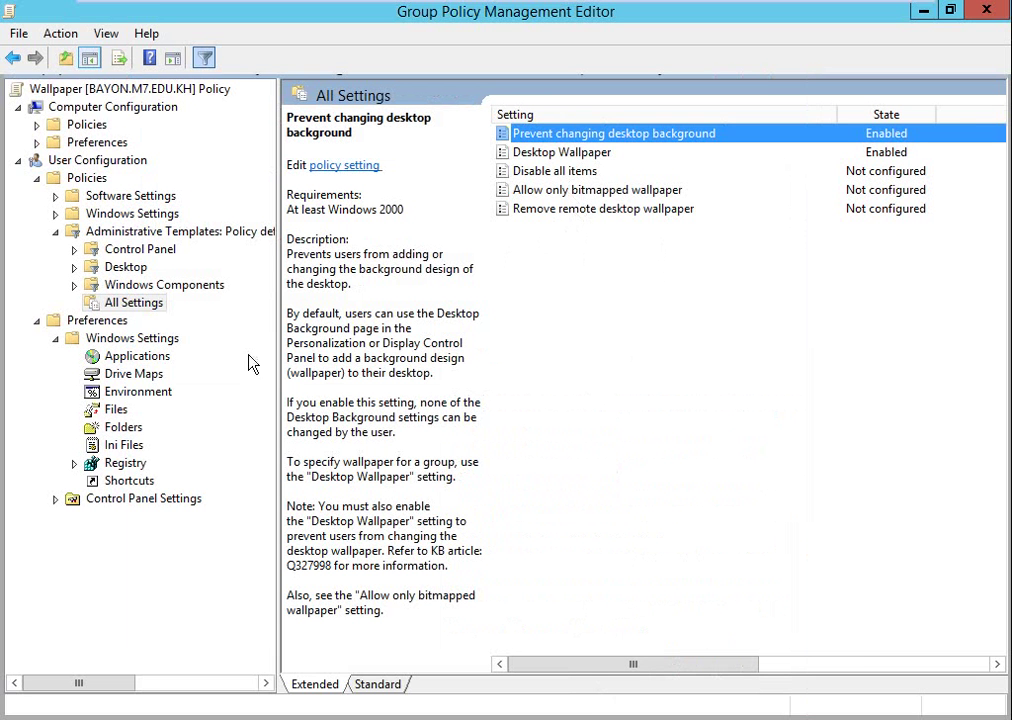
click(986, 10)
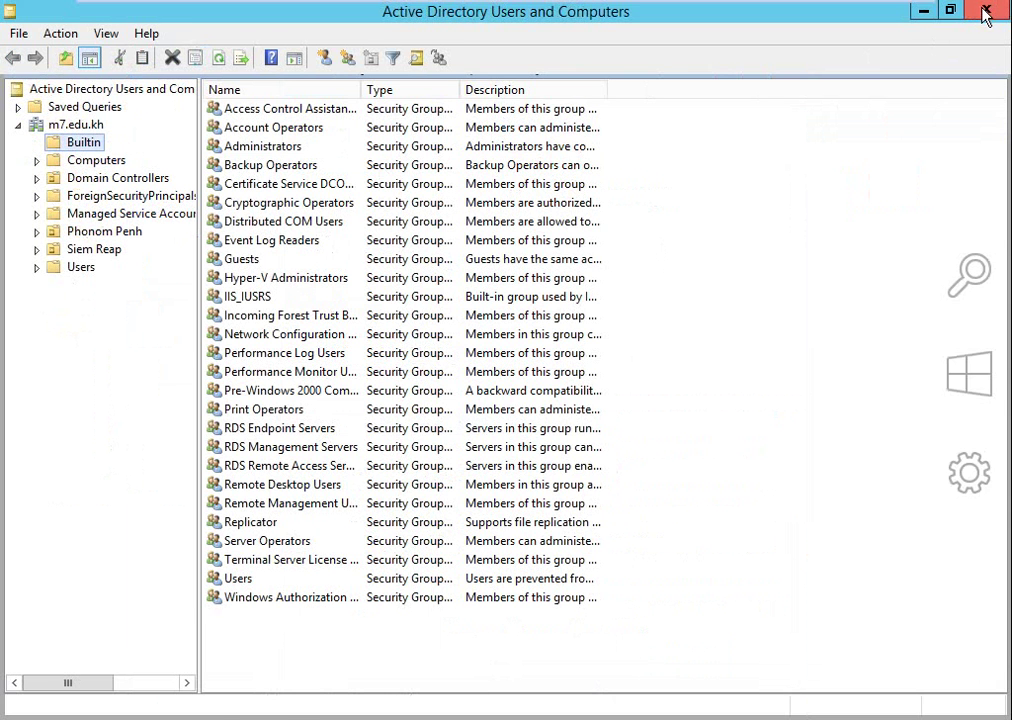
Close ADUC and expand the Wallpaper GPO's Settings report to confirm both policies Enabled.
click(986, 10)
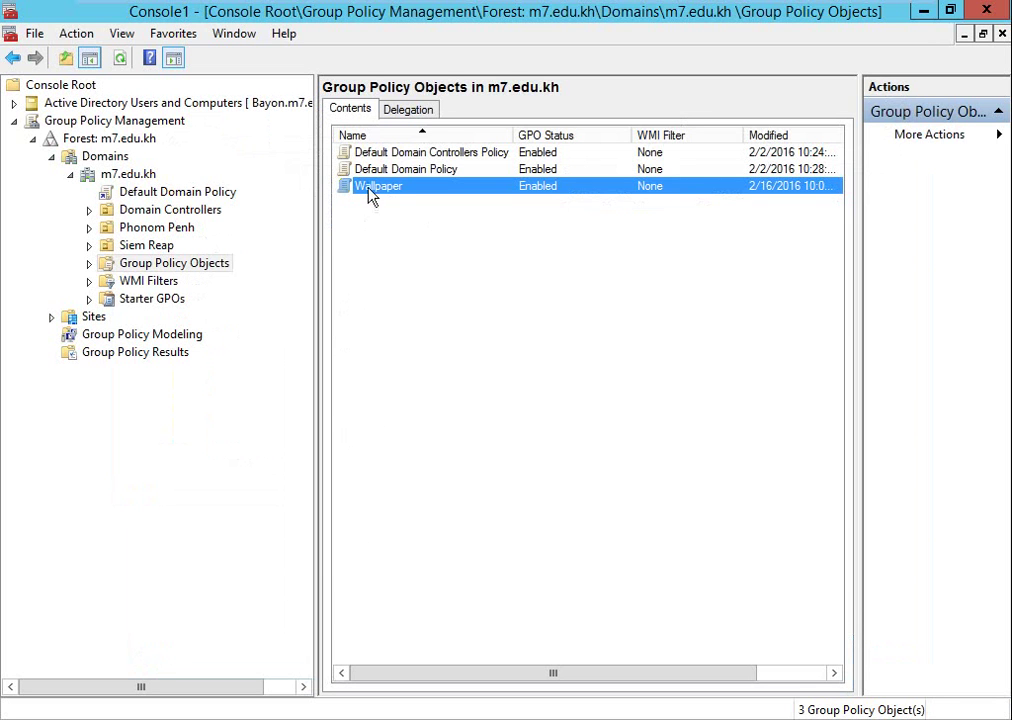
click(90, 264)
click(142, 318)
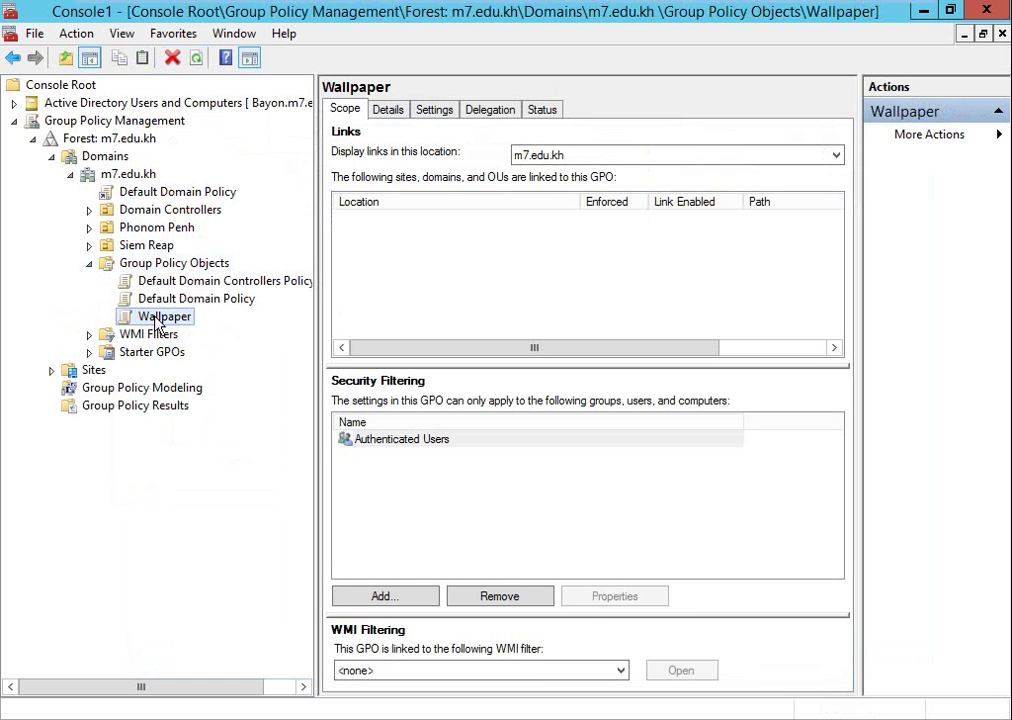
click(433, 112)
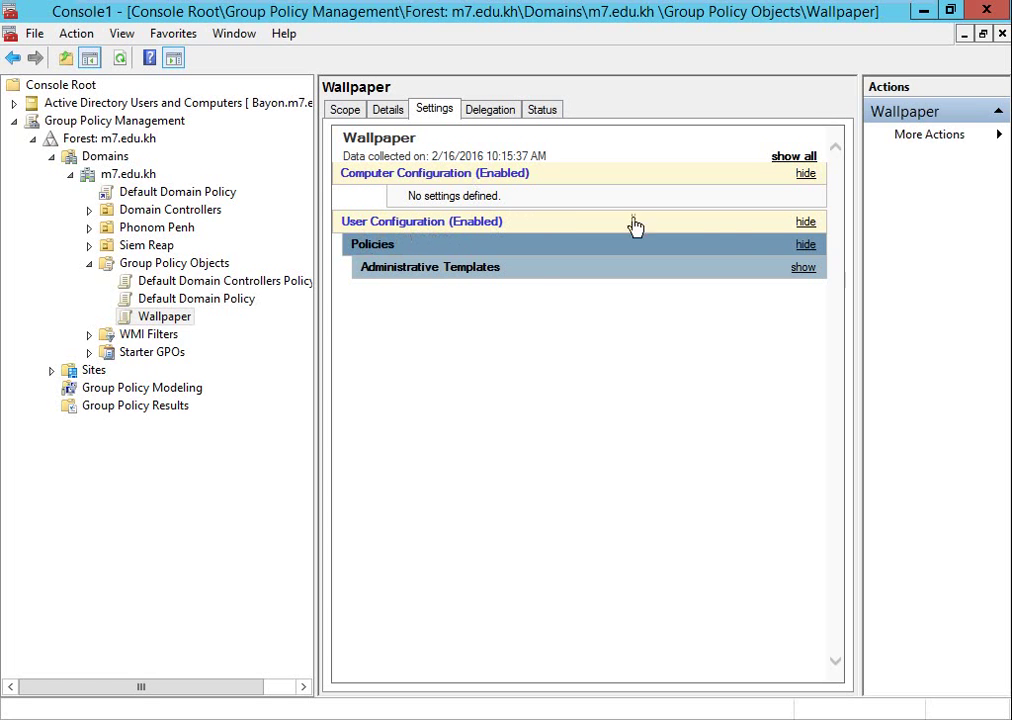
click(803, 268)
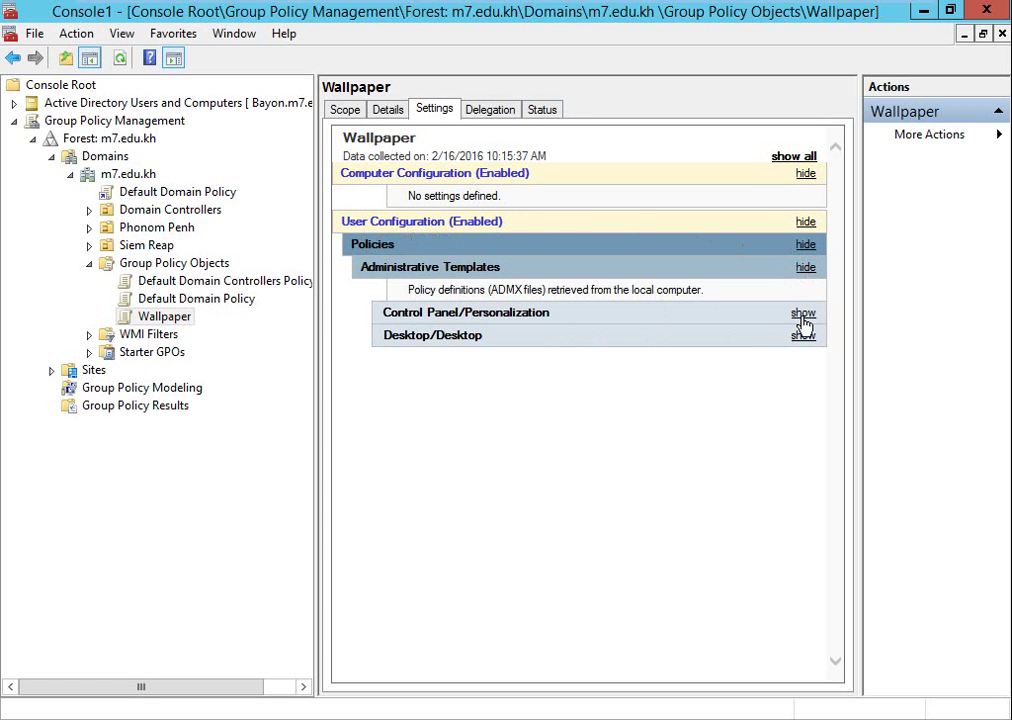
click(802, 314)
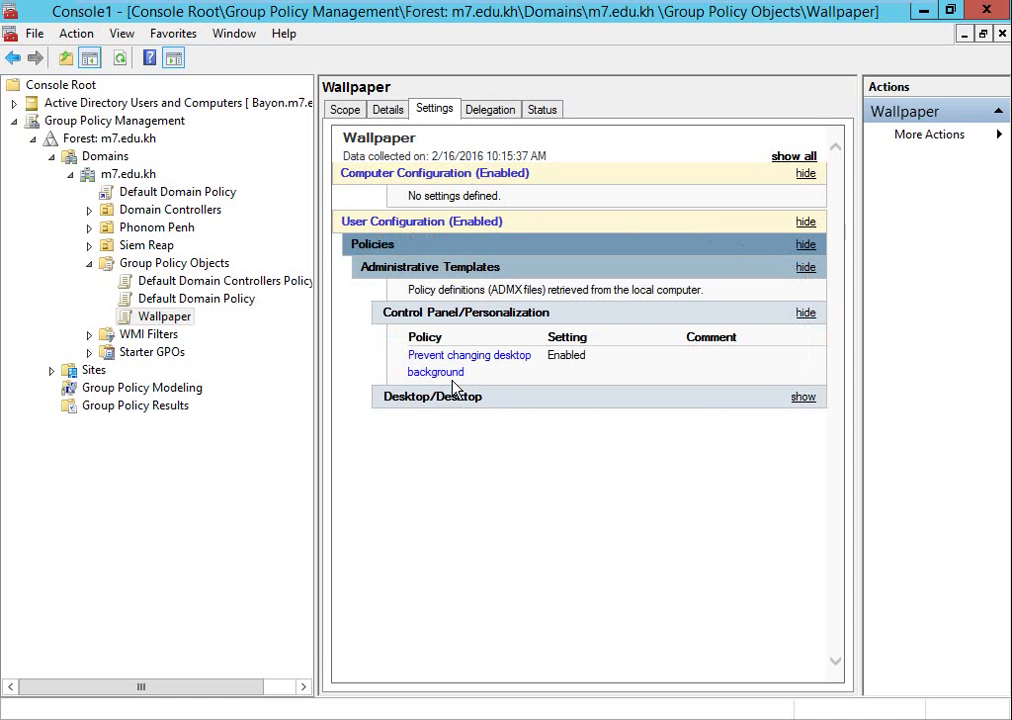
click(804, 399)
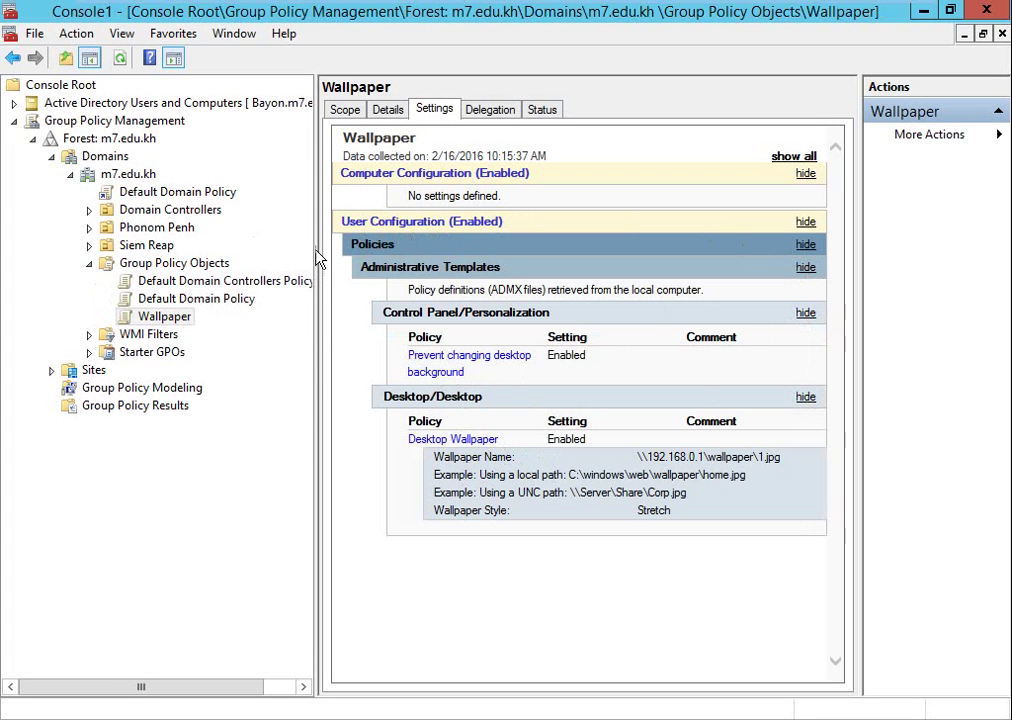
click(128, 174)
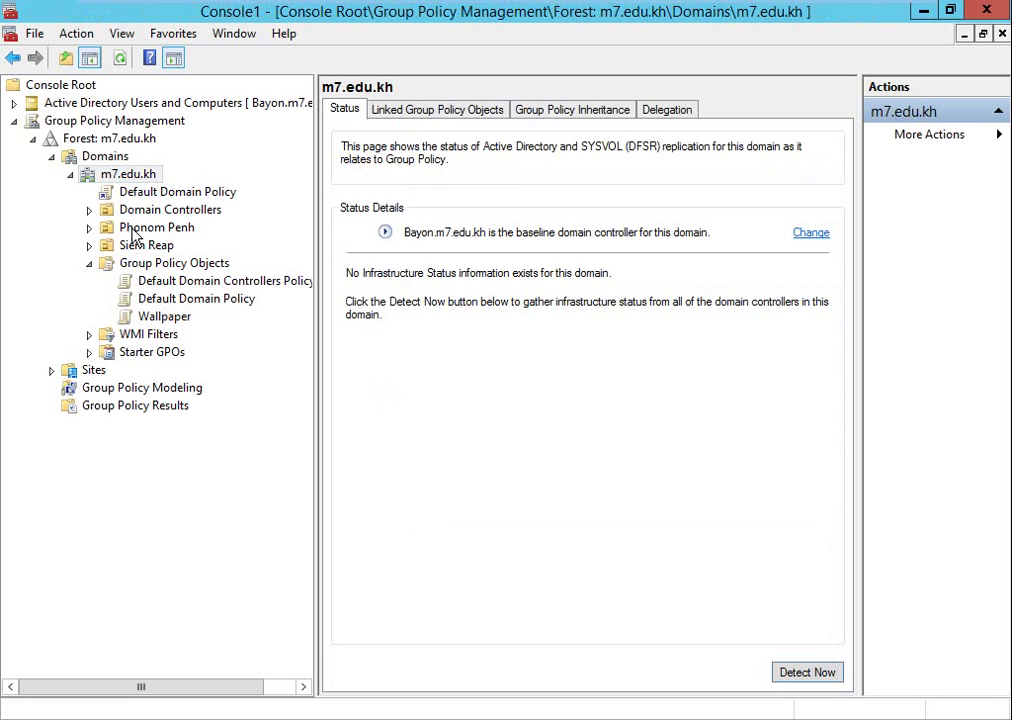
Expand Phonom Penh to show its Accounting and IT units.
click(135, 229)
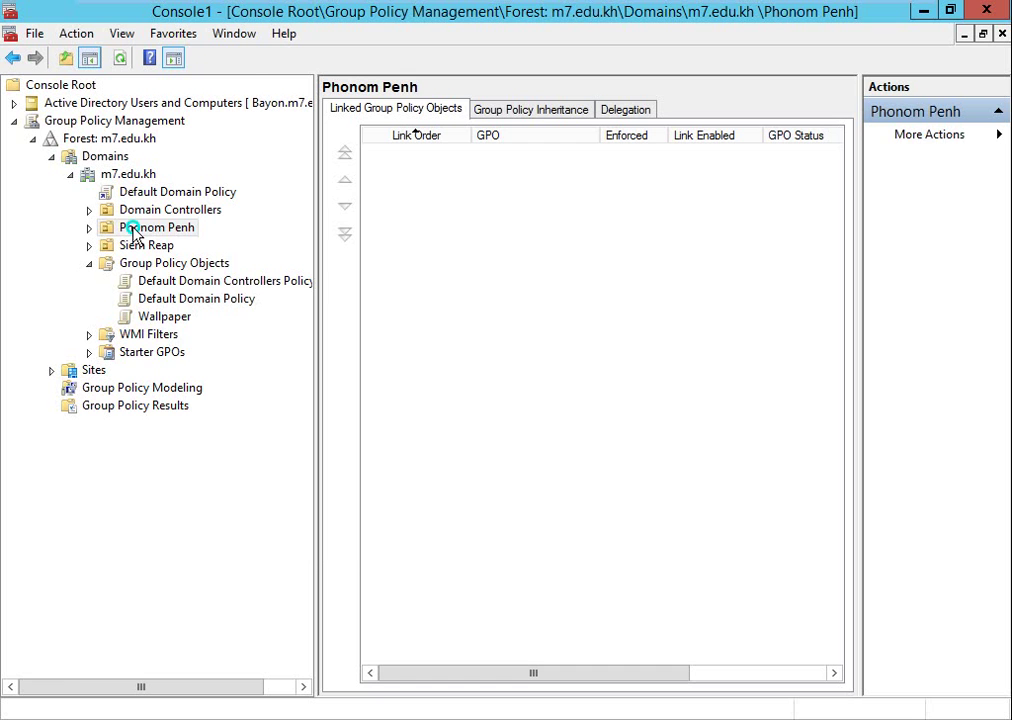
right_click(135, 233)
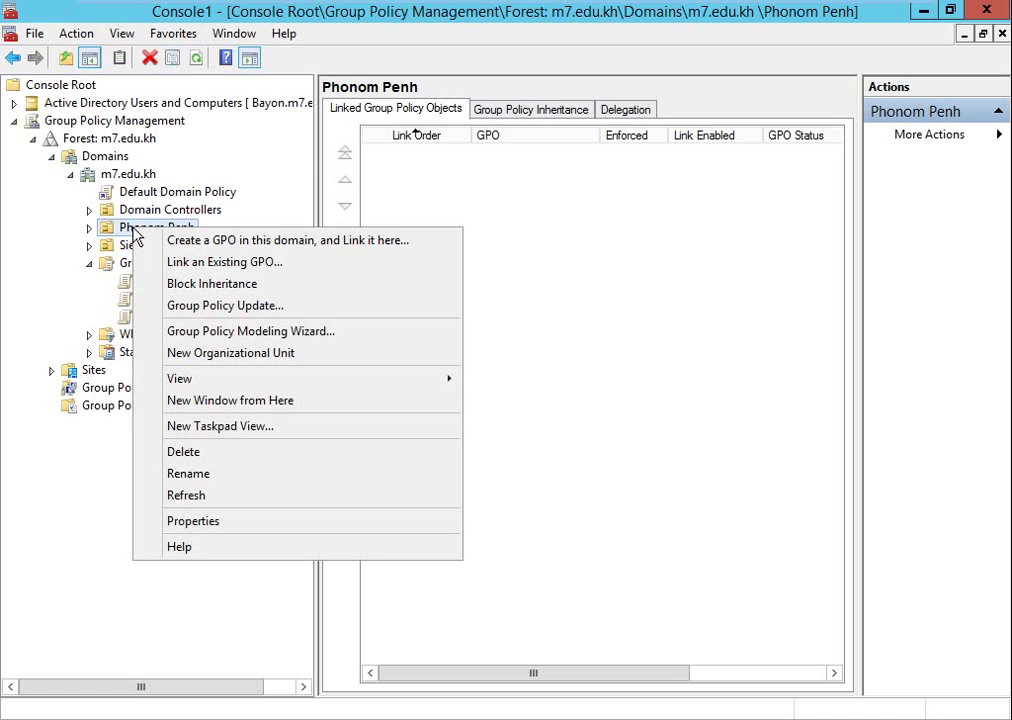
click(89, 228)
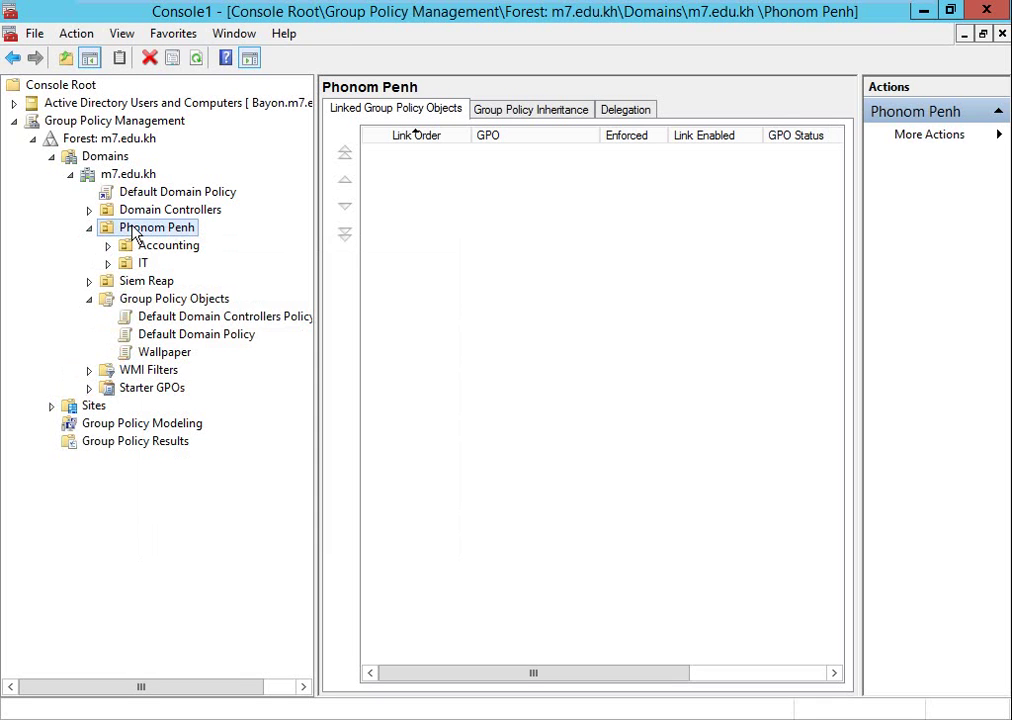
Link the existing Wallpaper GPO to the m7.edu.kh domain.
click(110, 160)
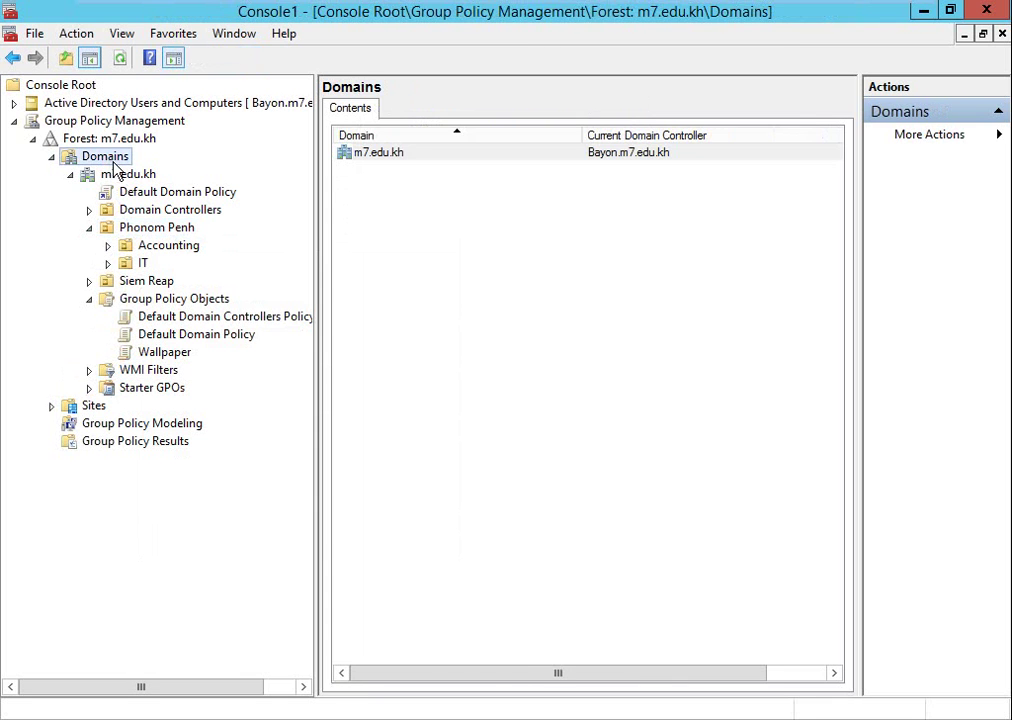
click(115, 174)
right_click(115, 174)
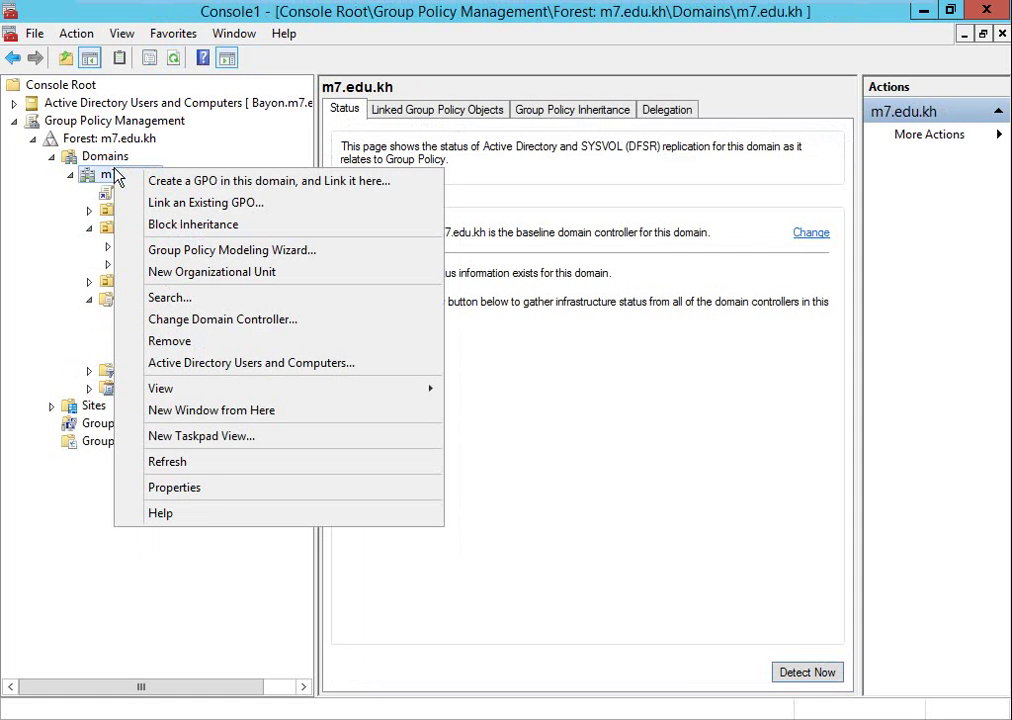
click(158, 204)
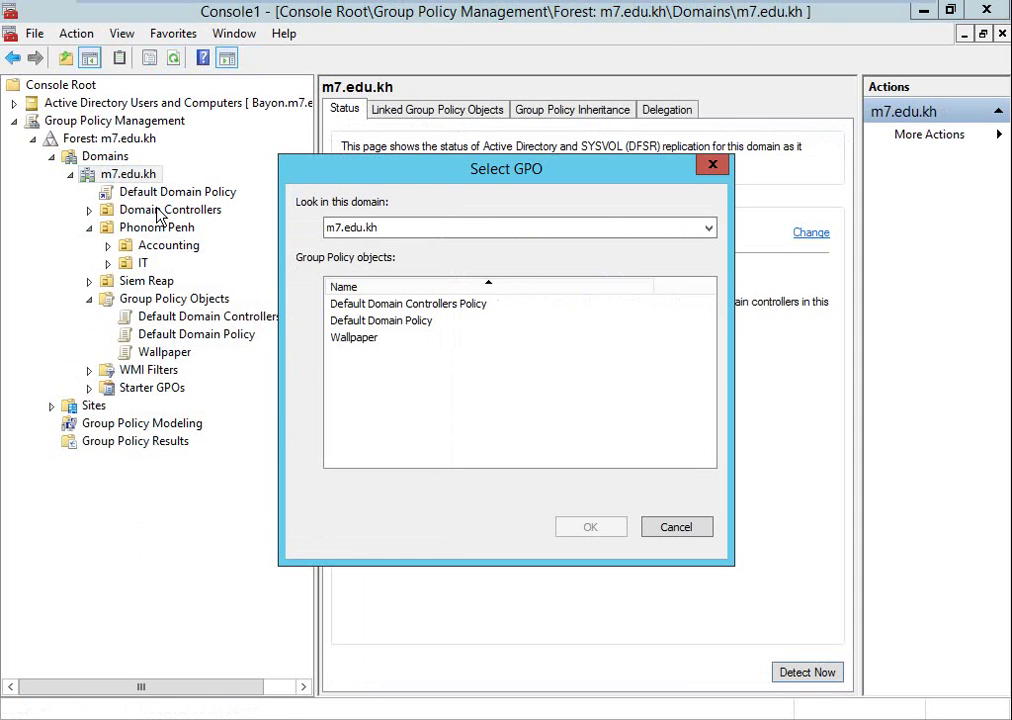
click(356, 338)
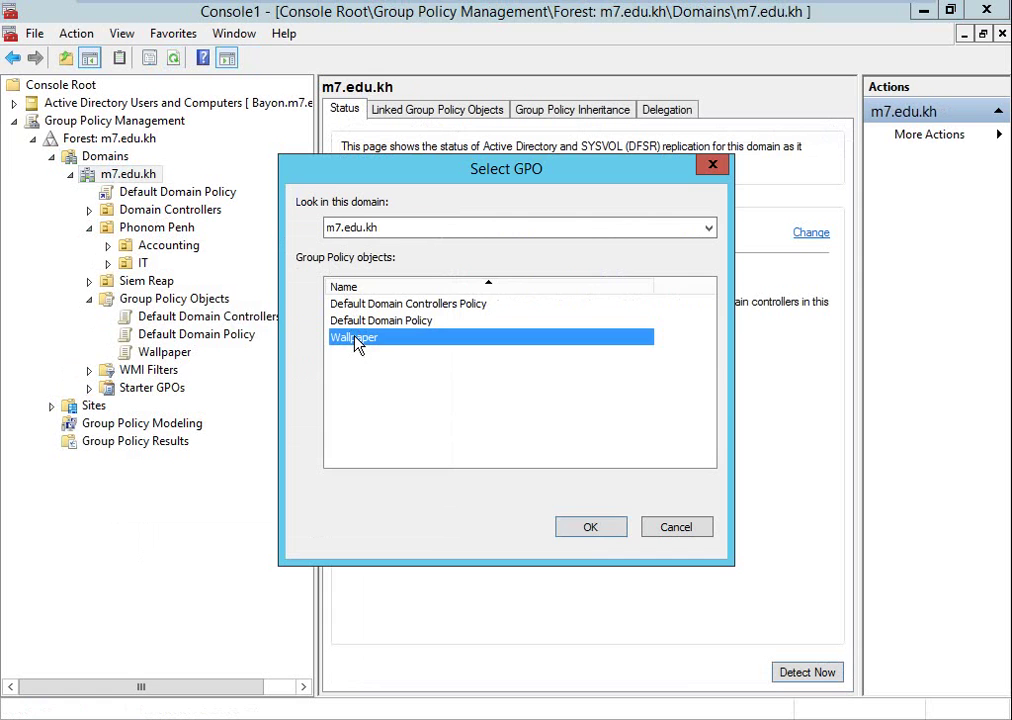
click(588, 528)
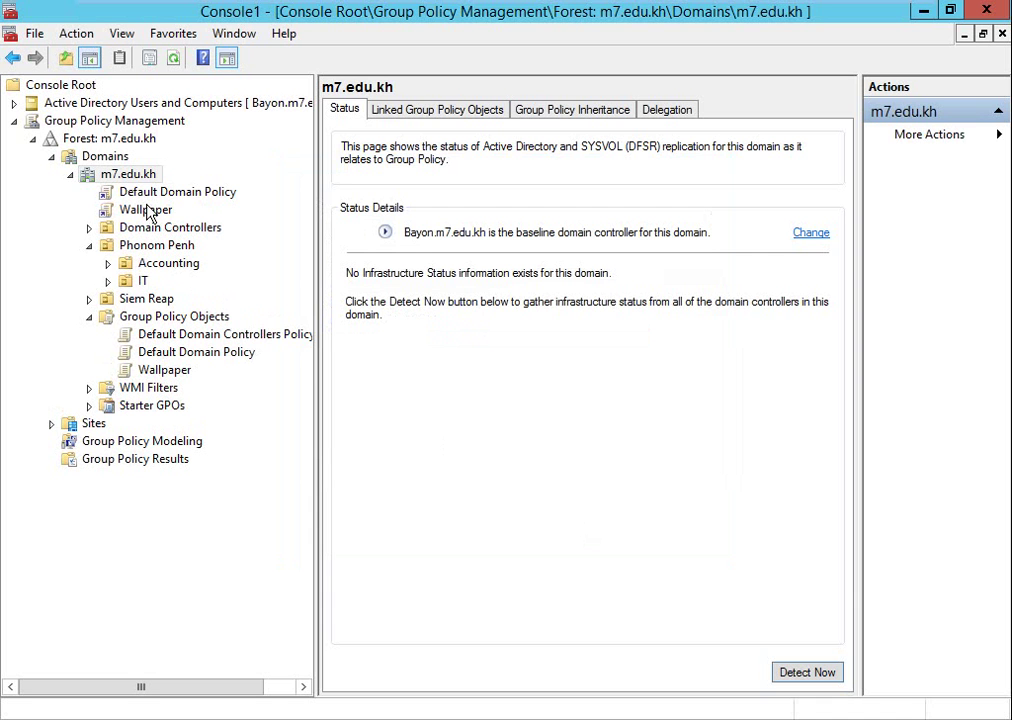
Dismiss the Run prompt and minimize the virtual machine to the host desktop.
key(super+r)
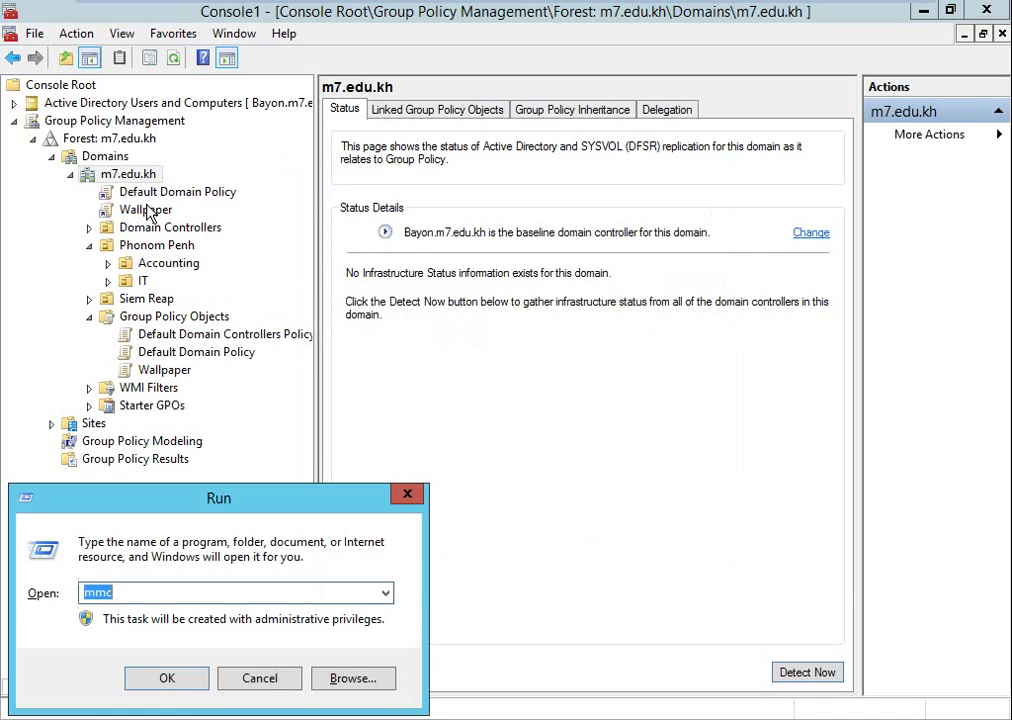
text(noteapd)
key(Escape)
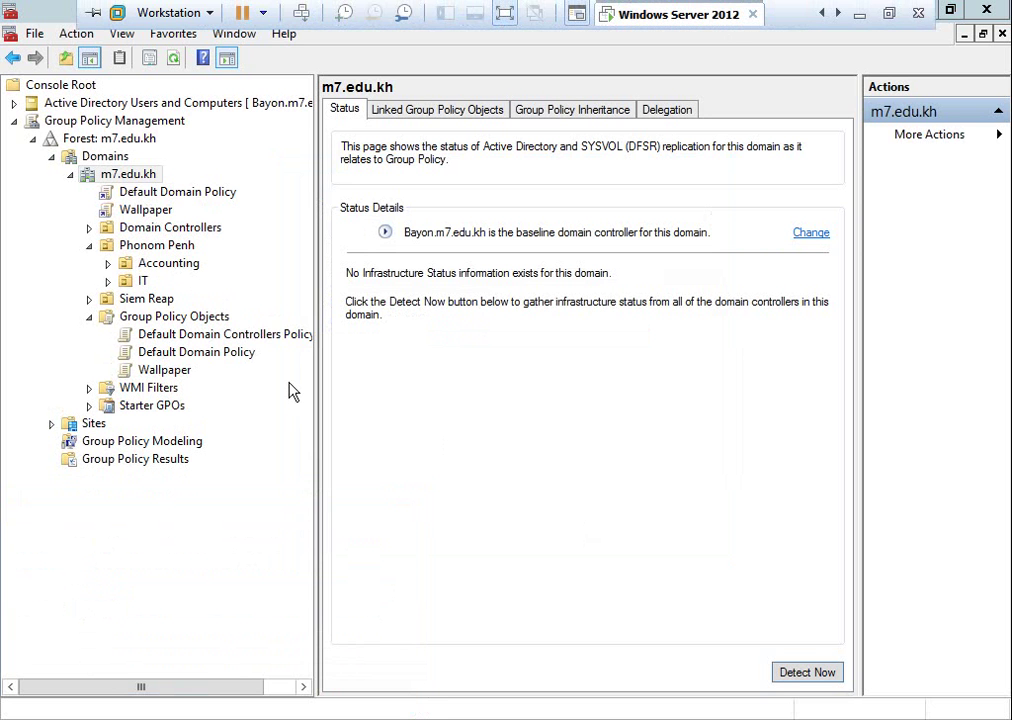
mouse_move(808, 18)
click(858, 15)
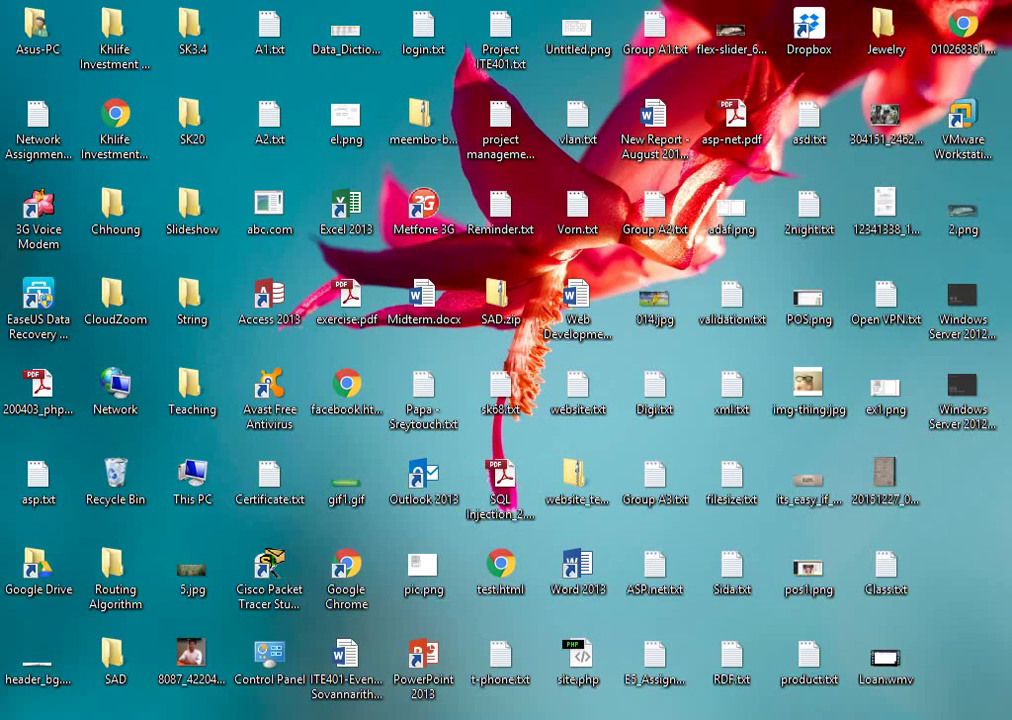
Add the line "2 Hours (90 + 30)" below the MMC line in the Notepad notes.
click(450, 717)
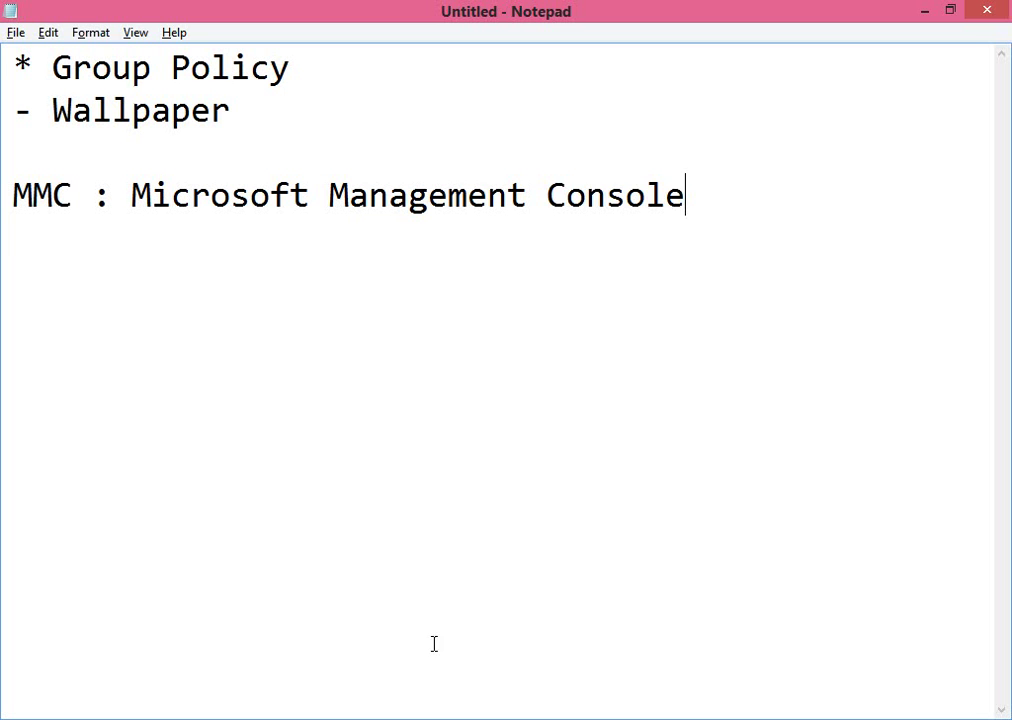
click(483, 361)
key(Return)
key(Return)
key(BackSpace)
key(BackSpace)
key(End)
key(Return)
key(Return)
text(@)
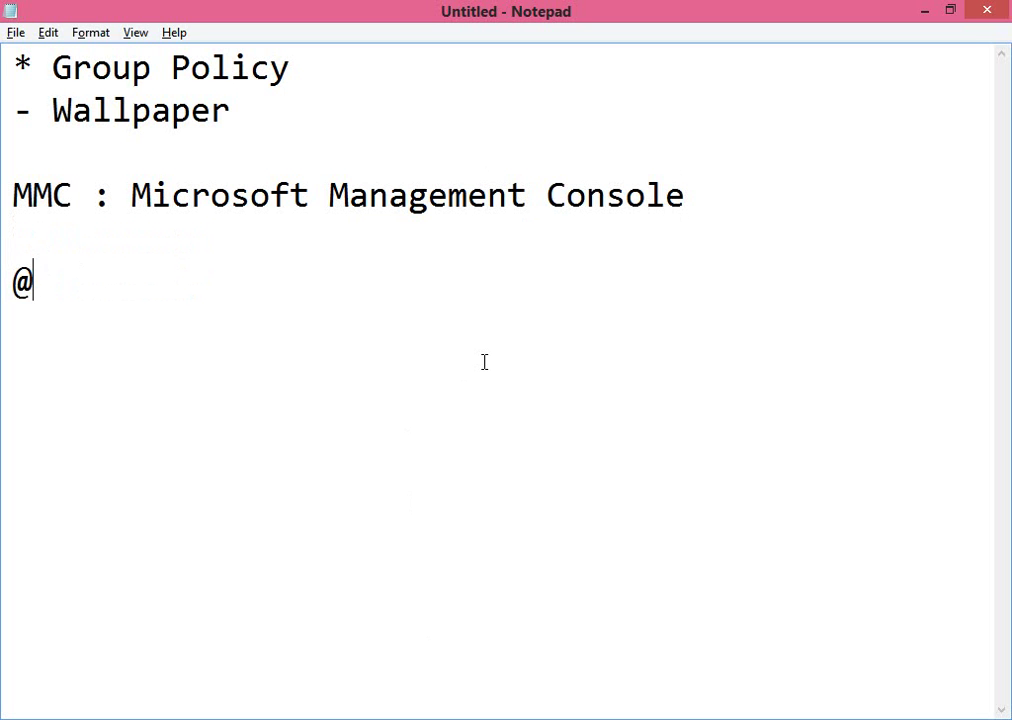
key(BackSpace)
text(2 Hours)
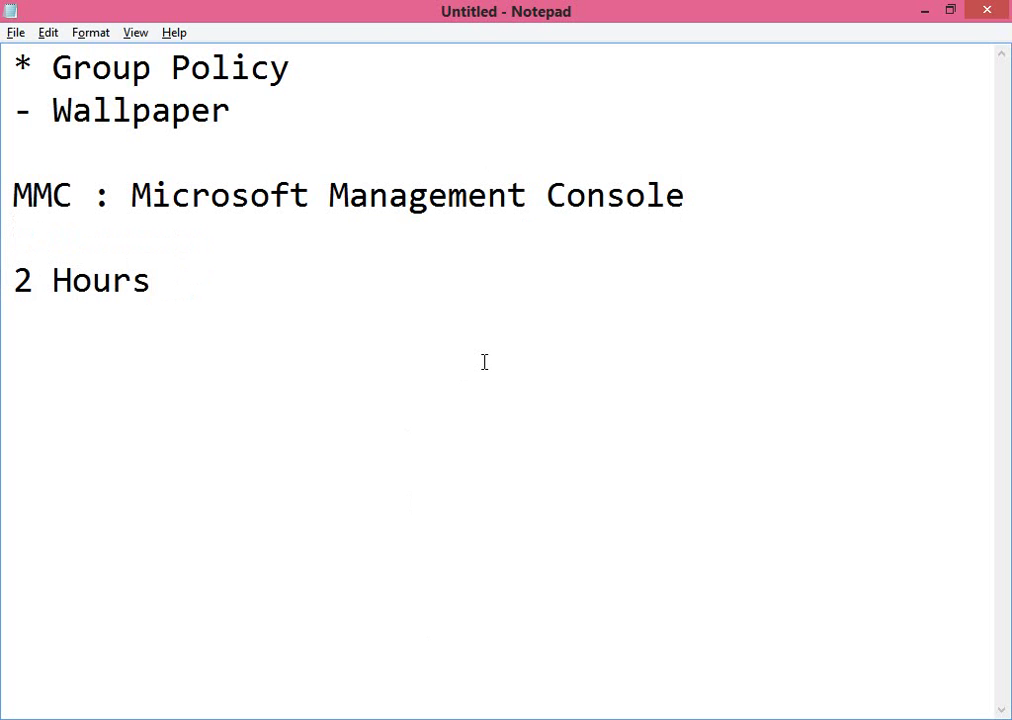
text((90 )
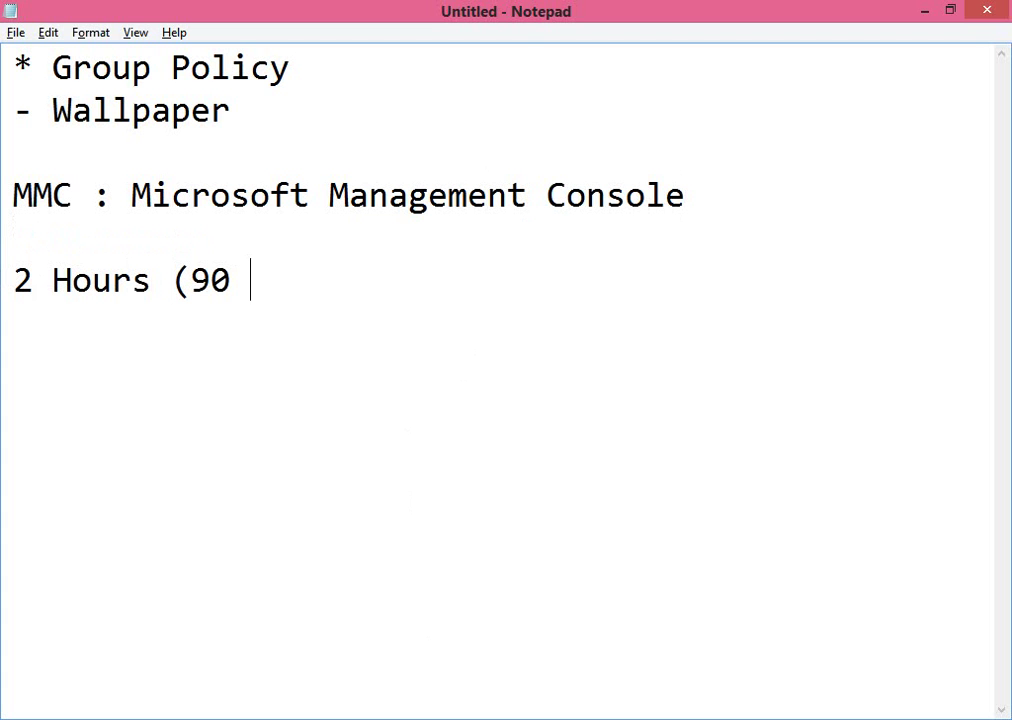
text(+ 30))
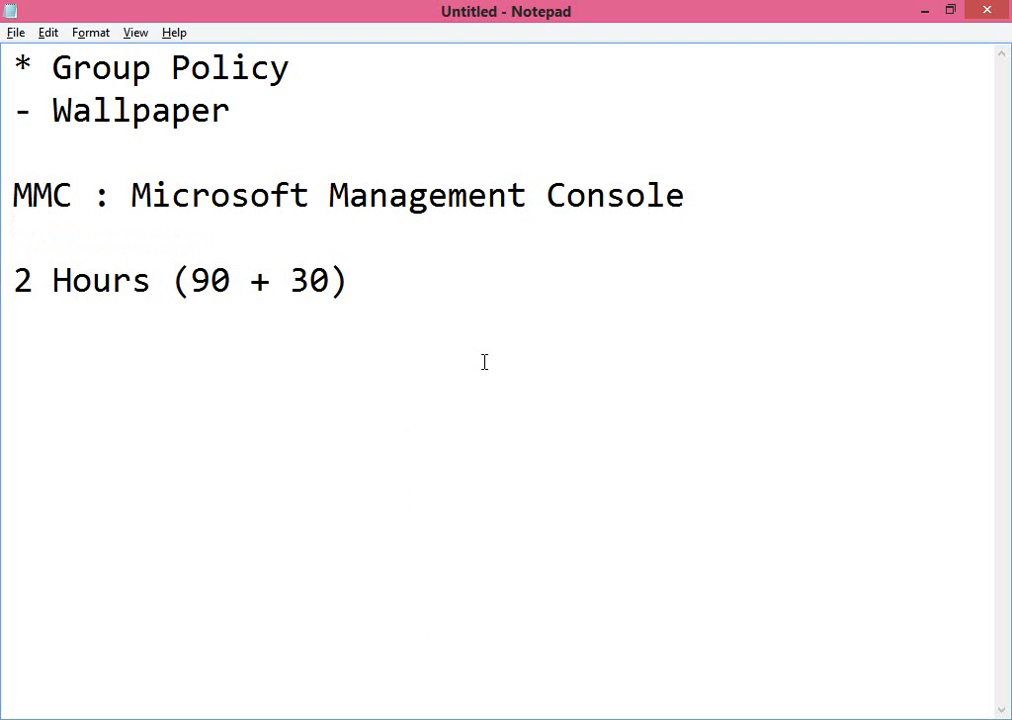
Move the cursor through the (90 + 30) text, ending at the line's end.
key(Left)
key(Left)
key(Left)
key(Left)
key(Left)
key(Left)
key(shift+Left)
key(shift+Left)
key(End)
key(Left)
key(Left)
key(Left)
key(Left)
key(Left)
key(Left)
key(Left)
key(End)
key(Left)
key(Right)
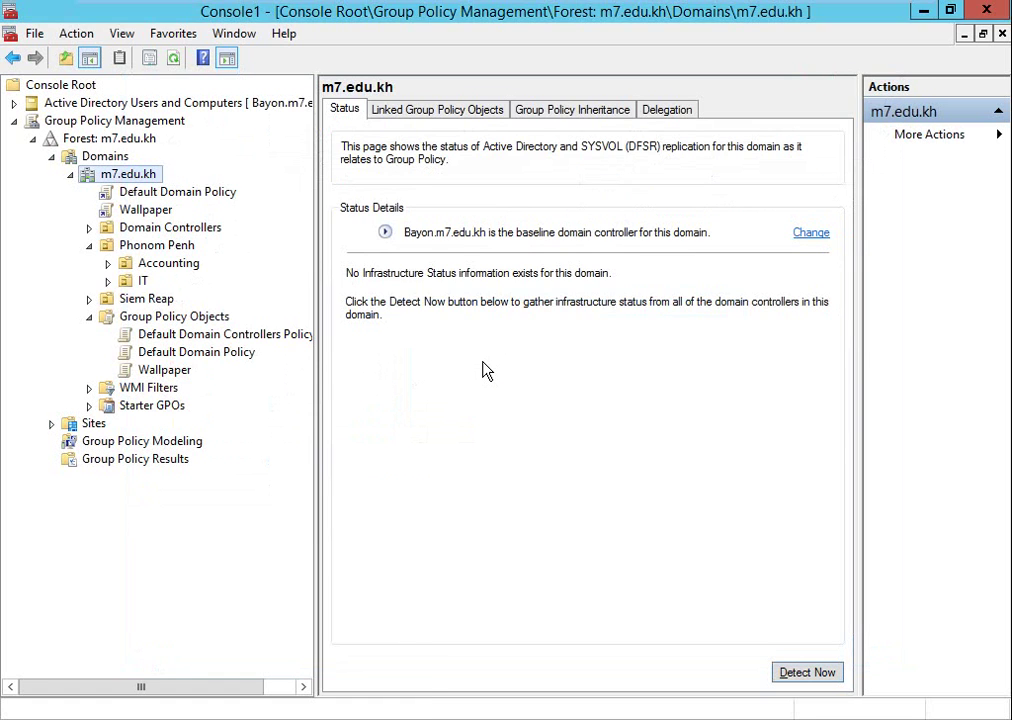
Launch cmd on the server, enter gpupdate unrun, and return to the host Notepad notes.
key(super+r)
text(cmd)
key(Return)
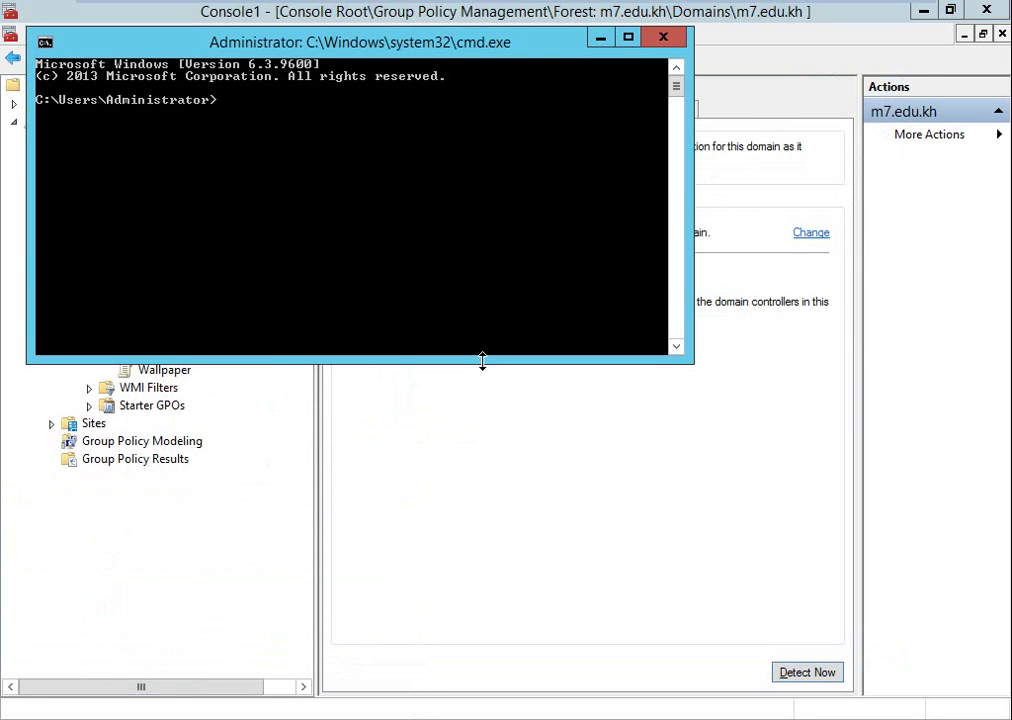
text(gpupdate)
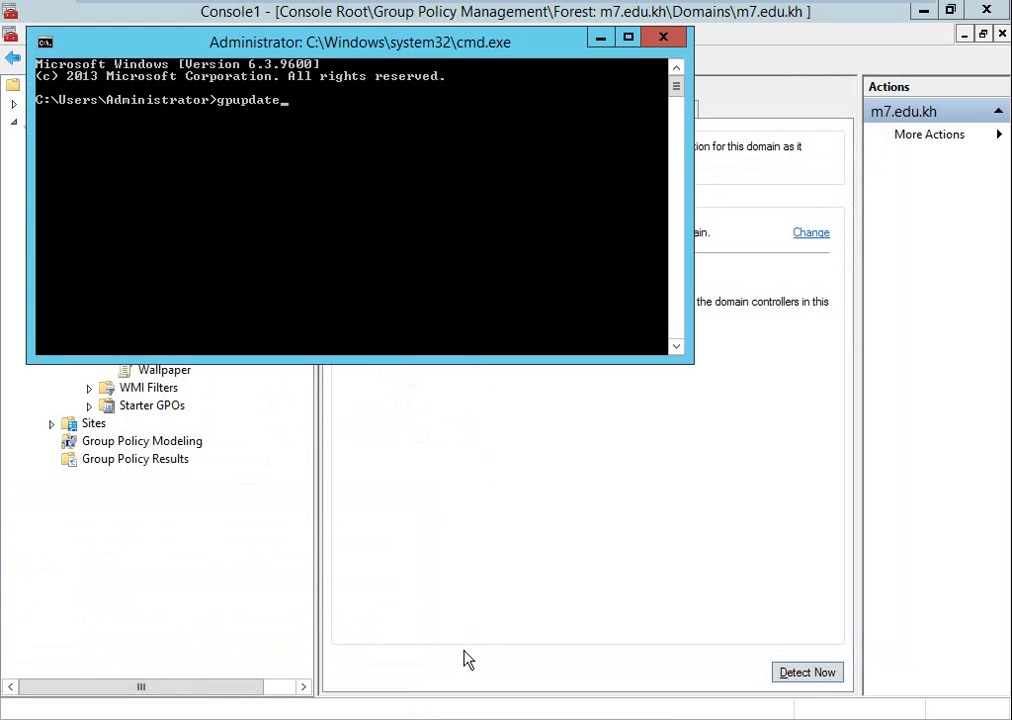
mouse_move(716, 8)
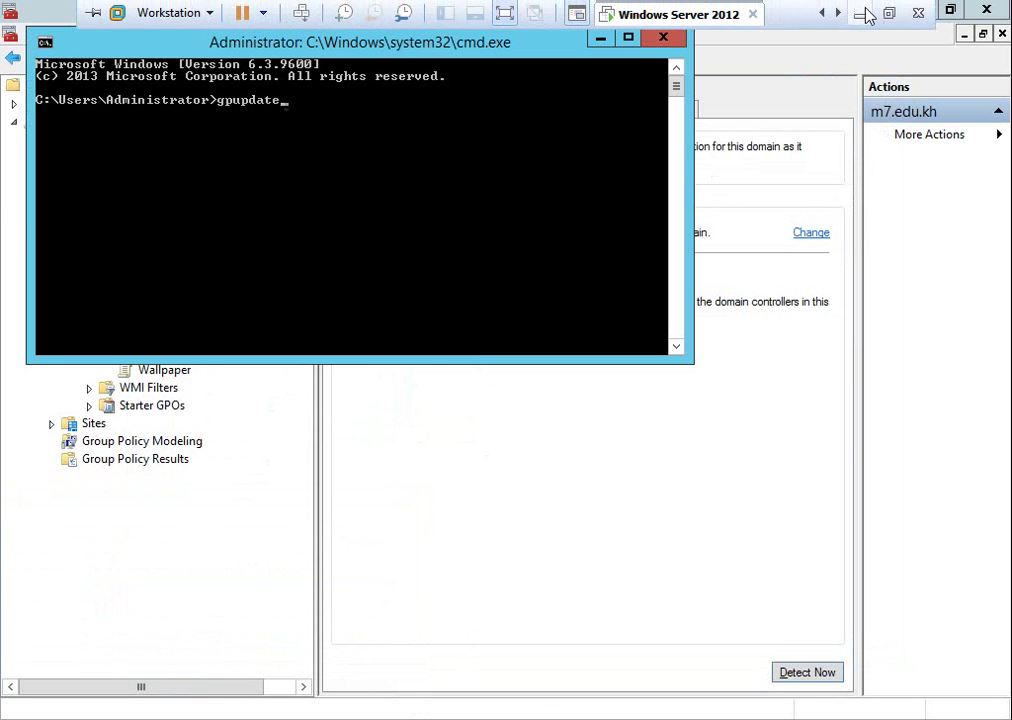
click(862, 14)
key(Return)
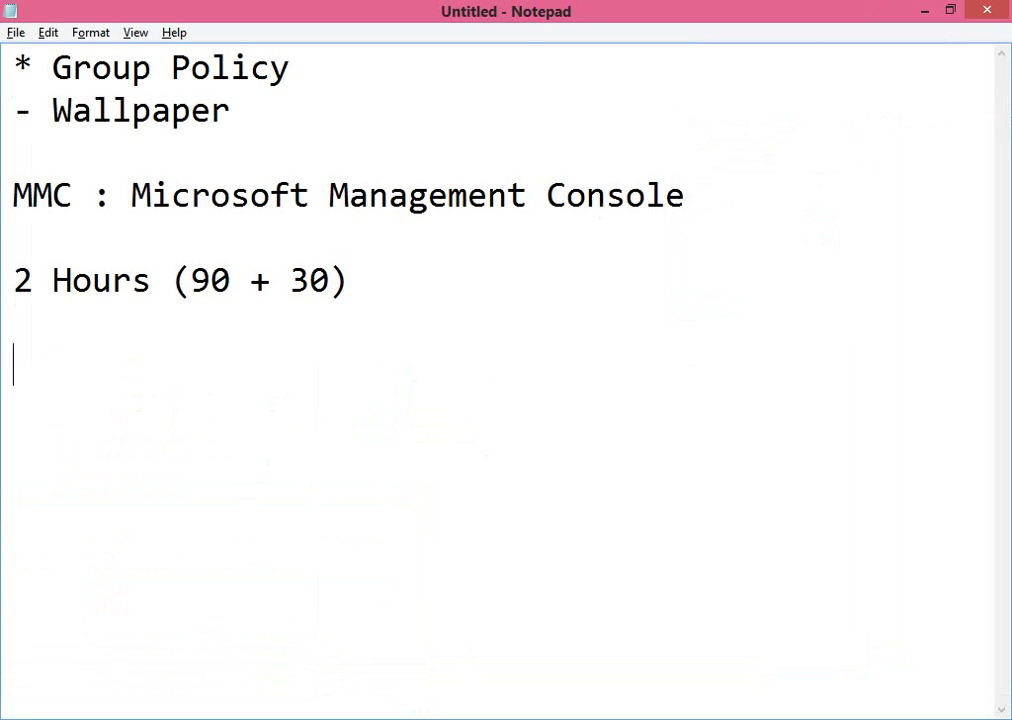
Add a 'gpupdate /force' line at the end of the Notepad notes and minimize Notepad.
text(gpupdate)
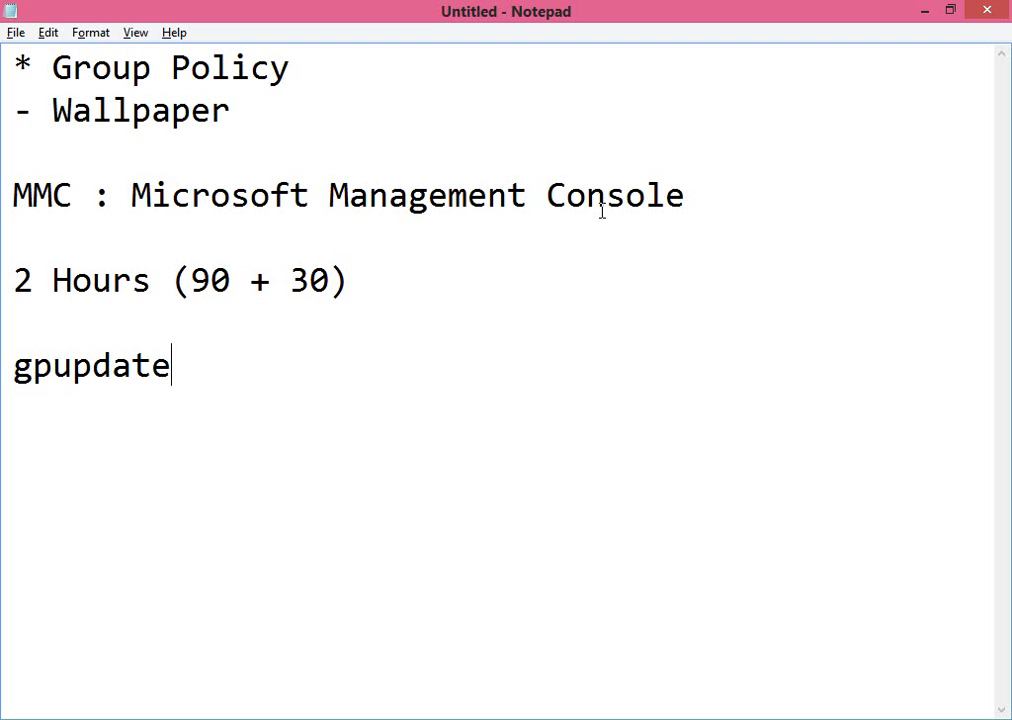
text( /force)
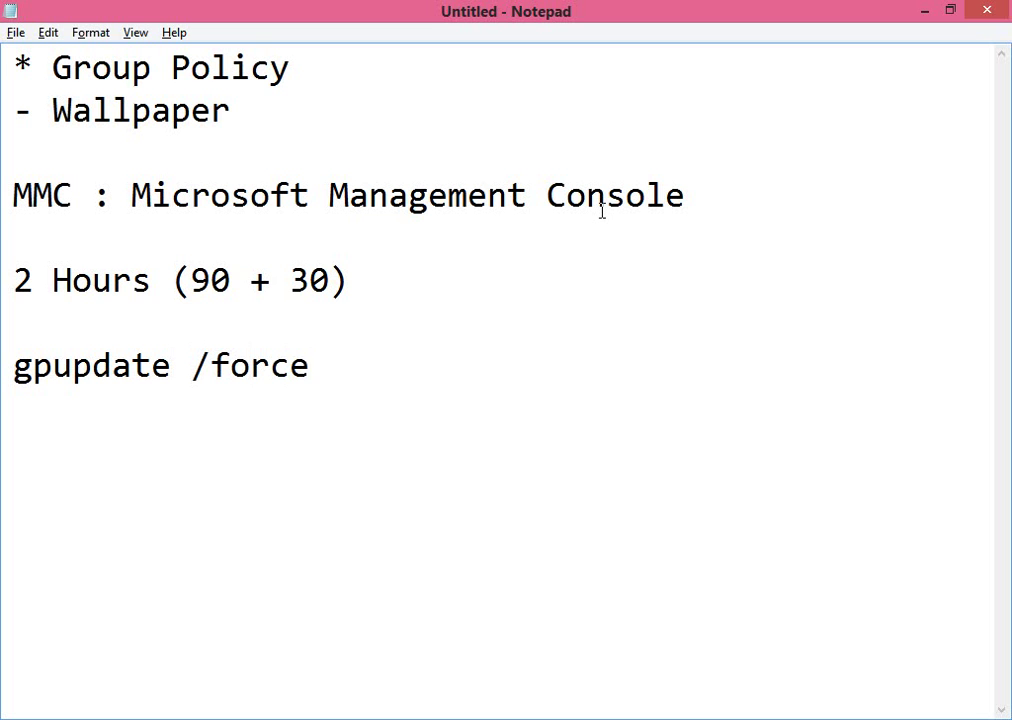
key(shift+Left)
key(shift+Left)
key(shift+Left)
key(shift+Left)
key(shift+Left)
key(shift+Left)
key(shift+Left)
key(shift+Left)
key(shift+Left)
key(shift+Left)
key(shift+Left)
key(shift+Left)
key(shift+Left)
key(shift+Left)
key(shift+Left)
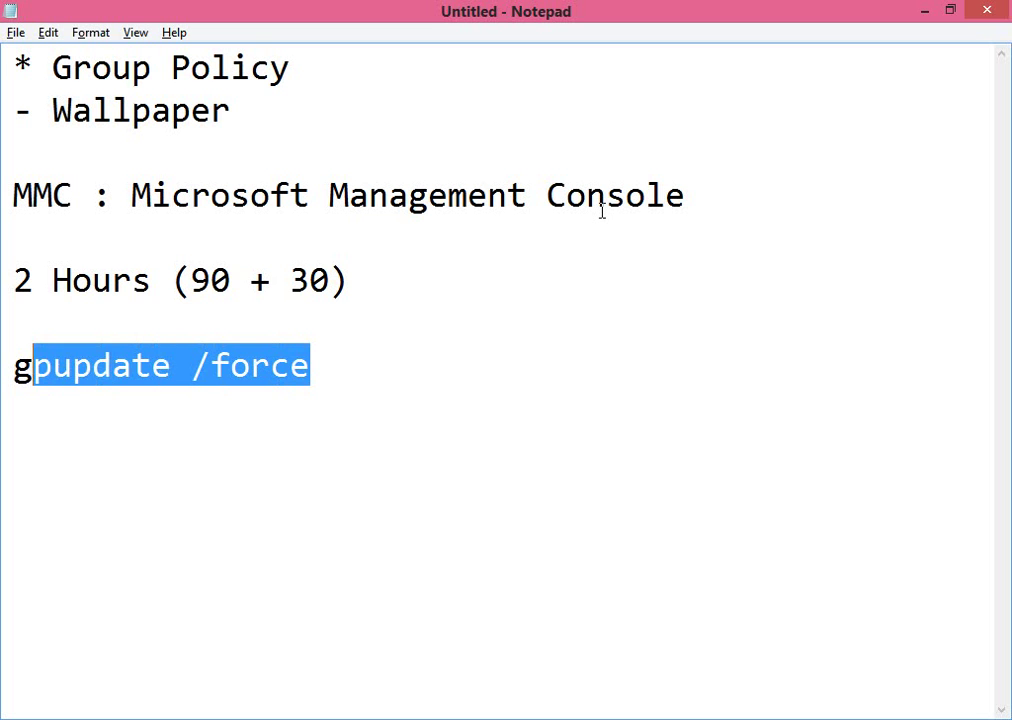
key(Up)
key(Up)
key(shift+Right)
key(shift+Right)
key(shift+Right)
key(shift+Right)
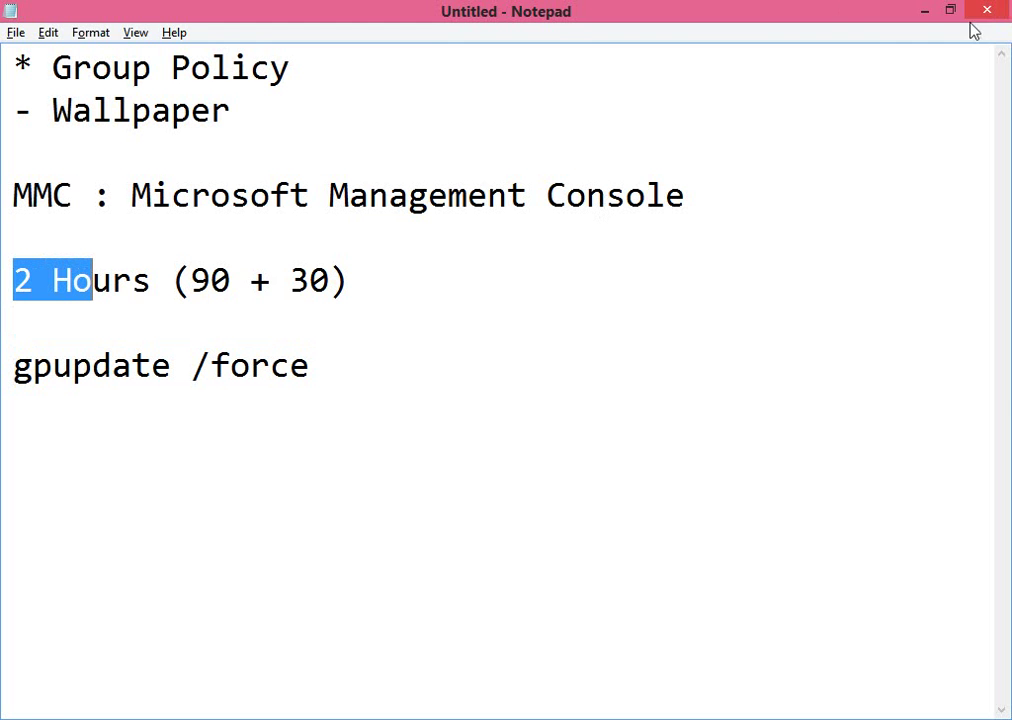
click(925, 11)
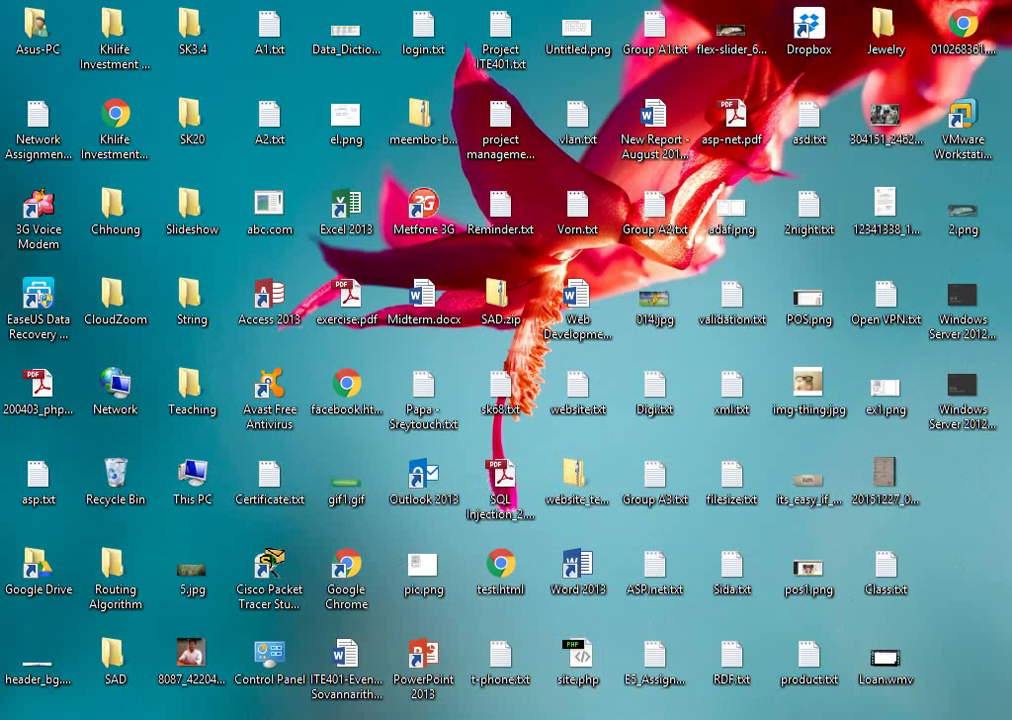
Run gpupdate /force on the Windows Server 2012 VM, then exit VMware full-screen mode.
mouse_move(510, 712)
click(519, 619)
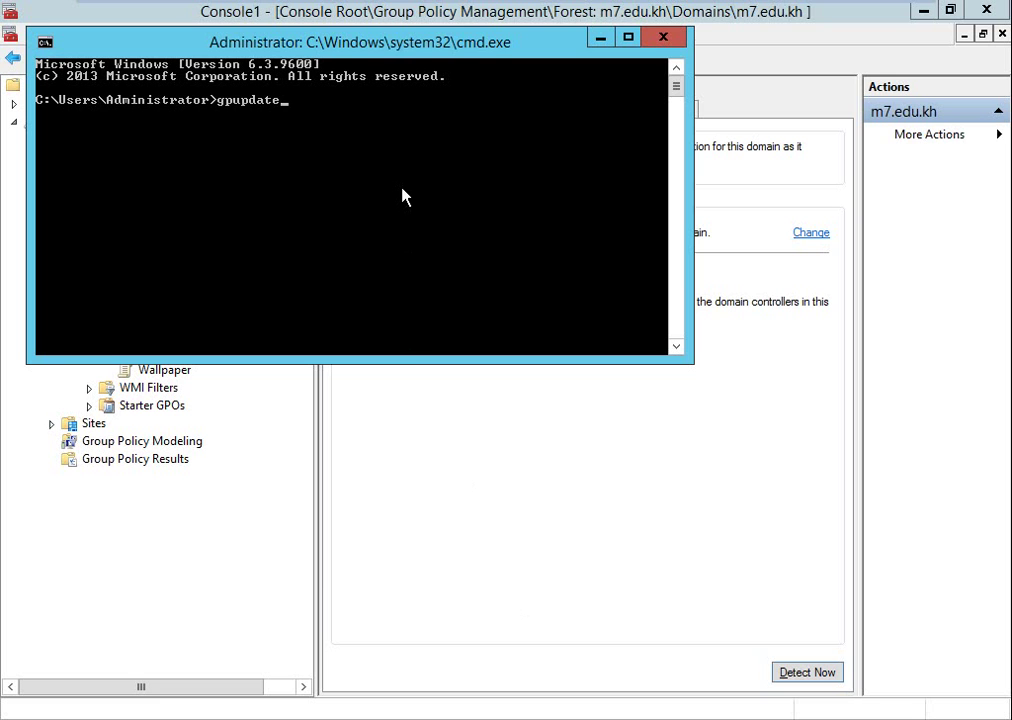
text(/force)
key(Return)
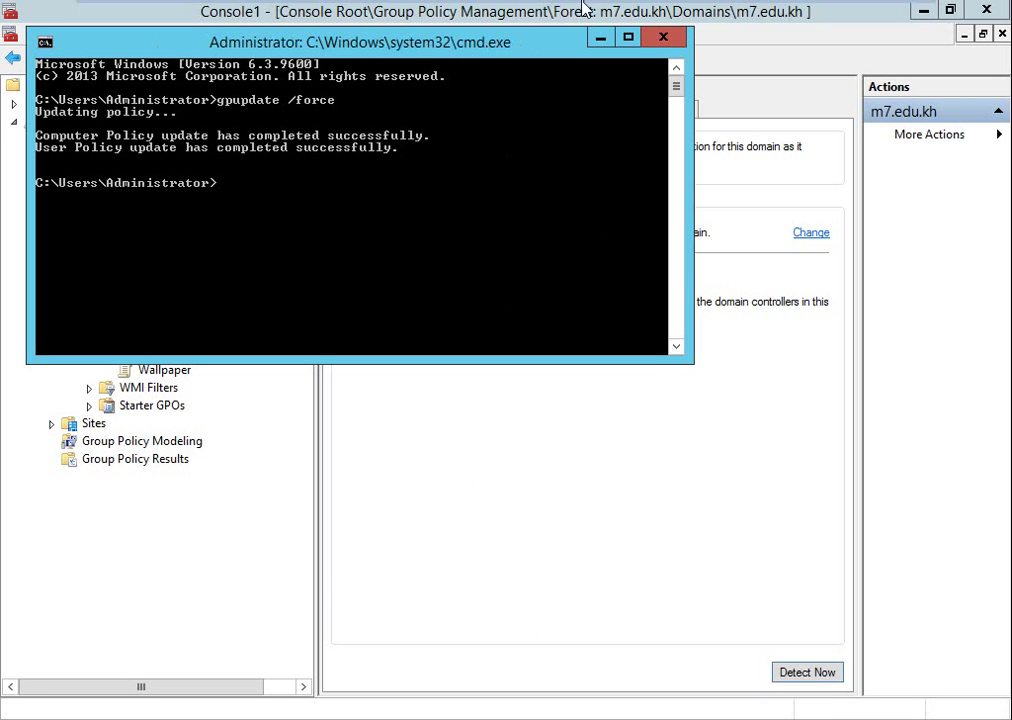
mouse_move(600, 5)
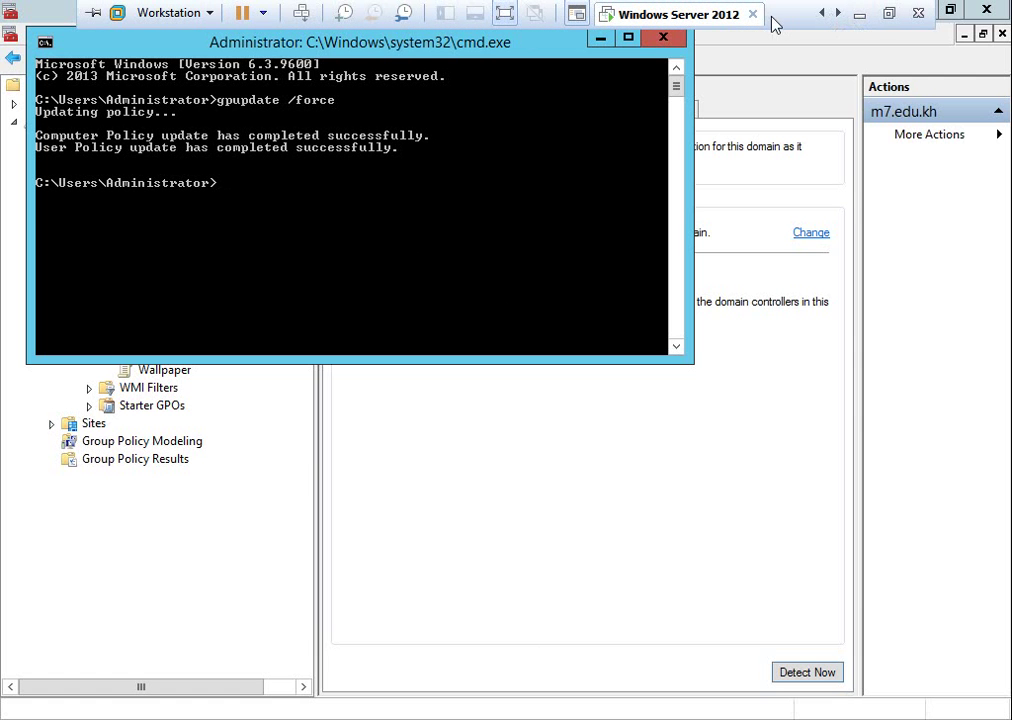
click(505, 20)
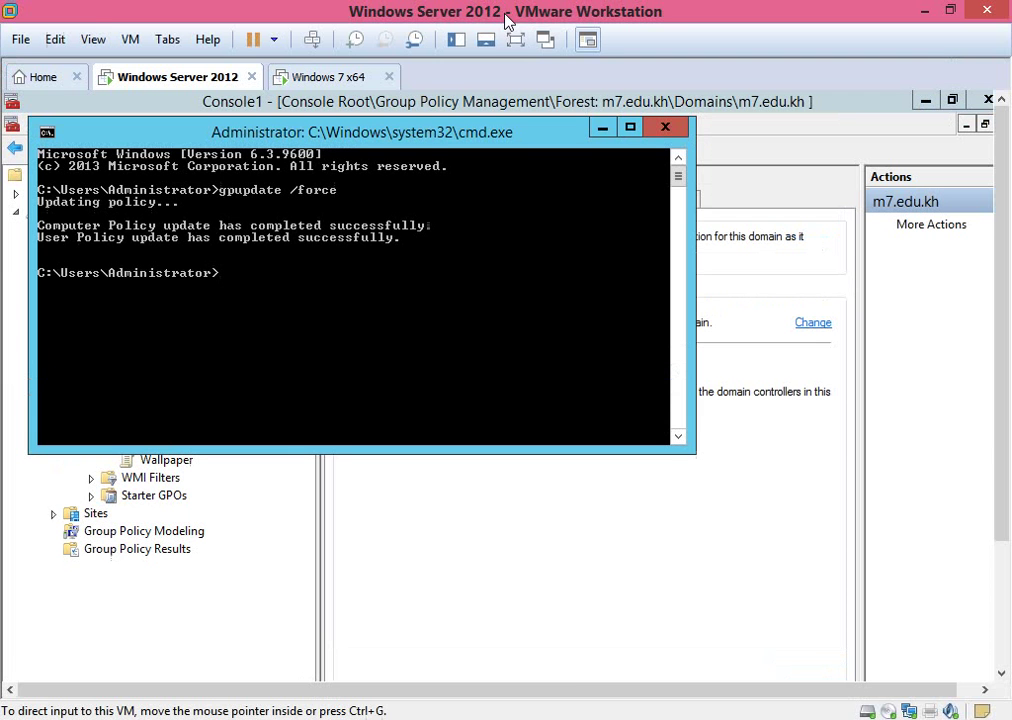
Log off the user on the Windows 7 x64 client VM.
click(320, 80)
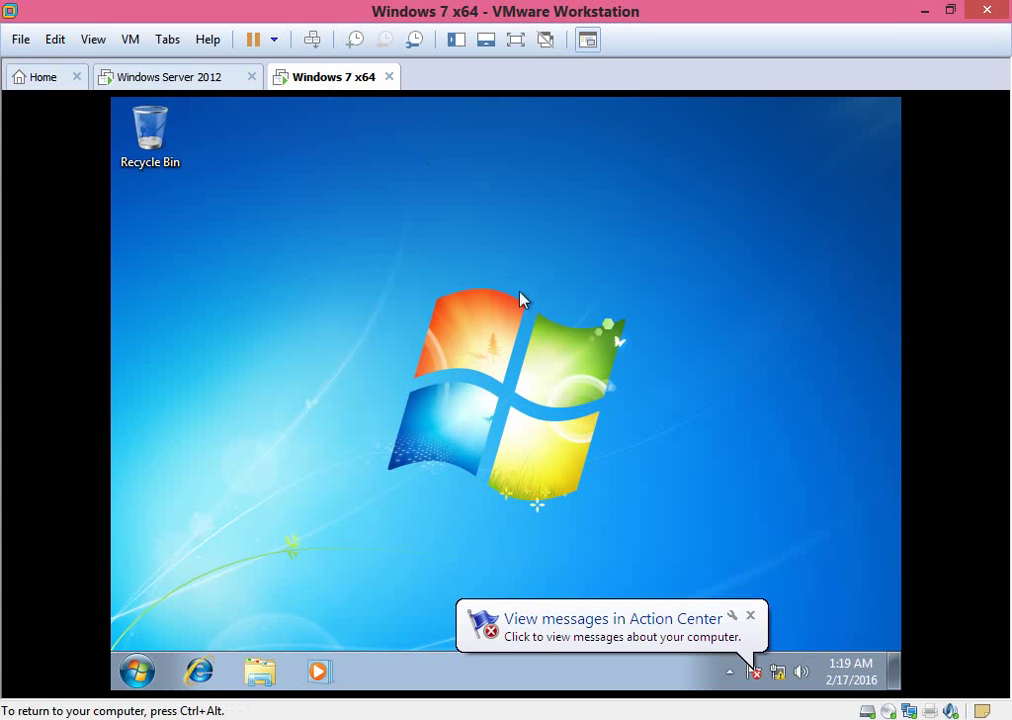
click(137, 672)
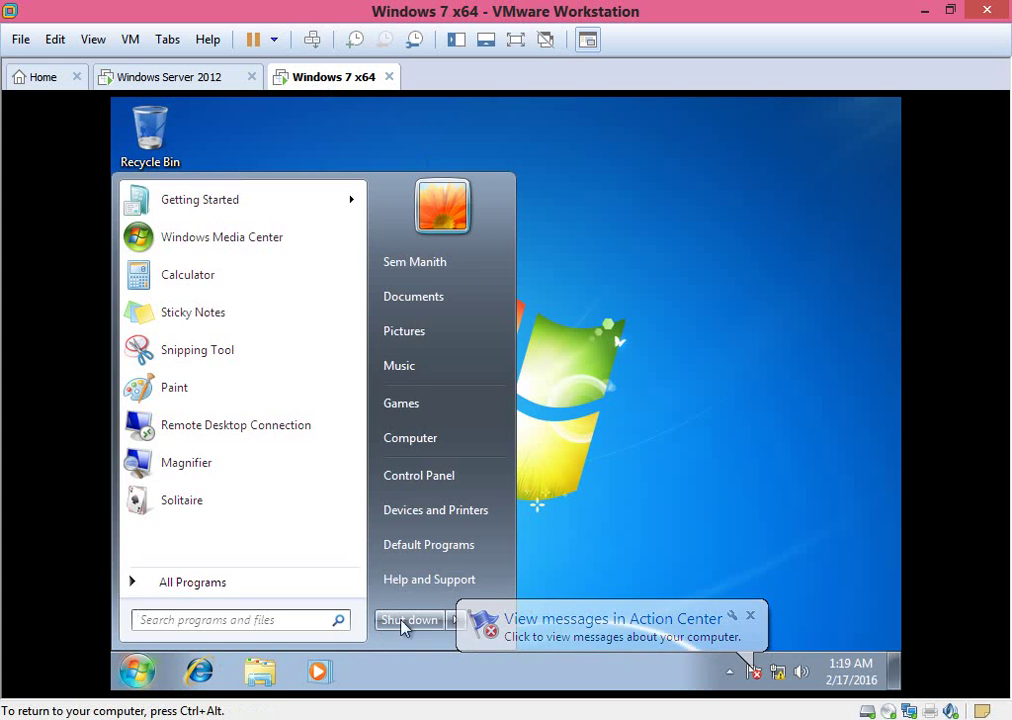
click(750, 618)
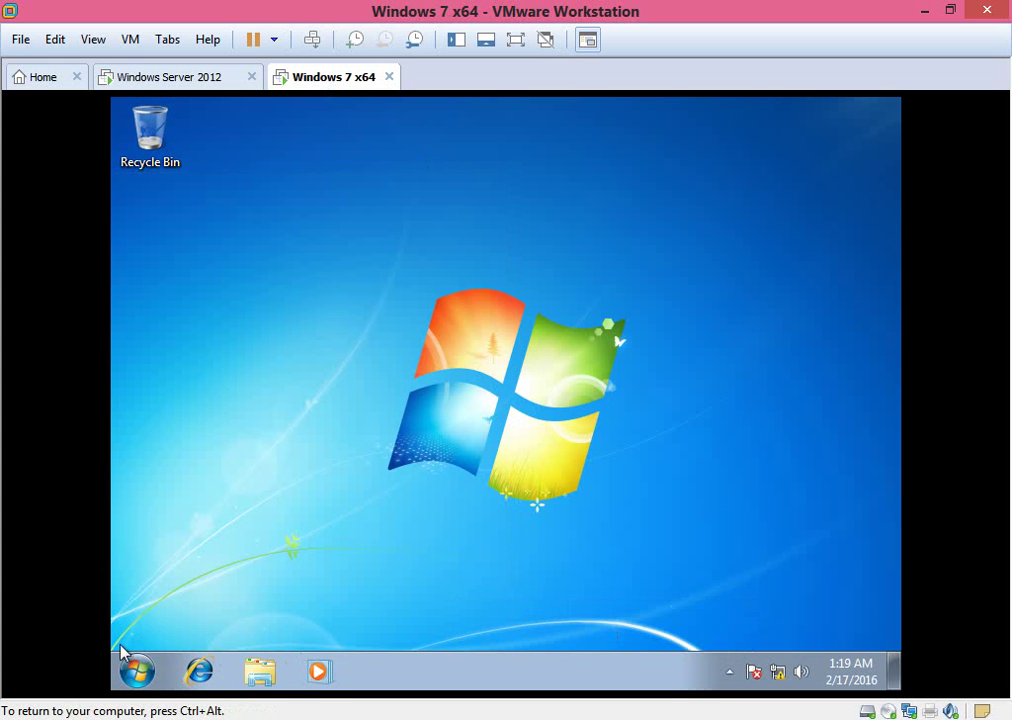
click(137, 671)
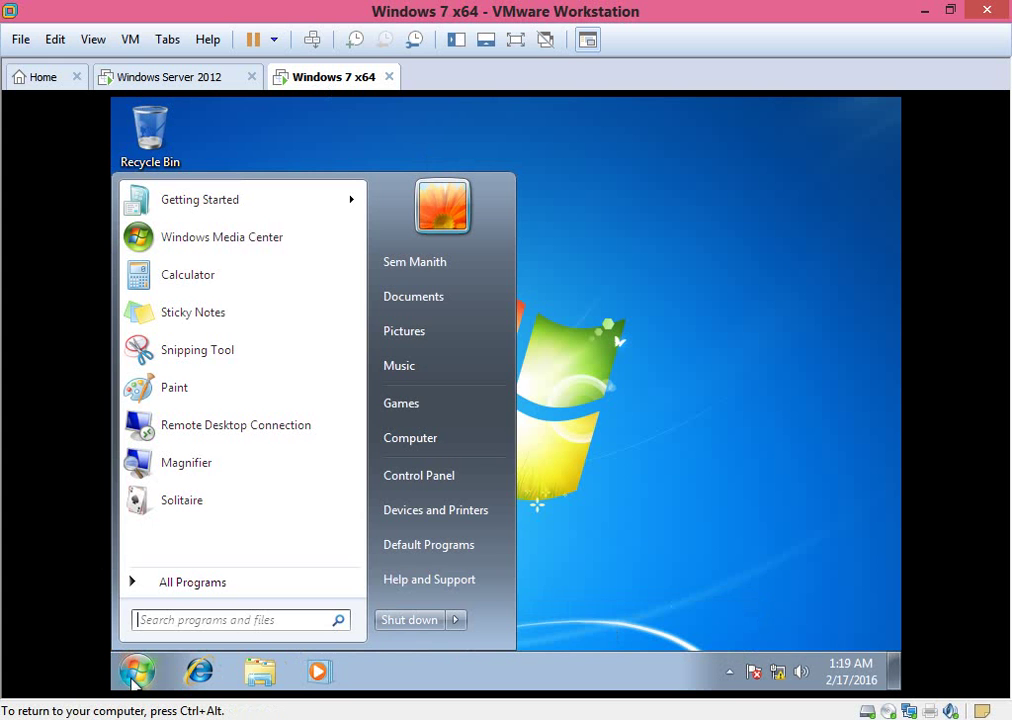
click(457, 620)
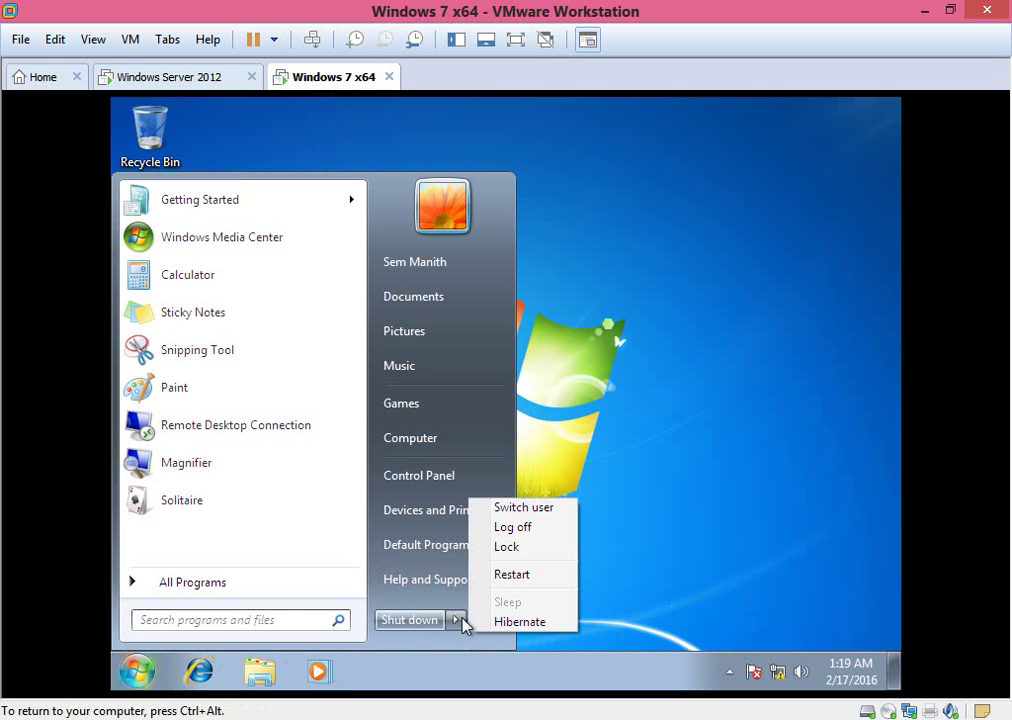
click(501, 530)
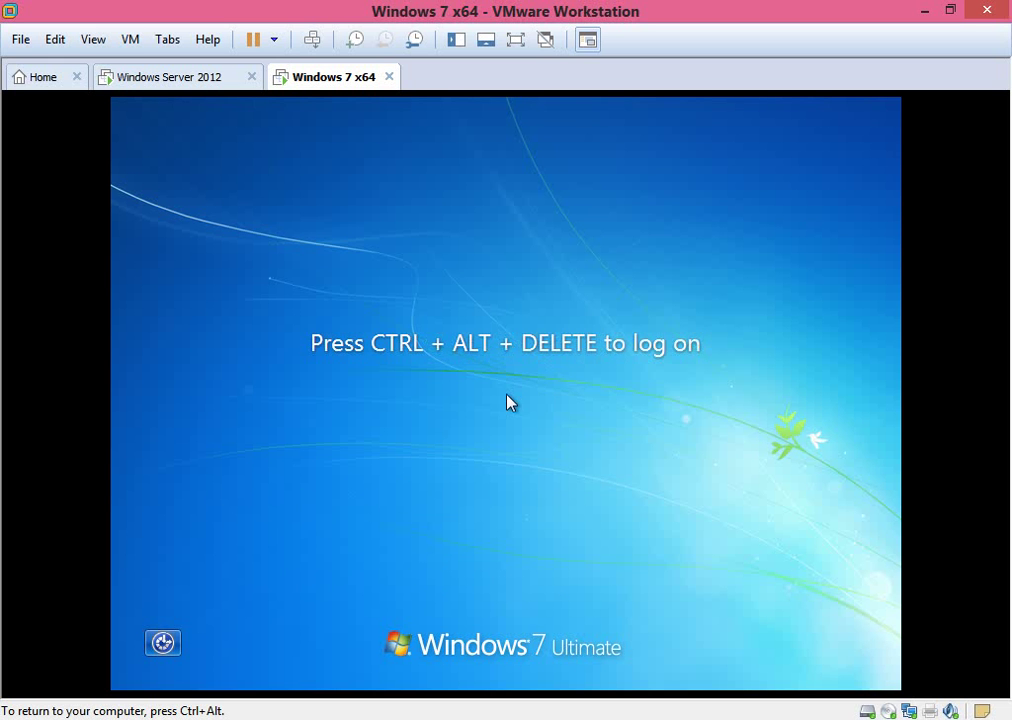
Sign back in to Windows 7 with the account password.
key(ctrl+alt+Insert)
text(•••••••••••)
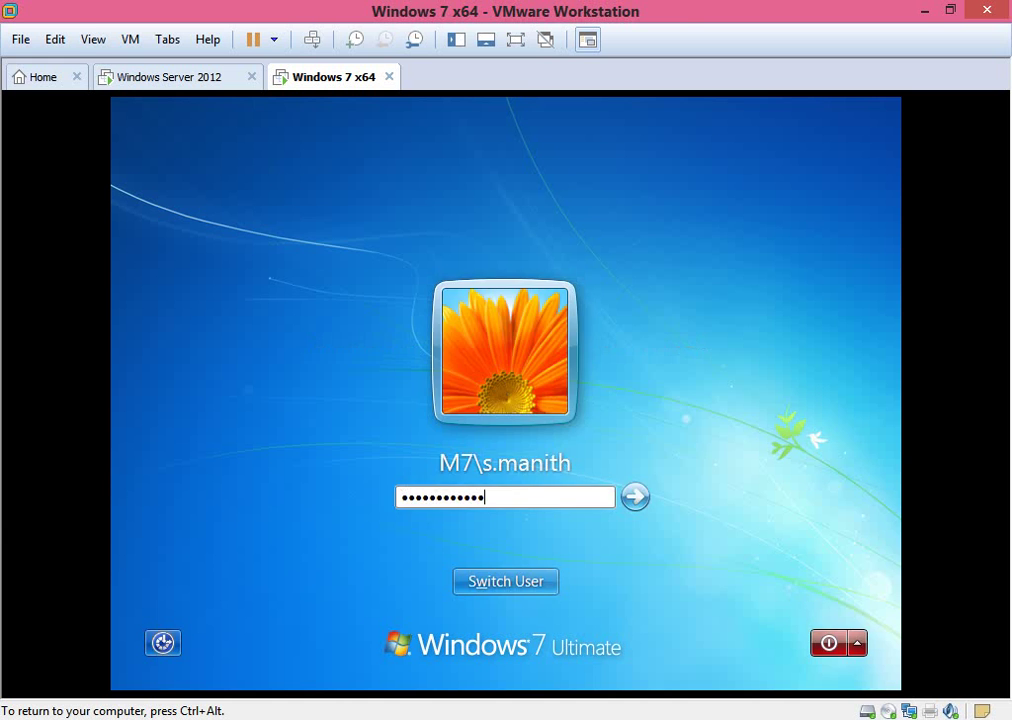
key(Return)
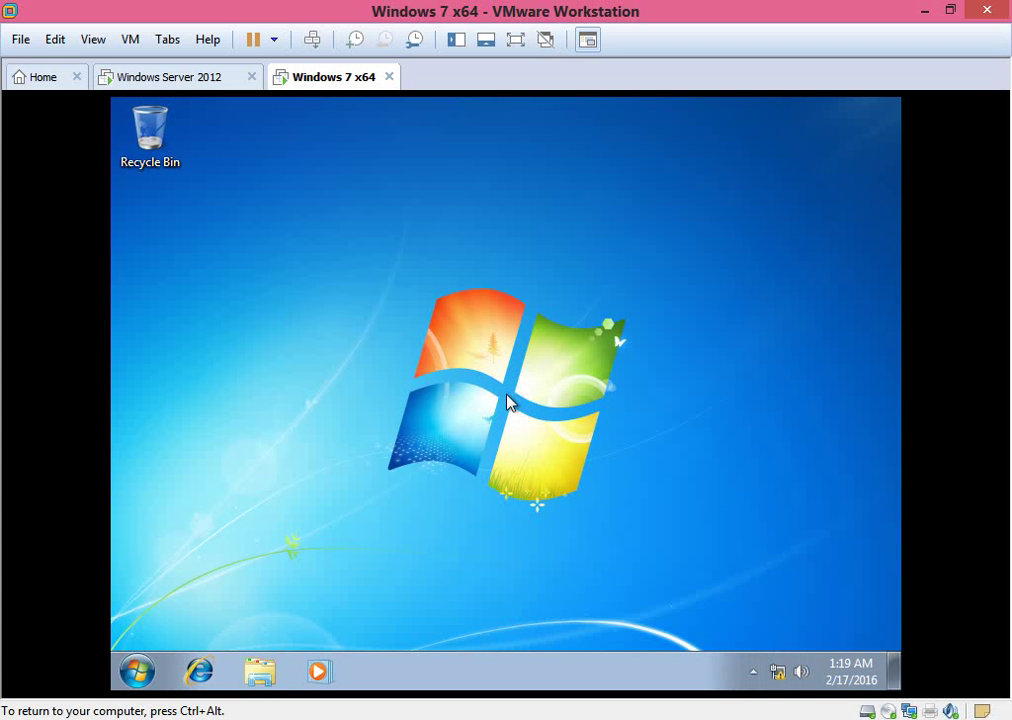
Restart the Windows 7 client from the Start menu's shutdown options.
key(ctrl+alt)
click(139, 672)
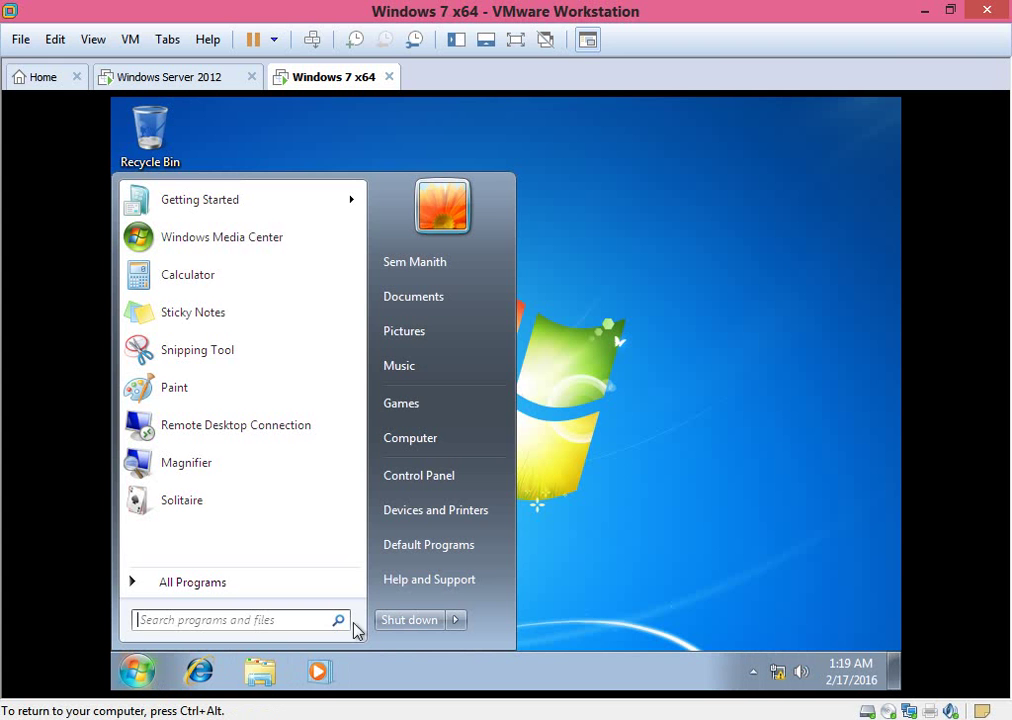
mouse_move(456, 622)
click(514, 576)
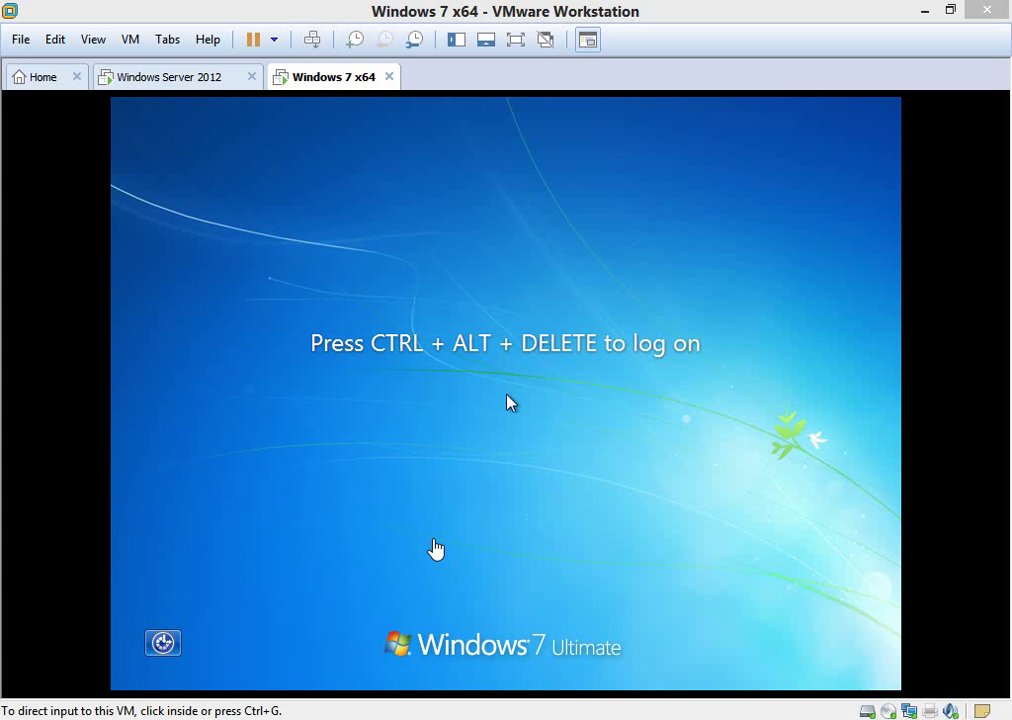
Log on to the restarted Windows 7 VM with the account password.
click(435, 548)
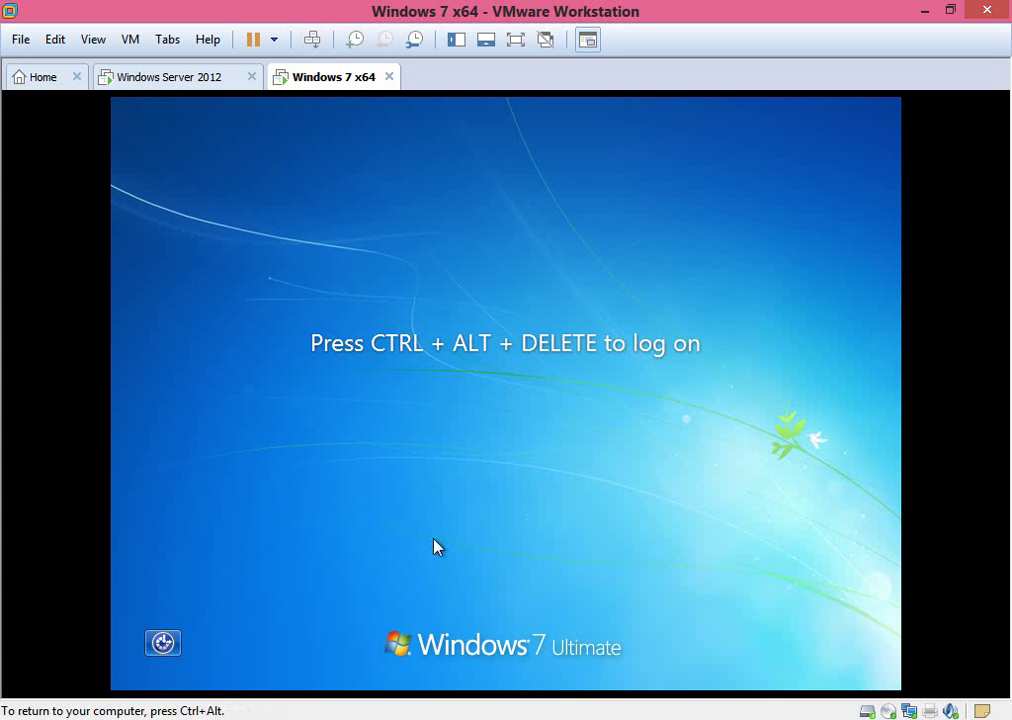
key(ctrl+alt+Delete)
text(****)
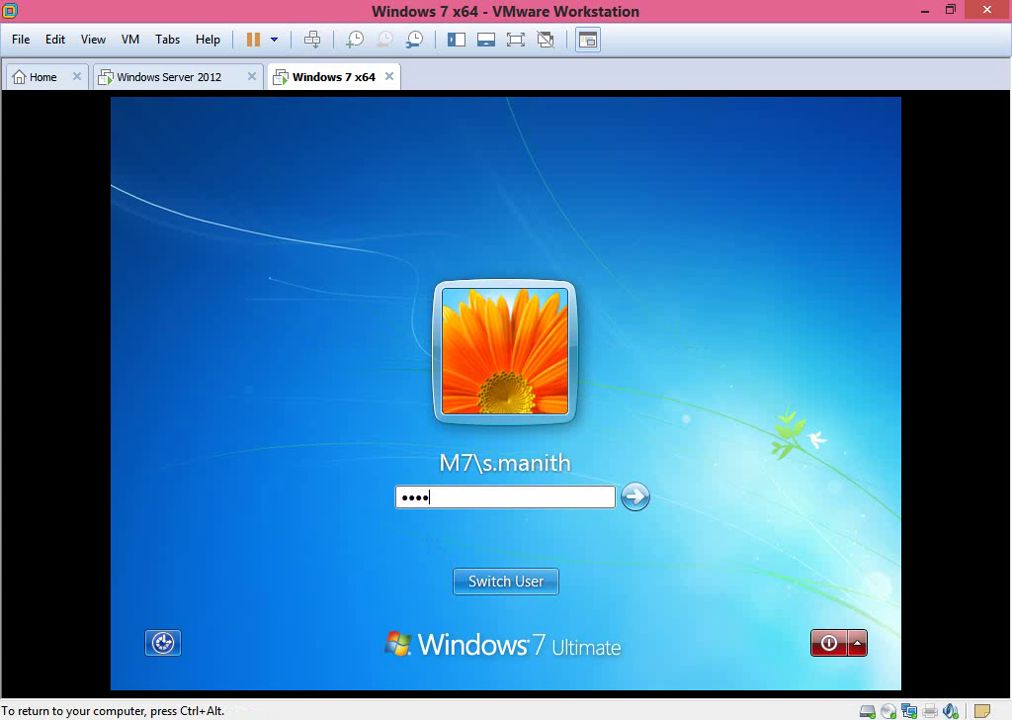
text(*****)
key(Return)
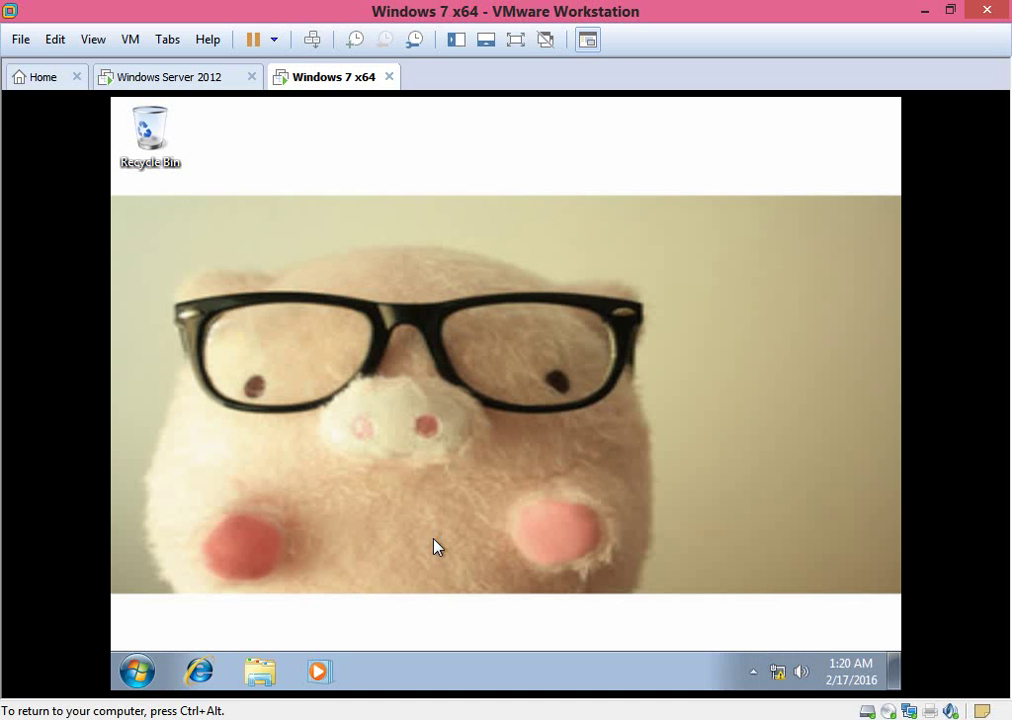
Open Personalization from the desktop and try changing the Desktop Background.
right_click(440, 312)
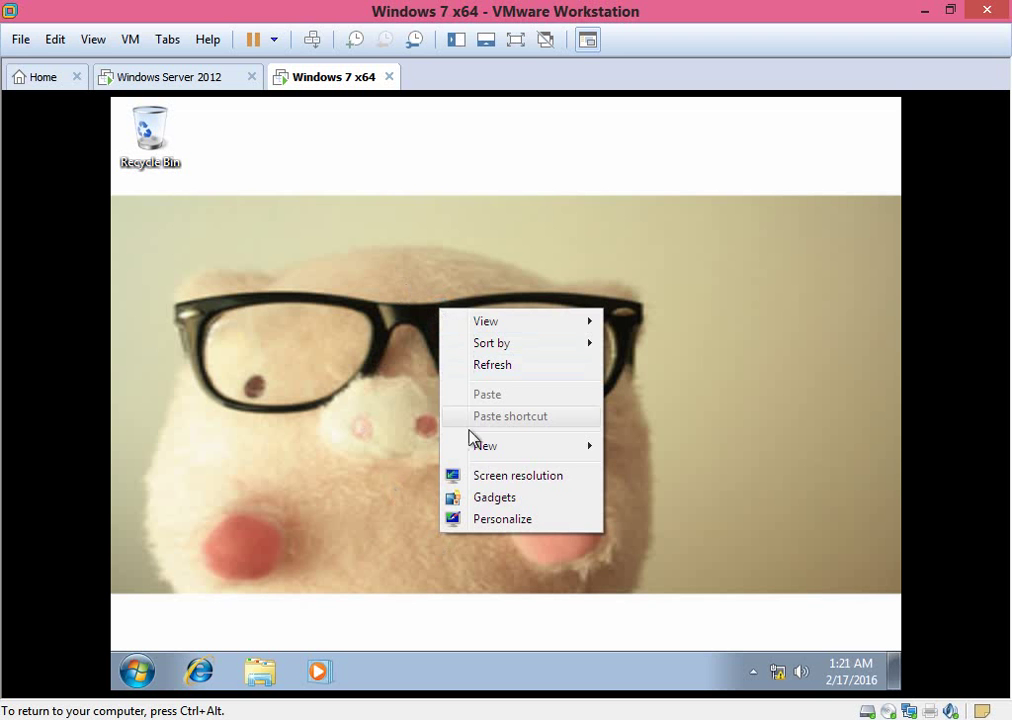
click(495, 519)
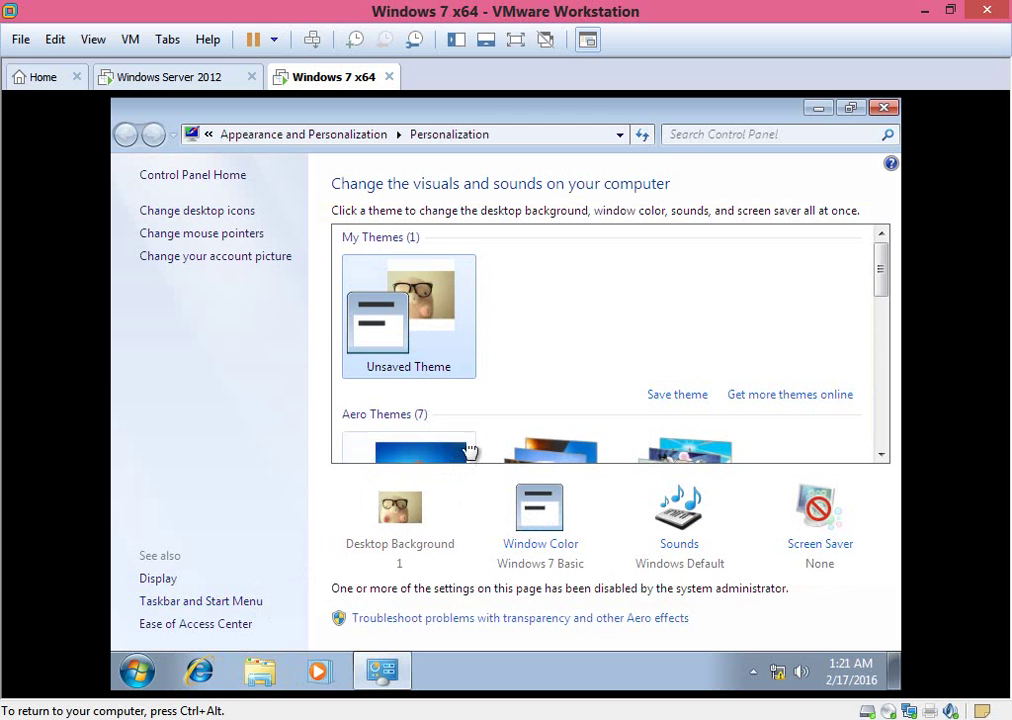
scroll(533, 410, down, 1)
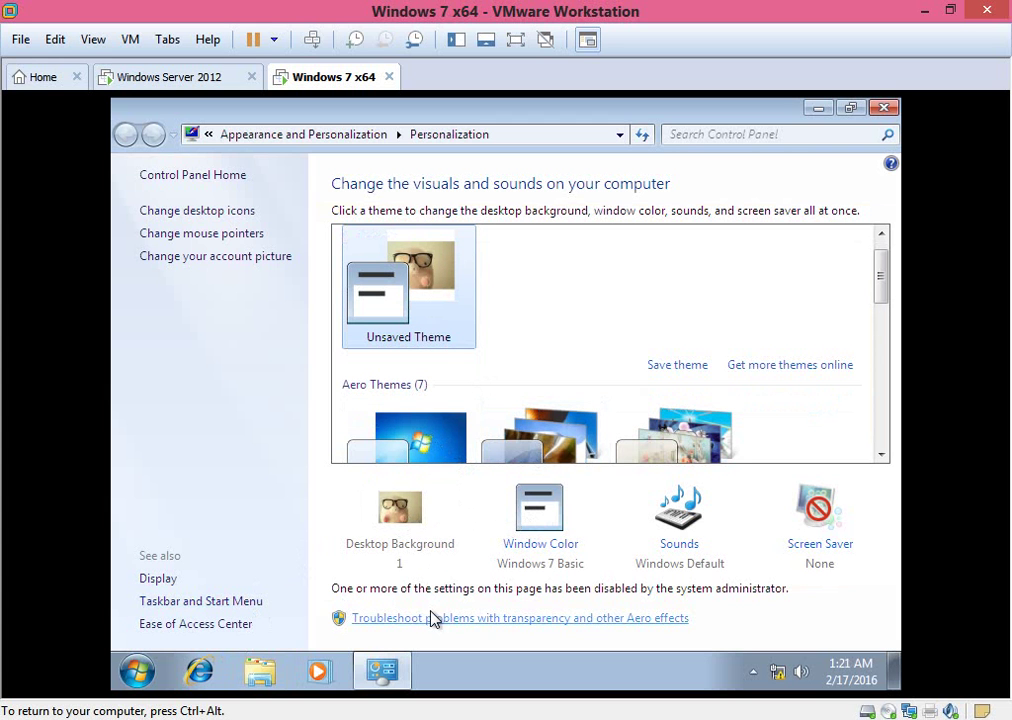
click(405, 512)
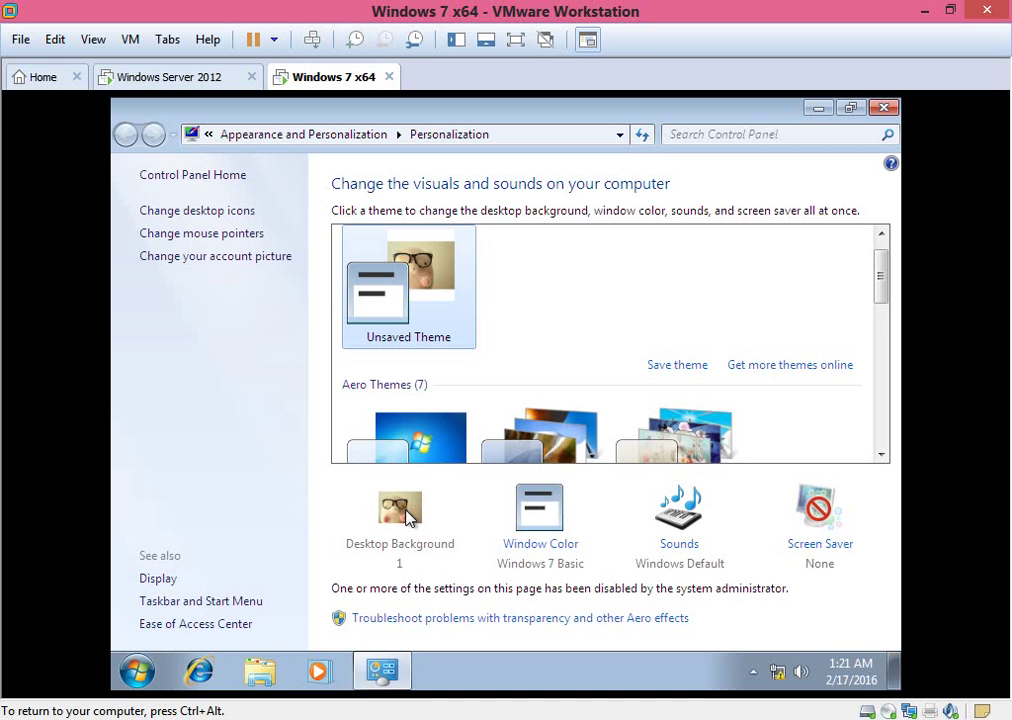
Apply the Windows 7 and Architecture themes and confirm the enforced wallpaper stays unchanged.
click(420, 445)
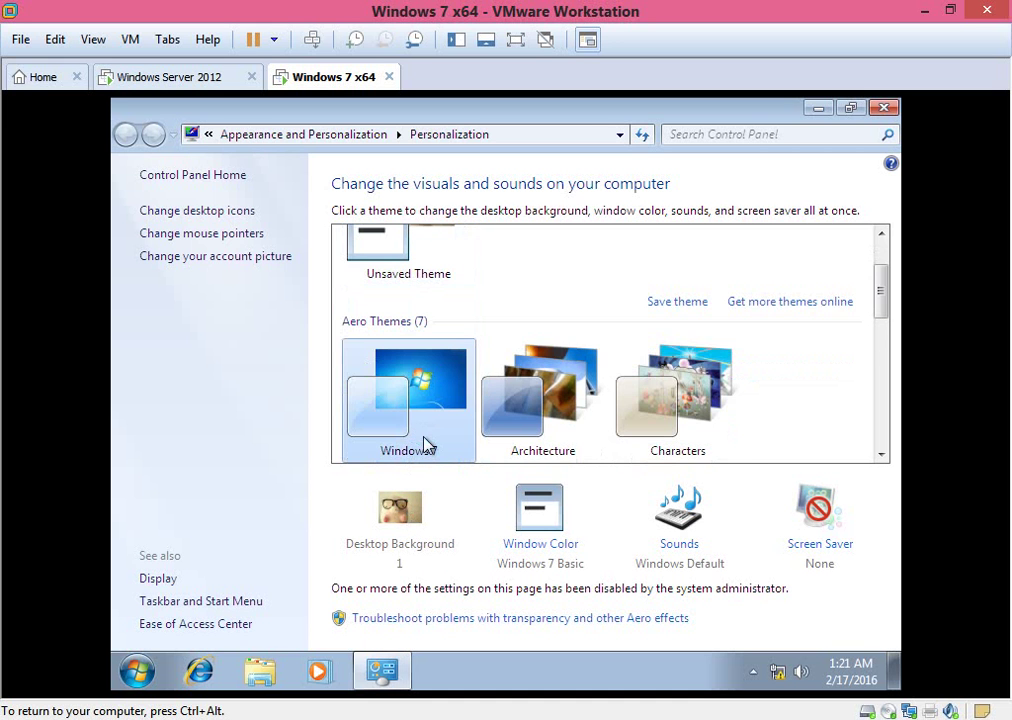
click(526, 420)
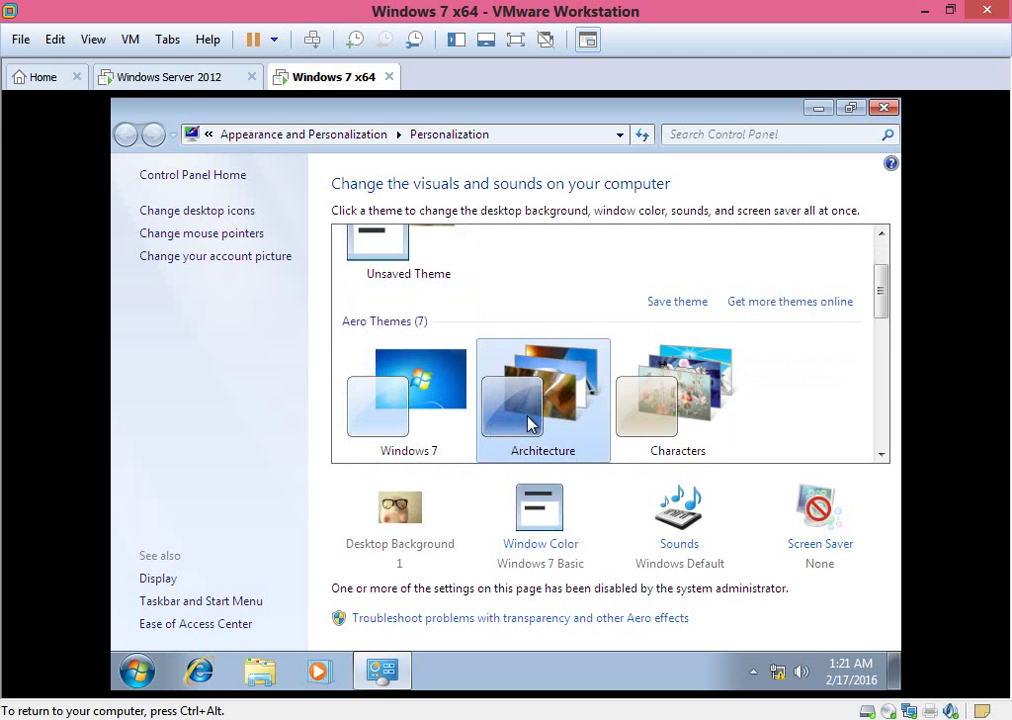
scroll(736, 460, down, 2)
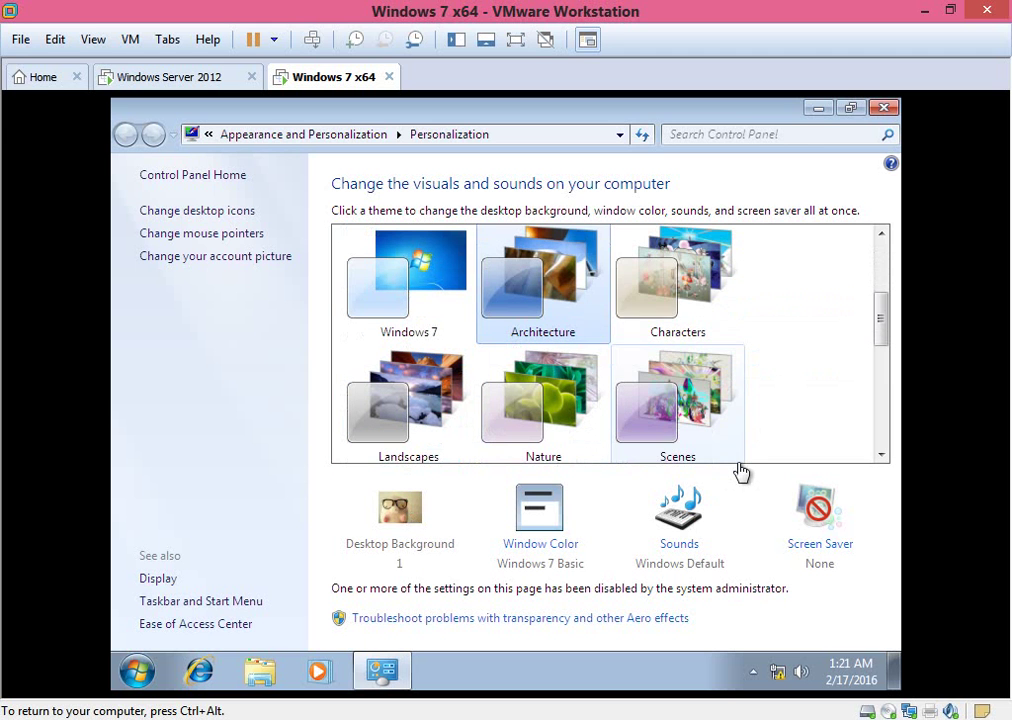
click(822, 108)
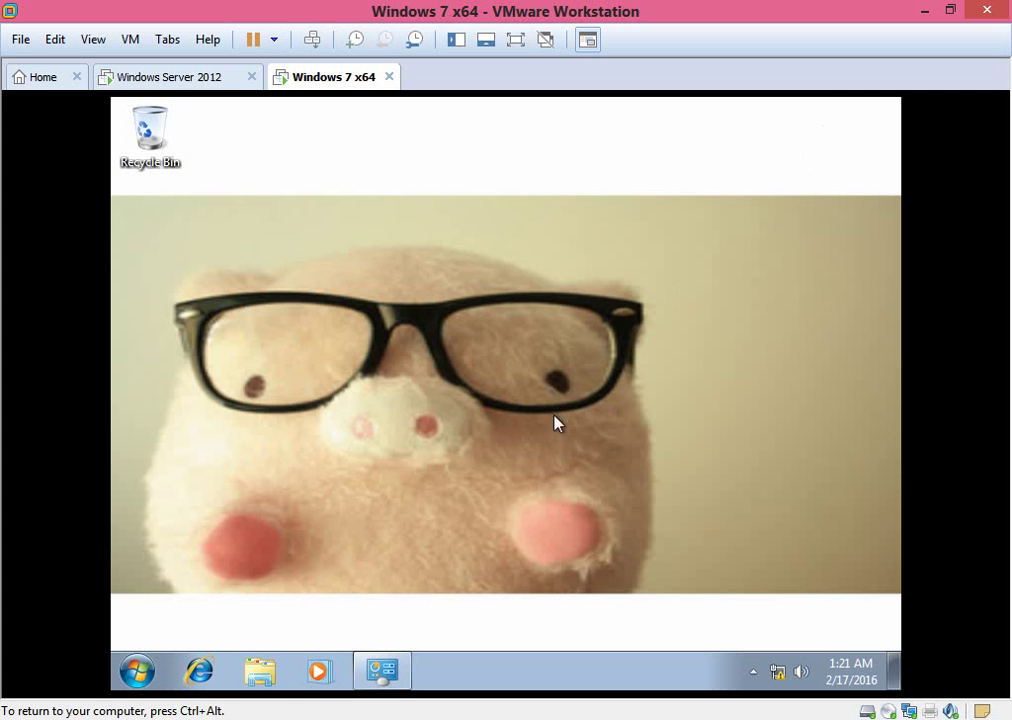
click(382, 670)
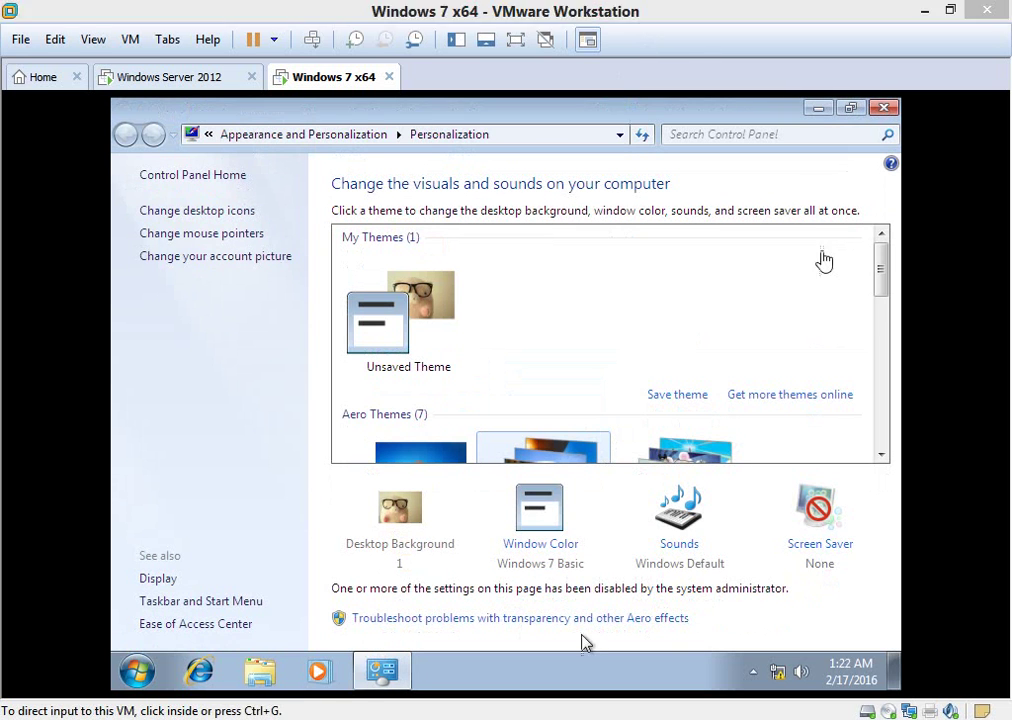
click(821, 112)
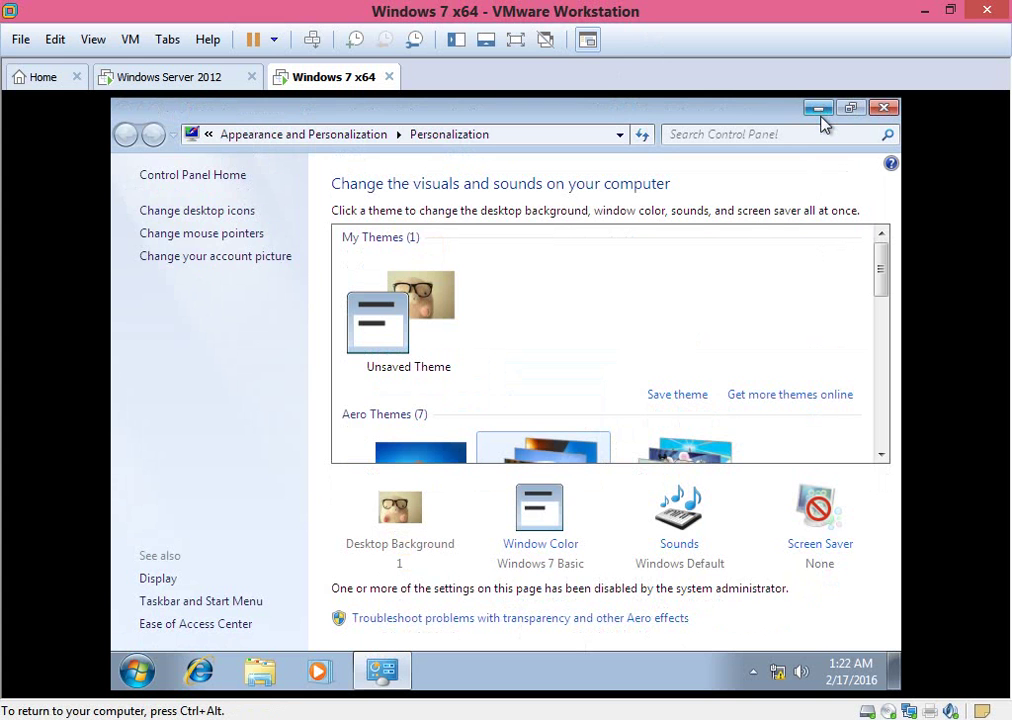
Switch to the Windows Server 2012 VM and minimize the Command Prompt.
click(821, 110)
click(199, 78)
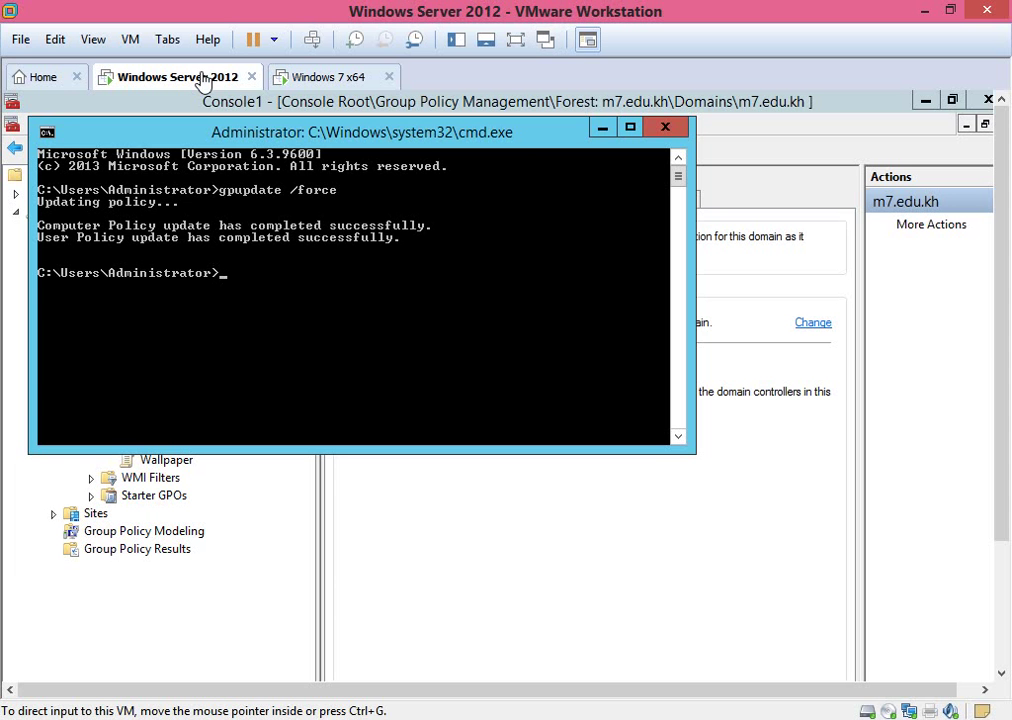
click(602, 128)
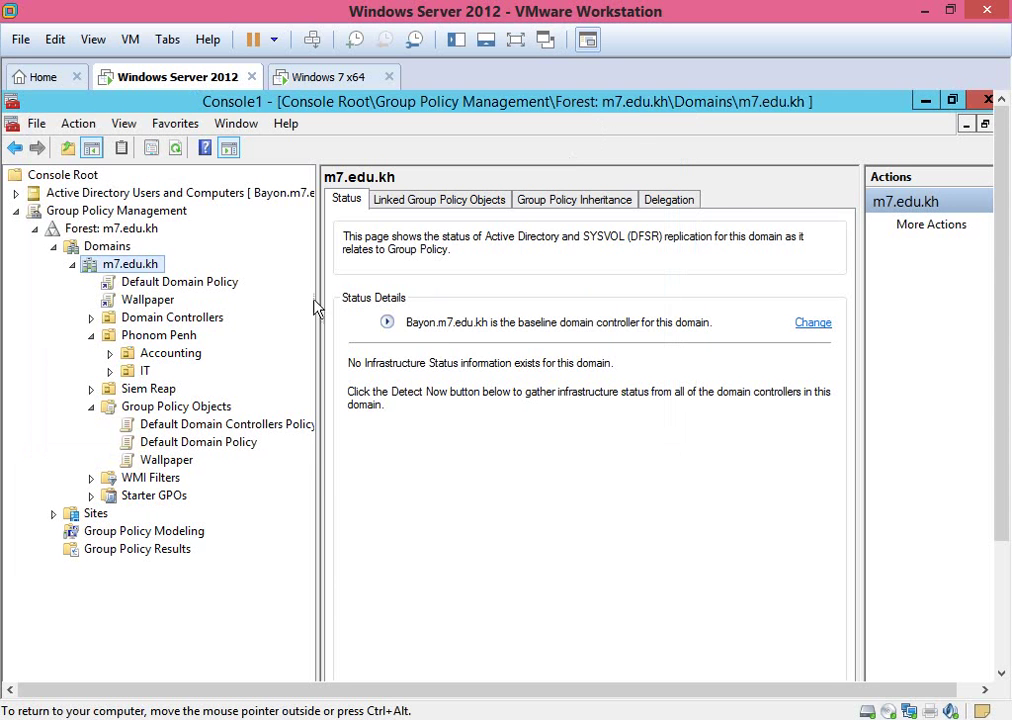
Collapse Phonom Penh and expand Siem Reap to show its Computer OU and no linked GPOs.
click(91, 335)
click(155, 336)
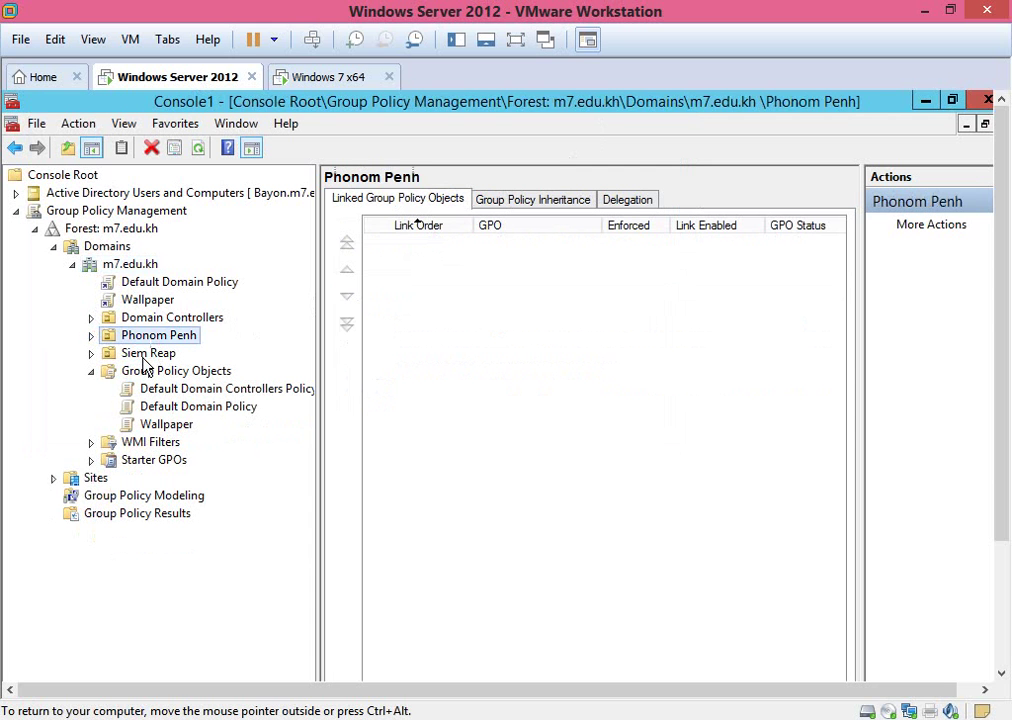
double_click(136, 355)
click(145, 375)
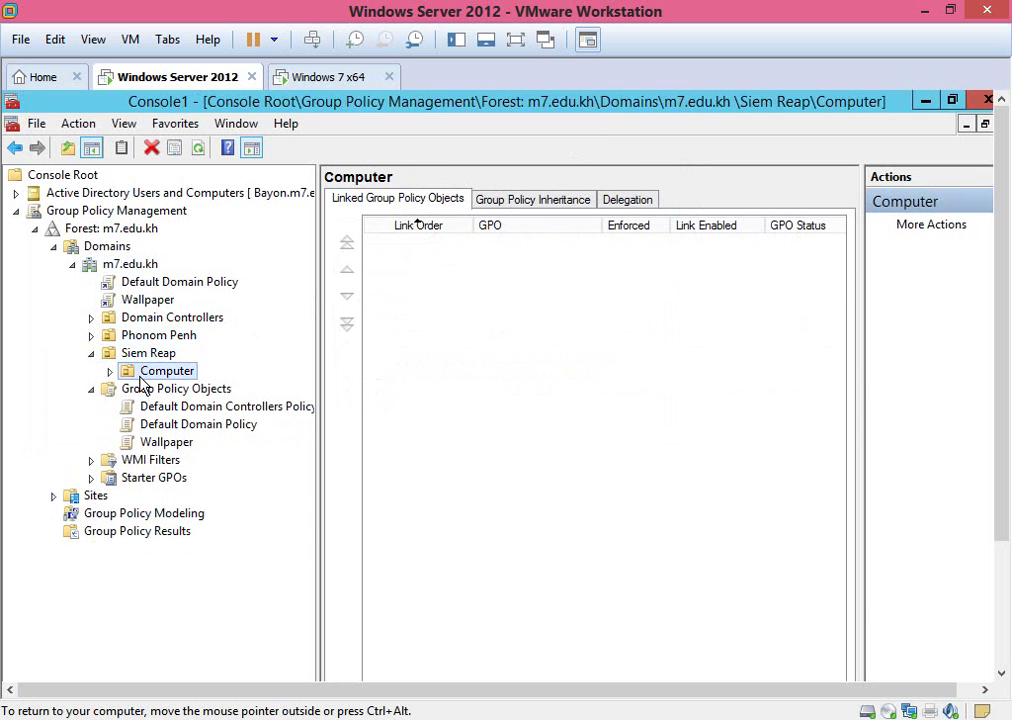
click(119, 356)
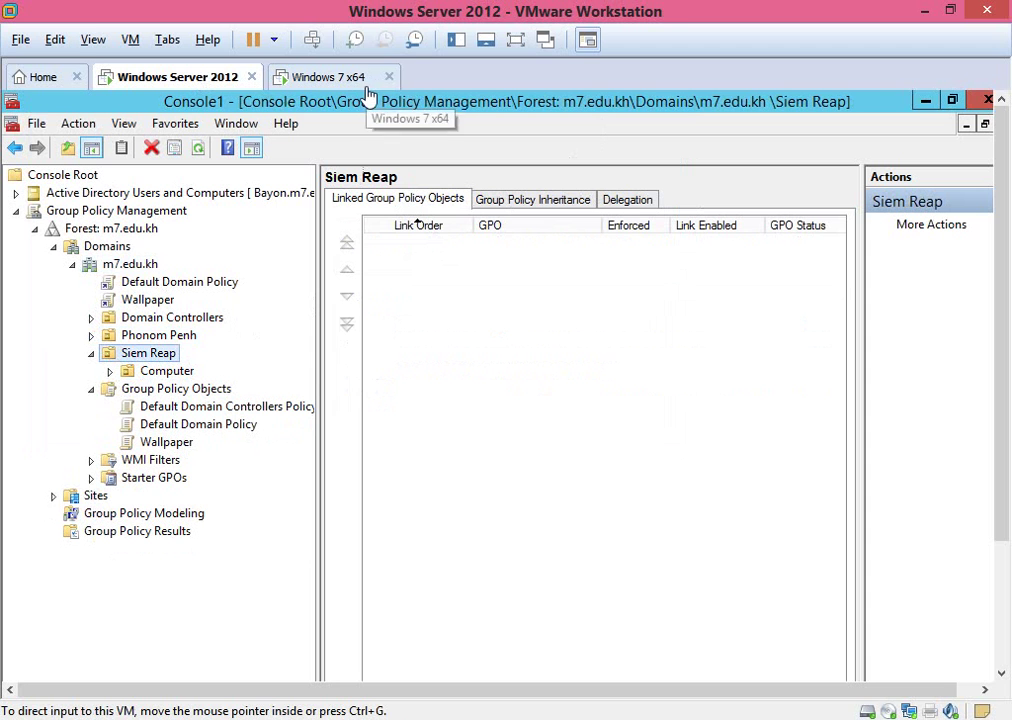
click(114, 373)
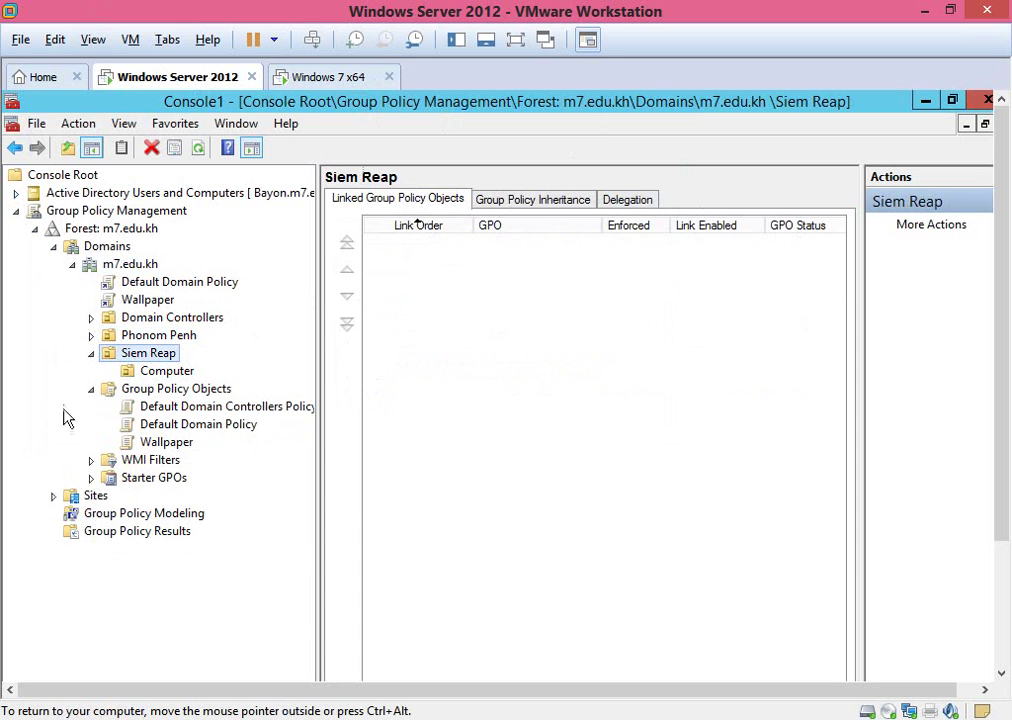
click(18, 194)
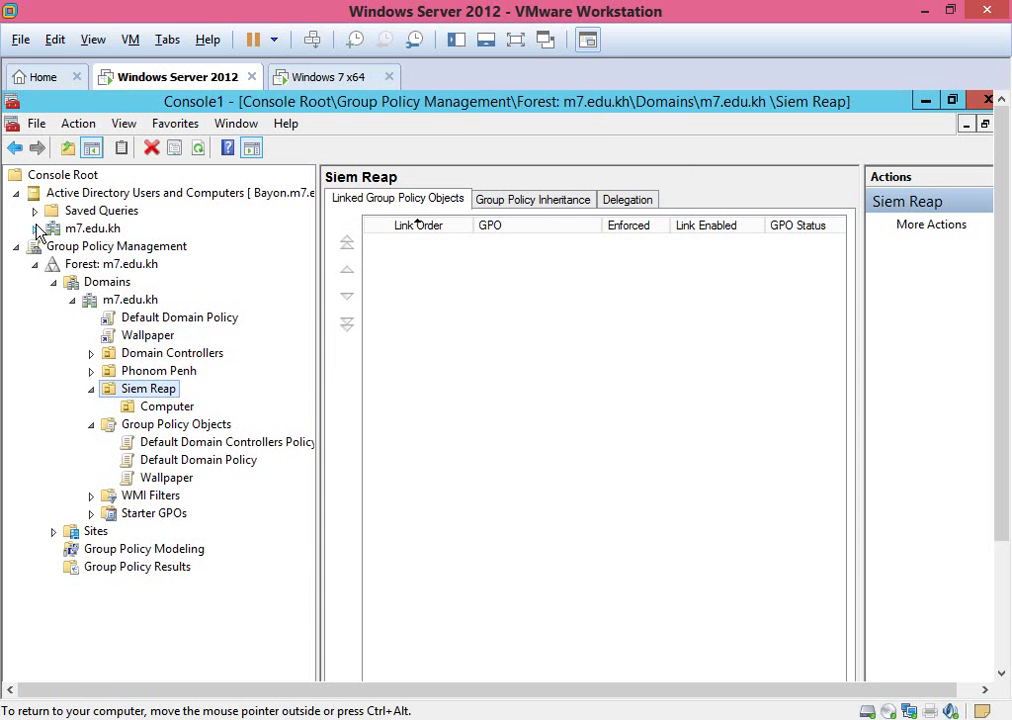
Expand the m7.edu.kh domain and list the accounts in the Users container.
click(35, 229)
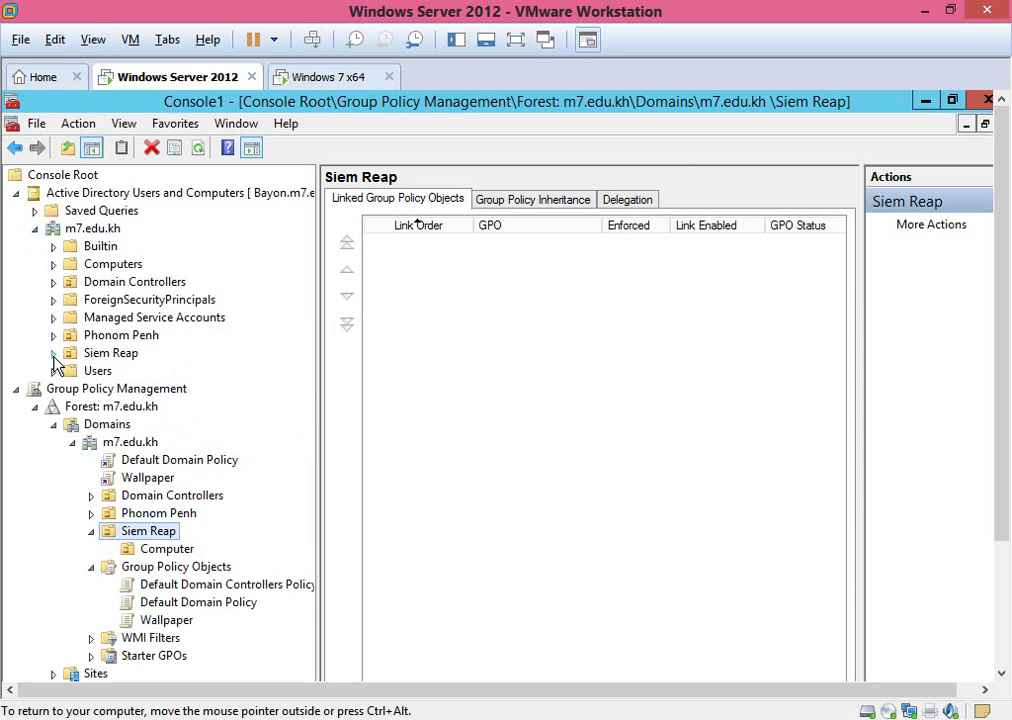
click(54, 355)
click(92, 353)
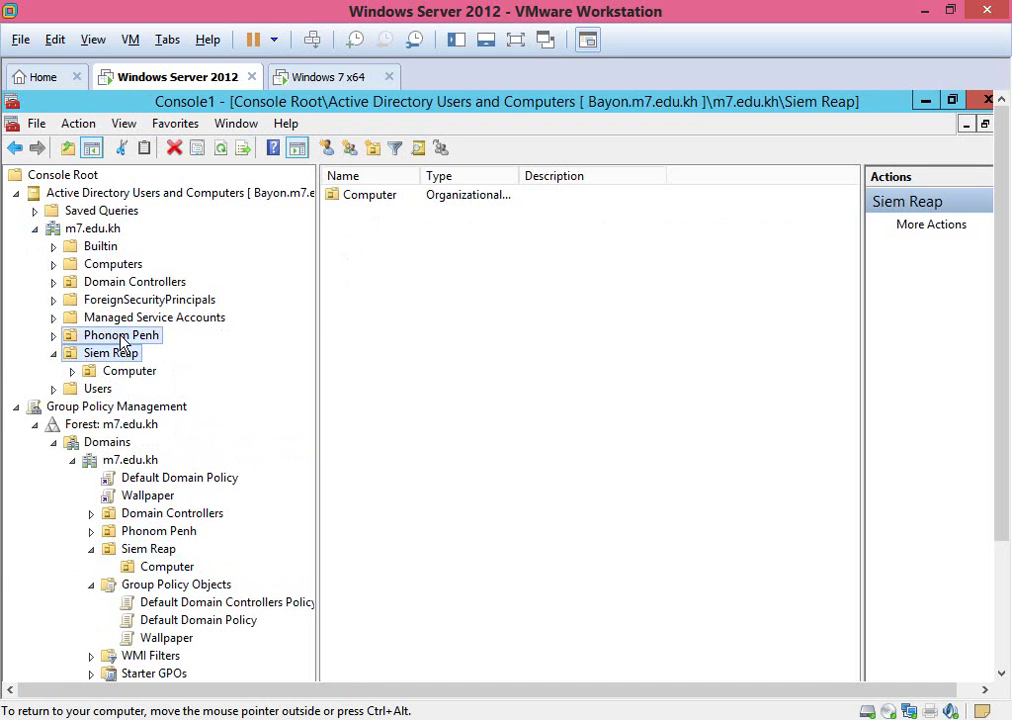
click(120, 337)
click(53, 336)
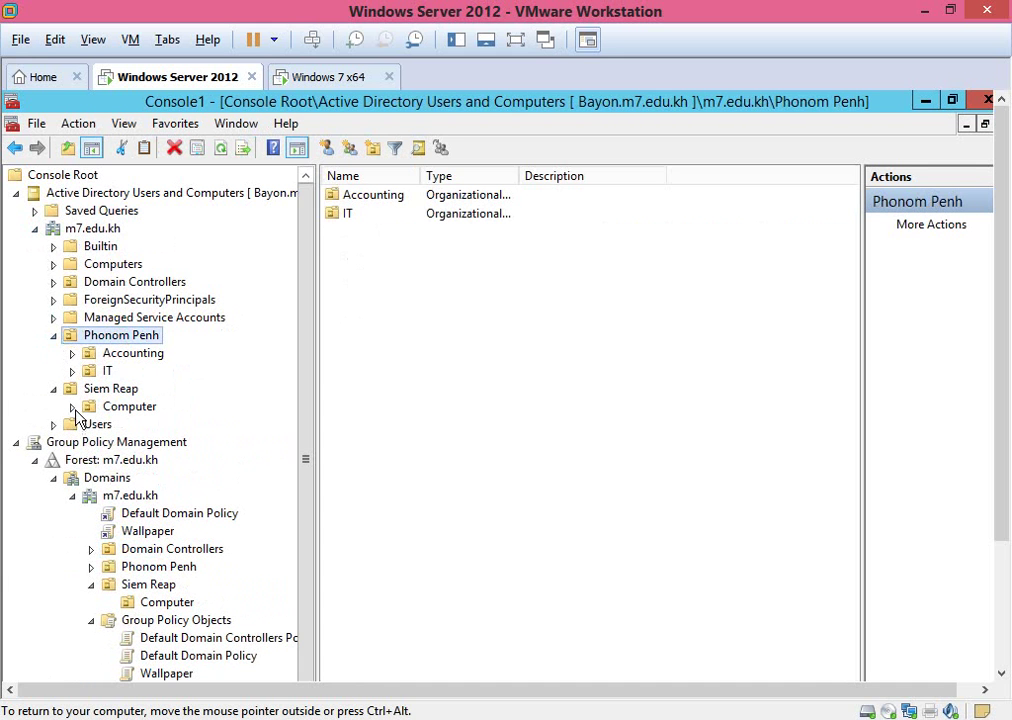
click(94, 427)
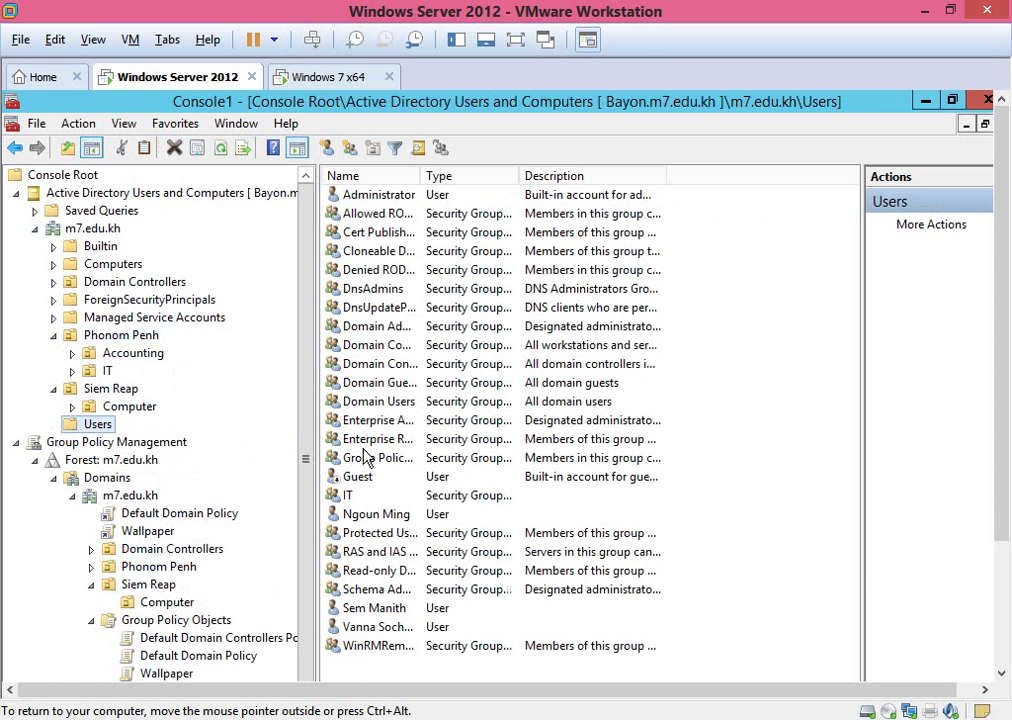
Move a user account from Users into the Siem Reap OU and verify it appears there.
click(391, 522)
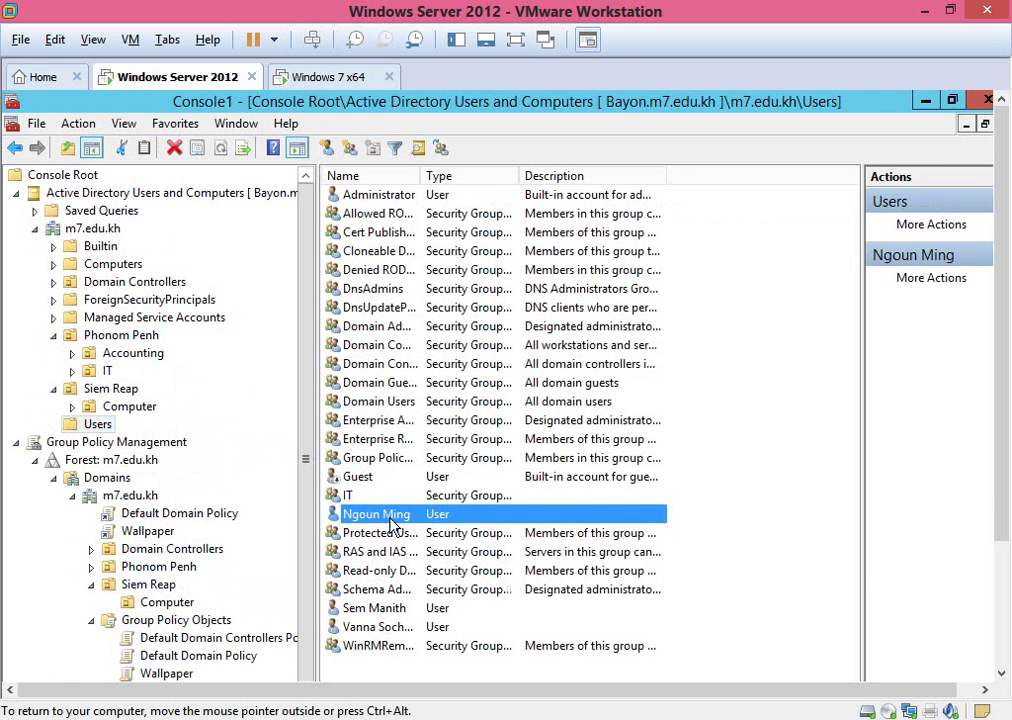
right_click(390, 520)
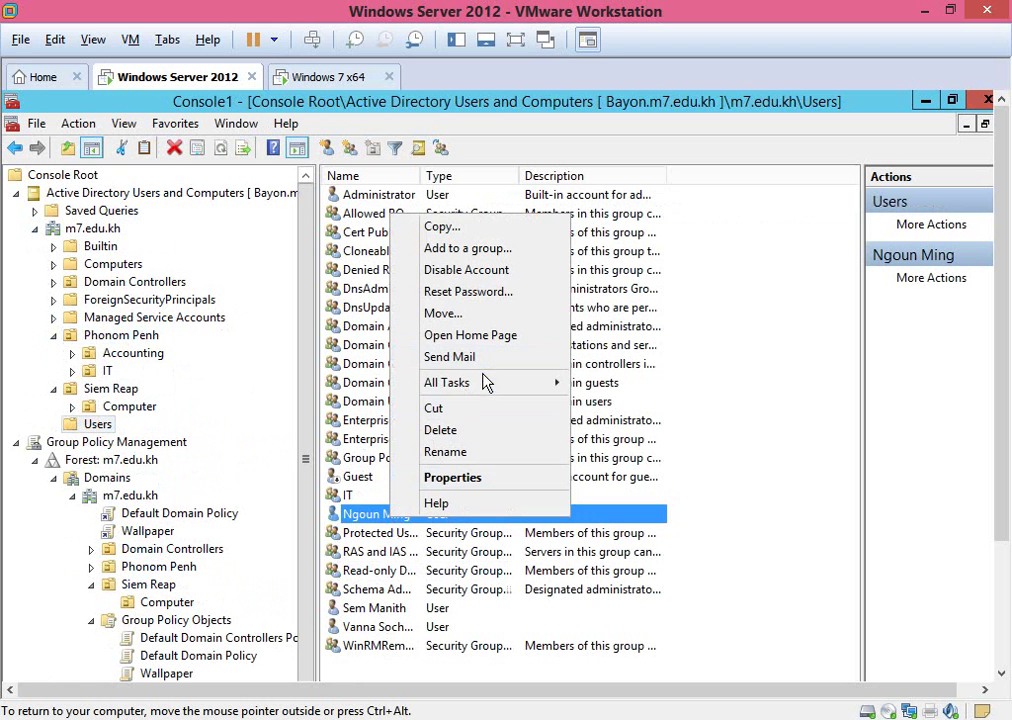
click(466, 314)
click(162, 346)
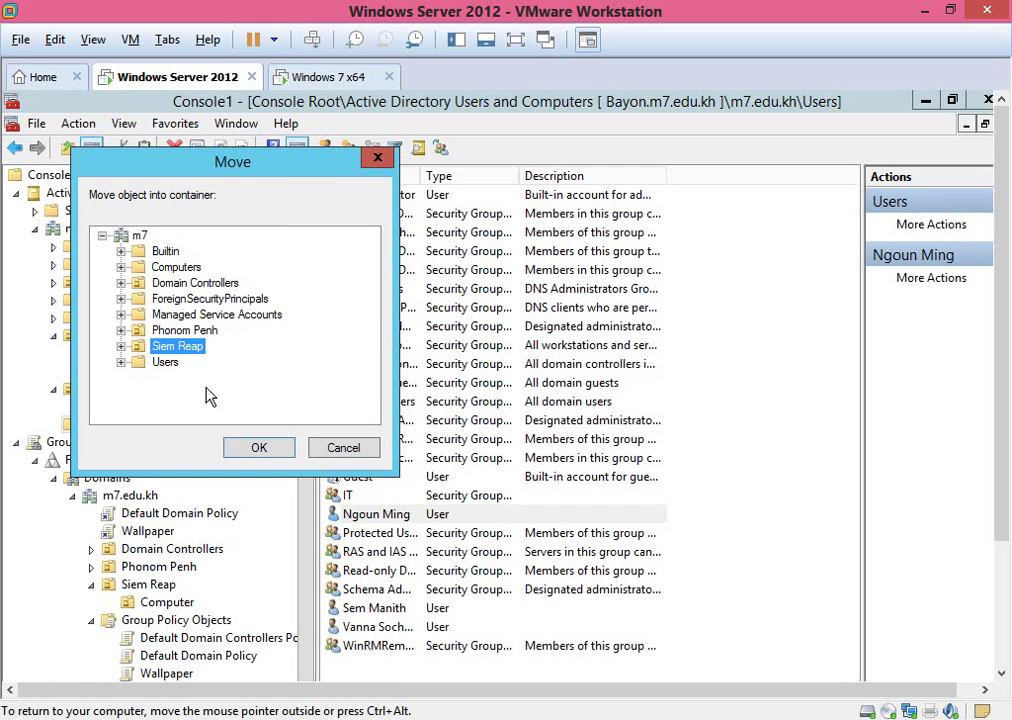
click(245, 452)
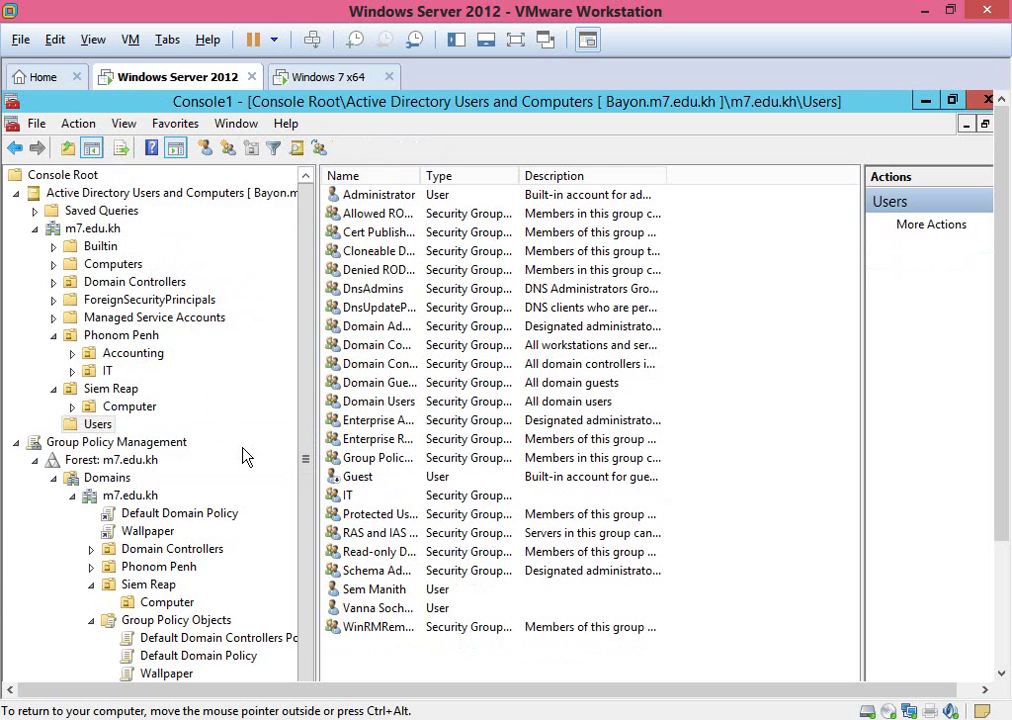
click(113, 390)
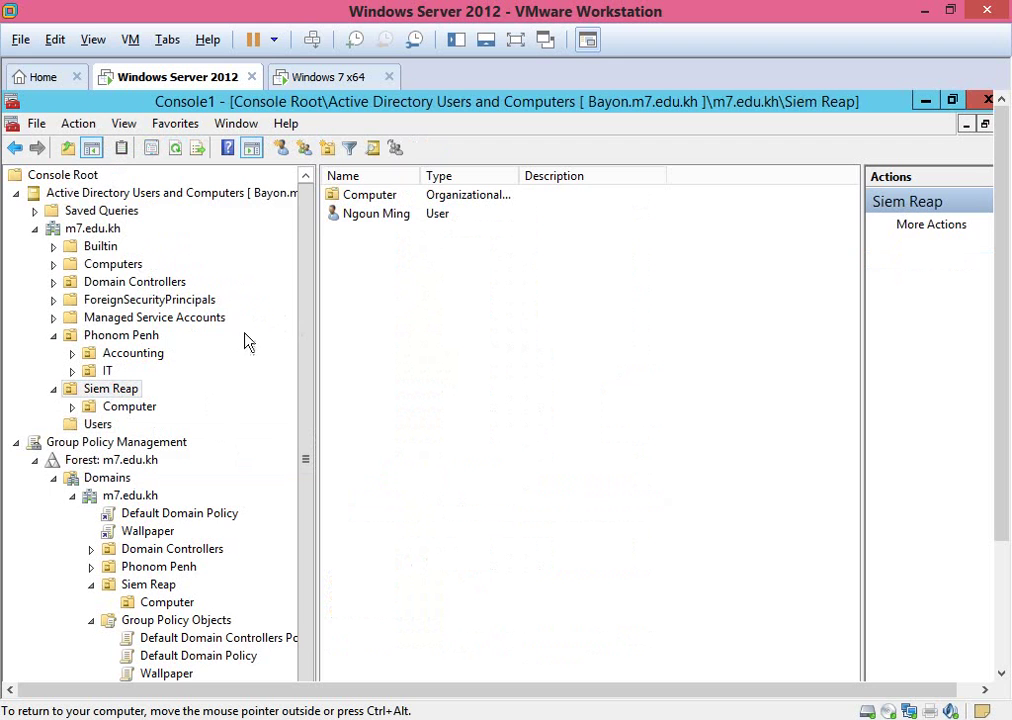
click(16, 193)
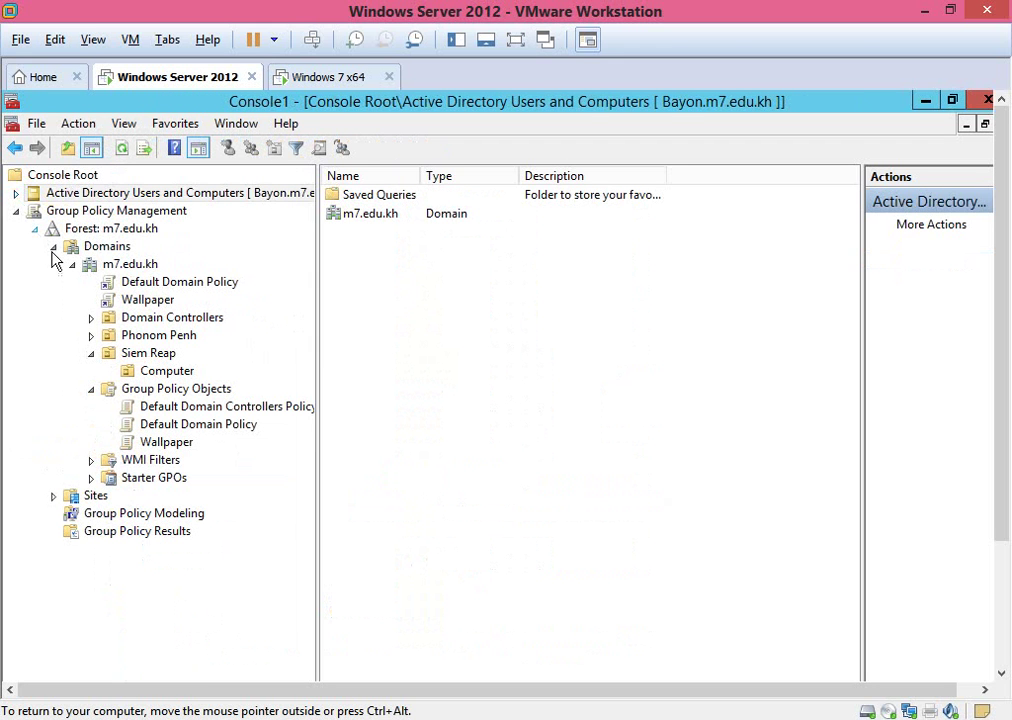
Create a GPO named 'No Flash' linked to the Siem Reap OU.
click(93, 356)
click(131, 360)
right_click(131, 360)
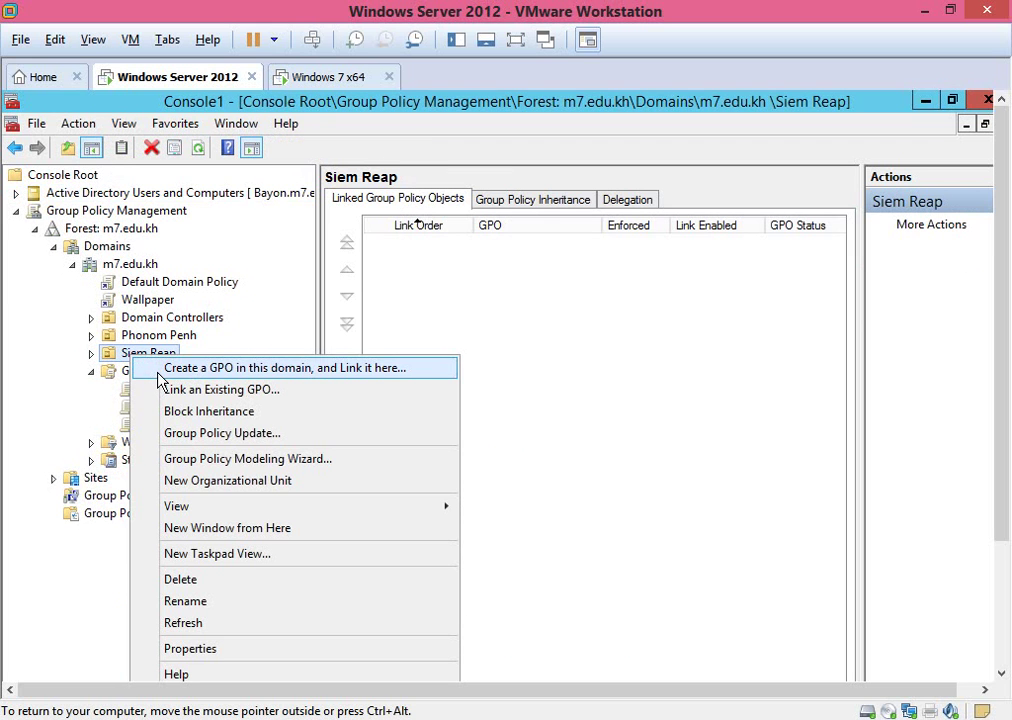
click(158, 377)
text(No Flash)
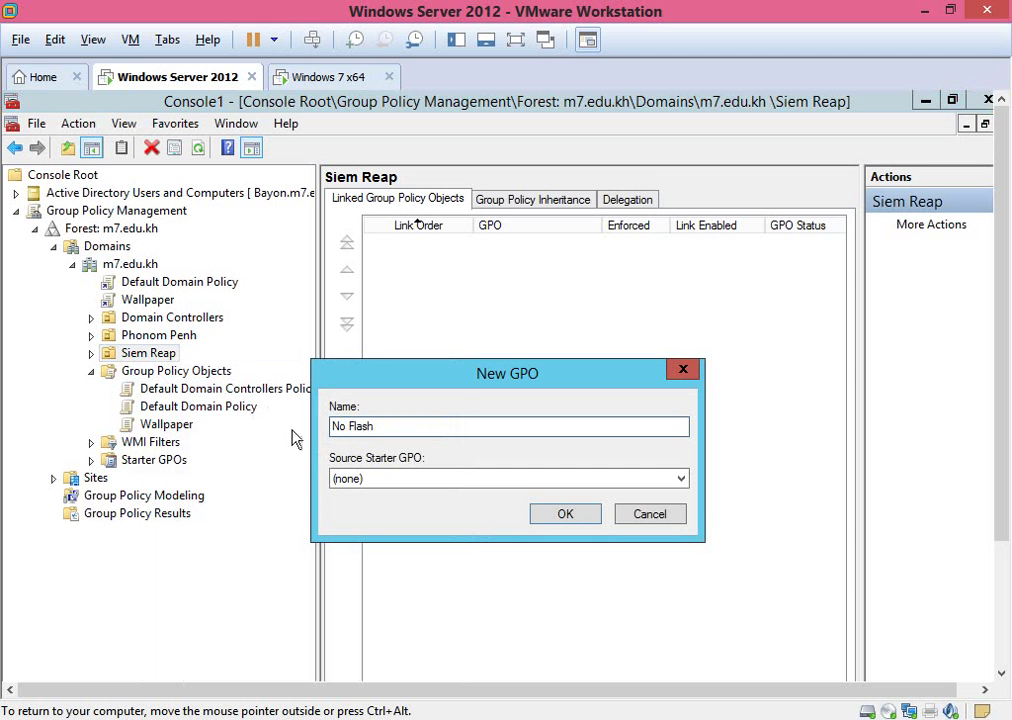
click(565, 513)
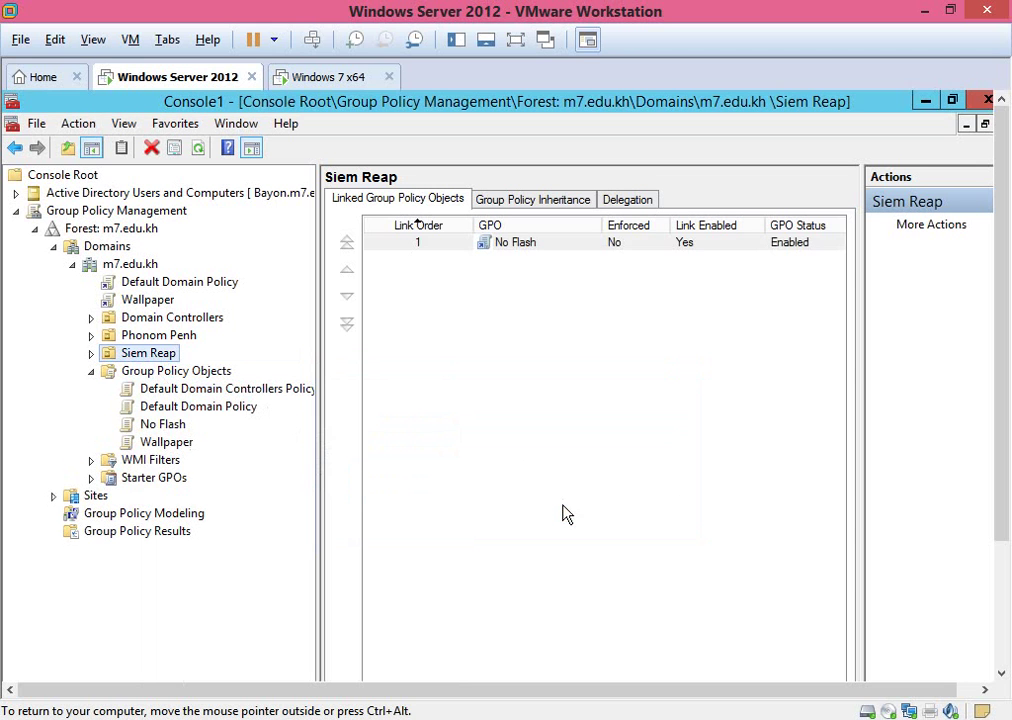
Open the No Flash GPO in Group Policy Management Editor and maximize the editor.
click(165, 426)
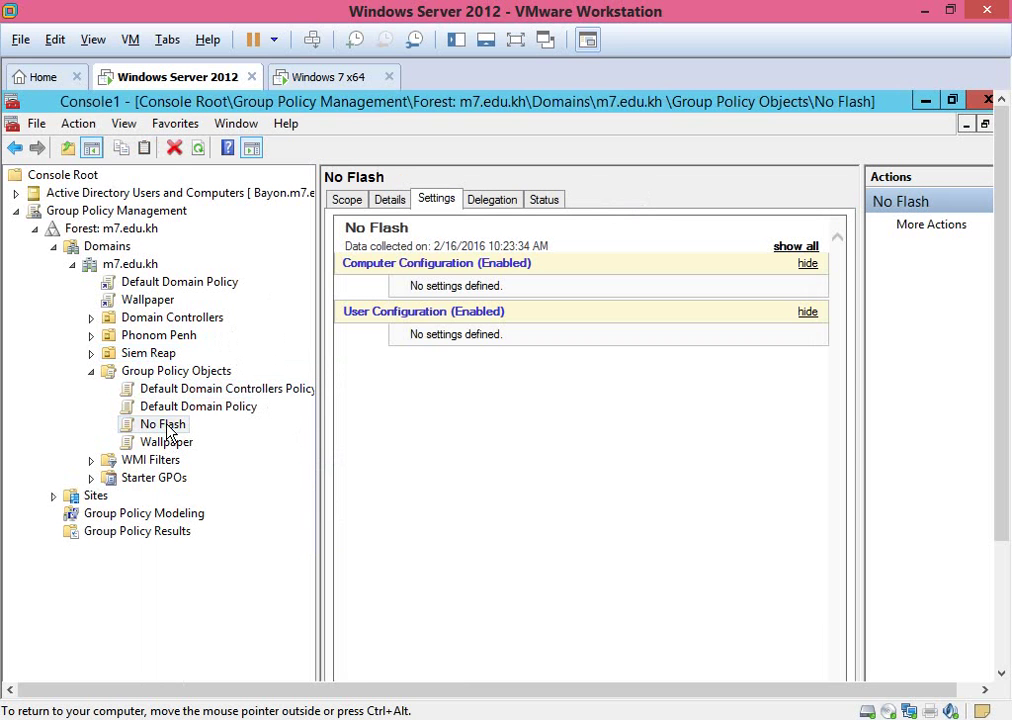
right_click(167, 428)
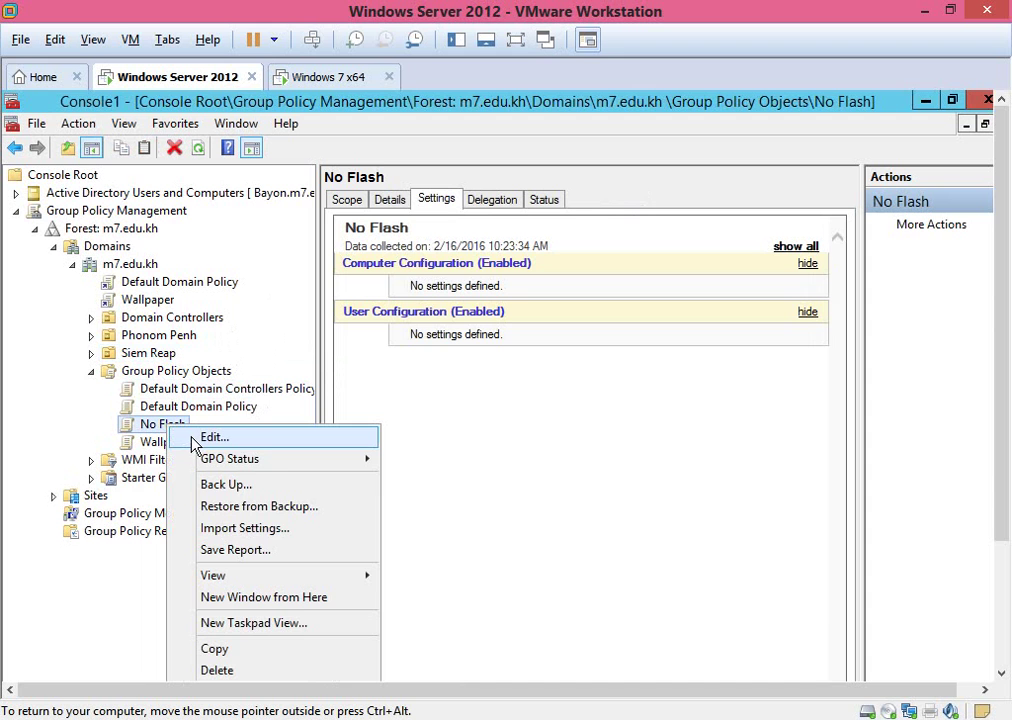
click(193, 440)
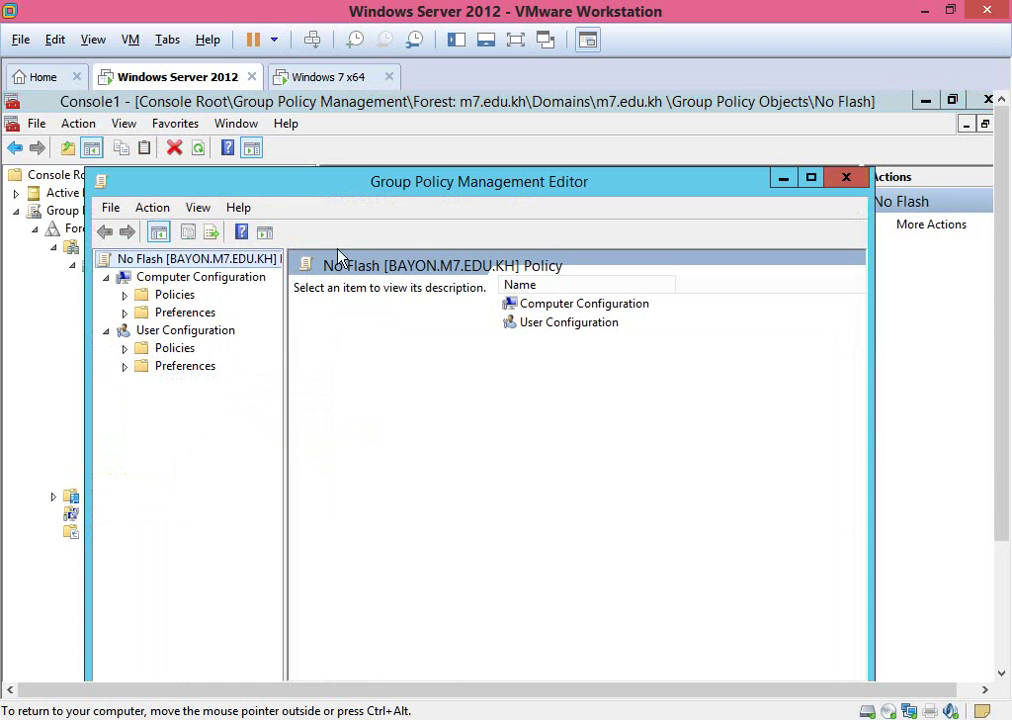
double_click(407, 186)
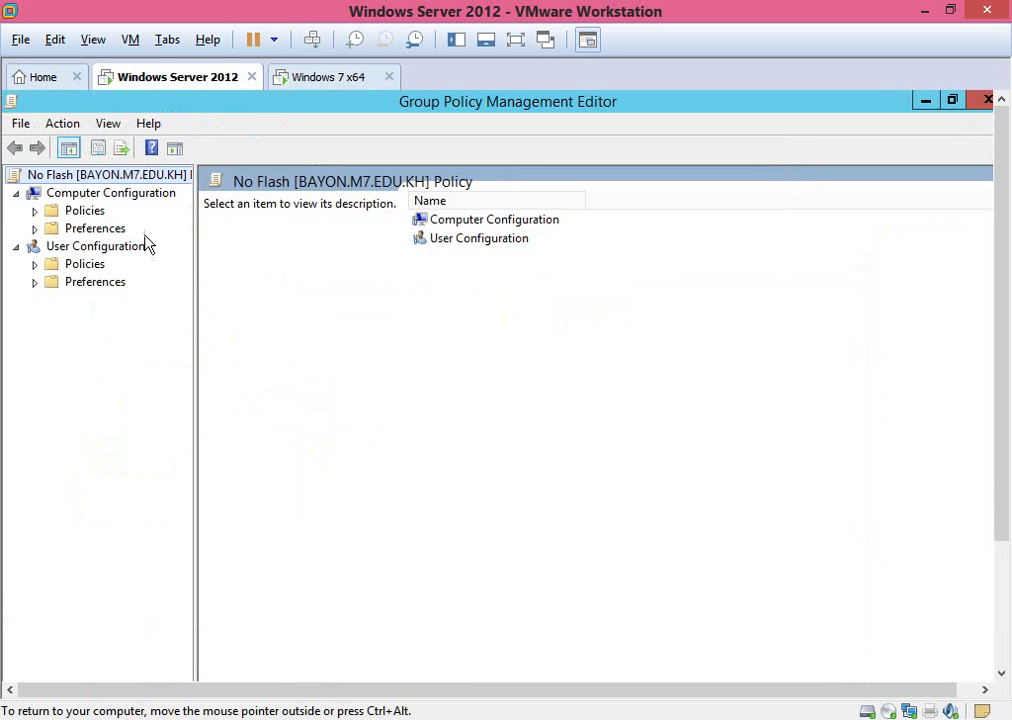
Expand User Configuration > Policies > Administrative Templates and show All Settings.
click(35, 284)
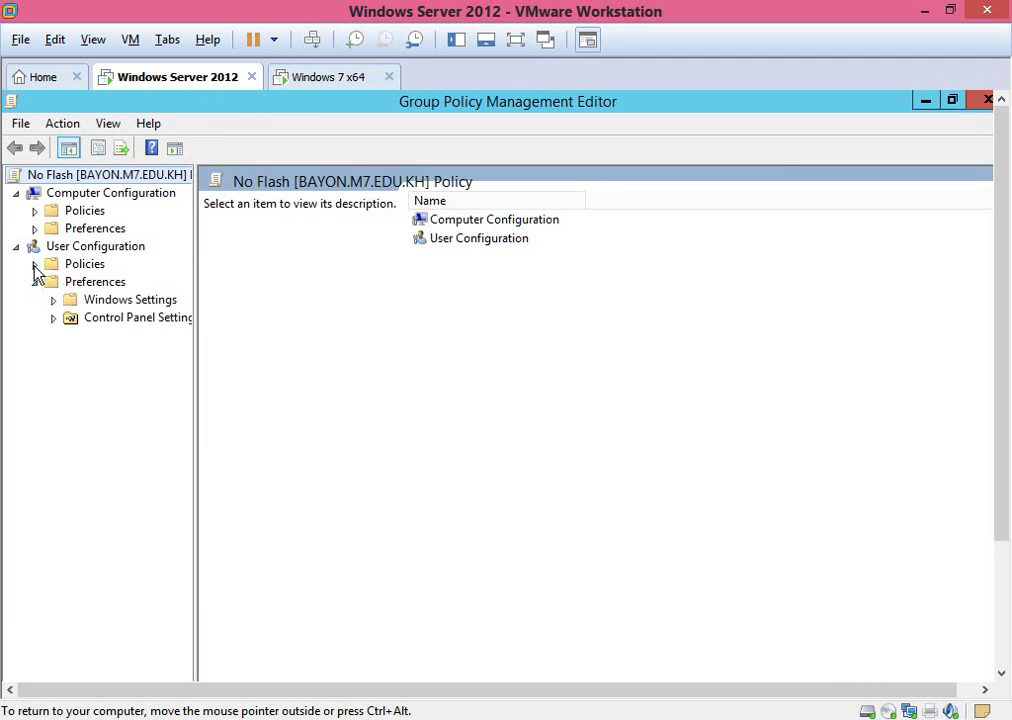
click(35, 265)
click(53, 317)
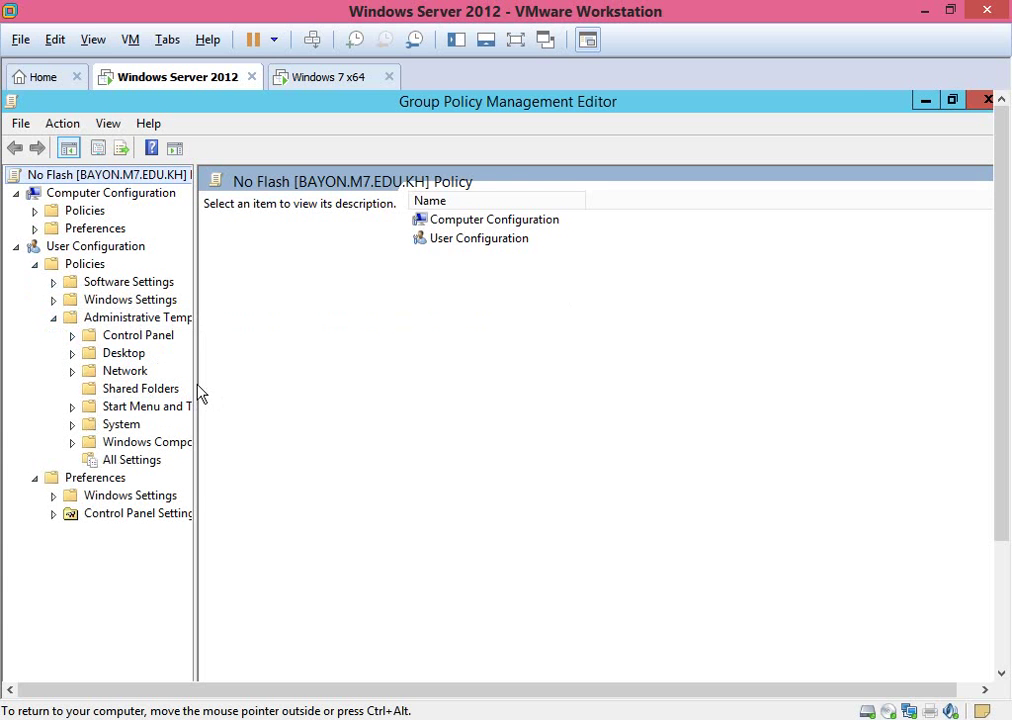
drag(197, 382, 261, 377)
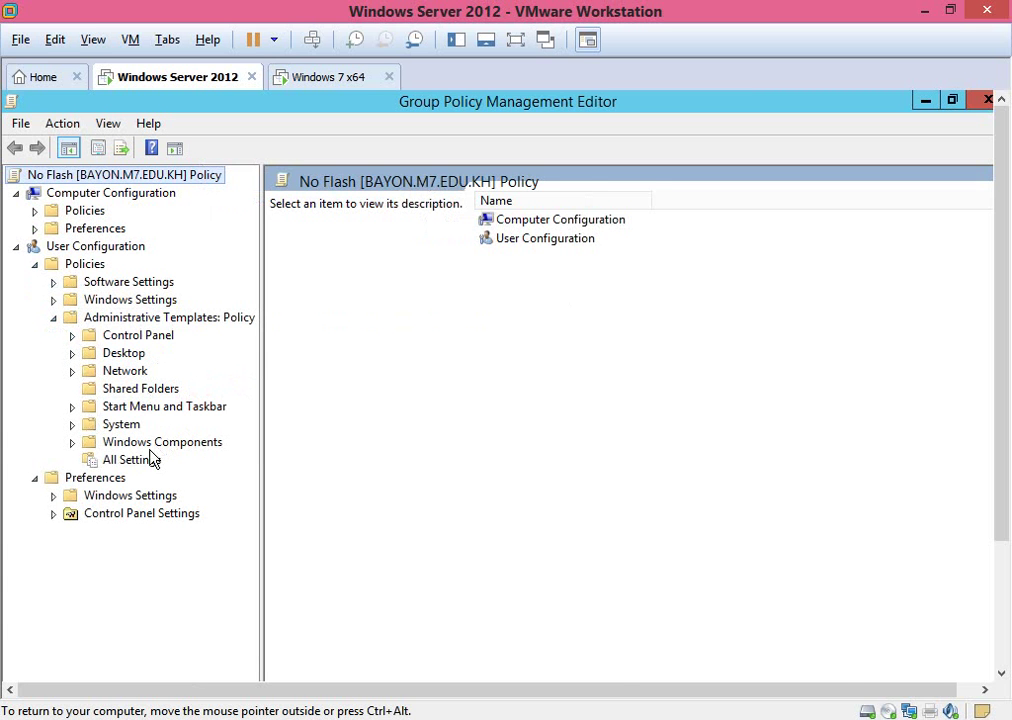
click(146, 462)
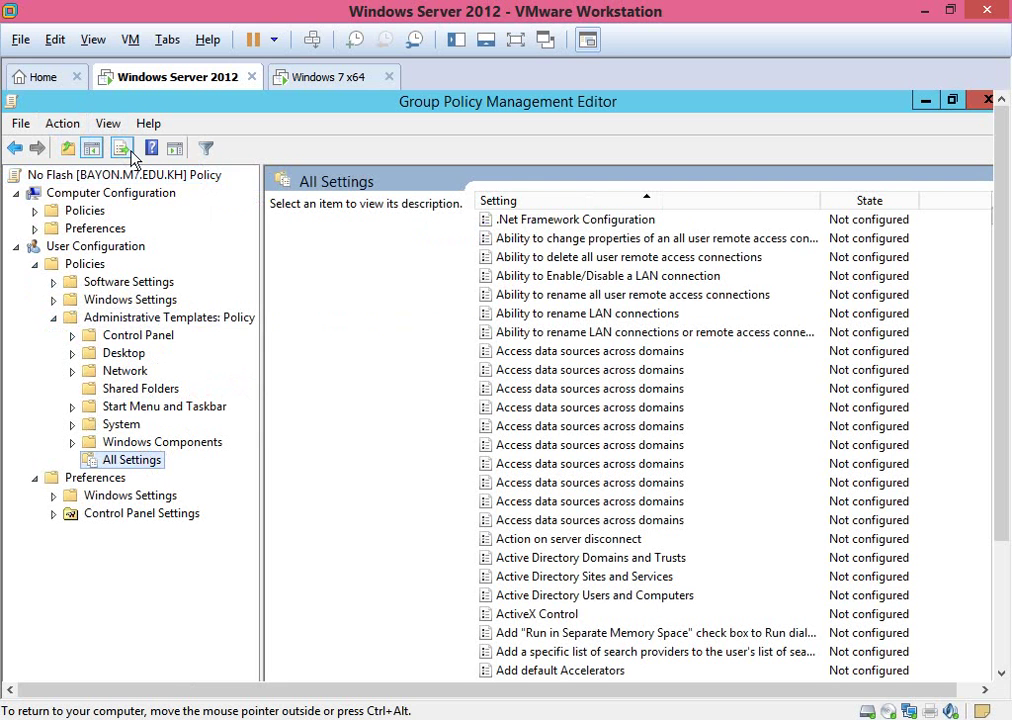
click(72, 123)
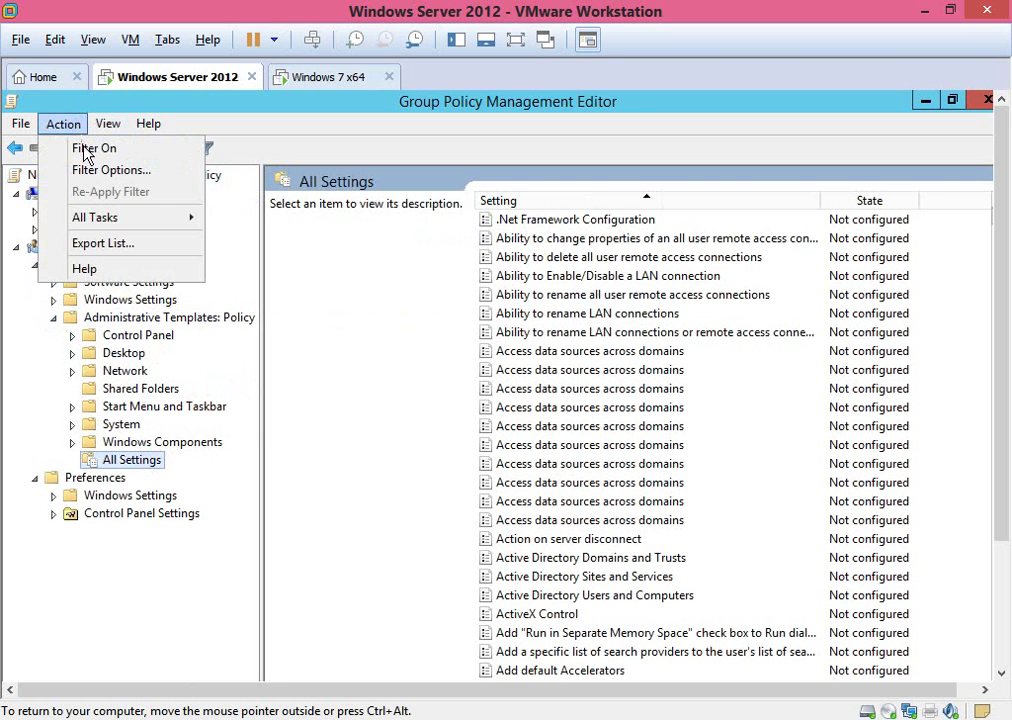
Turn filtering on and filter All Settings by keyword 'Removable' instead of 'Wallpaper'.
click(90, 148)
click(66, 127)
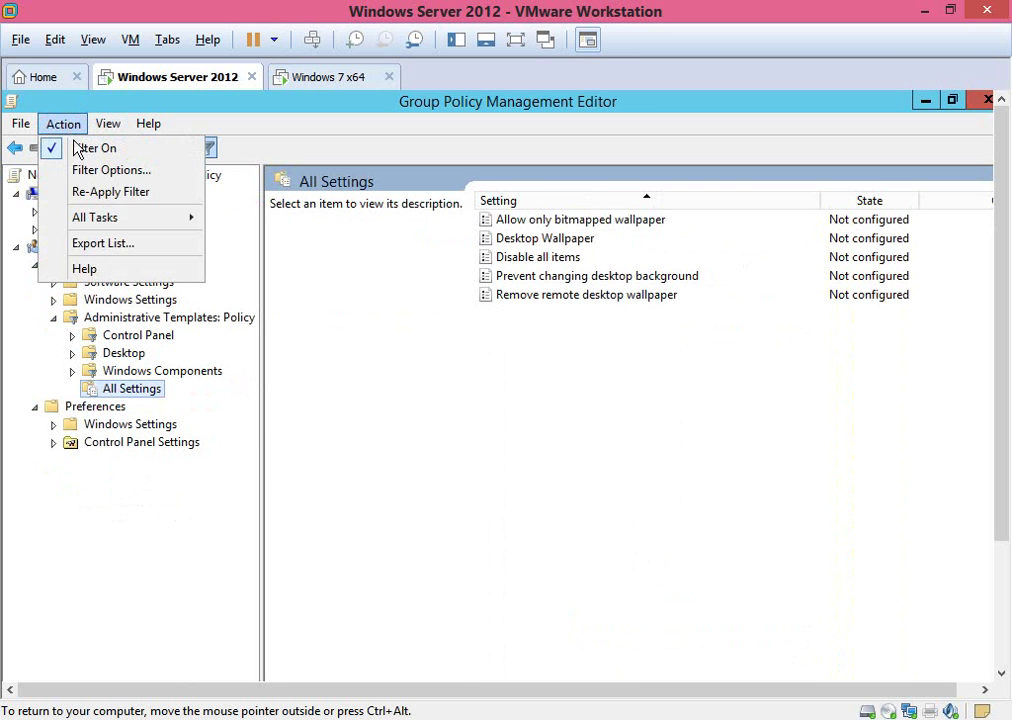
click(95, 172)
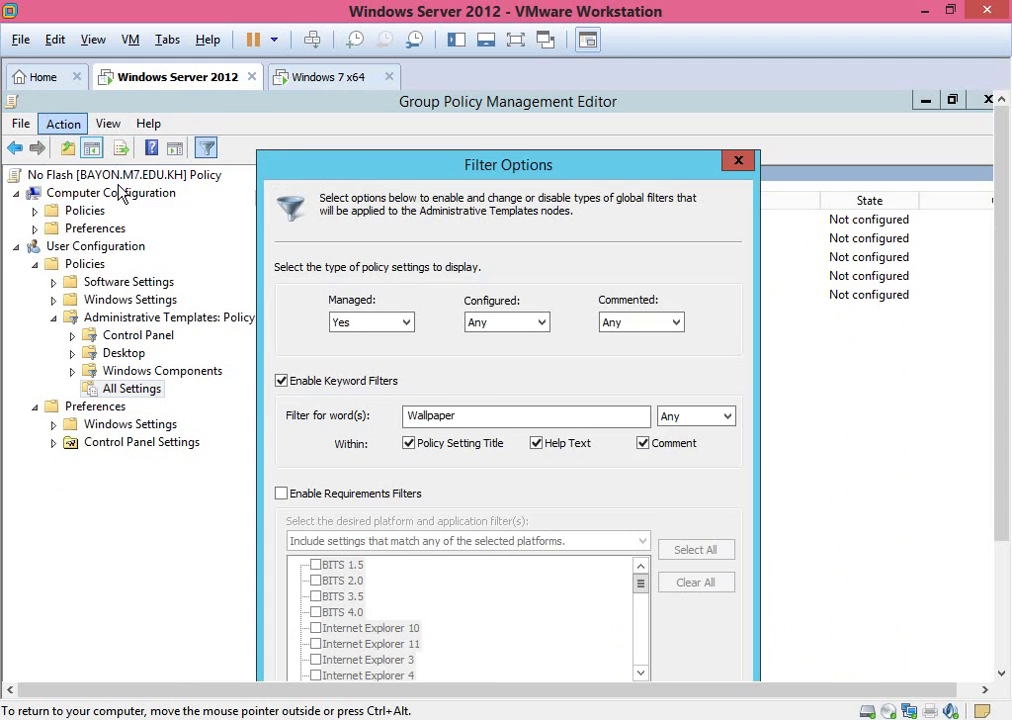
drag(508, 414, 300, 430)
key(BackSpace)
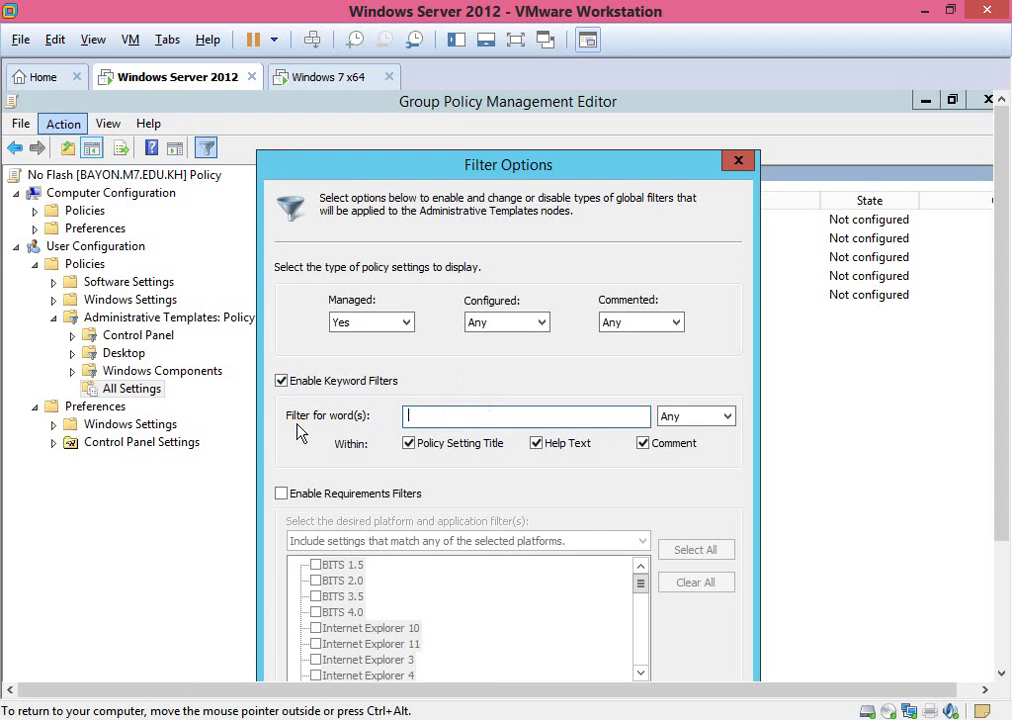
text(Removab)
text(ble)
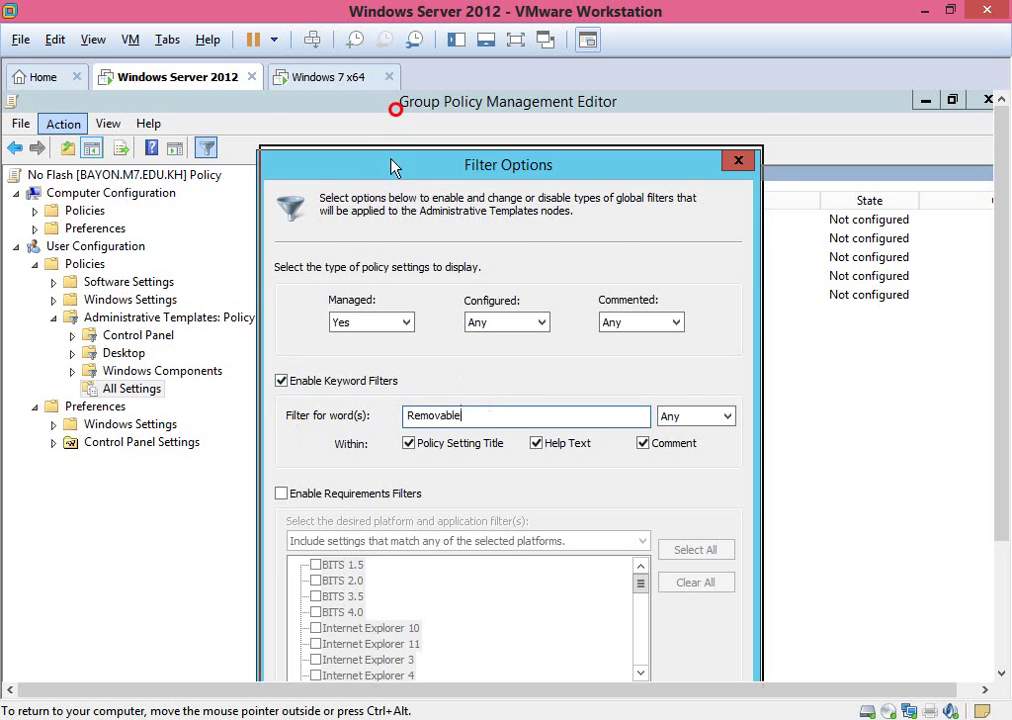
drag(391, 164, 400, 105)
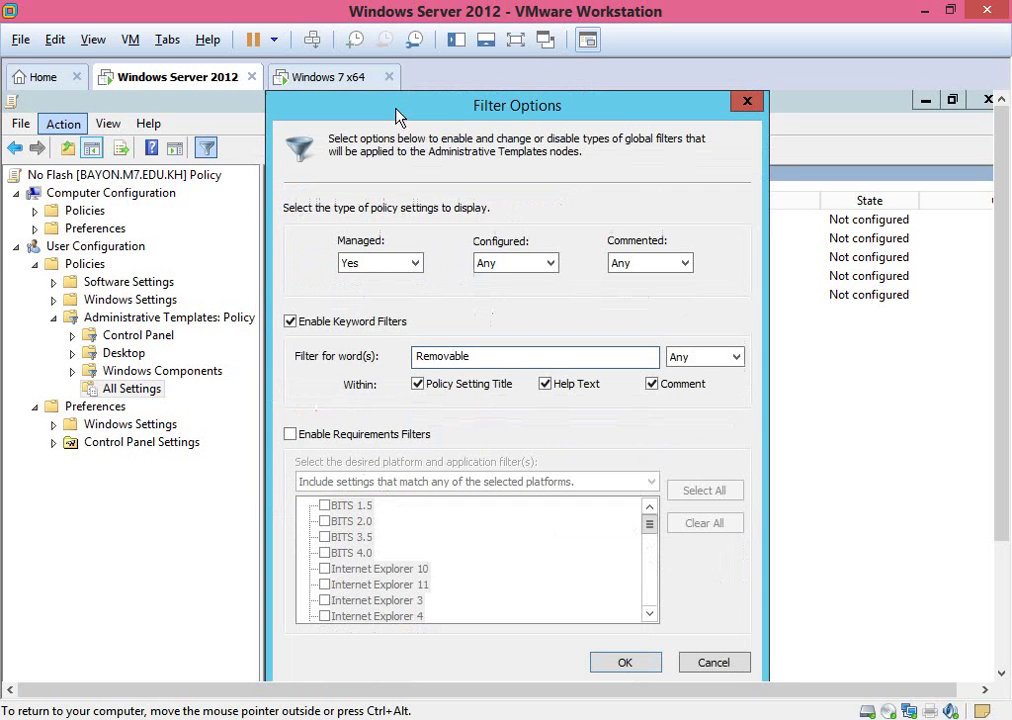
click(515, 42)
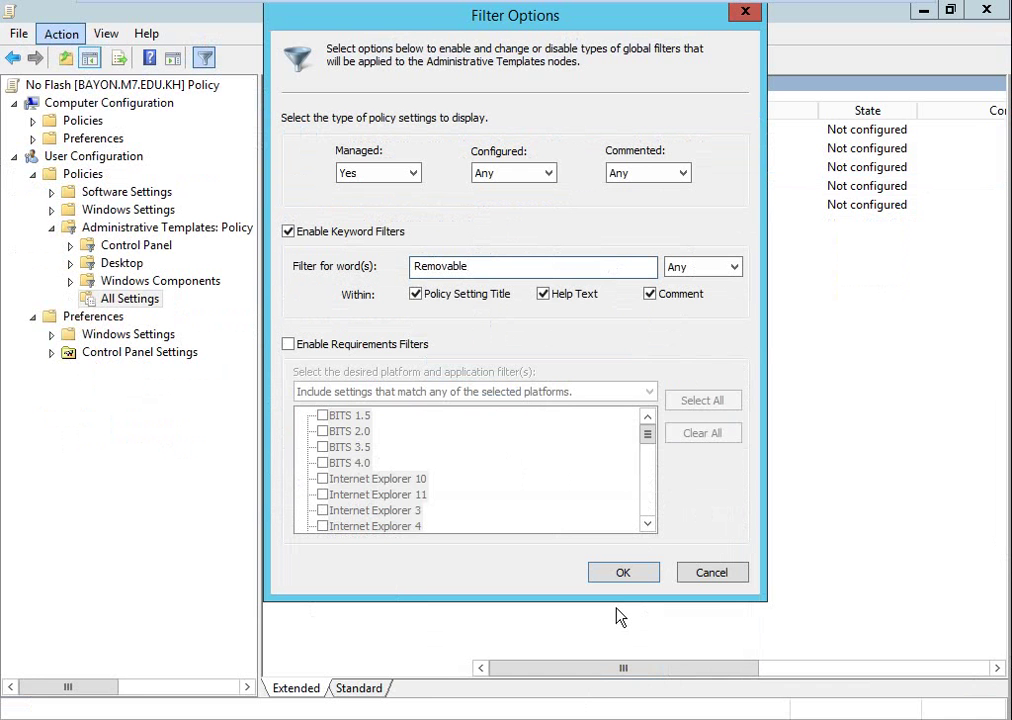
click(622, 573)
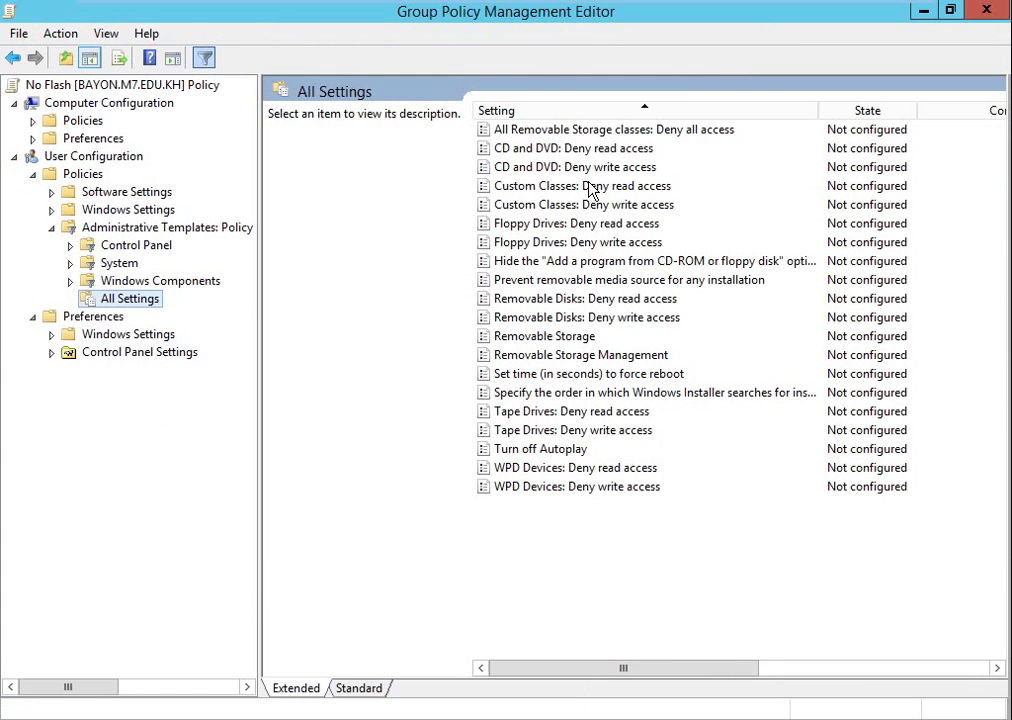
click(594, 131)
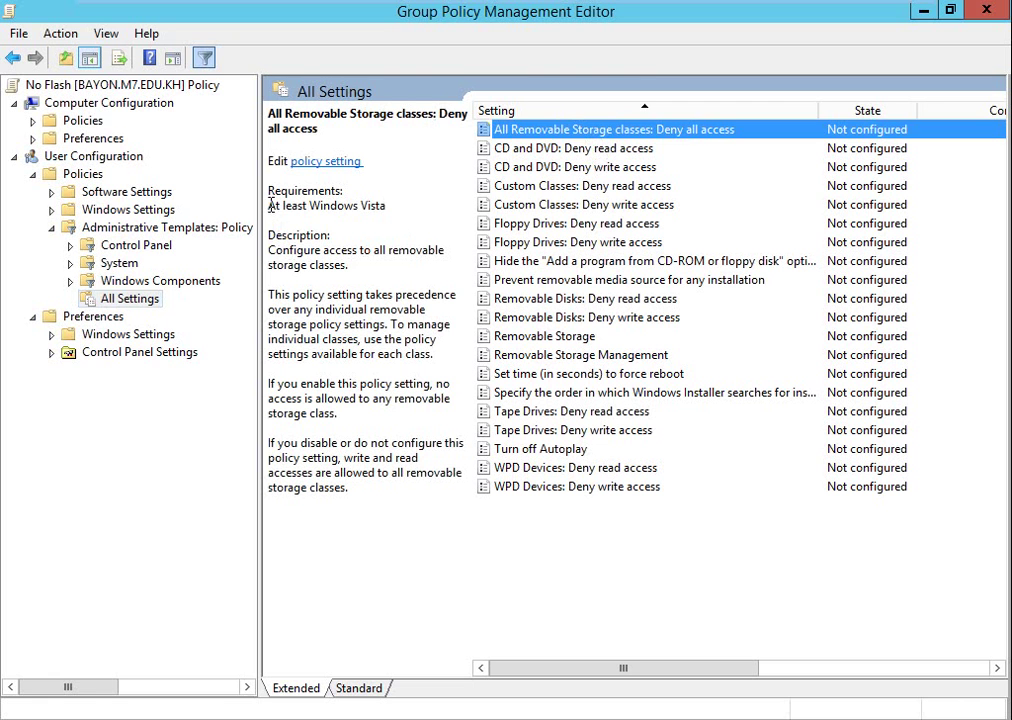
Set 'All Removable Storage classes: Deny all access' to Enabled in the No Flash policy and close the editor.
click(305, 204)
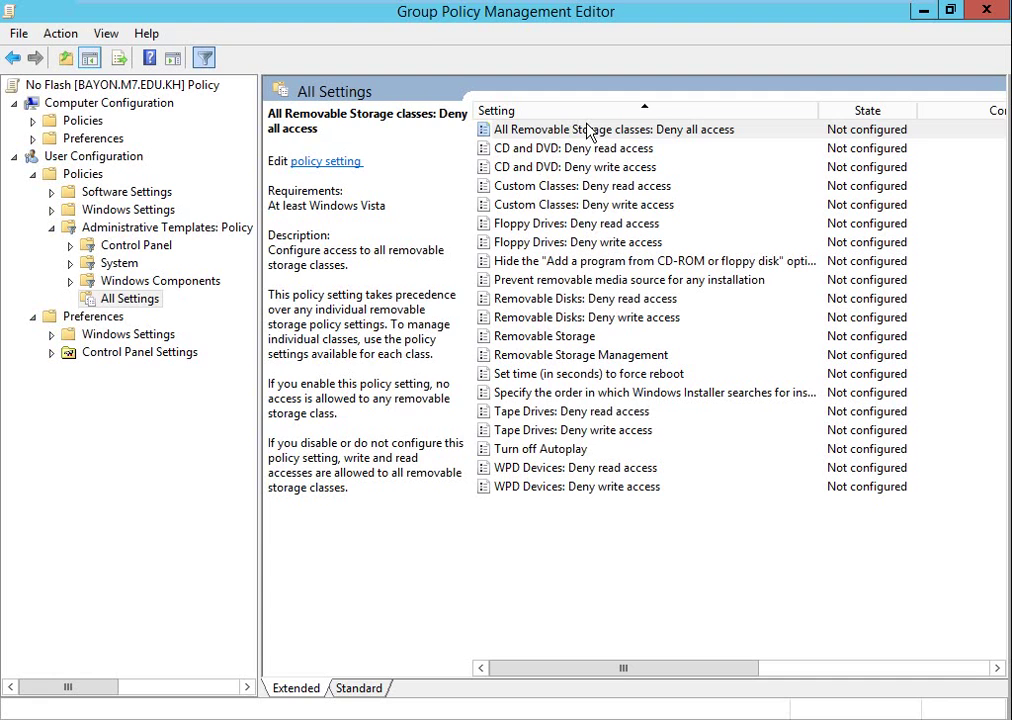
double_click(590, 130)
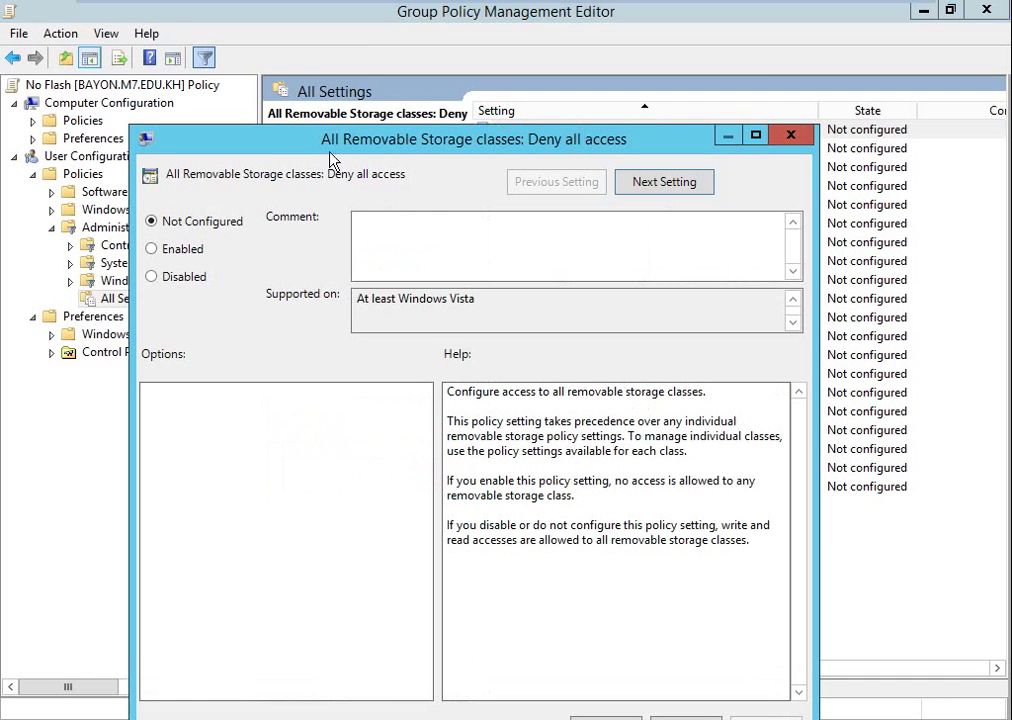
drag(357, 143, 364, 74)
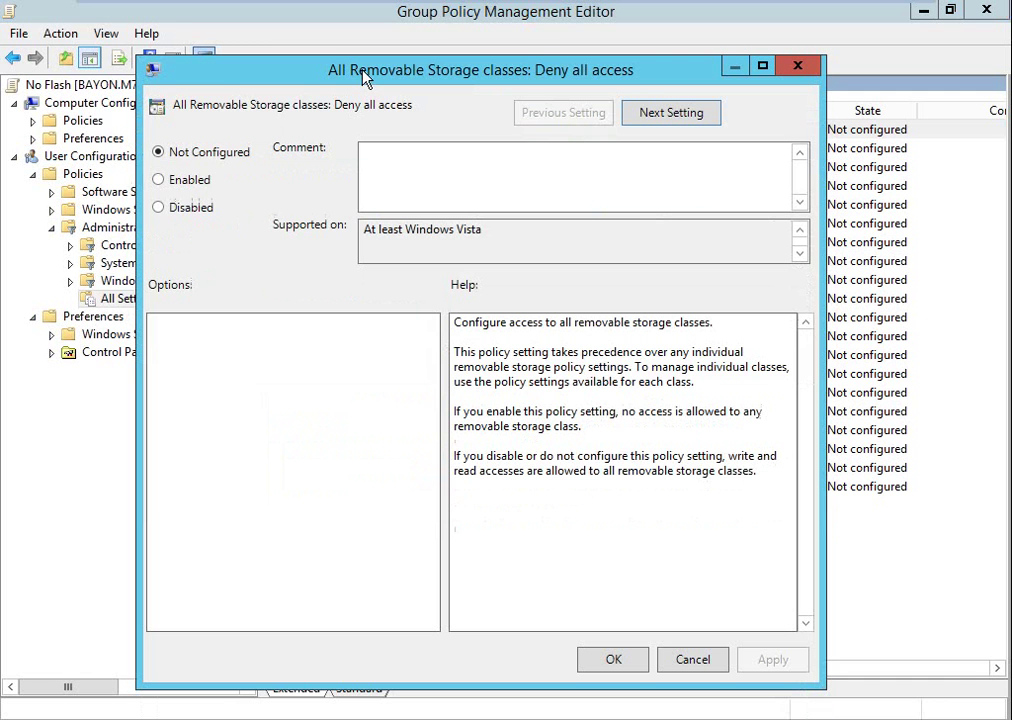
click(166, 186)
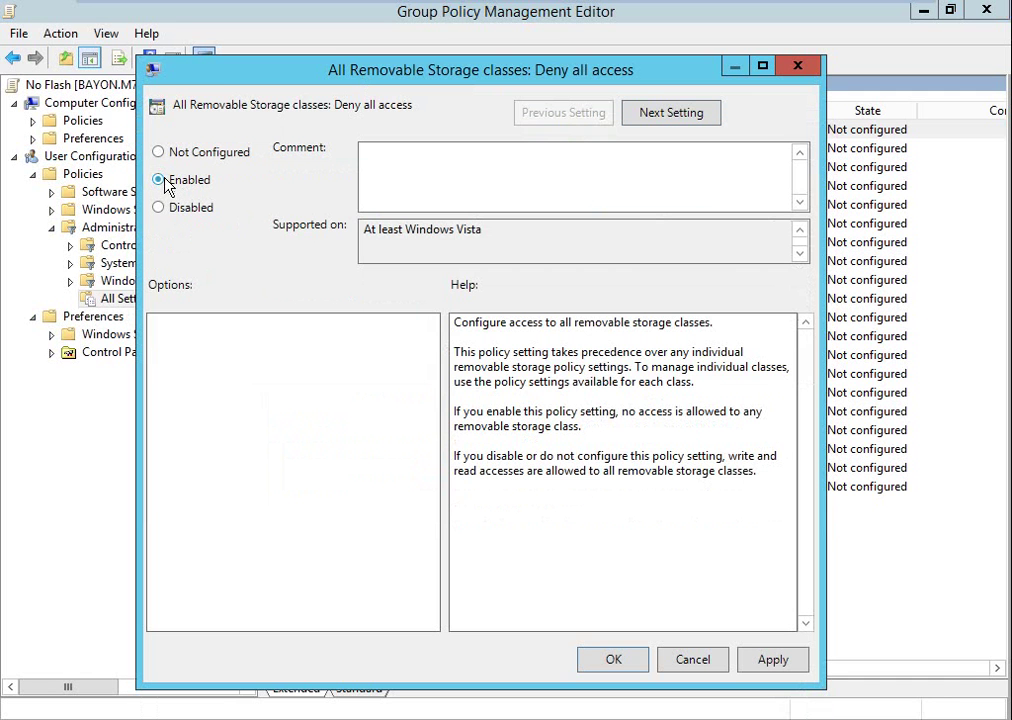
click(610, 660)
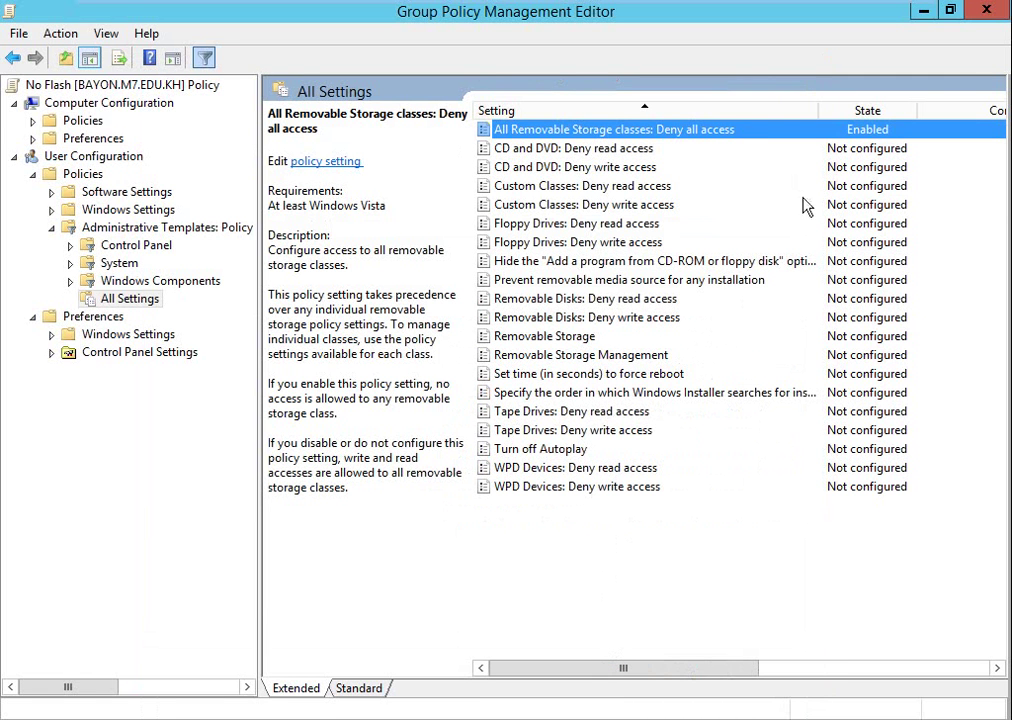
click(1000, 9)
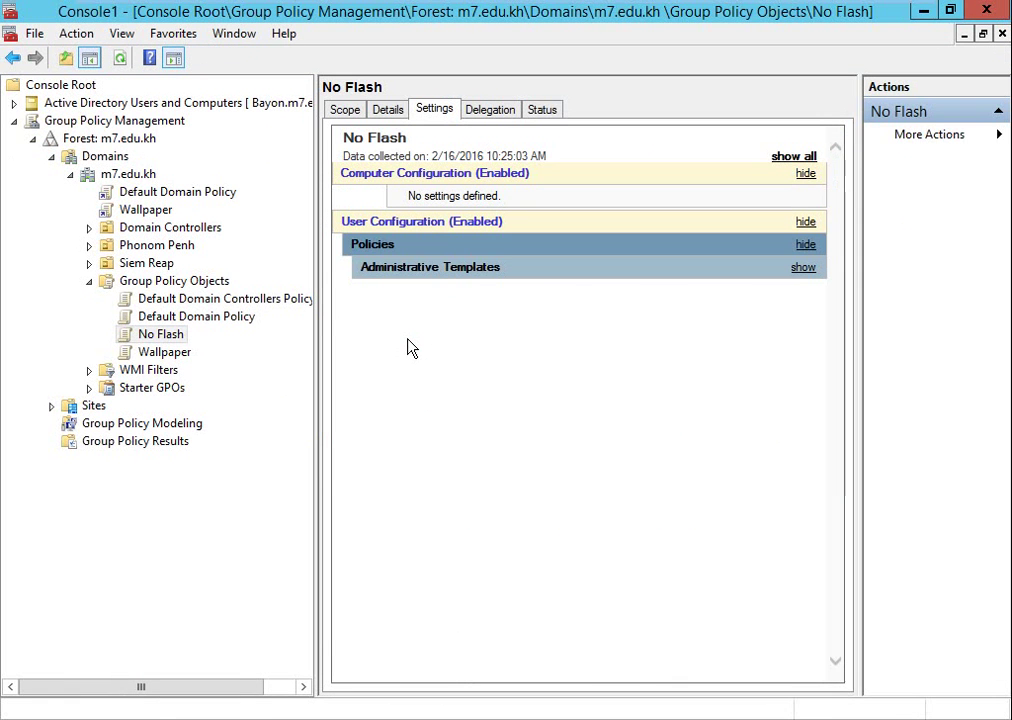
Show the No Flash report's Administrative Templates details, then rerun gpupdate /force in Command Prompt.
click(804, 270)
click(796, 314)
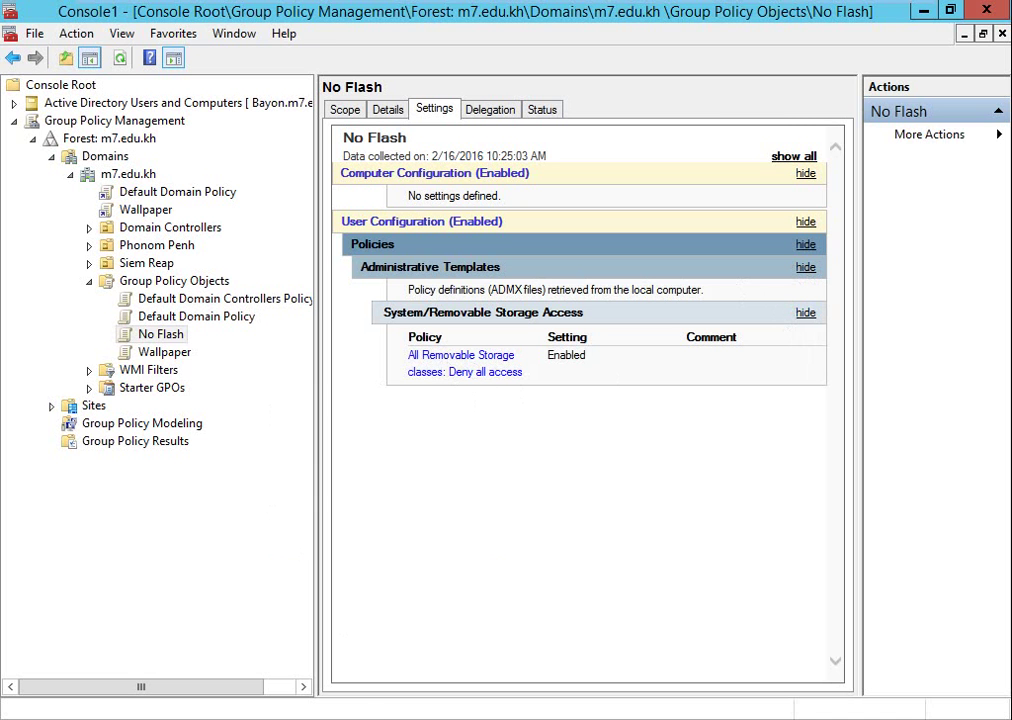
mouse_move(385, 718)
click(381, 642)
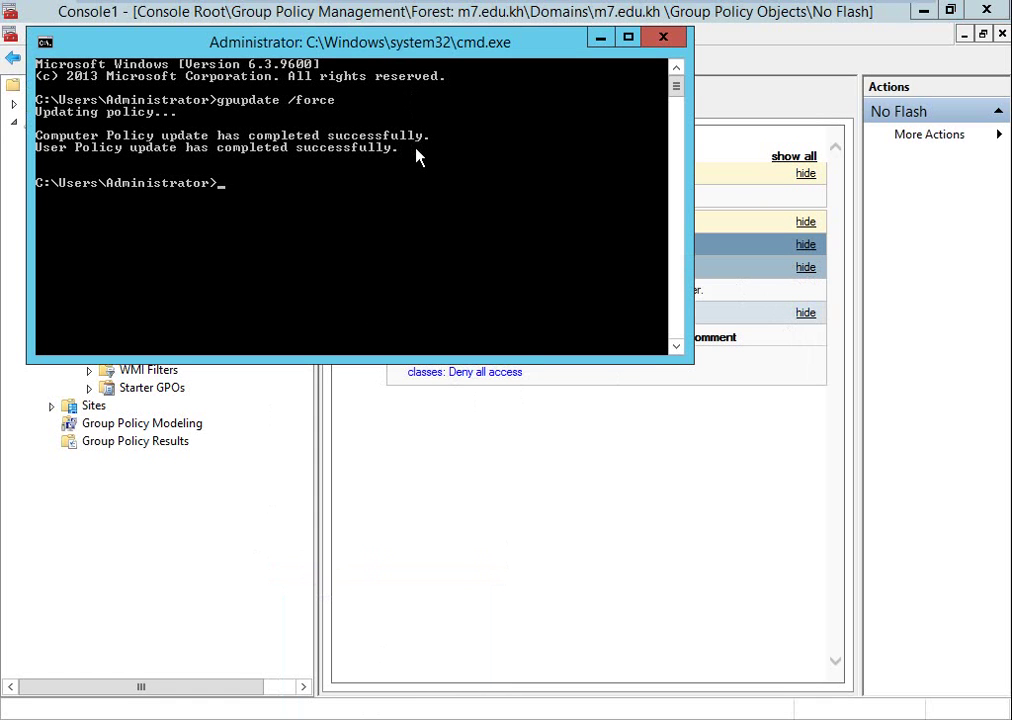
key(Up)
key(Return)
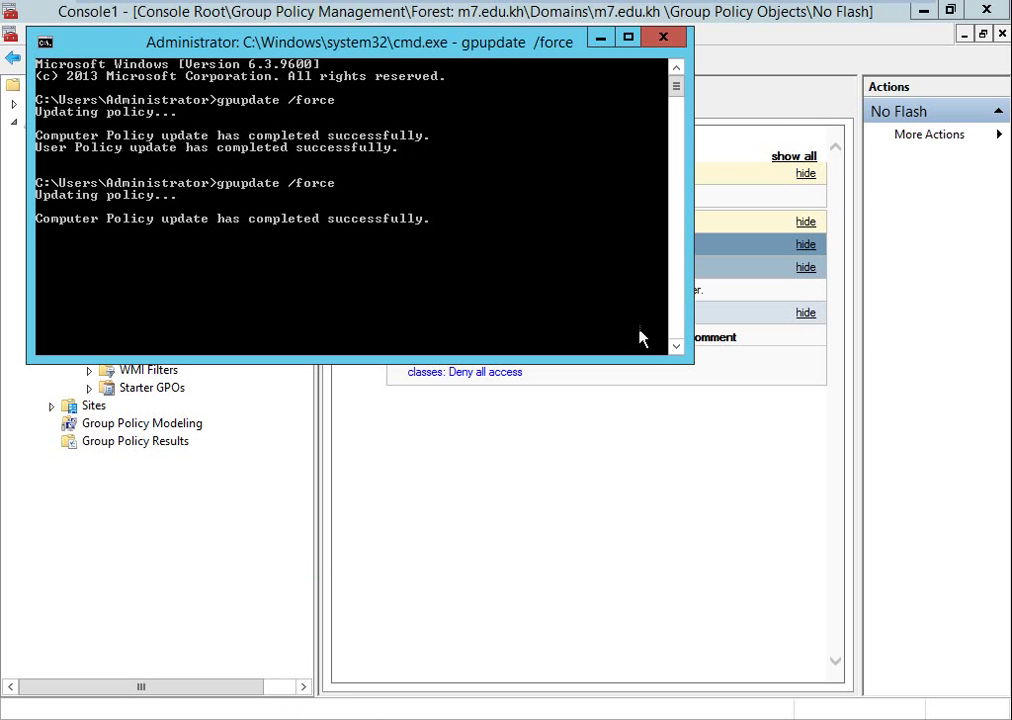
click(540, 463)
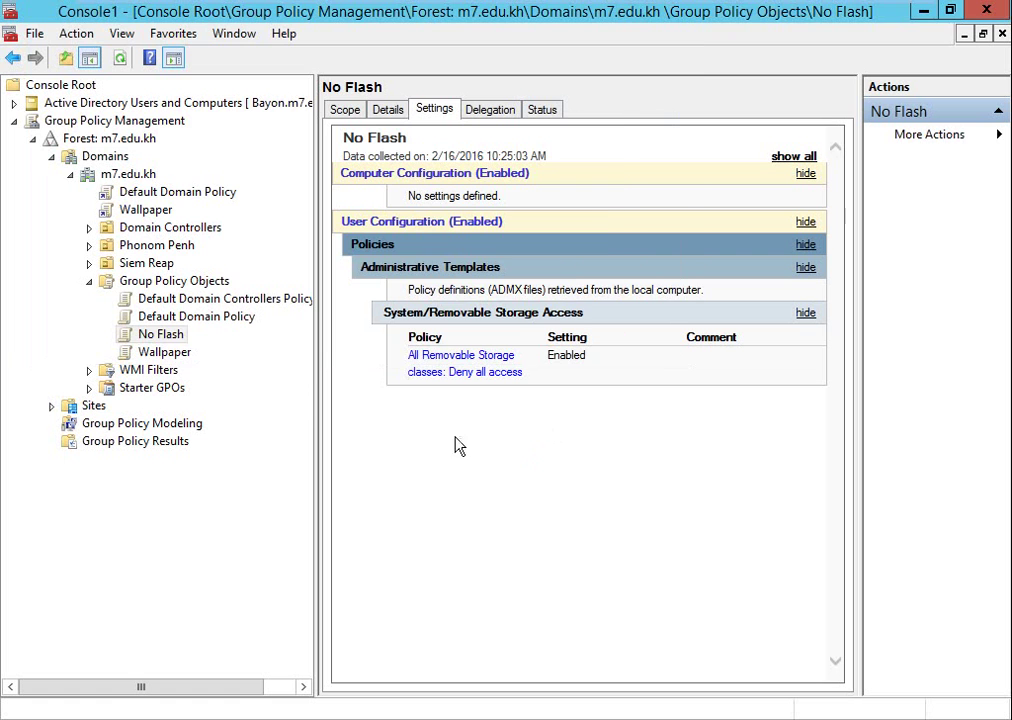
click(162, 337)
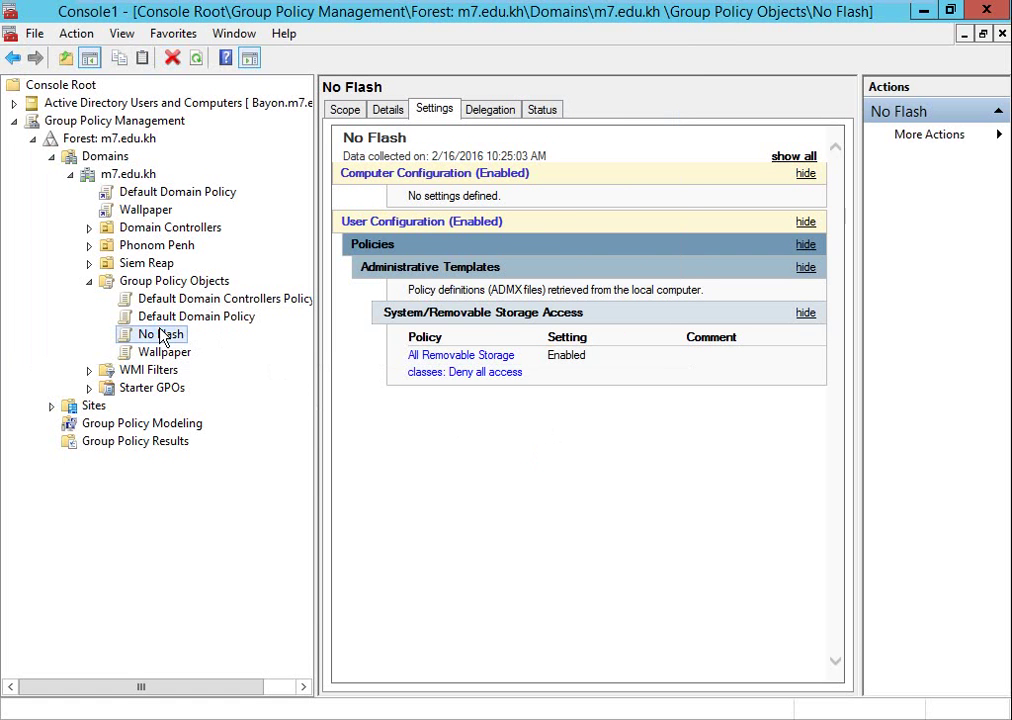
Edit No Flash again and go to User Configuration > Policies > Administrative Templates > All Settings.
right_click(162, 337)
click(187, 345)
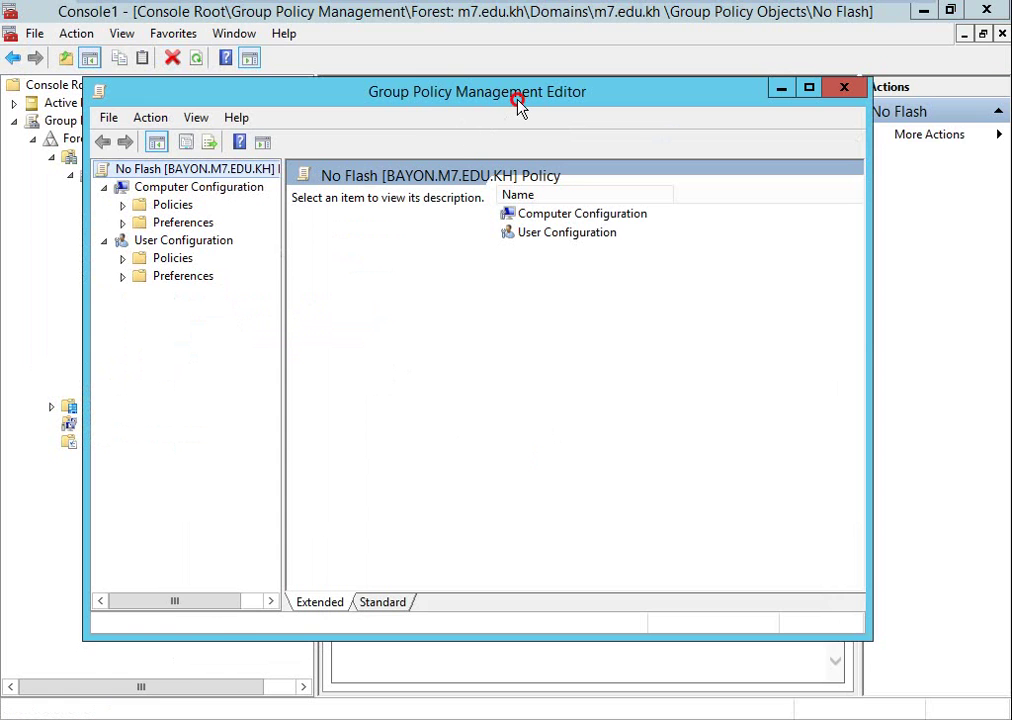
double_click(518, 107)
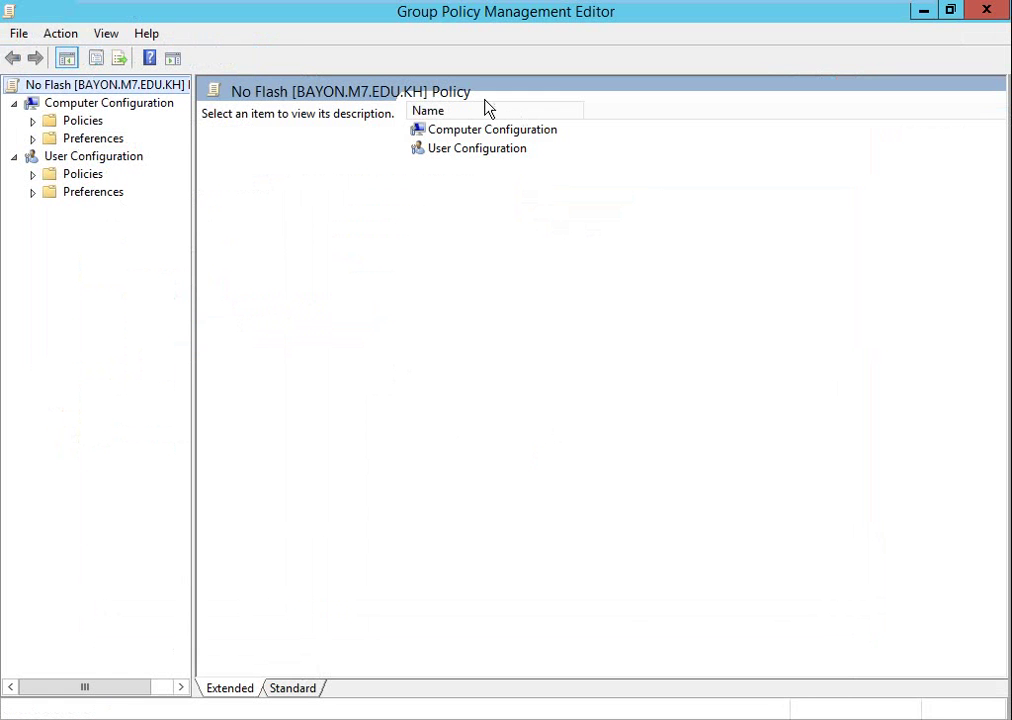
click(87, 160)
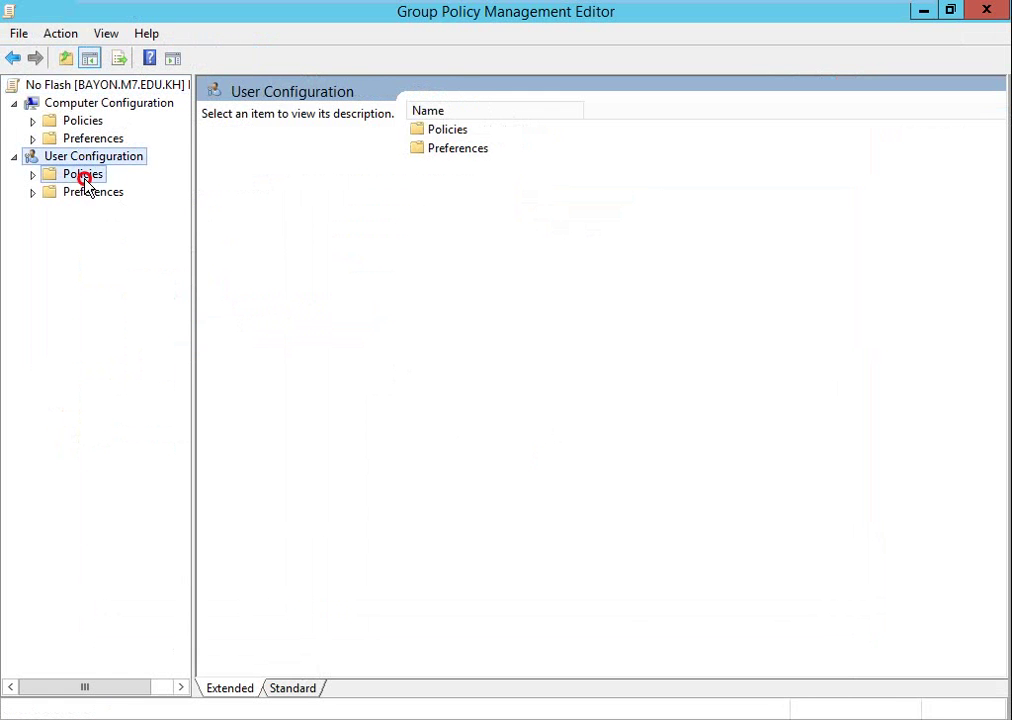
double_click(84, 174)
click(104, 228)
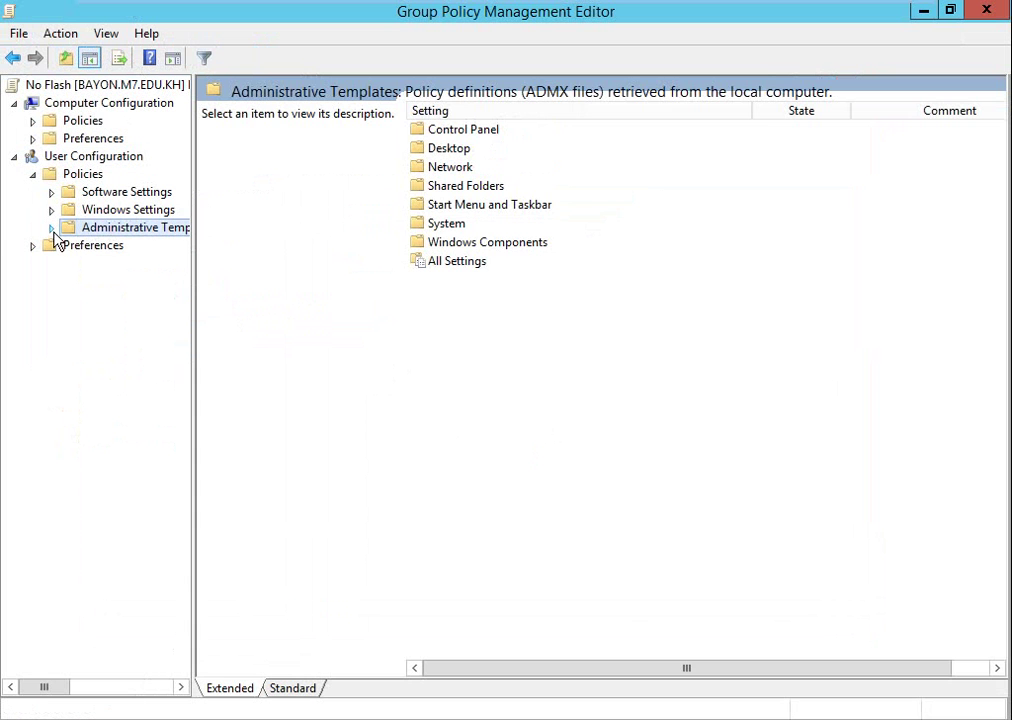
click(52, 229)
click(125, 372)
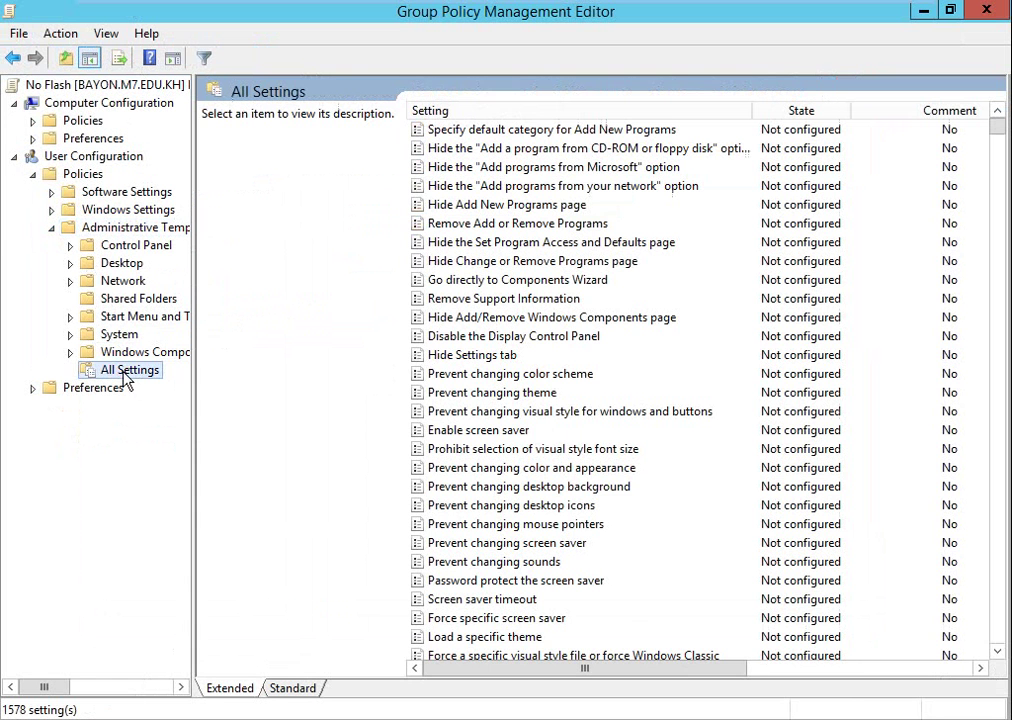
Filter the settings list by the keyword 'CD' instead of 'Removable'.
click(203, 60)
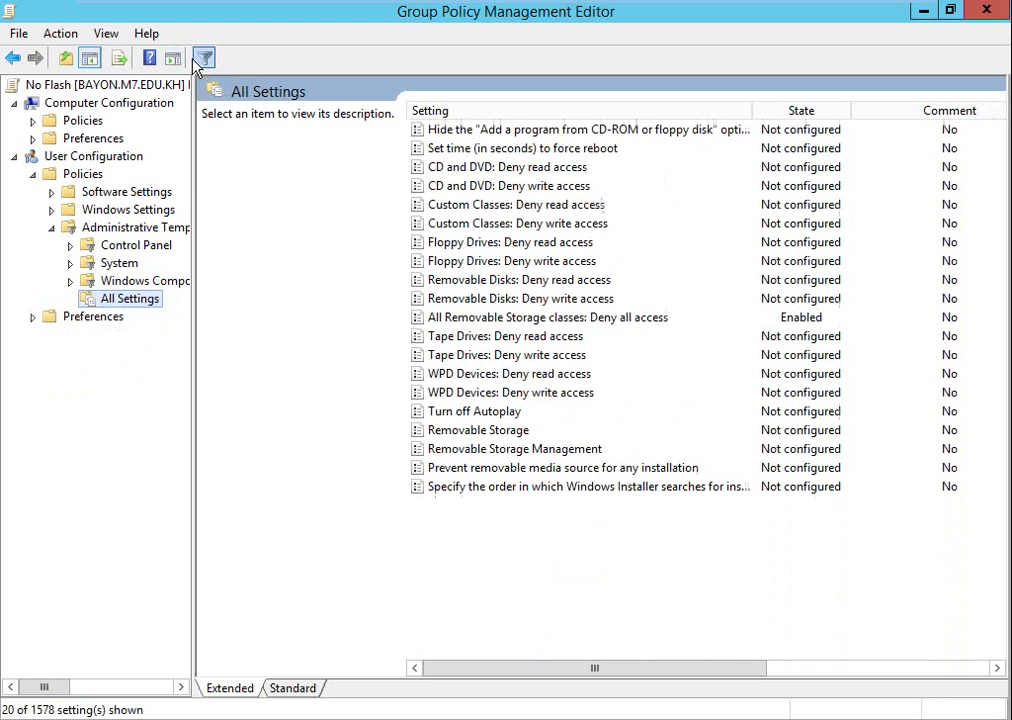
click(60, 35)
click(76, 86)
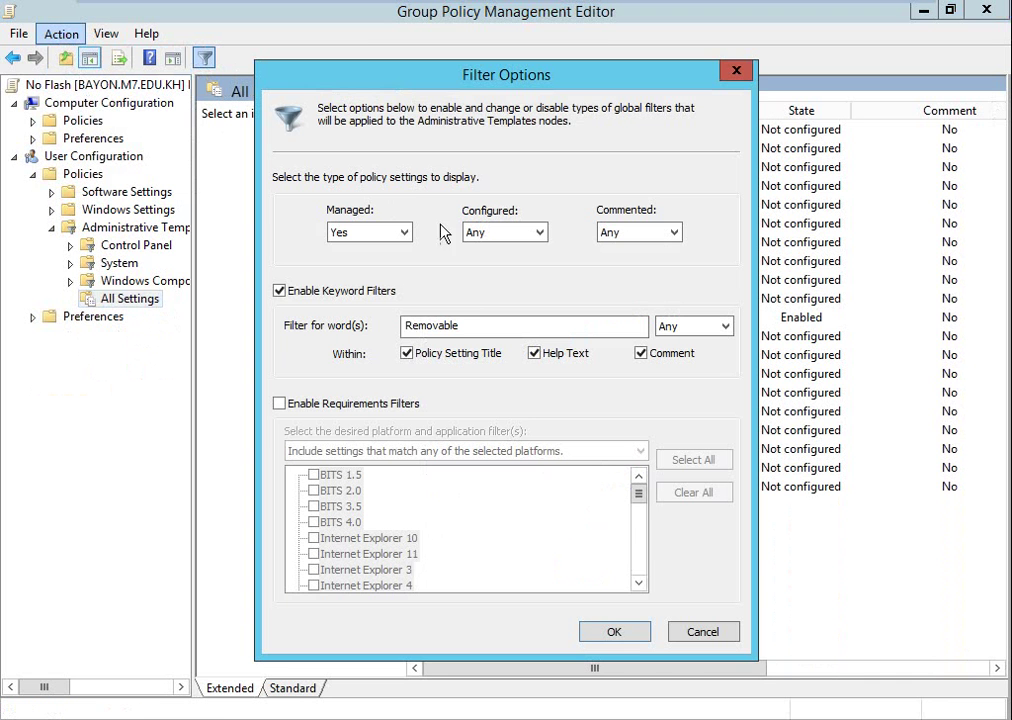
drag(481, 325, 320, 330)
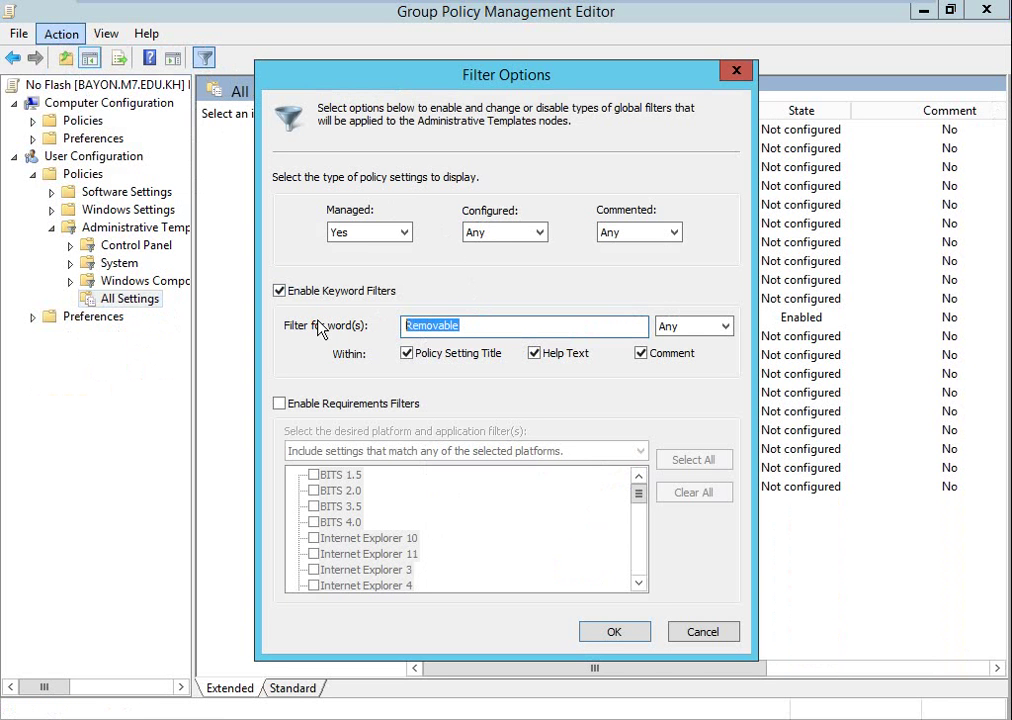
key(BackSpace)
text(CD)
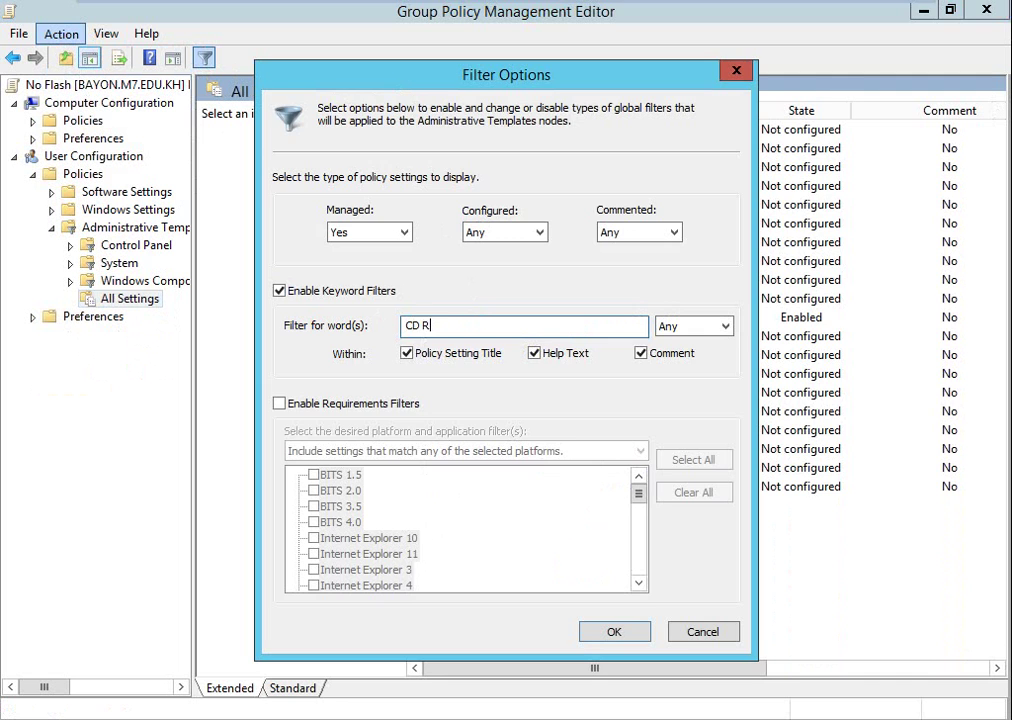
key(Return)
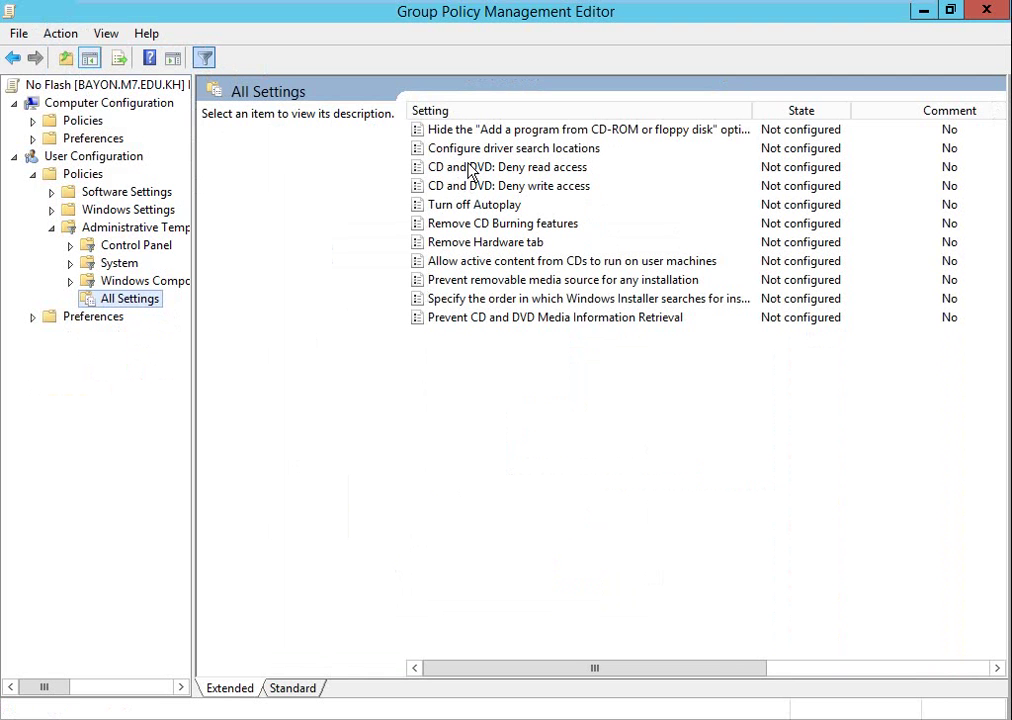
Enable 'CD and DVD: Deny read access' and 'CD and DVD: Deny write access', then close the editor.
double_click(465, 167)
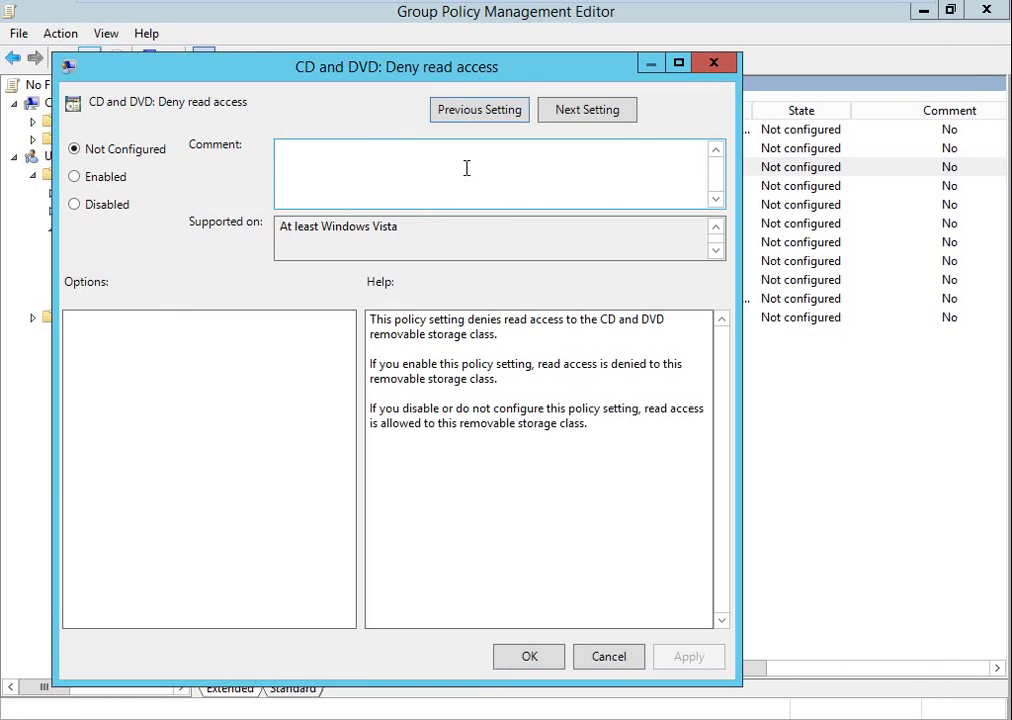
click(92, 177)
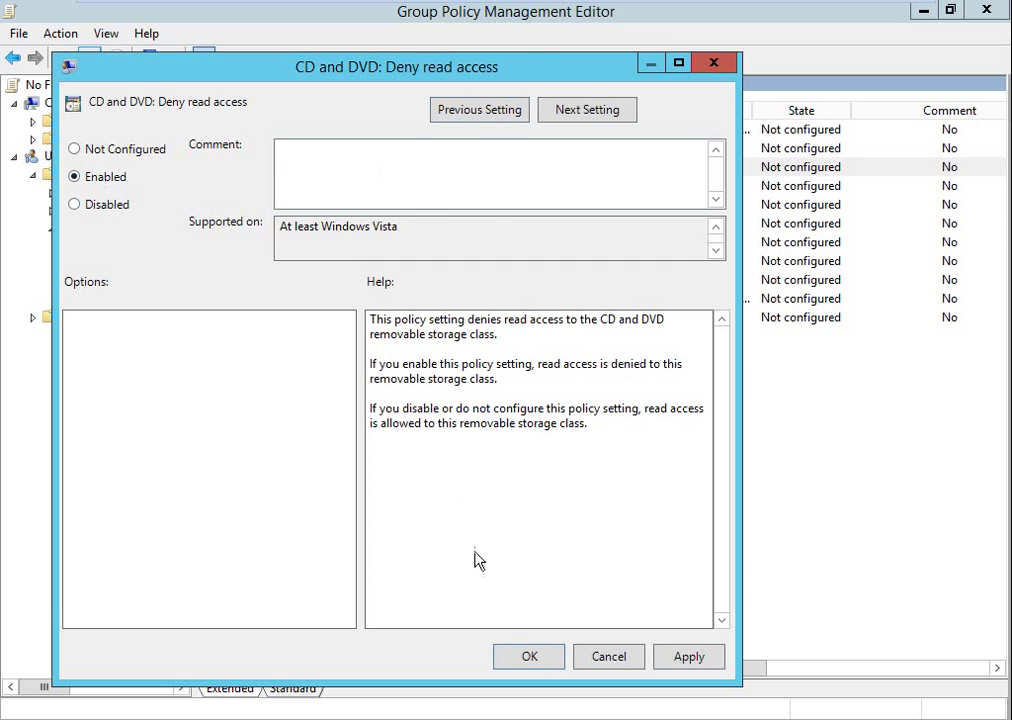
click(527, 657)
double_click(520, 188)
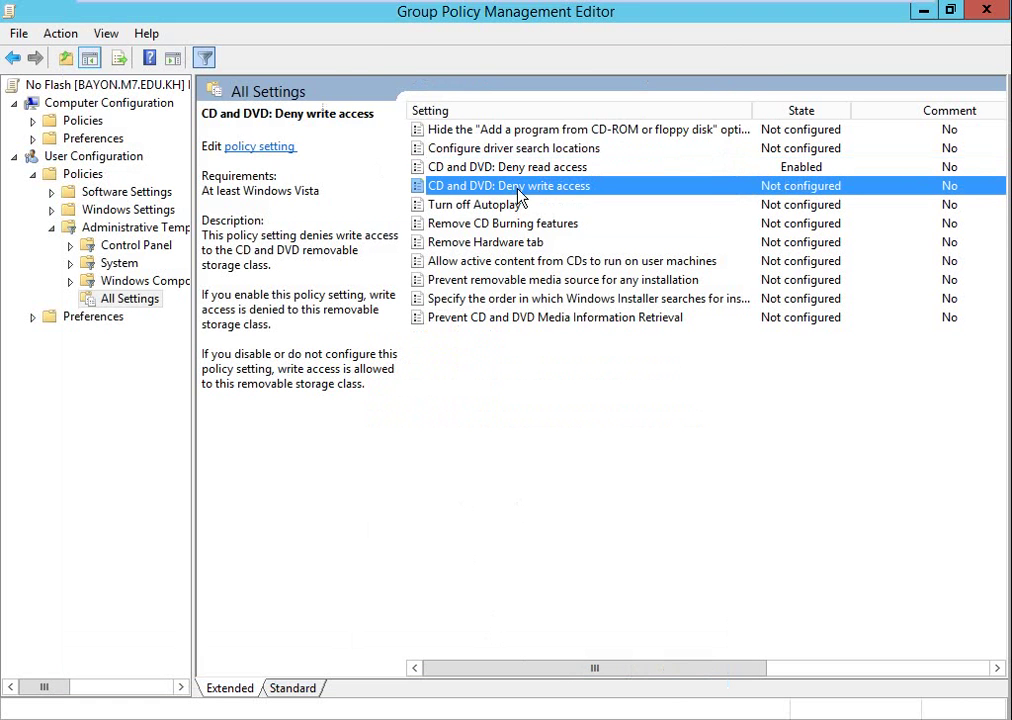
click(133, 203)
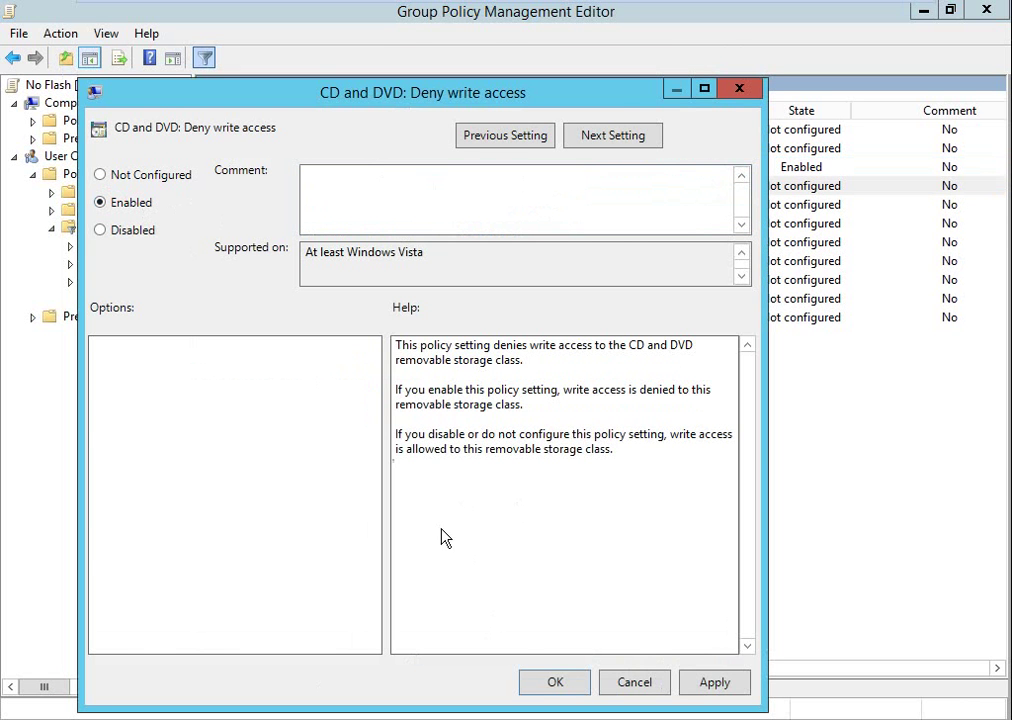
click(550, 685)
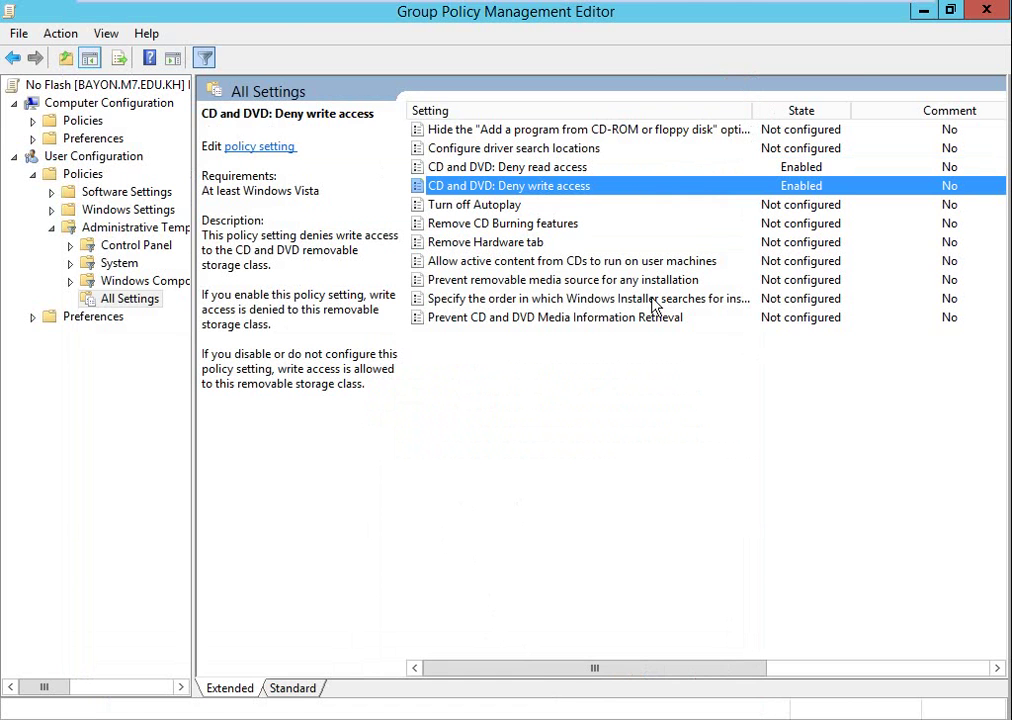
click(990, 11)
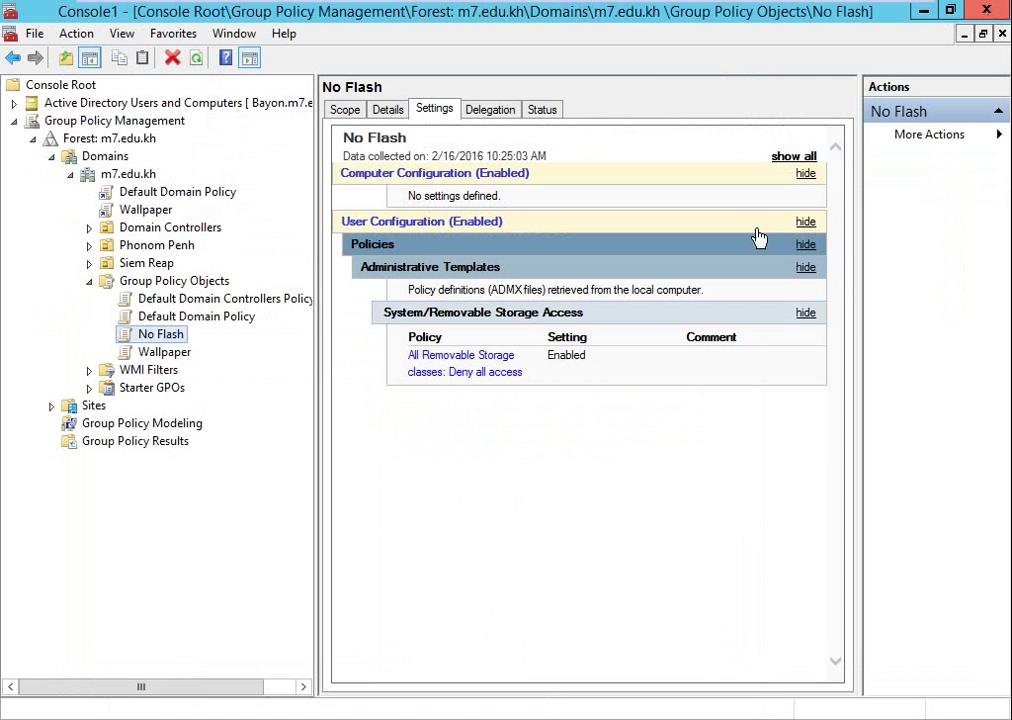
Refresh the No Flash settings report and expand Administrative Templates and System/Removable Storage Access.
right_click(517, 512)
click(429, 470)
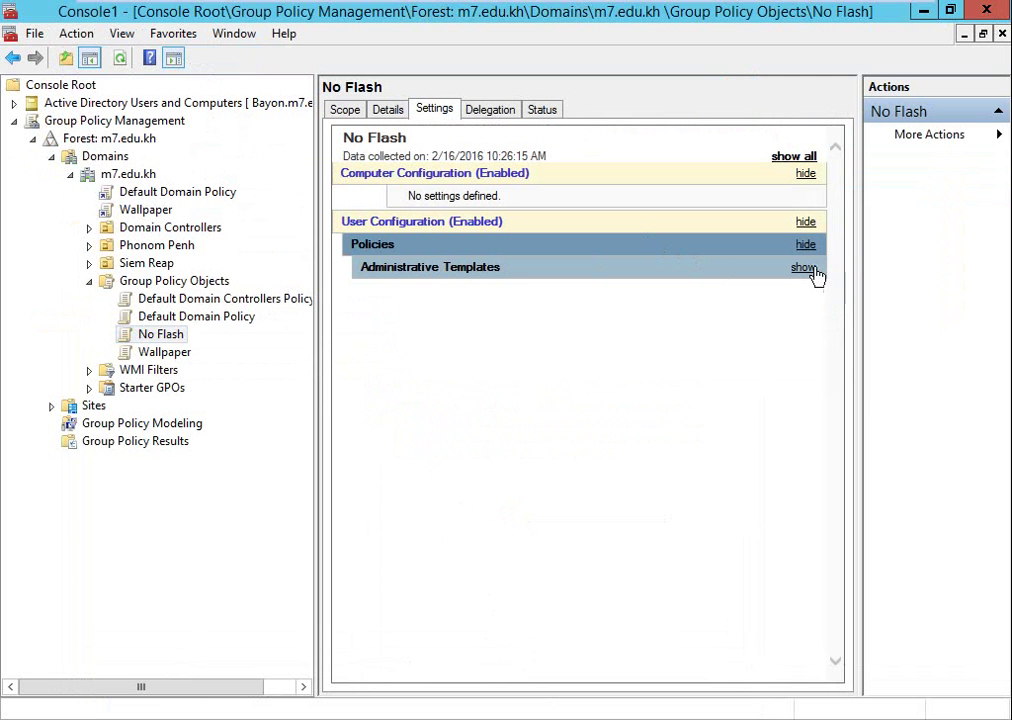
click(813, 270)
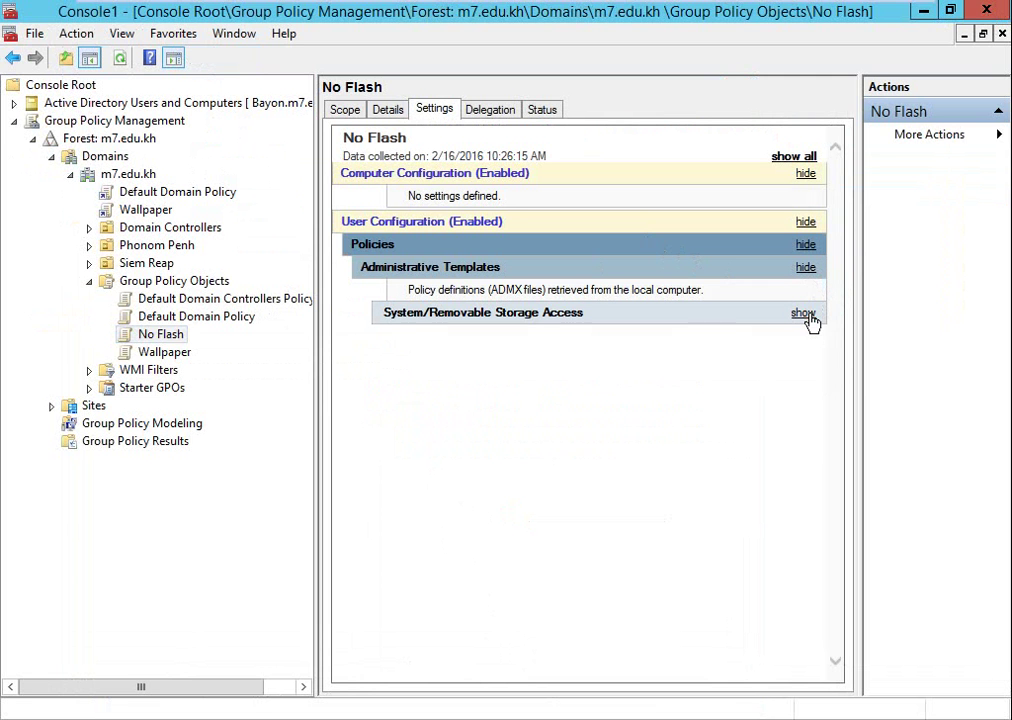
click(806, 315)
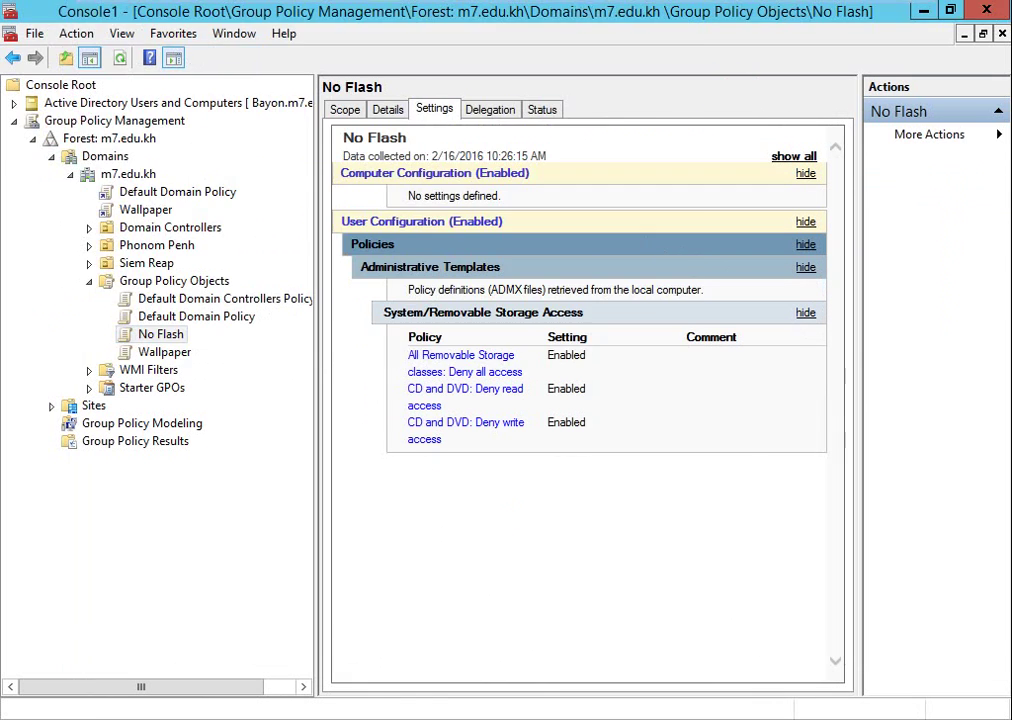
Rerun gpupdate /force in Command Prompt until Computer and User policy updates complete.
key(alt+Tab)
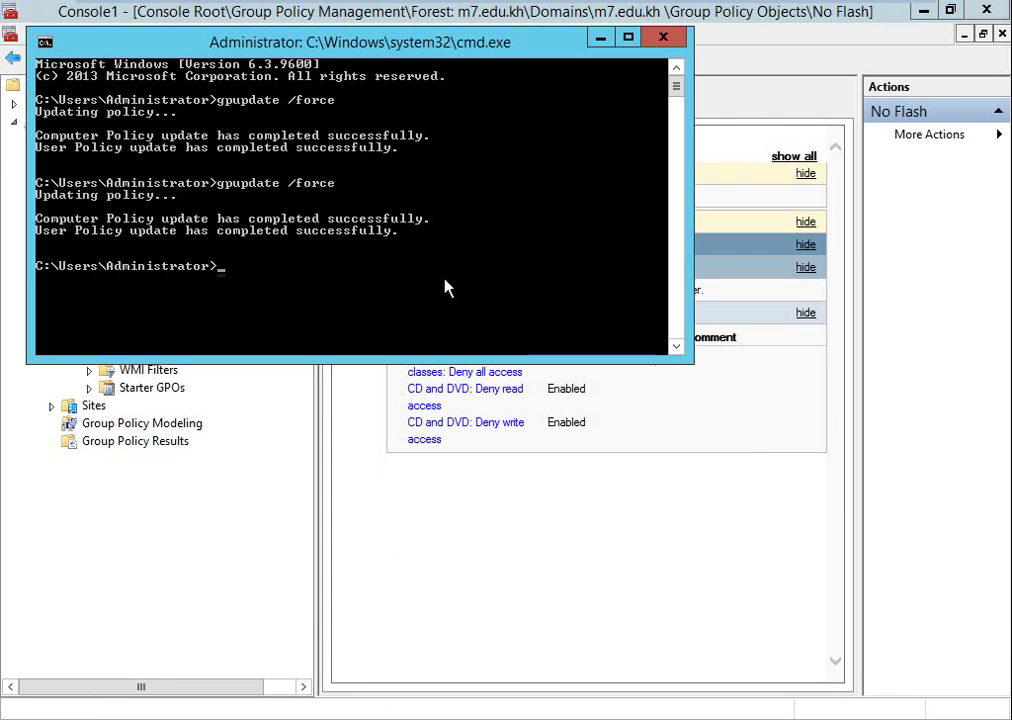
key(Up)
key(Return)
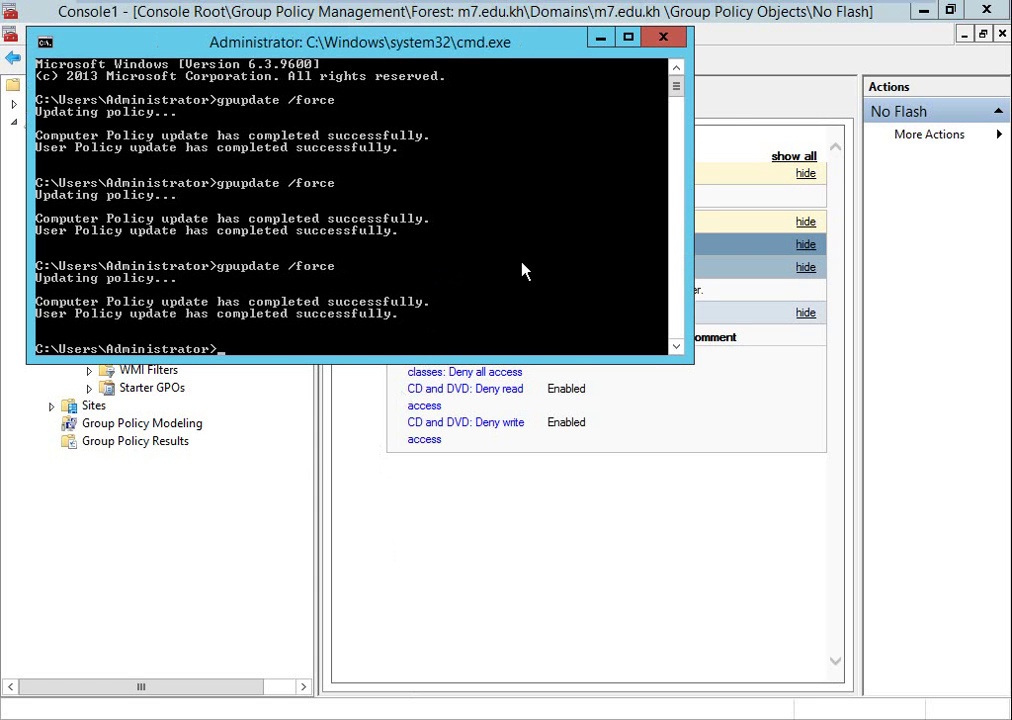
click(565, 542)
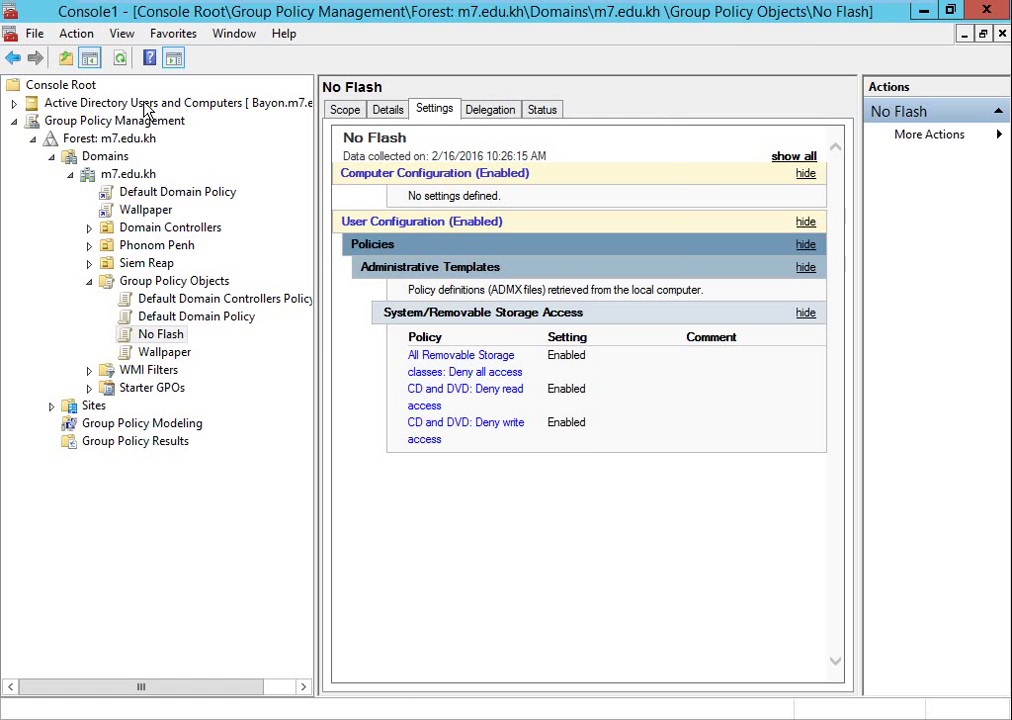
Expand Active Directory Users and Computers > m7.edu.kh and open the Siem Reap OU.
click(14, 103)
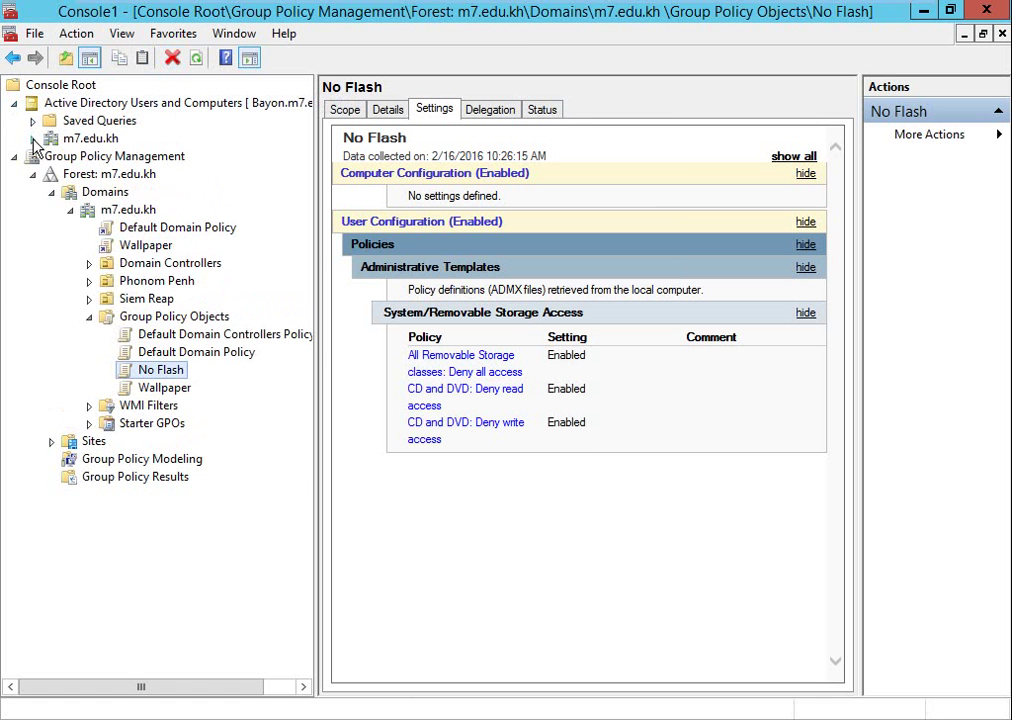
click(32, 139)
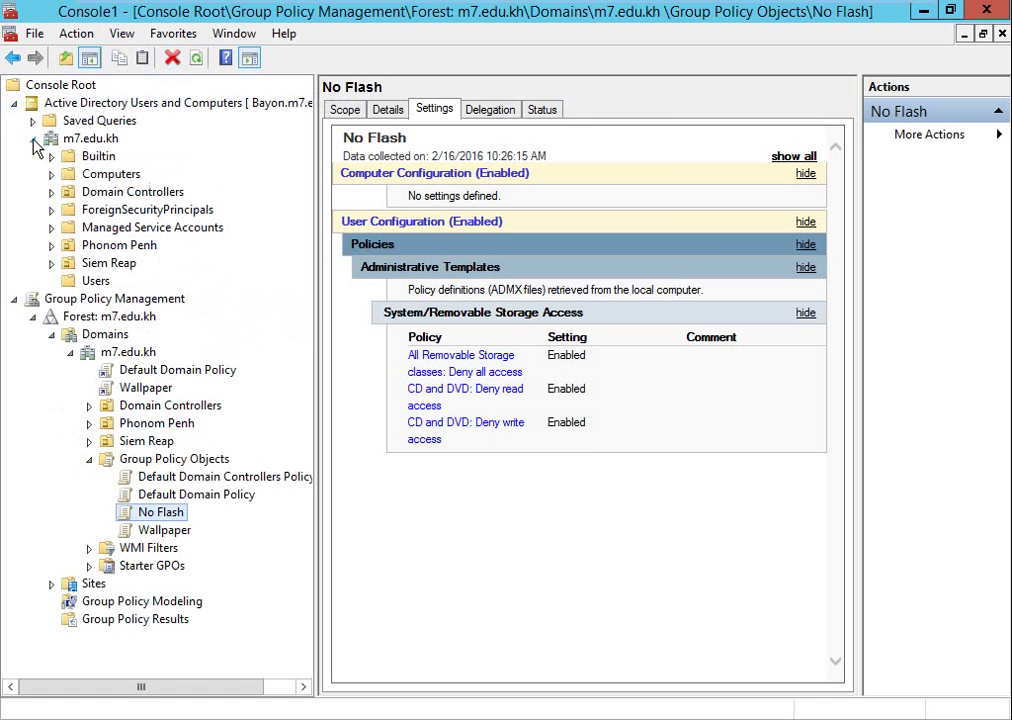
click(104, 265)
Check the Siem Reap user's Account tab in Properties, cancel, and exit the full-screen VM.
click(401, 130)
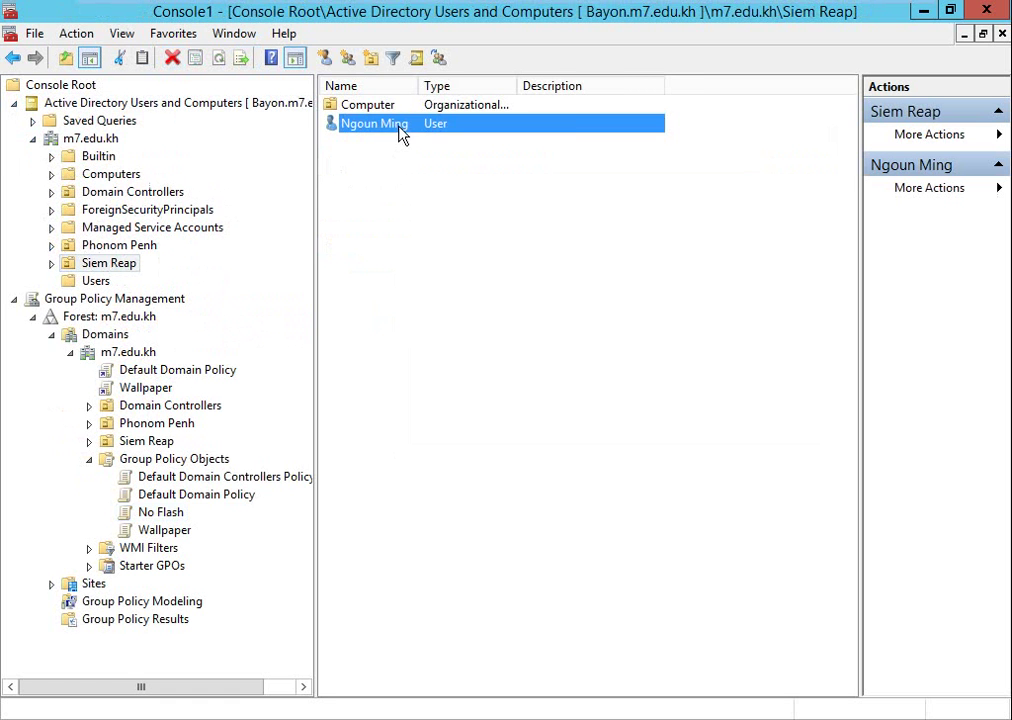
right_click(400, 129)
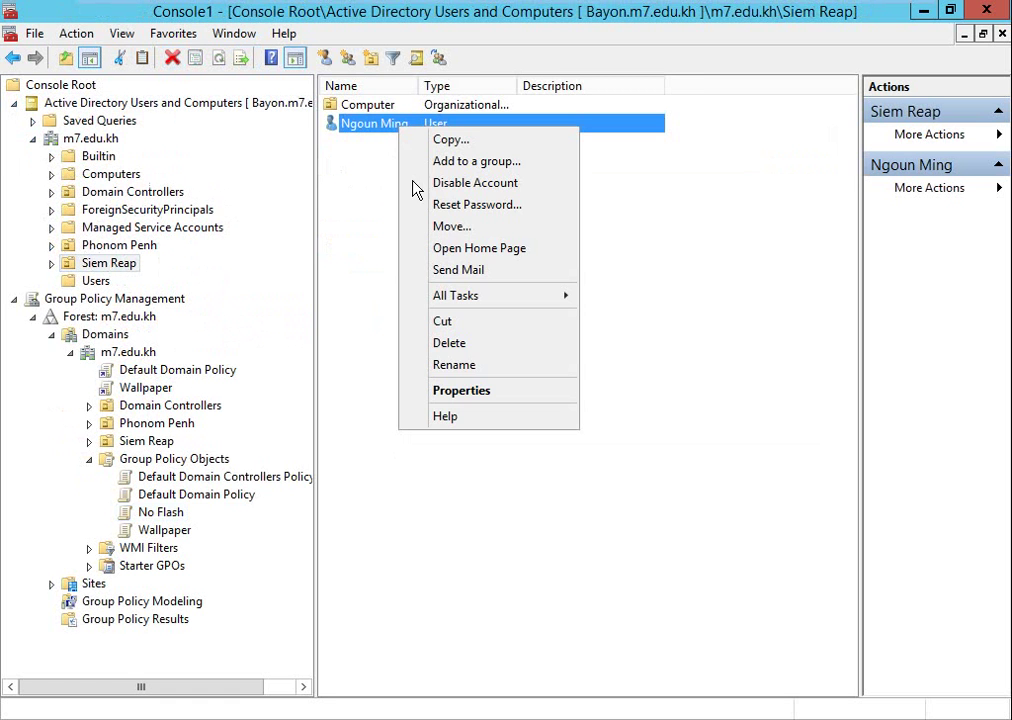
click(450, 390)
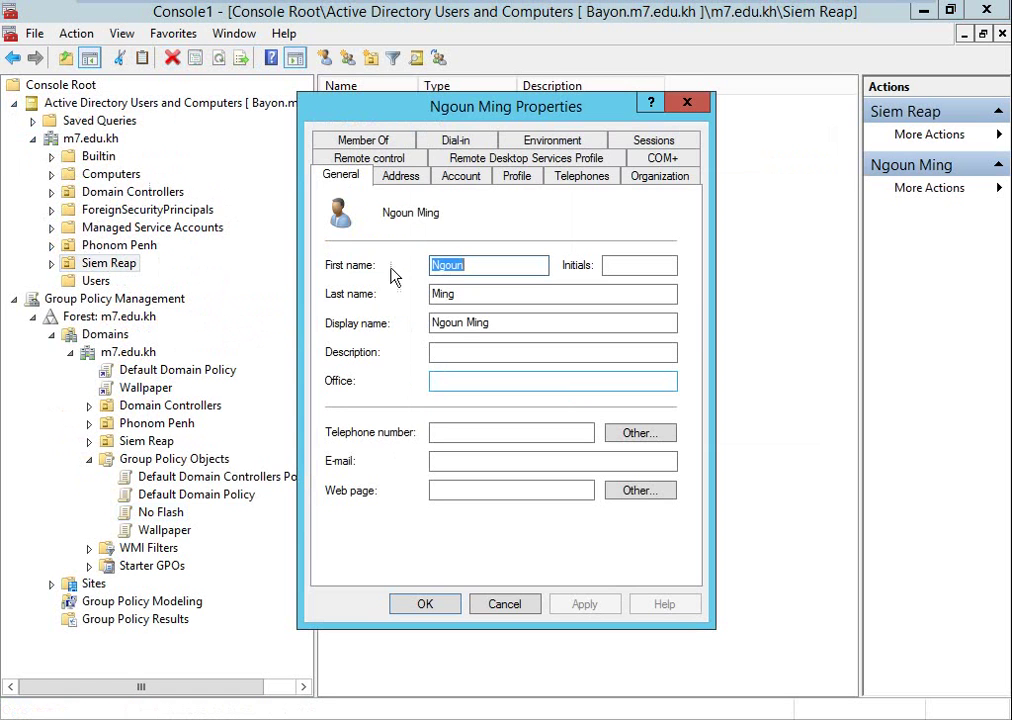
click(450, 180)
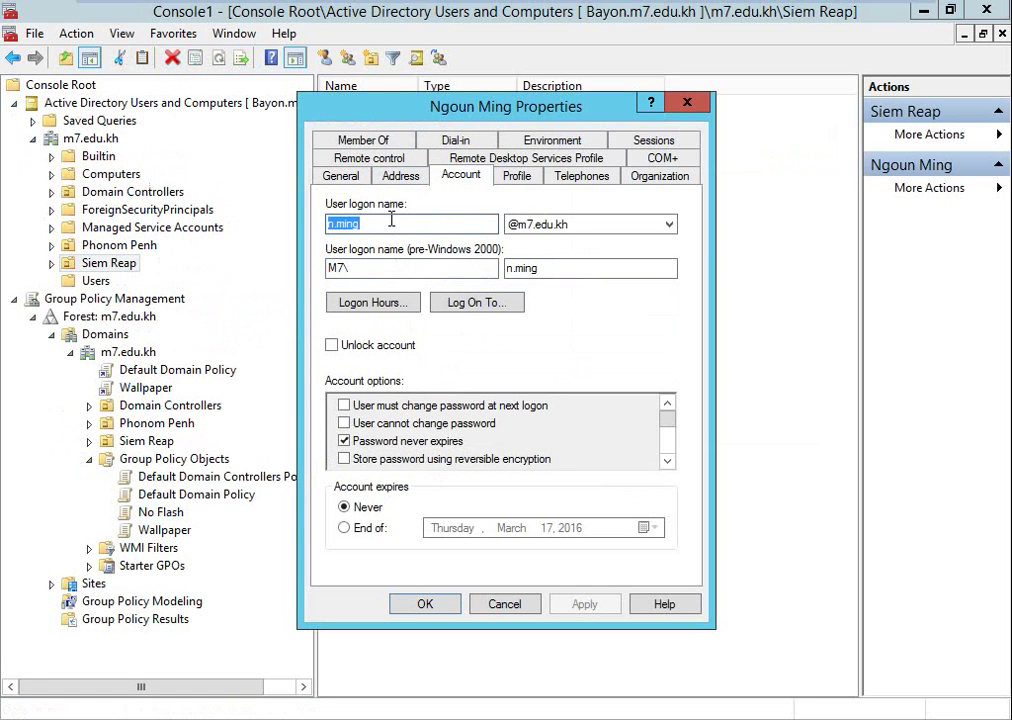
click(526, 606)
mouse_move(903, 10)
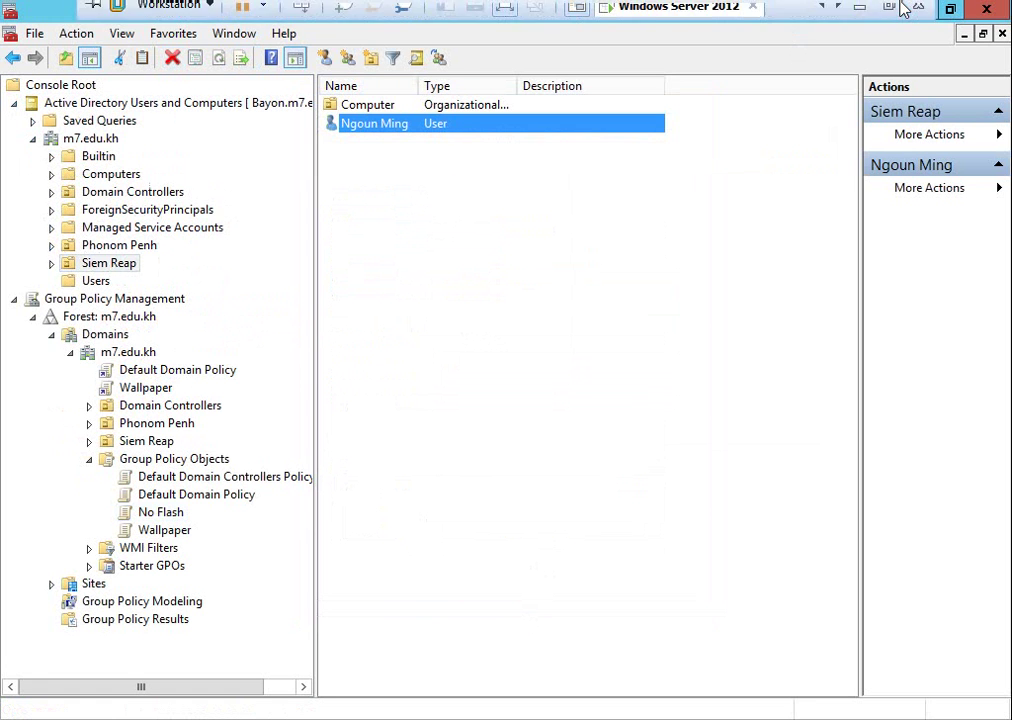
click(860, 8)
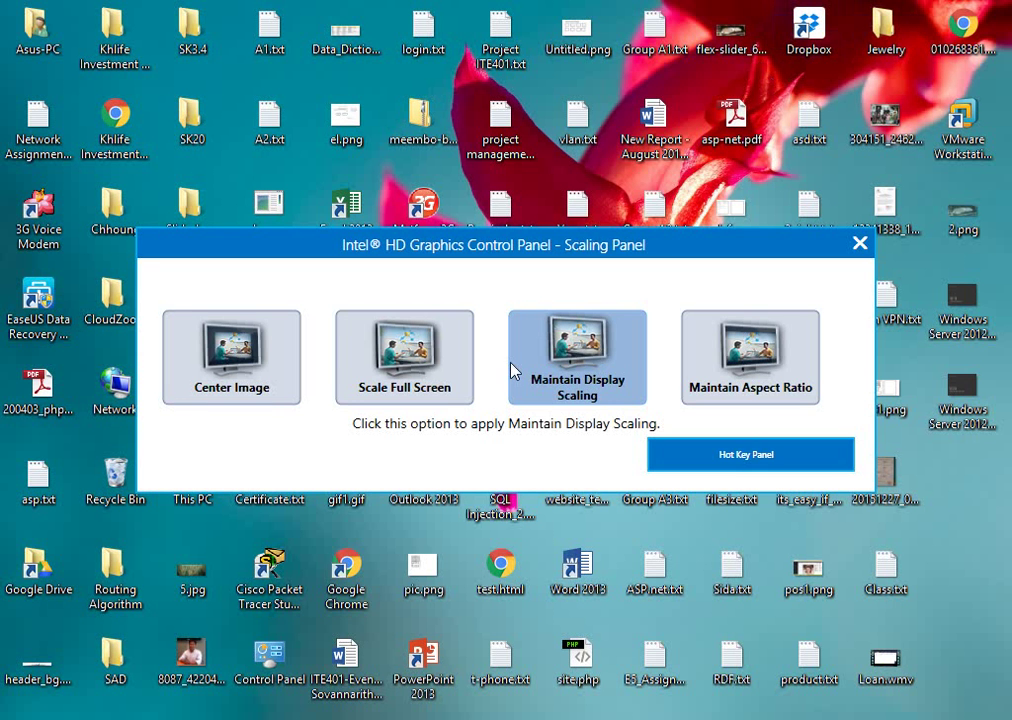
Close the graphics scaling panel and bring up the Windows 7 x64 VM in full screen.
click(859, 245)
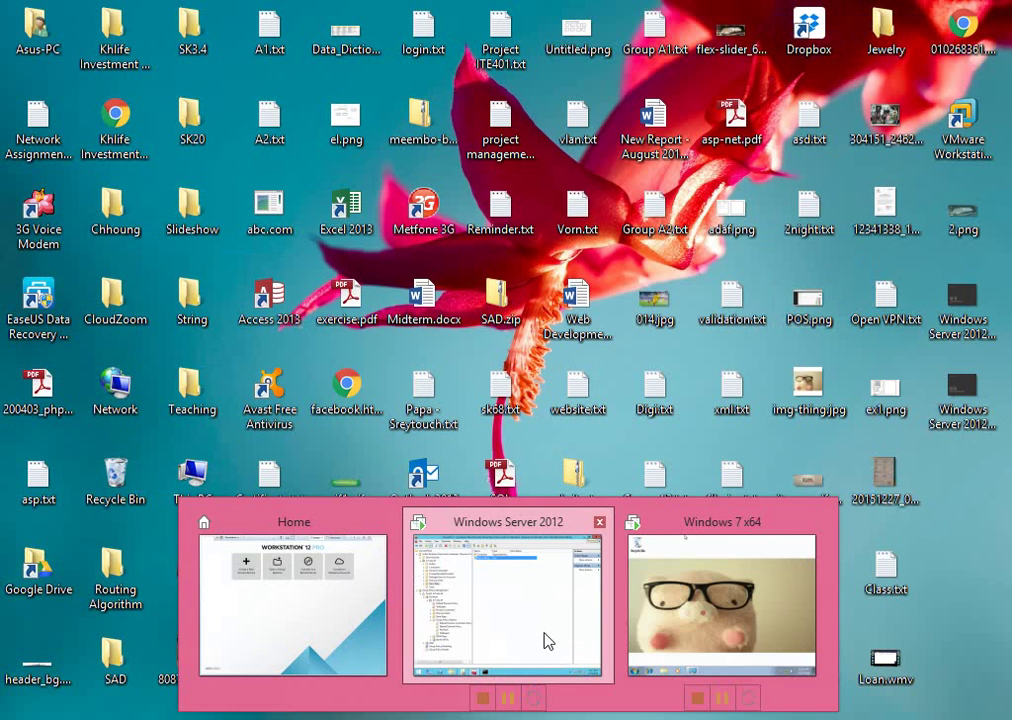
click(544, 639)
mouse_move(605, 9)
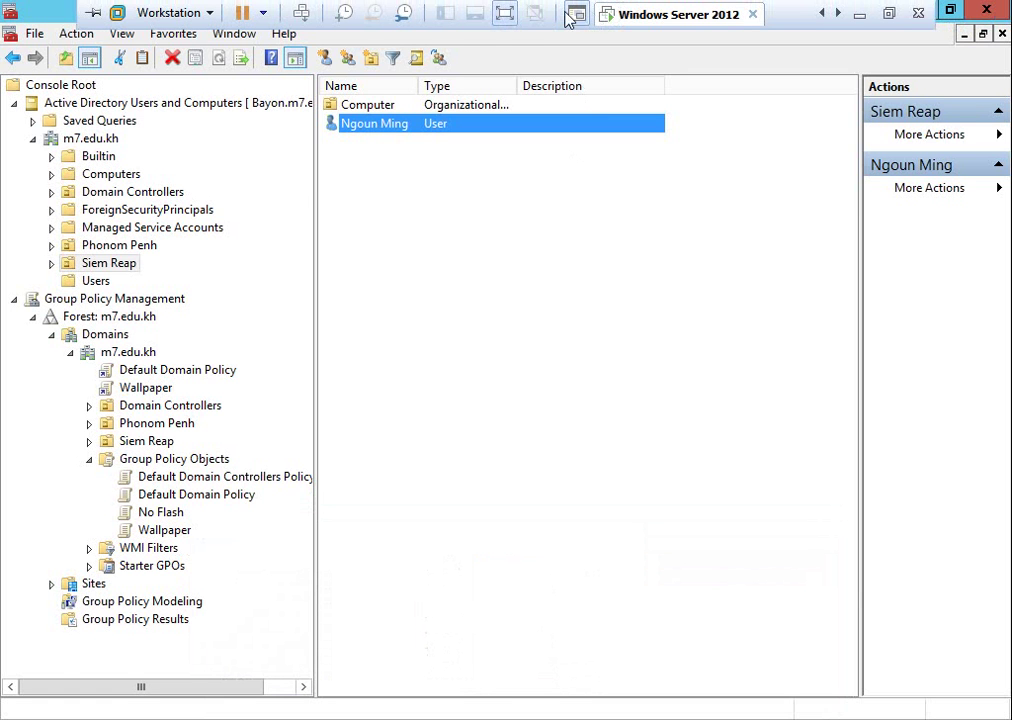
click(505, 15)
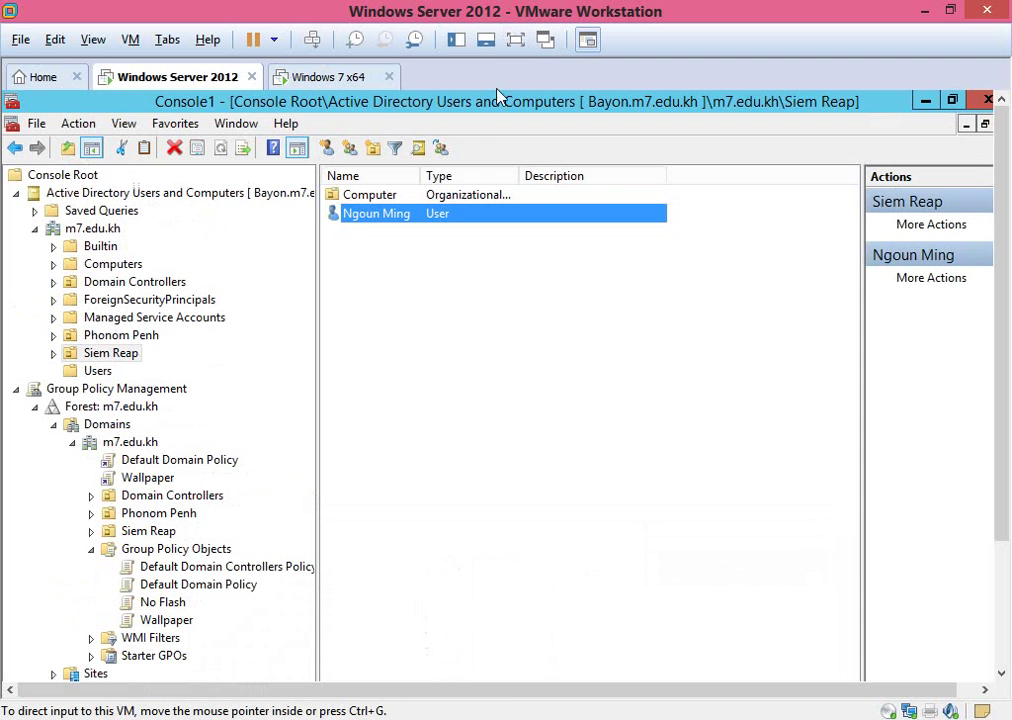
click(339, 80)
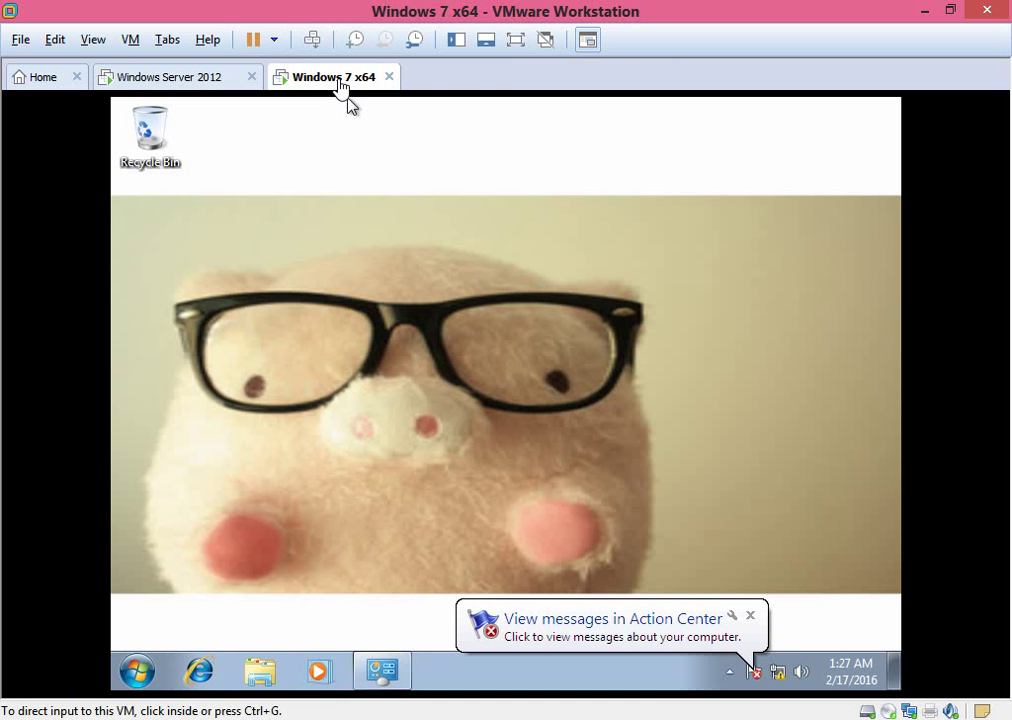
click(516, 40)
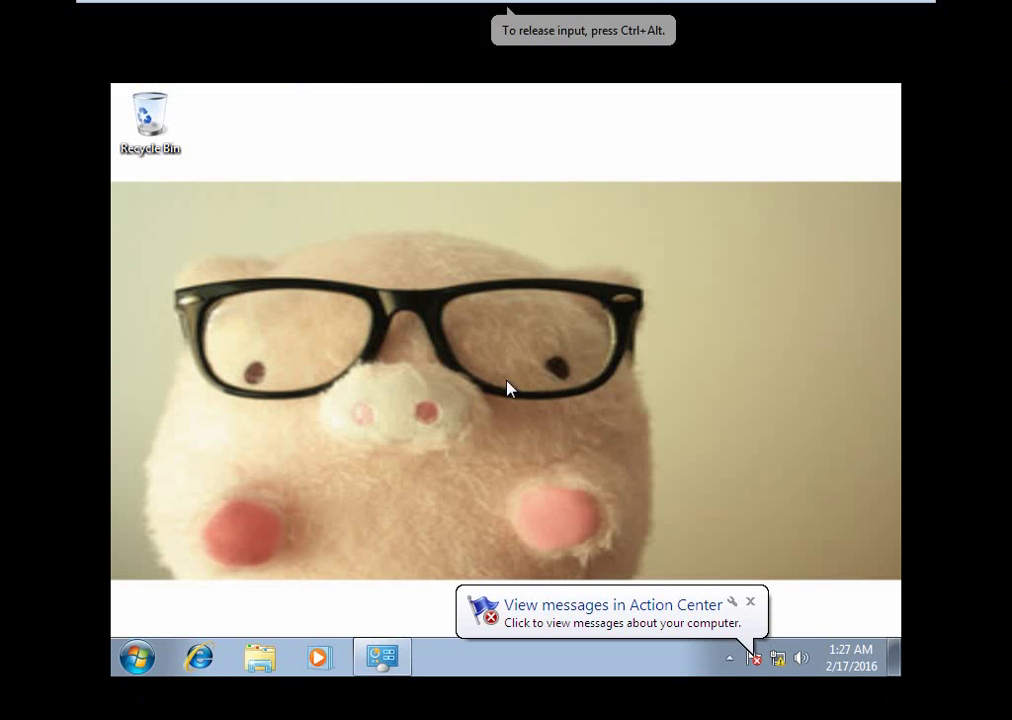
Dismiss Action Center, log off the Windows 7 user, and press Ctrl+Alt+Del for the logon prompt.
click(138, 660)
click(474, 605)
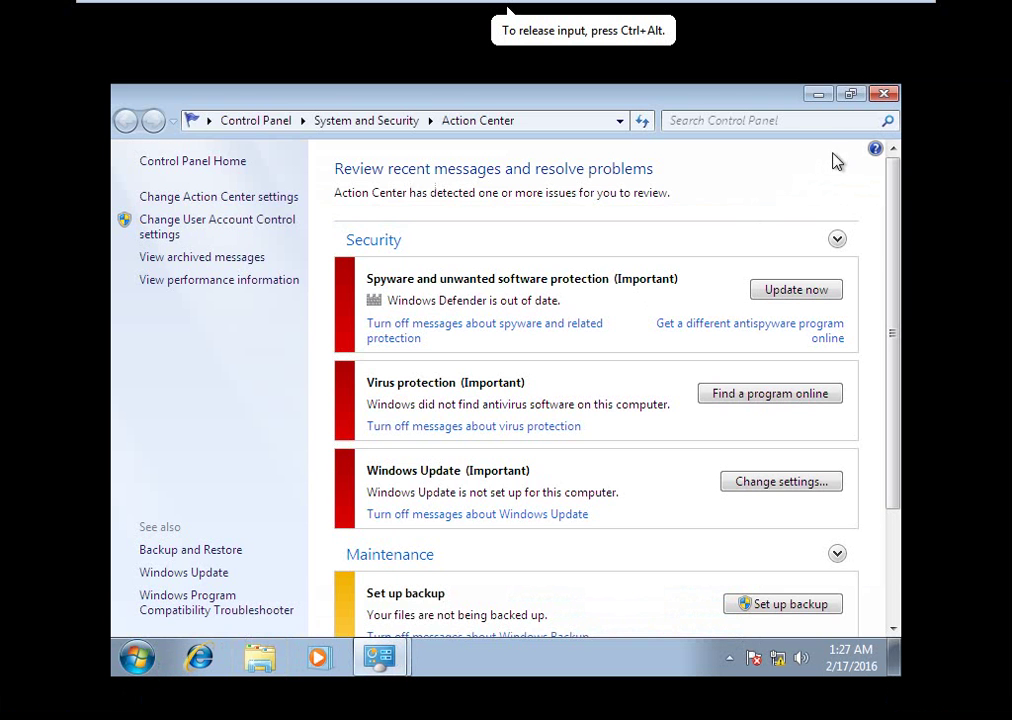
click(883, 94)
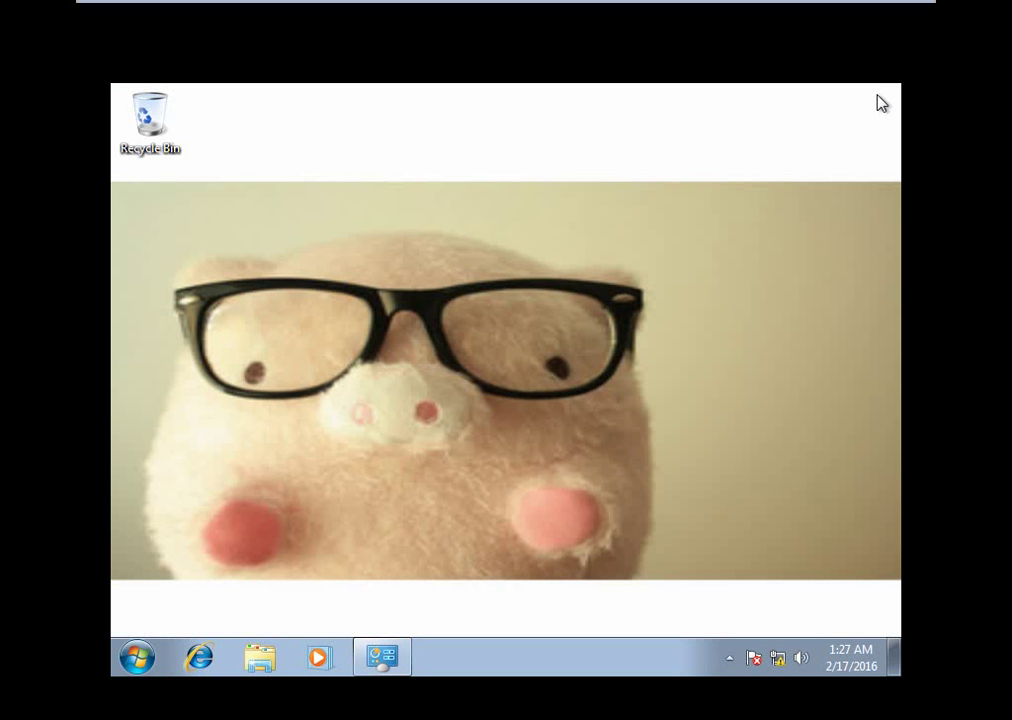
click(137, 658)
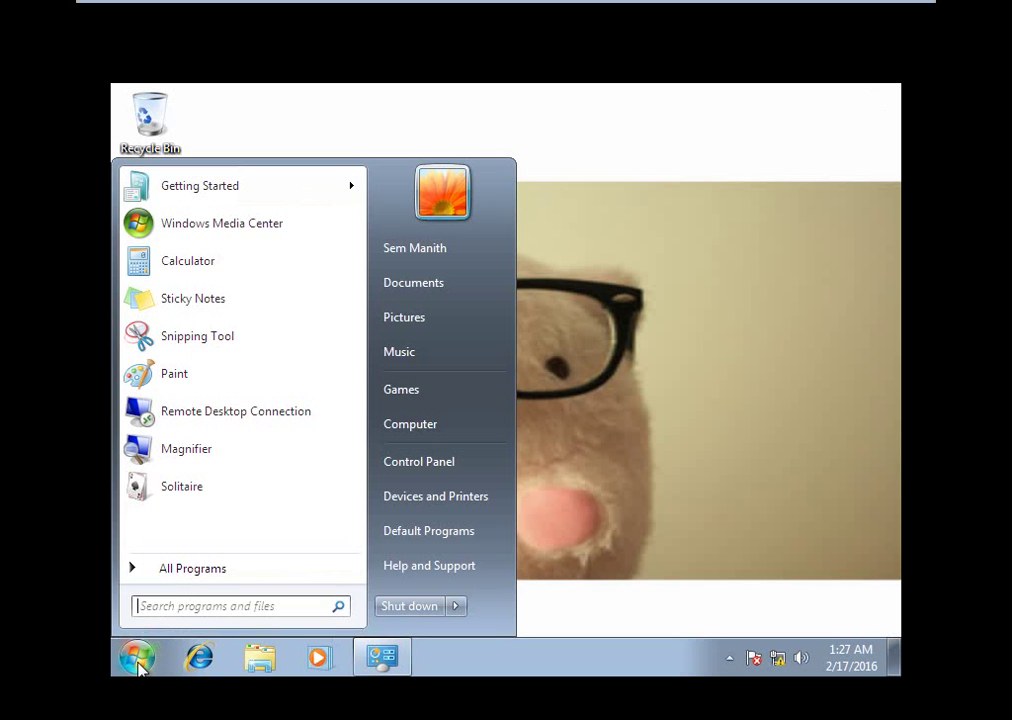
click(455, 606)
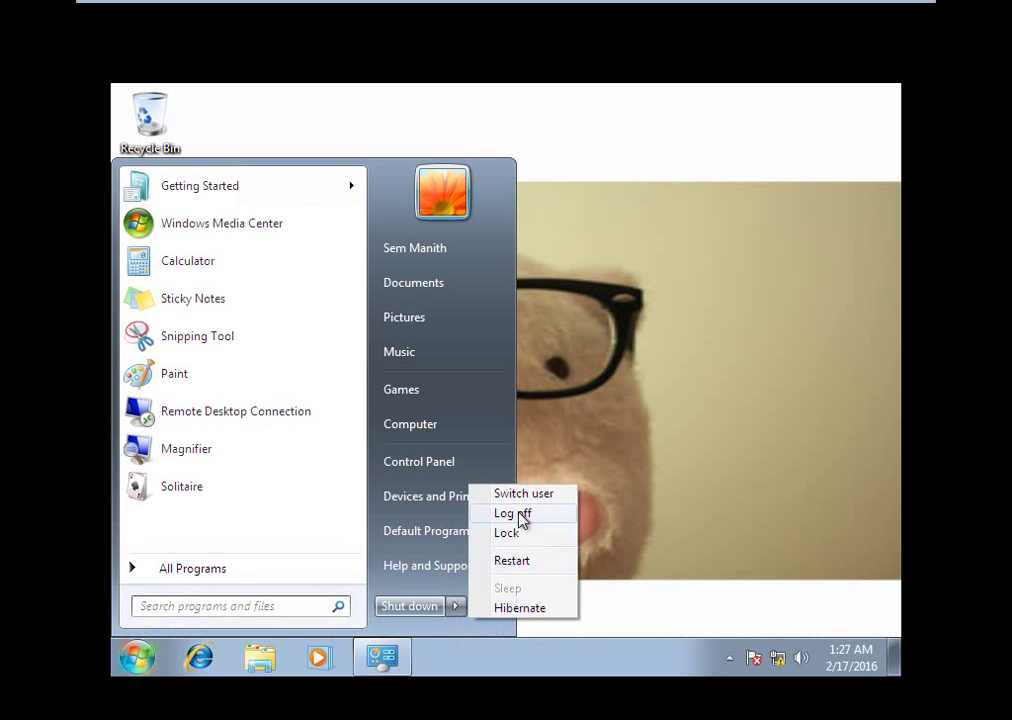
click(520, 515)
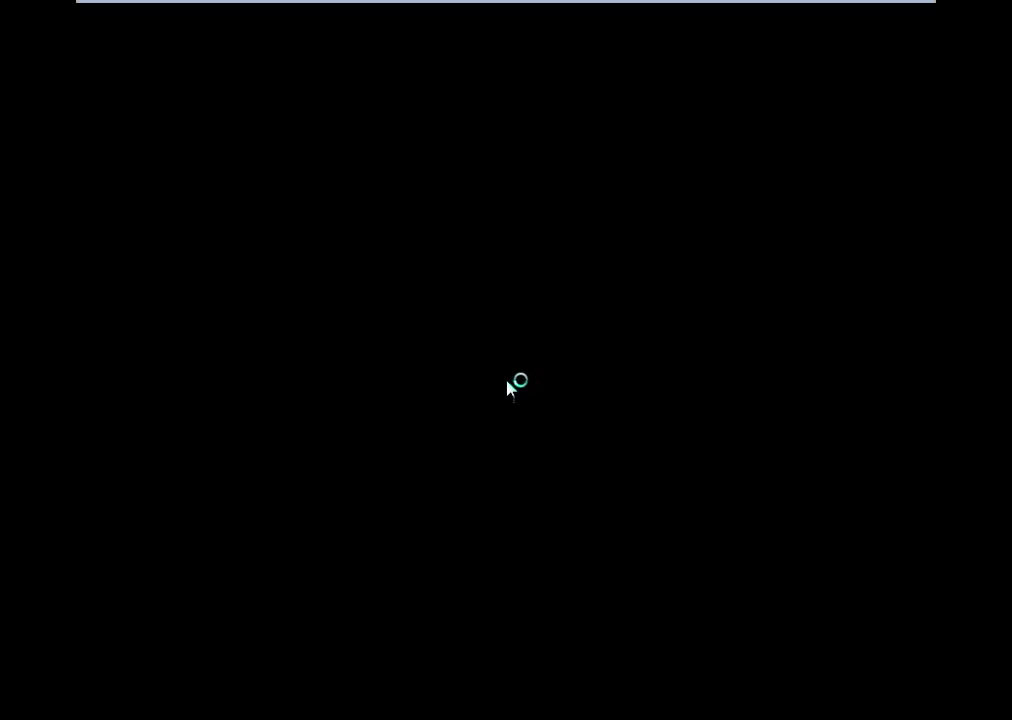
key(ctrl+alt+Delete)
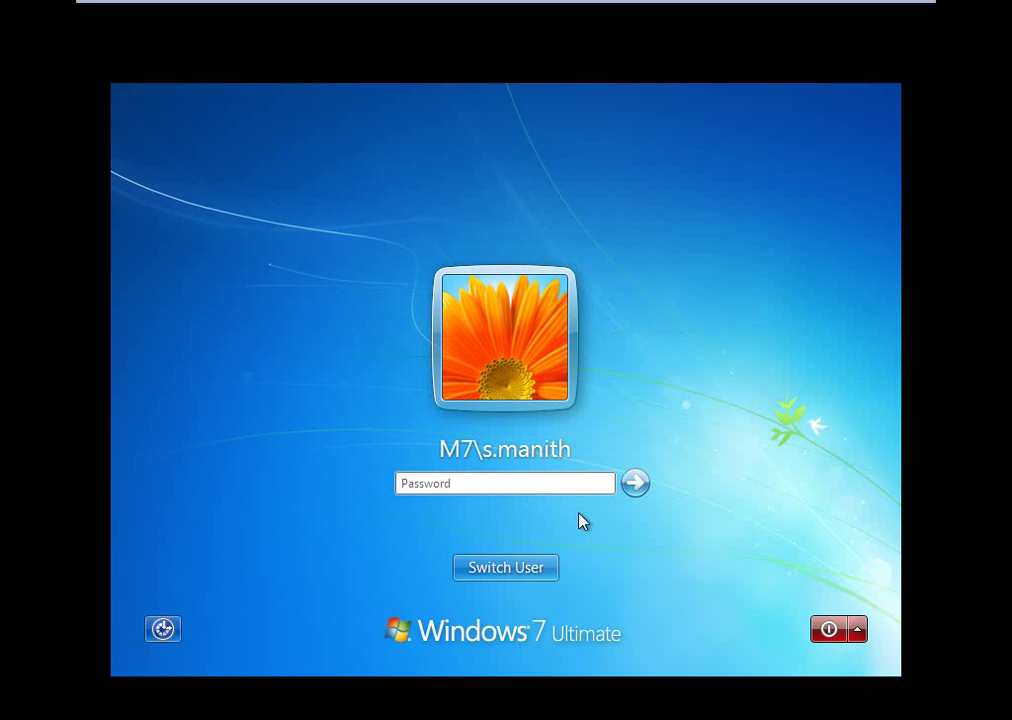
Enter the domain user's password, correcting a typo, and log back on to Windows 7.
text(*****)
key(BackSpace)
key(BackSpace)
key(BackSpace)
key(BackSpace)
key(BackSpace)
text(************)
key(Return)
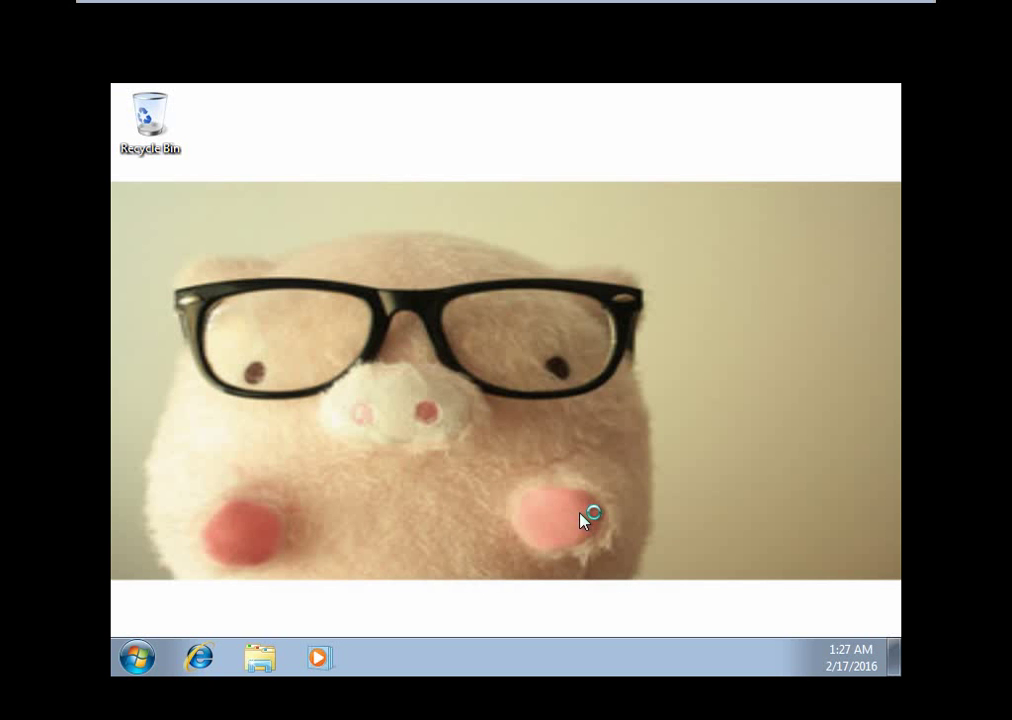
Give the Windows 7 VM mouse and keyboard focus, opening and closing the Start menu.
key(super)
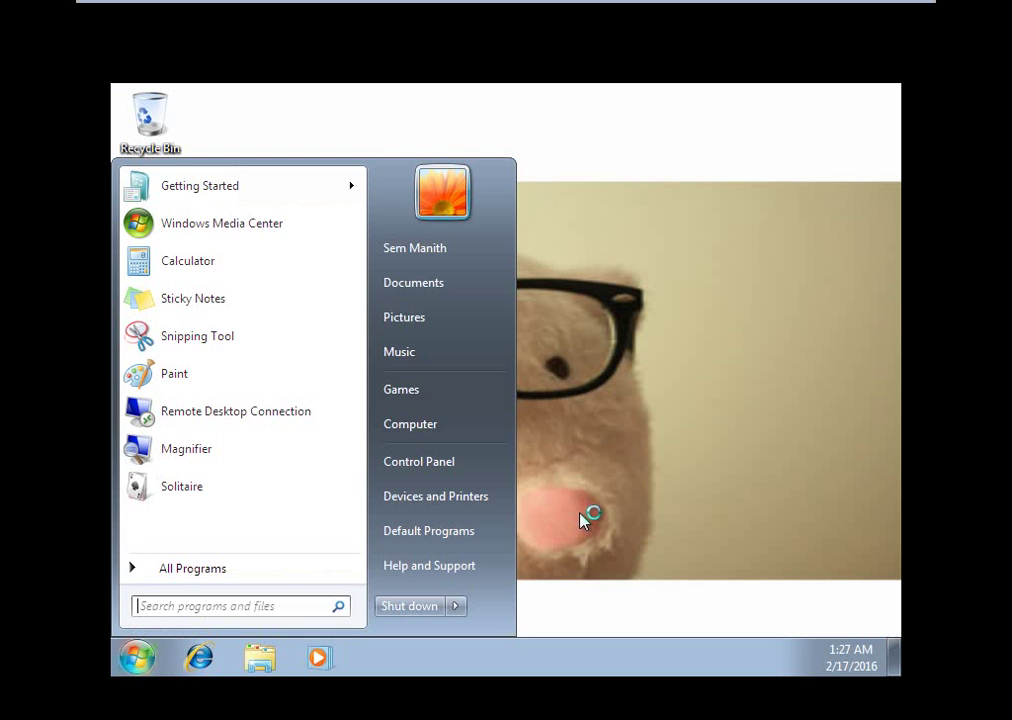
click(639, 501)
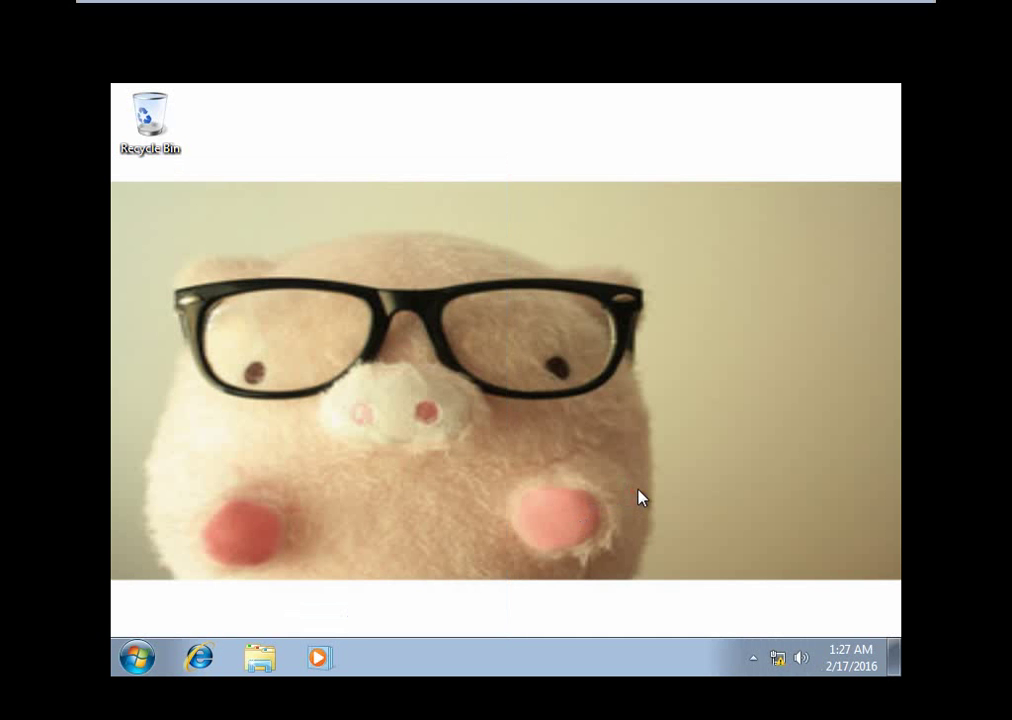
click(493, 644)
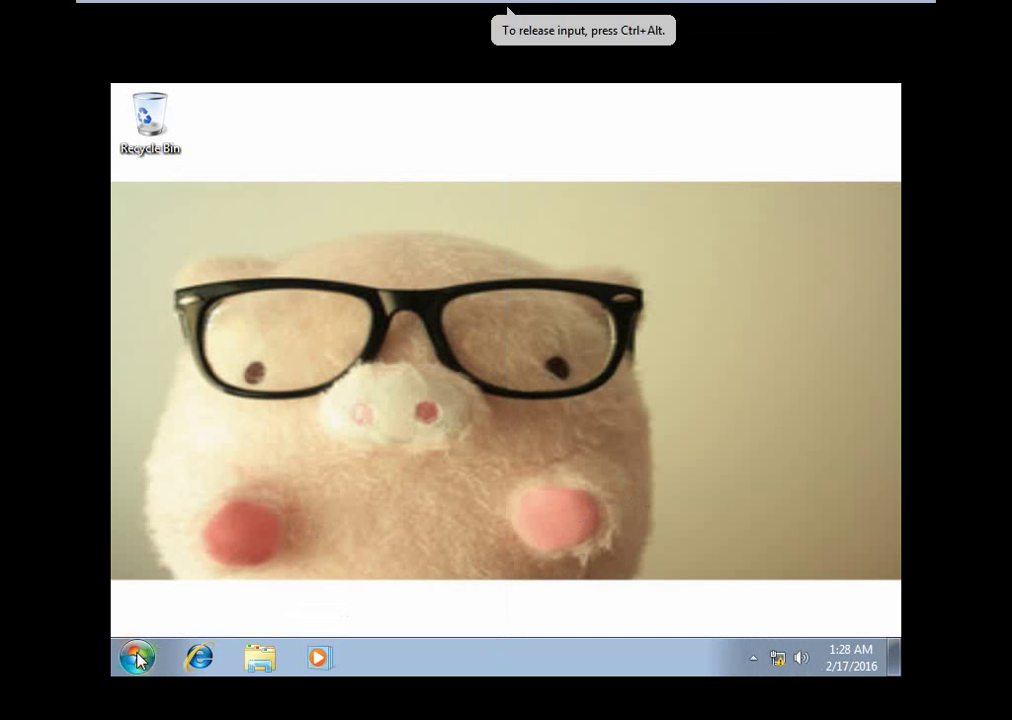
click(137, 657)
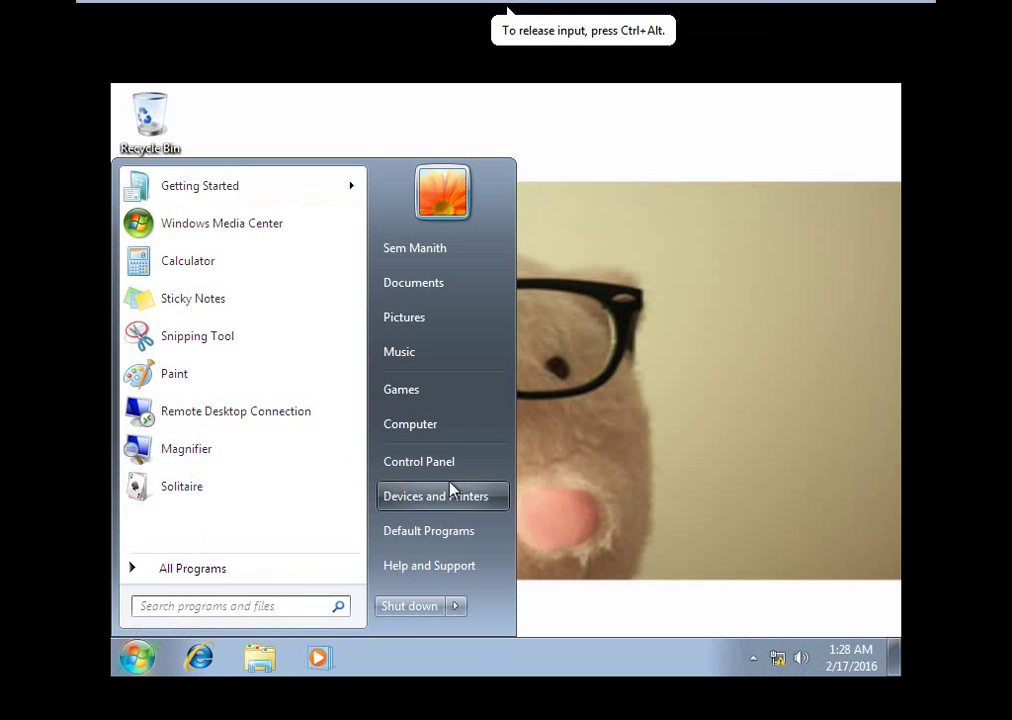
click(632, 421)
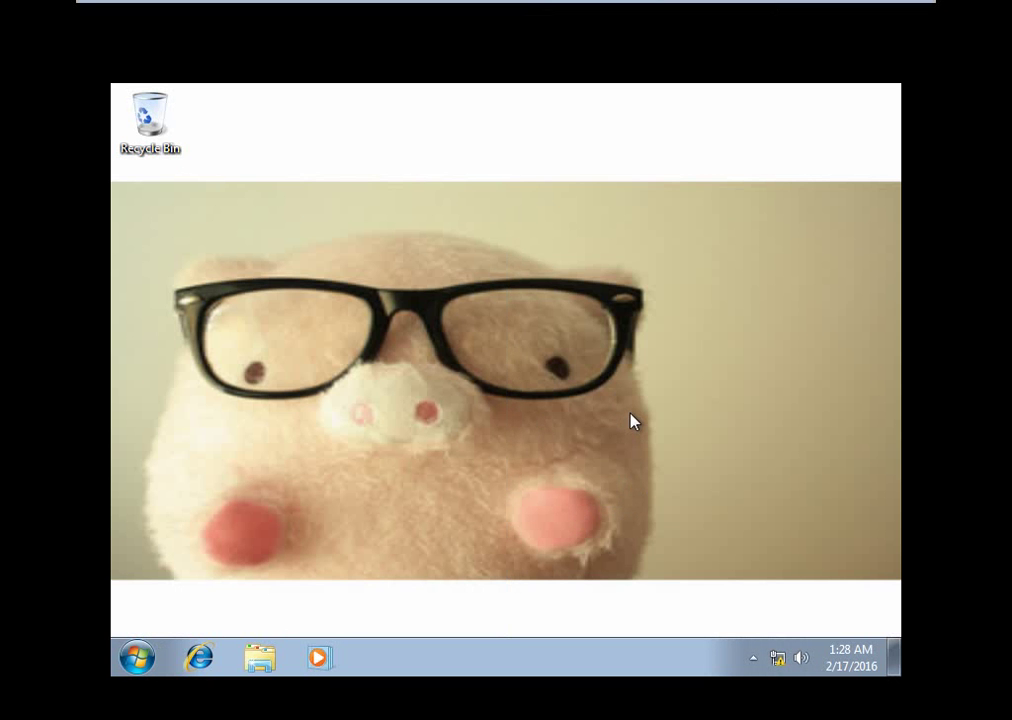
Open Computer with Win+E to list Local Disk (C:) and DVD Drive (D:), then close AutoPlay.
key(super+e)
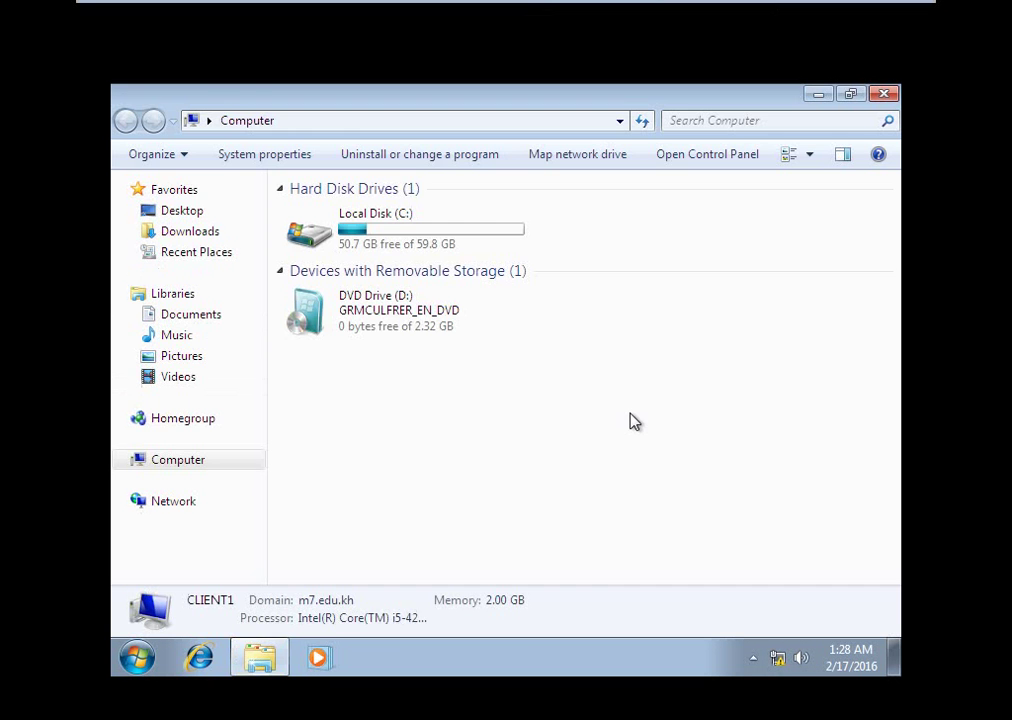
click(125, 460)
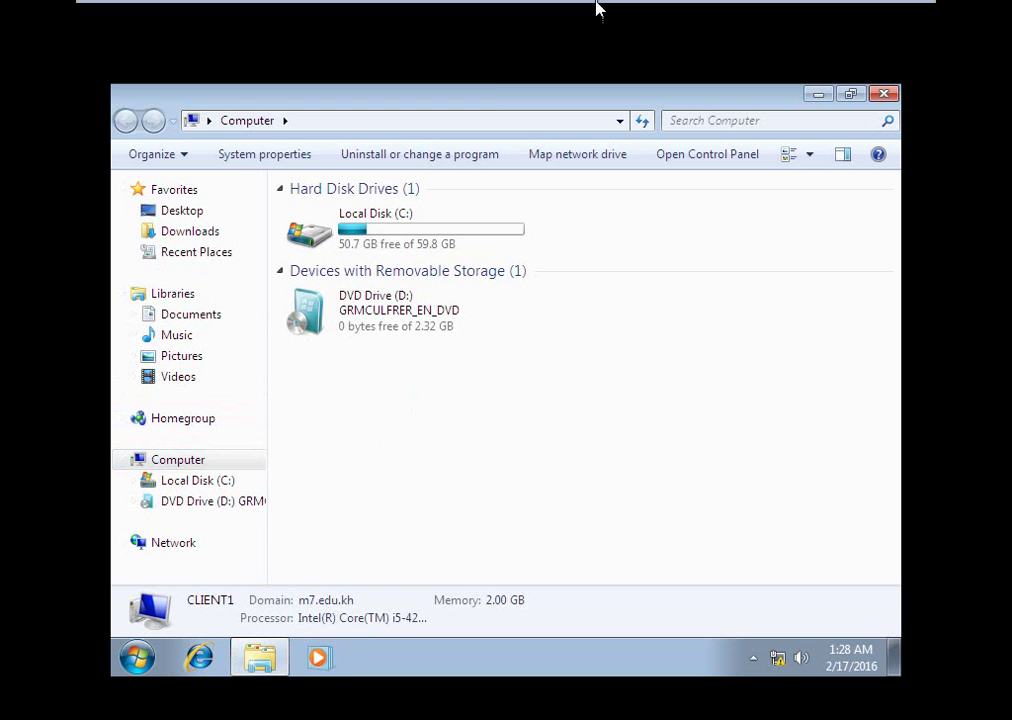
mouse_move(605, 2)
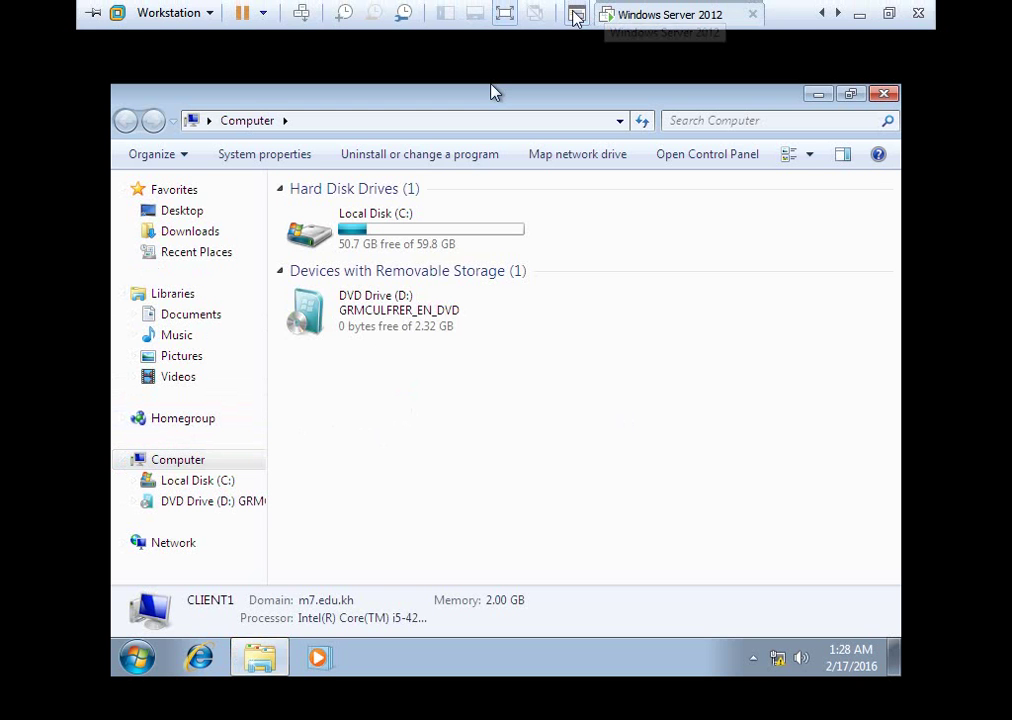
click(508, 16)
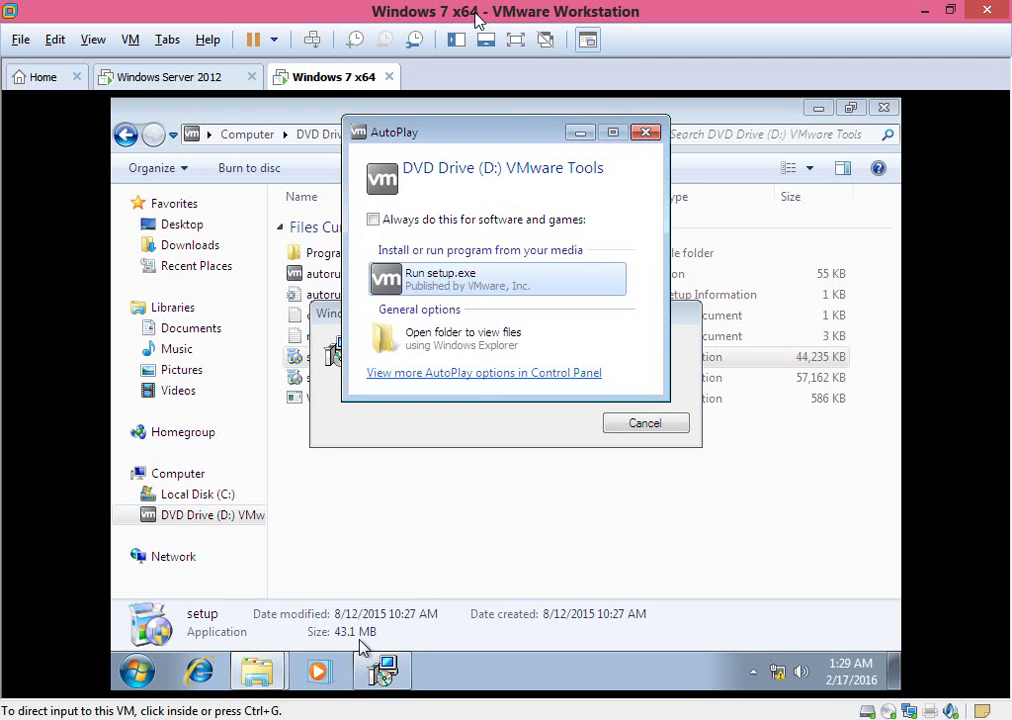
click(645, 136)
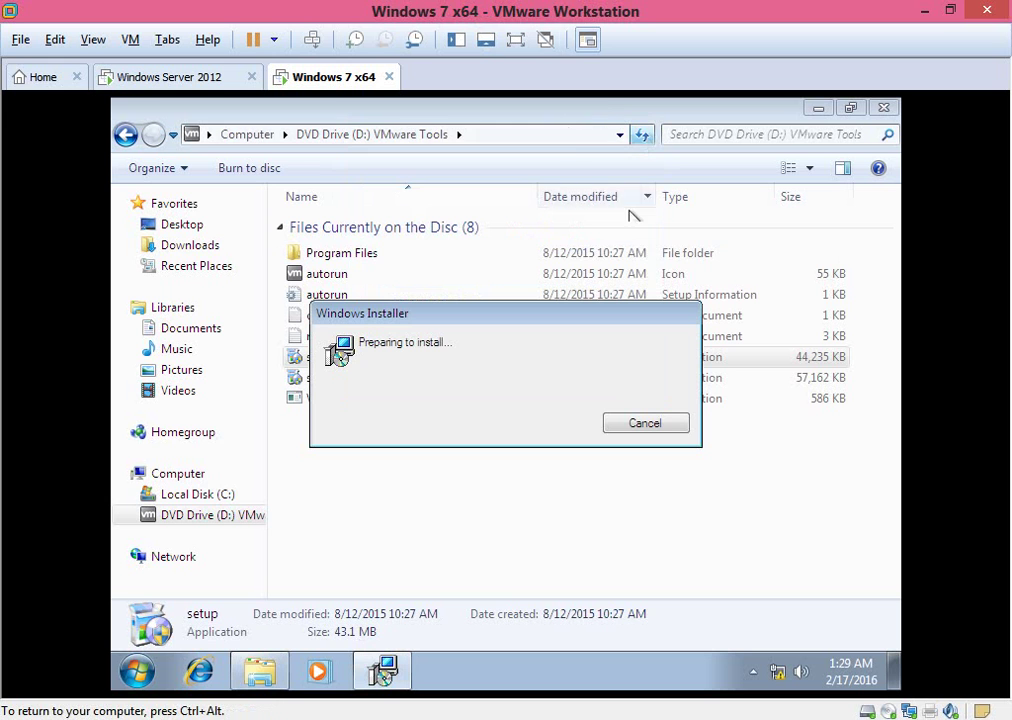
click(407, 372)
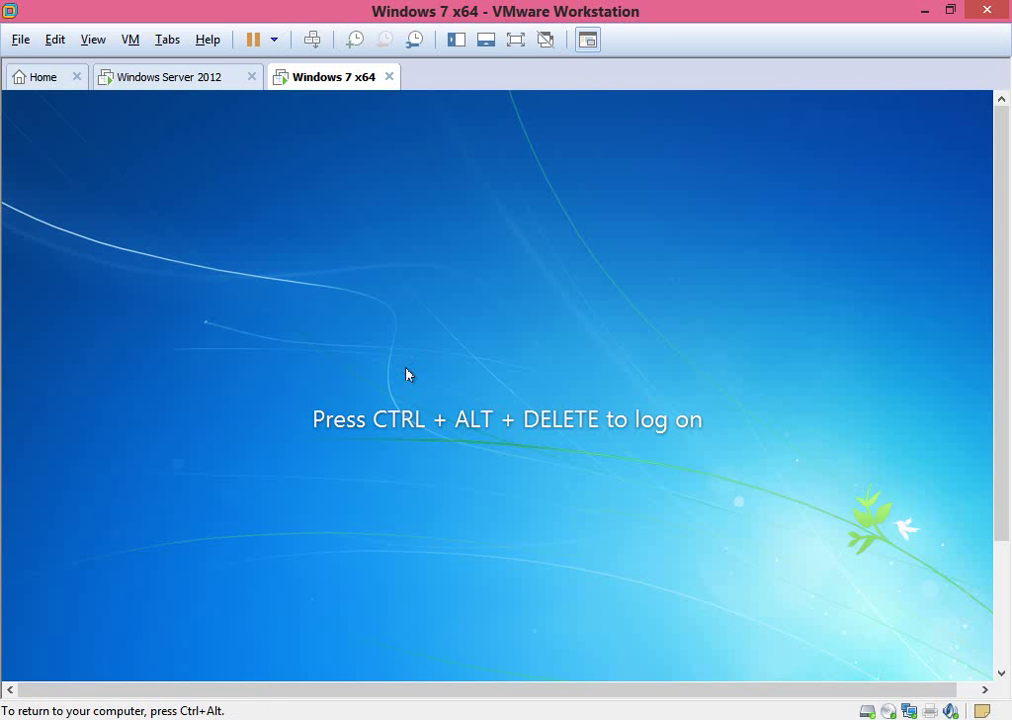
Log on again with the domain user's password and return the client to full screen.
key(ctrl+alt+Insert)
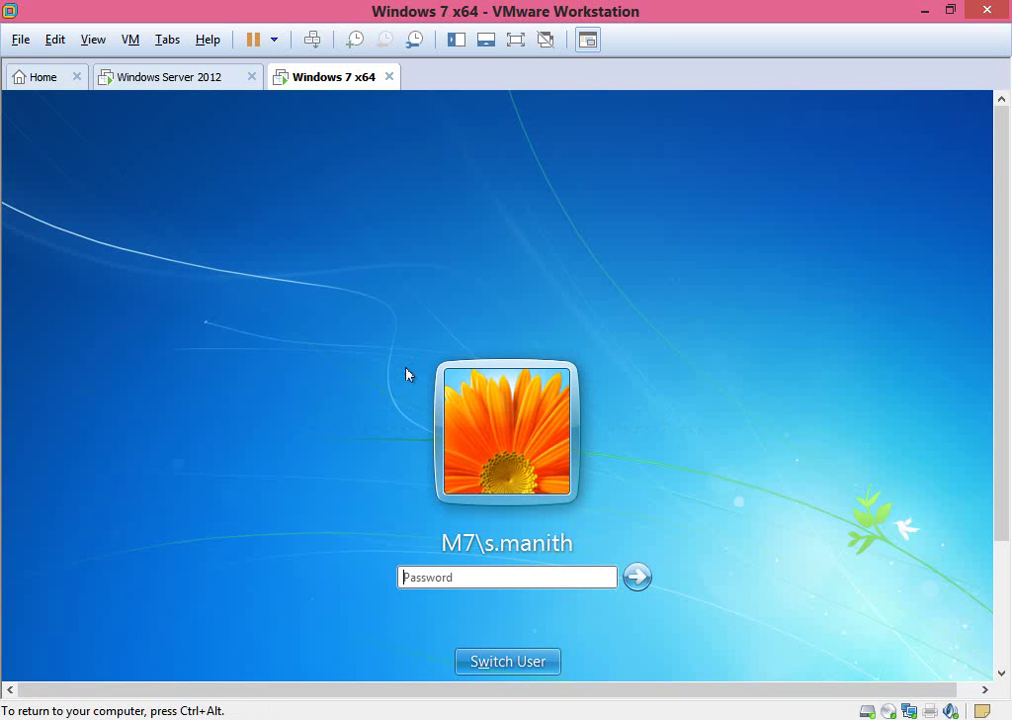
text(••••••••••••)
key(Return)
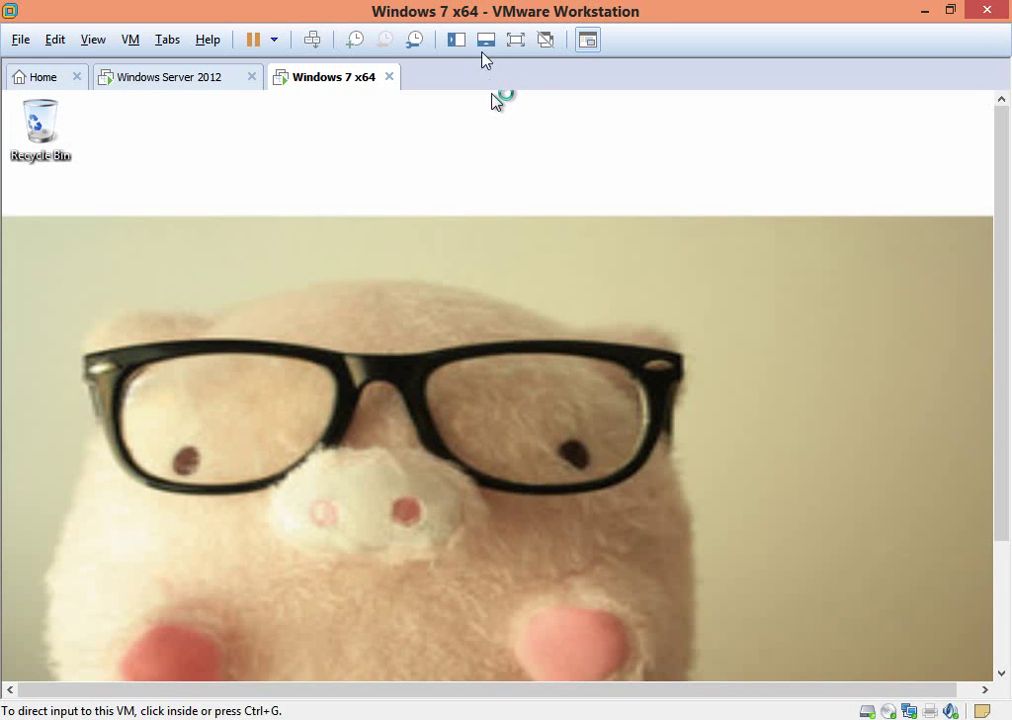
click(516, 39)
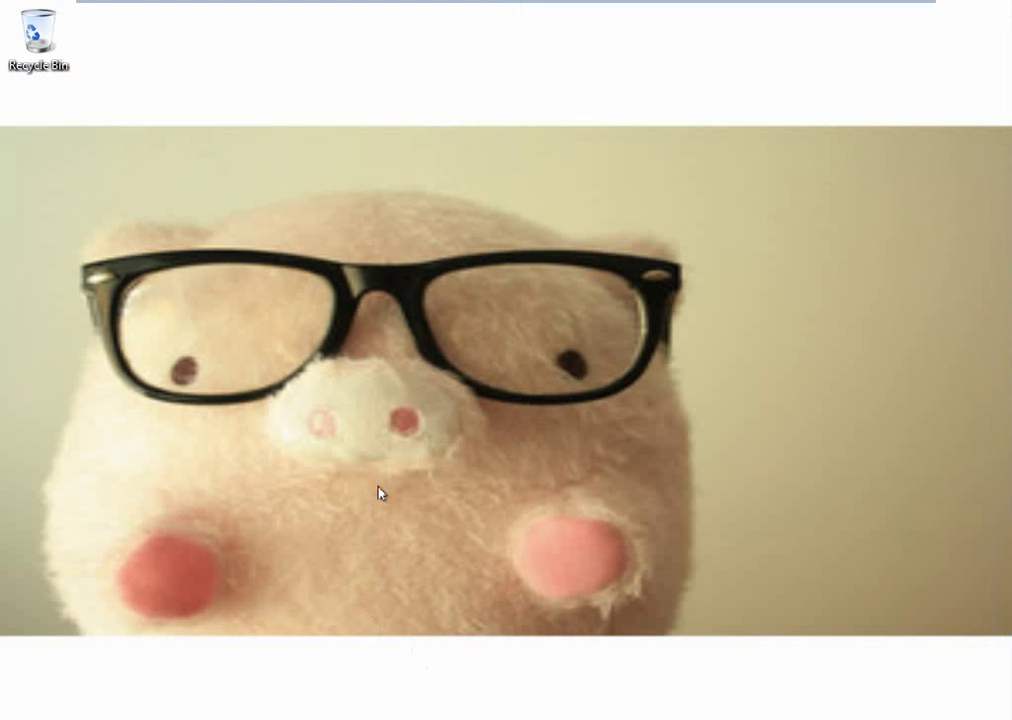
Open DVD Drive (D:) in Computer on the Windows 7 client, showing its 8 items, then open Start.
key(super+e)
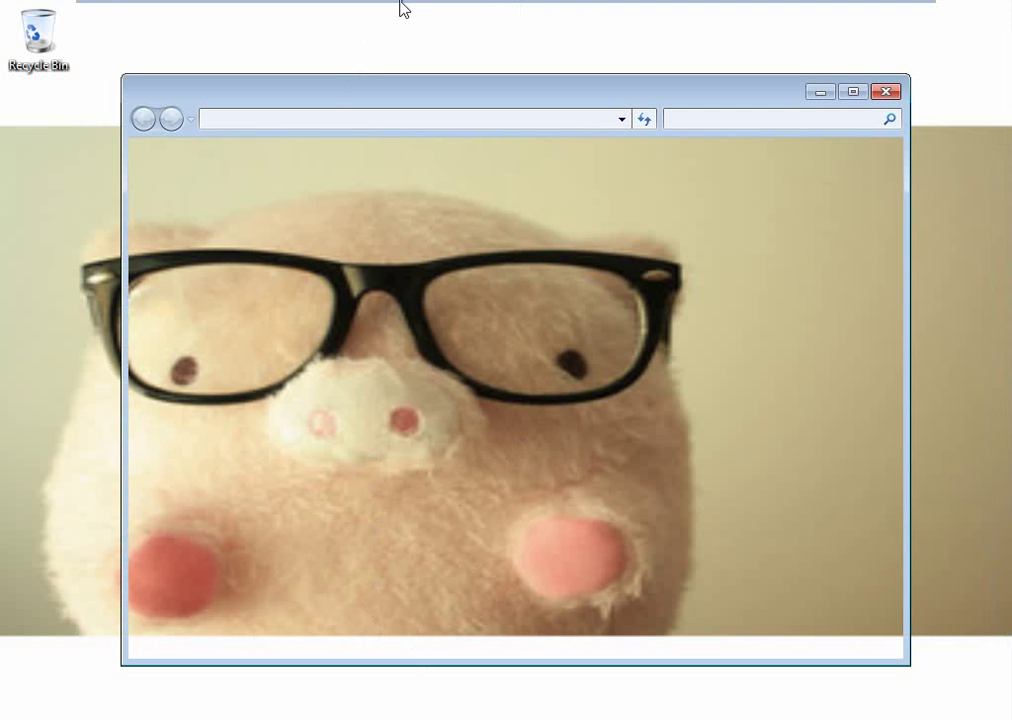
mouse_move(402, 6)
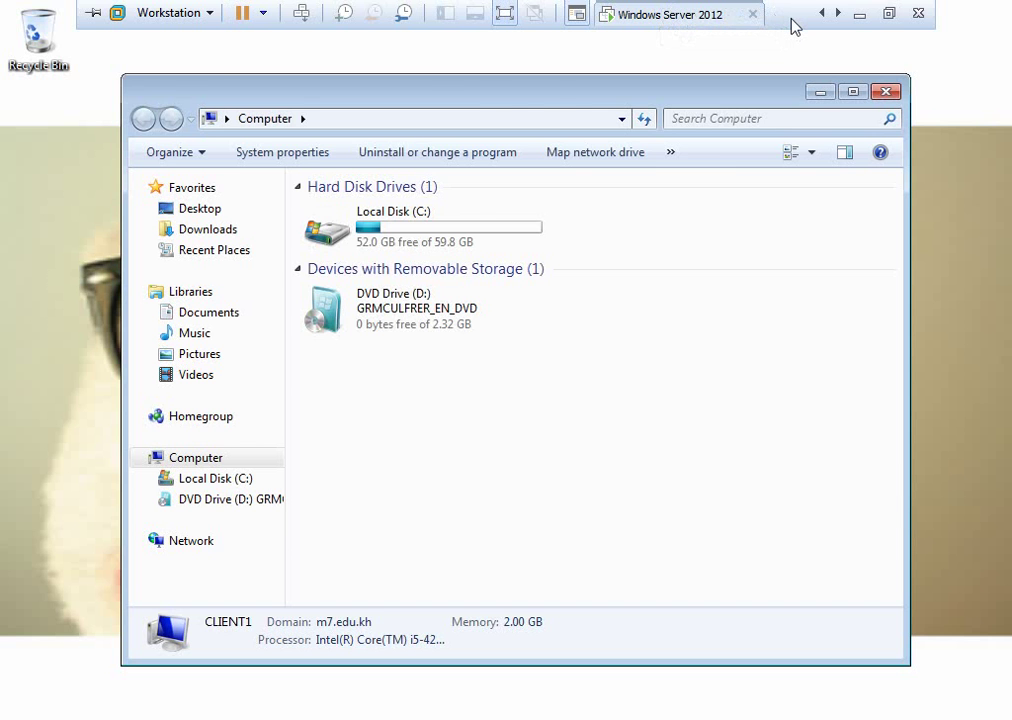
click(668, 14)
click(330, 78)
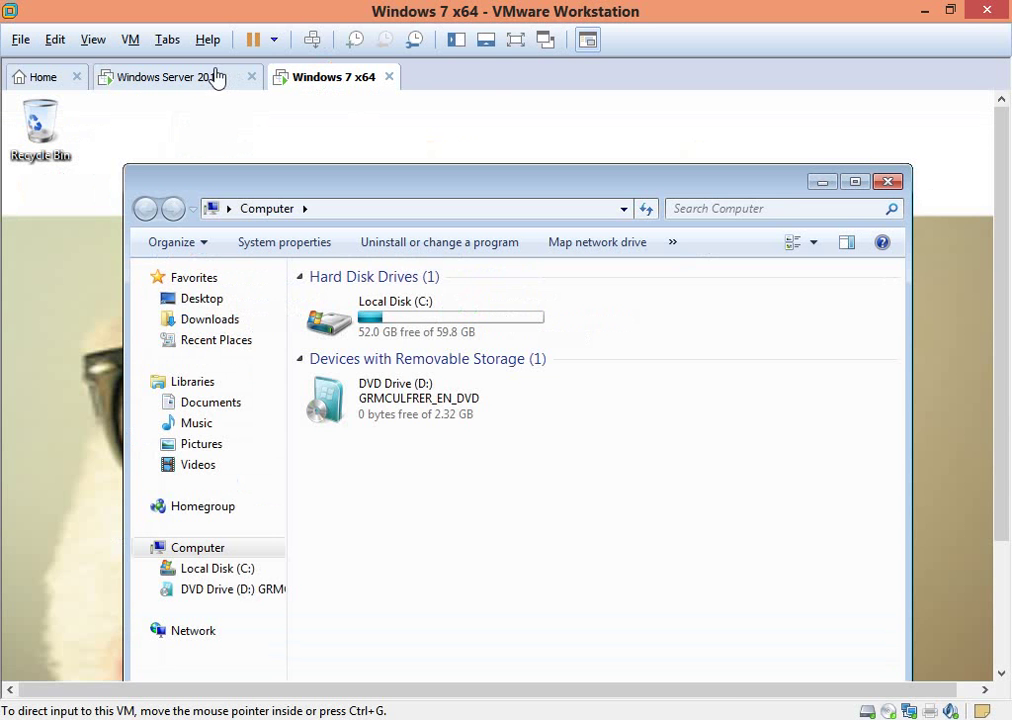
click(516, 40)
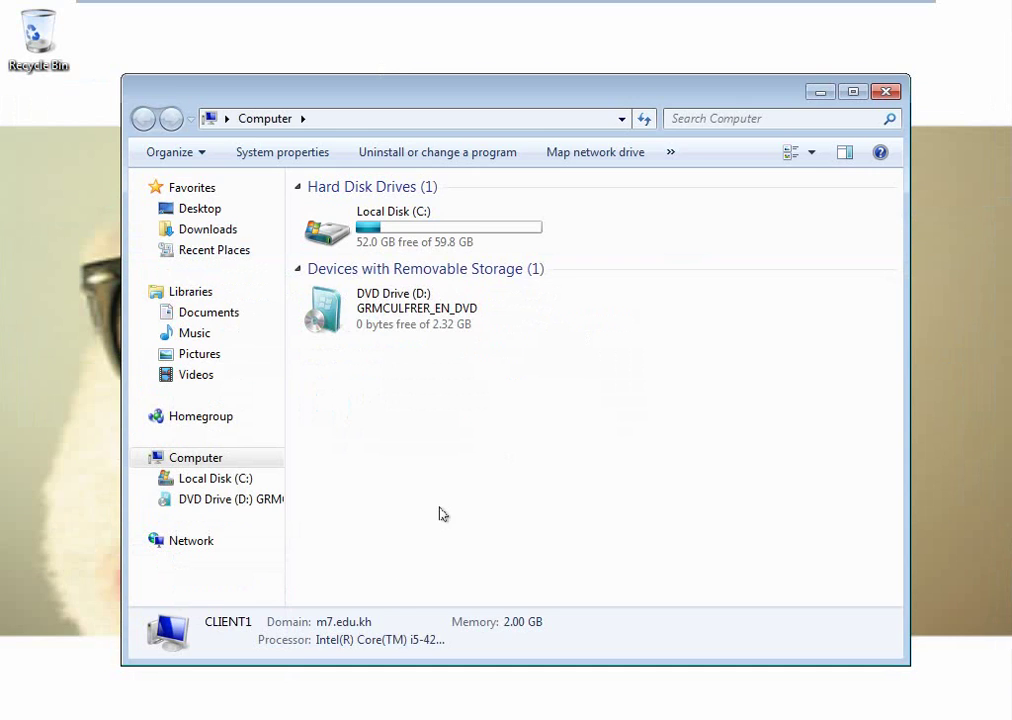
click(236, 502)
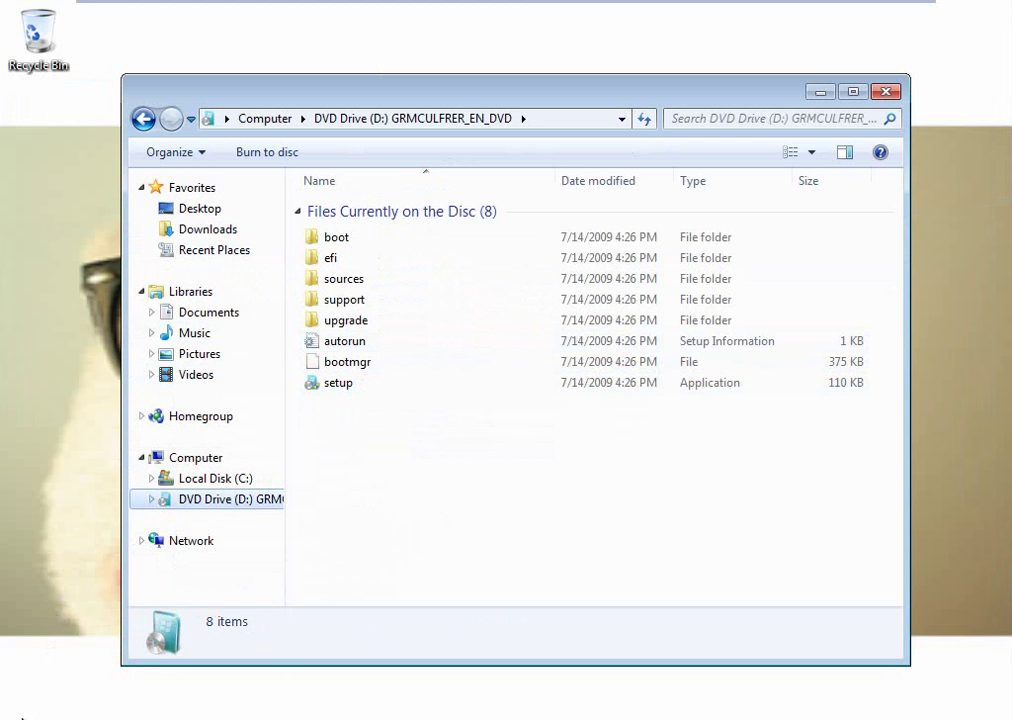
click(22, 716)
Log off the current user and start signing in as a different domain user via Other User.
mouse_move(343, 690)
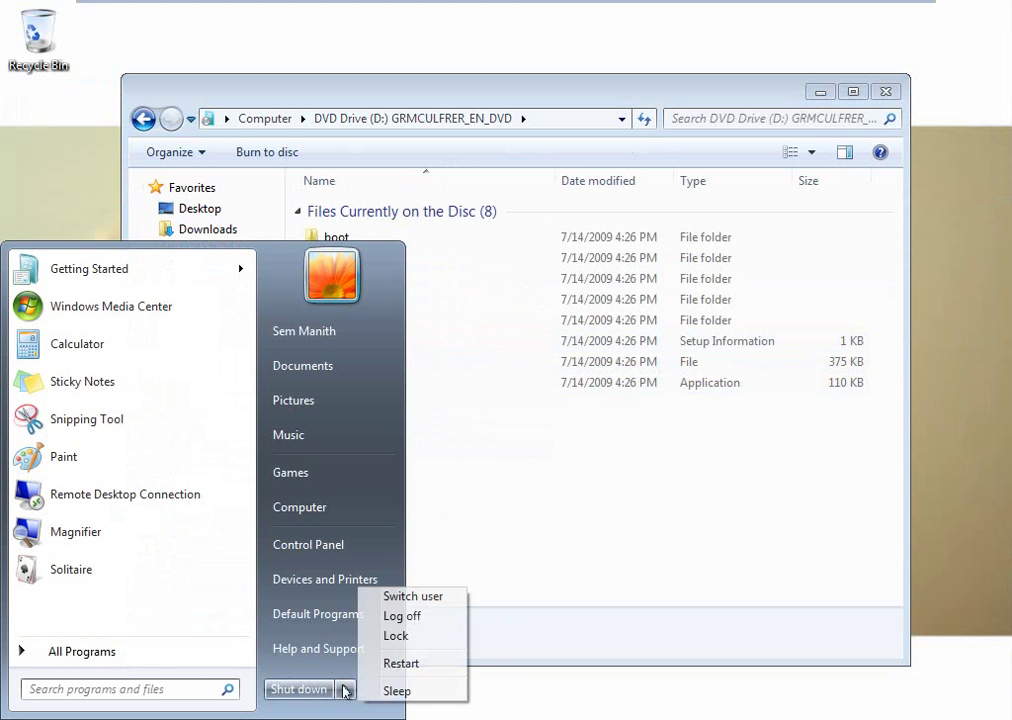
click(398, 614)
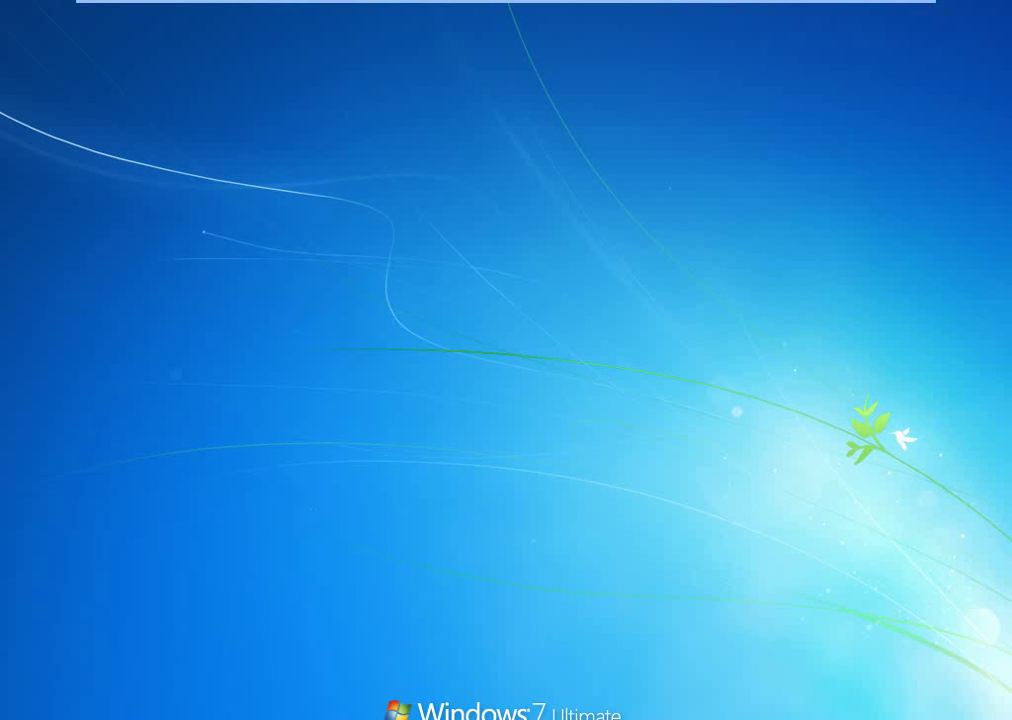
key(ctrl+alt+Delete)
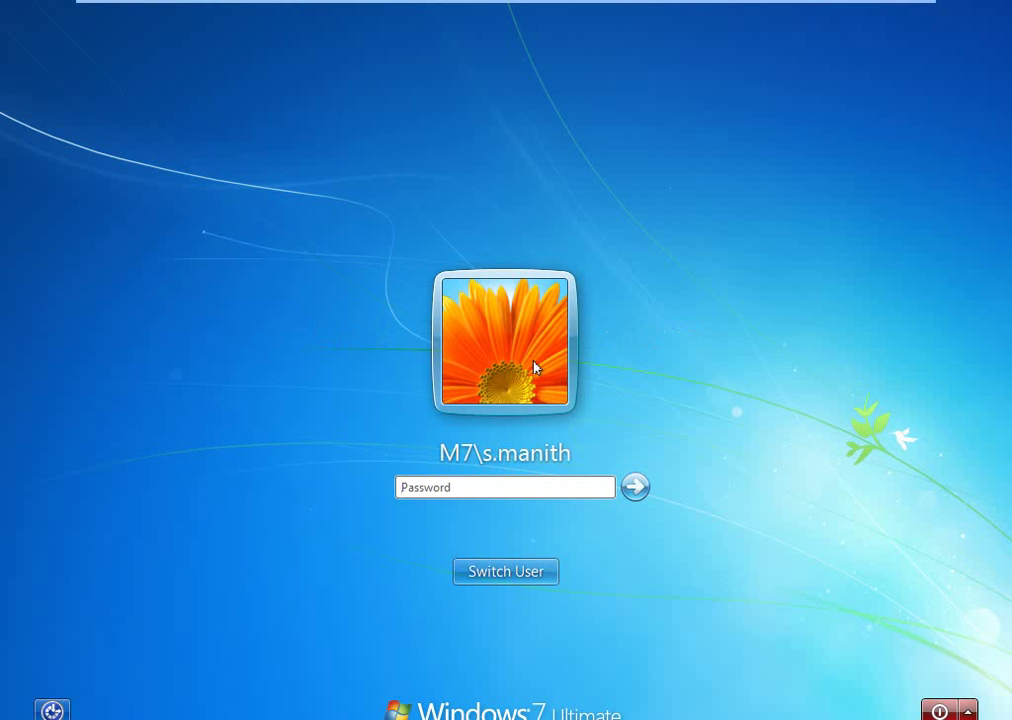
key(Escape)
click(596, 425)
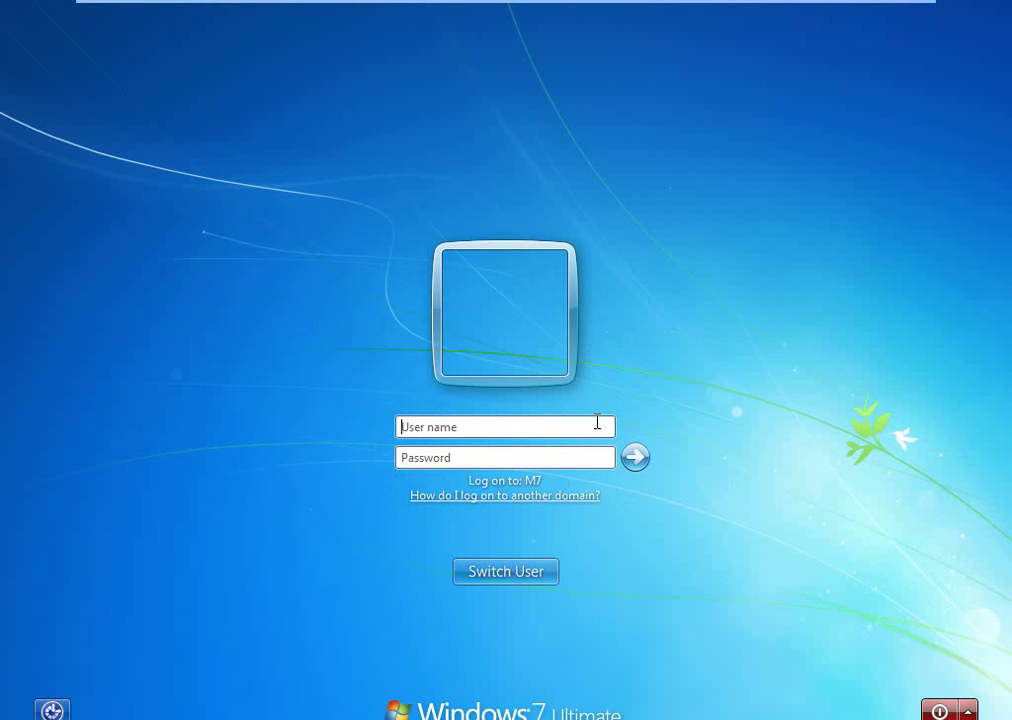
key(Tab)
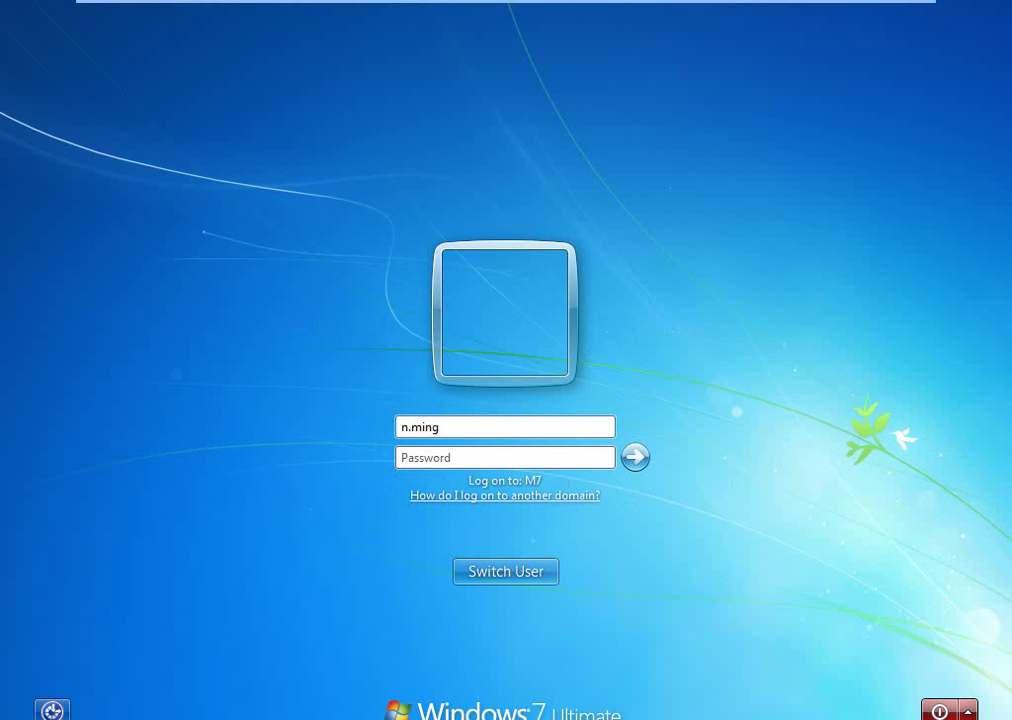
Finish the new user's logon and confirm DVD Drive (D:) is refused with Access is denied.
text(••••••••••••)
key(Return)
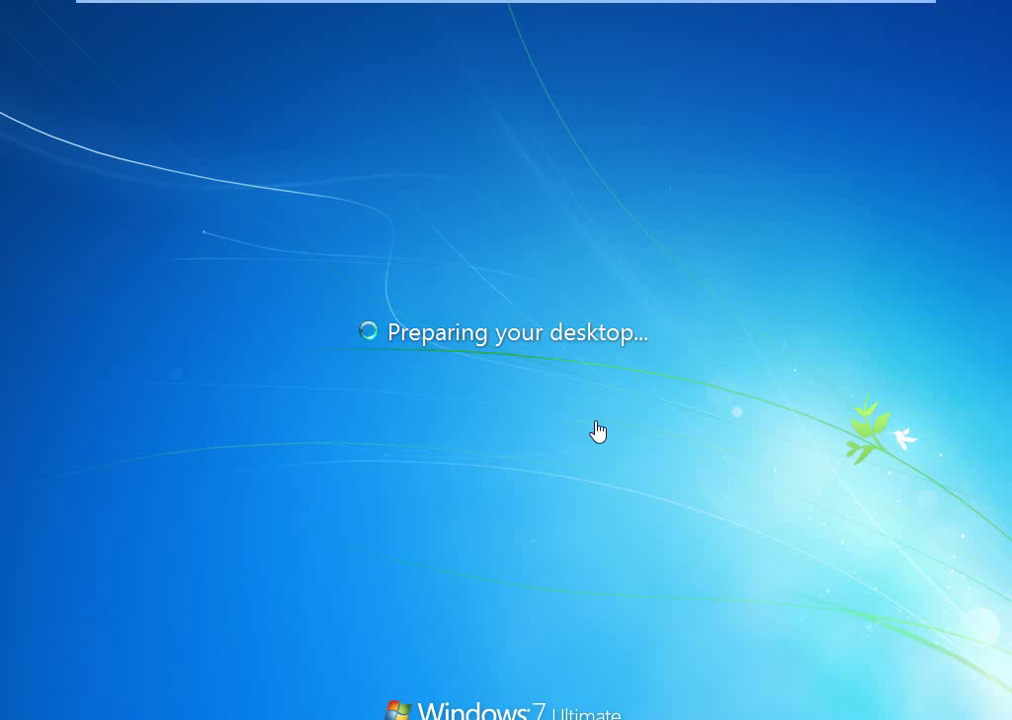
key(super+e)
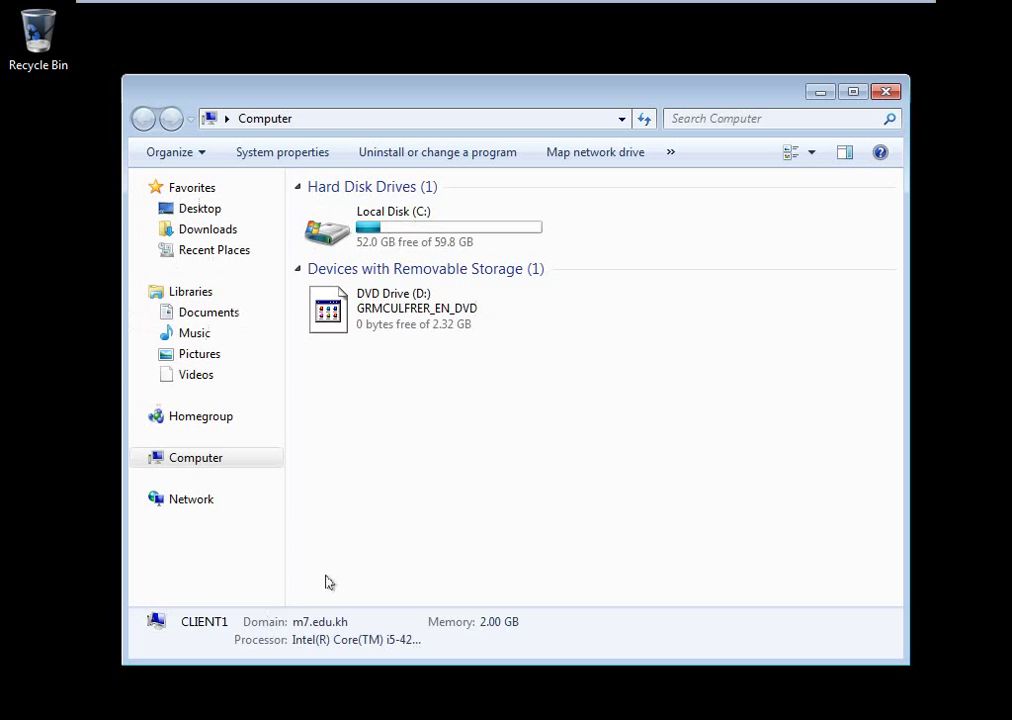
double_click(407, 314)
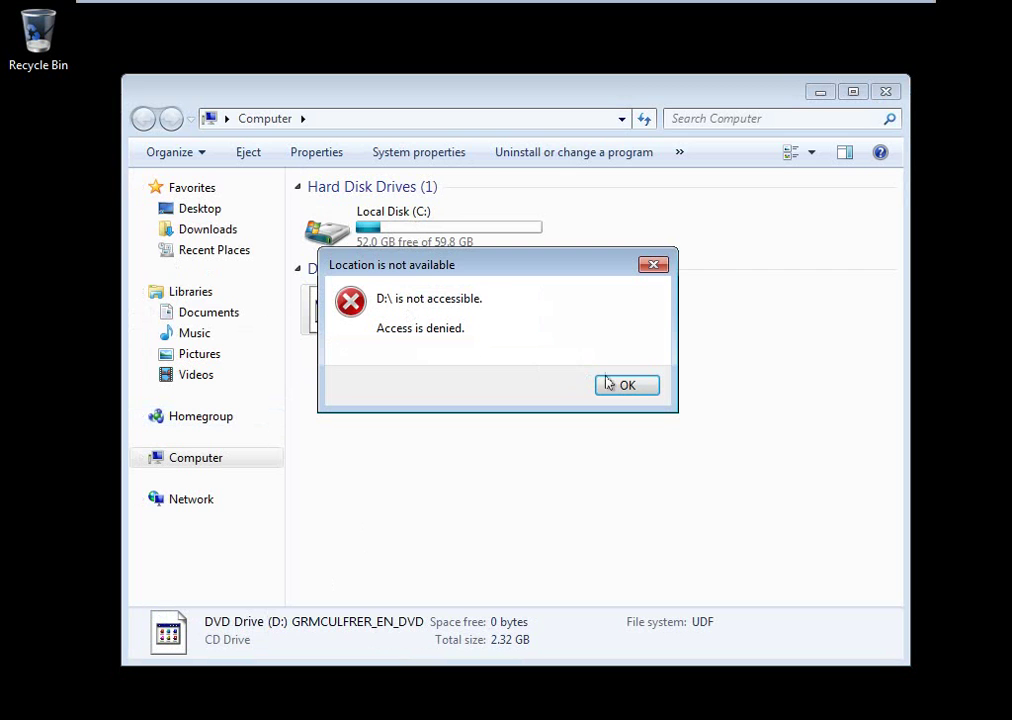
click(626, 385)
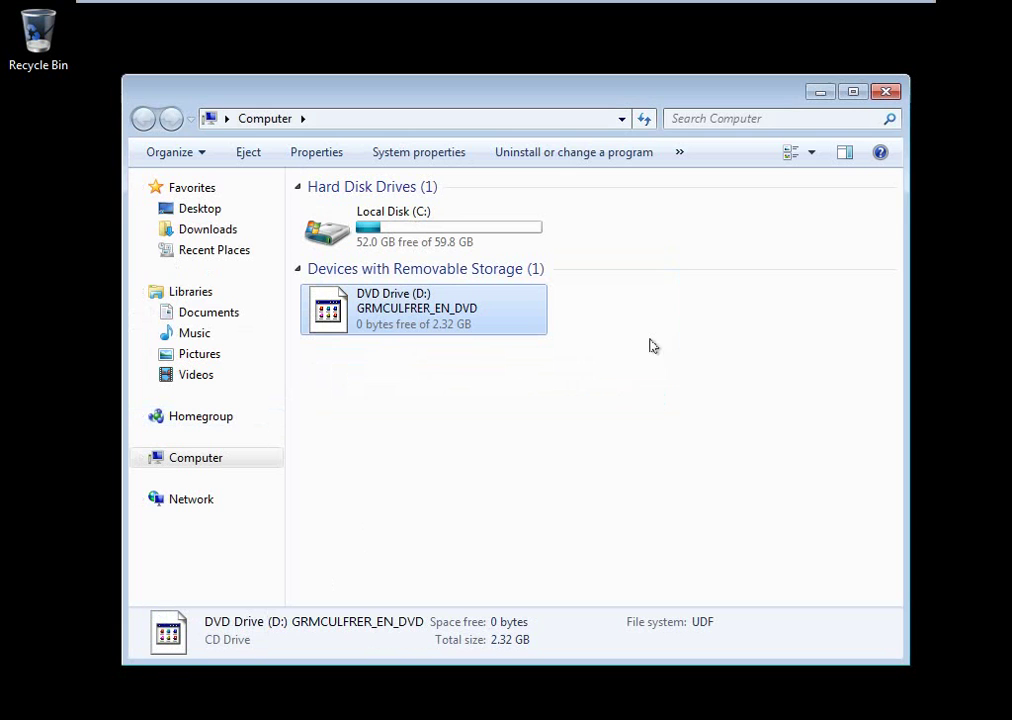
click(885, 92)
key(super+r)
Run gpupdate /force in a Command Prompt on the client, then close the console.
text(cmd)
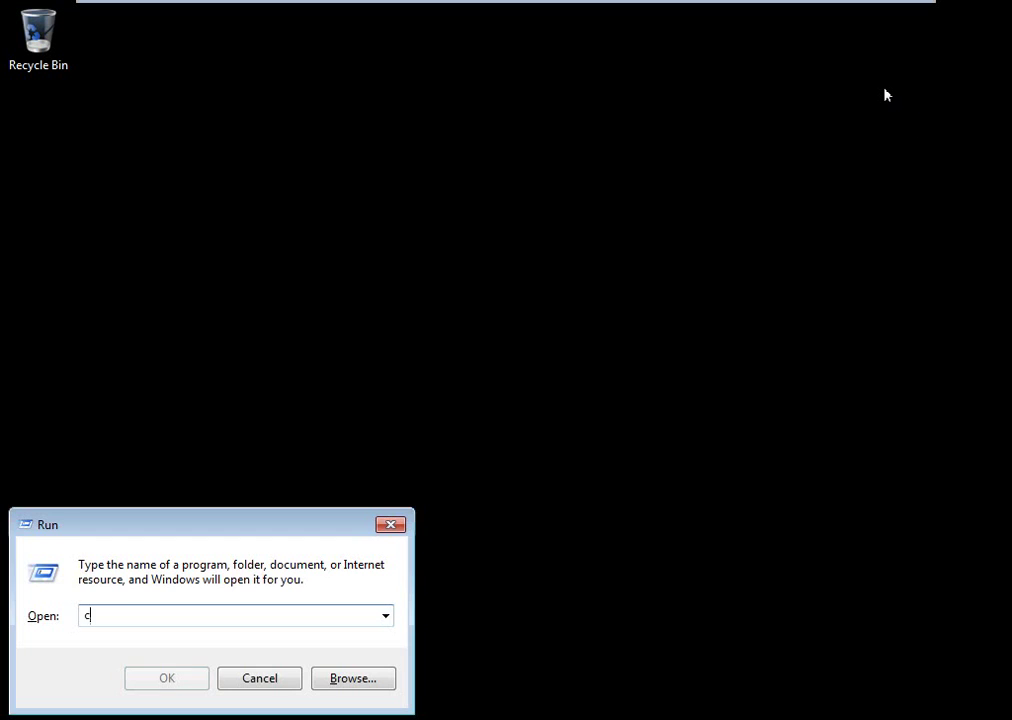
key(Return)
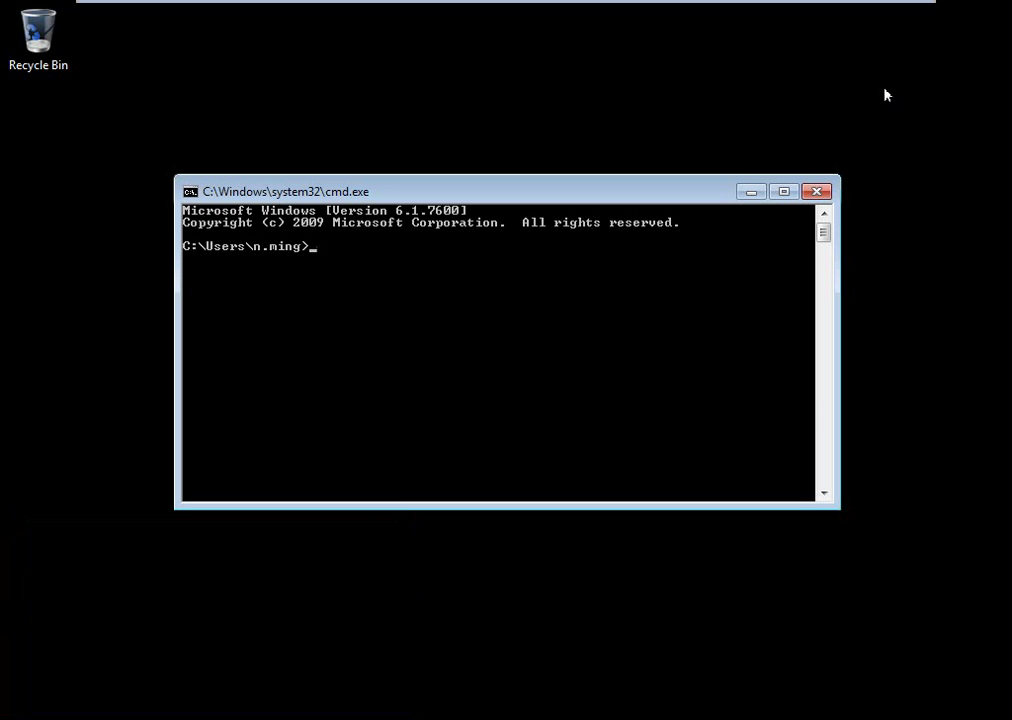
text(gpupdate /force)
key(Return)
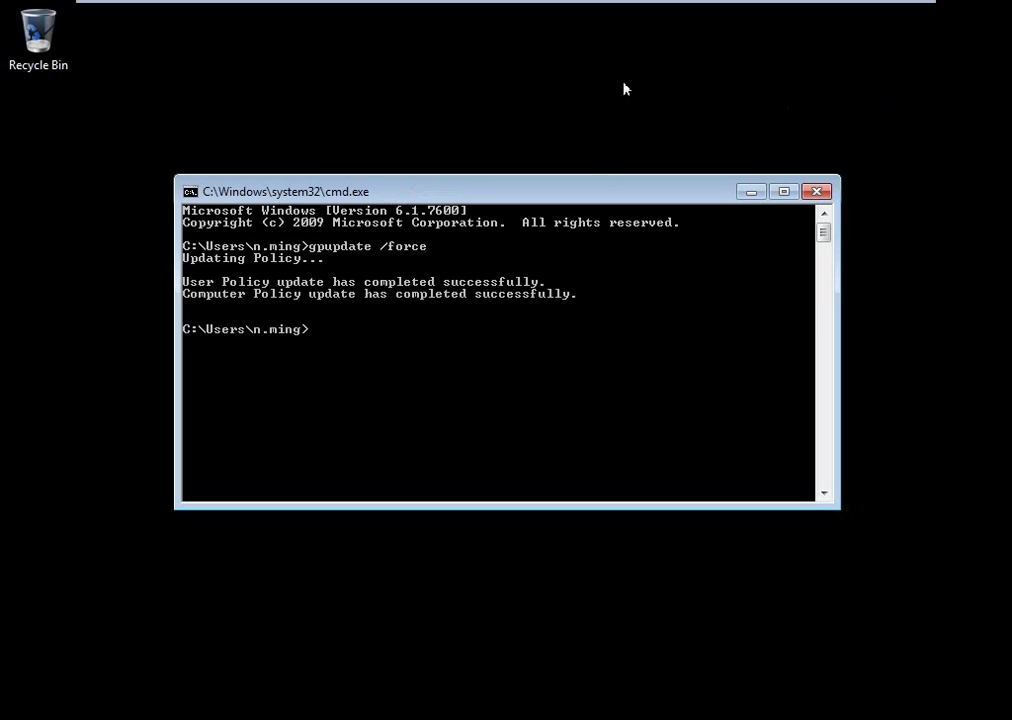
click(818, 193)
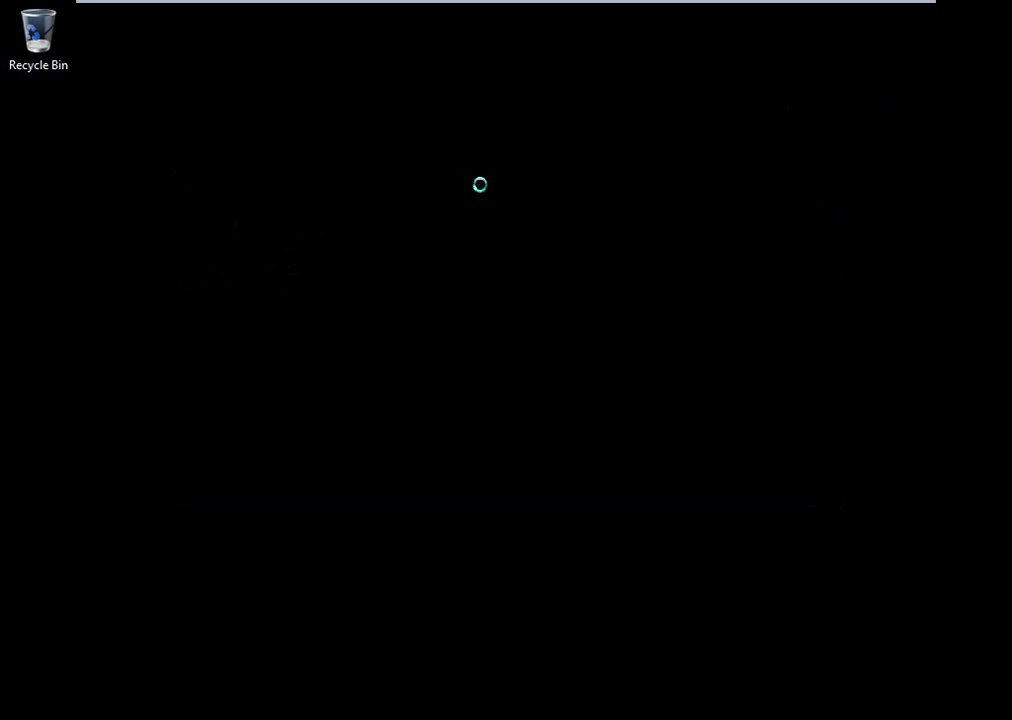
right_click(484, 189)
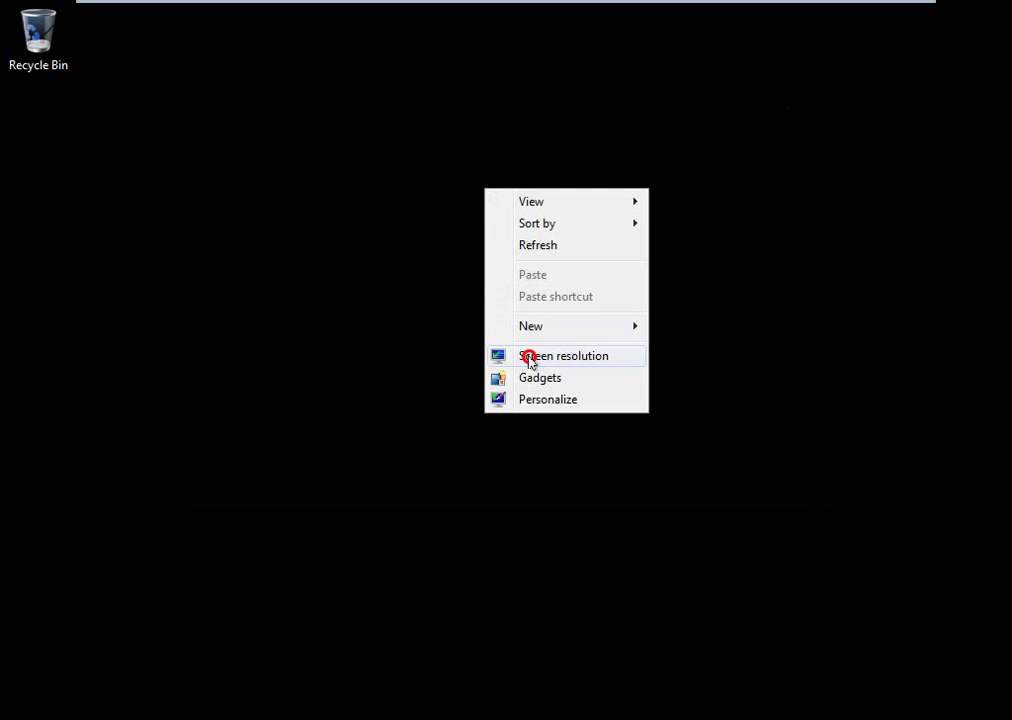
click(535, 399)
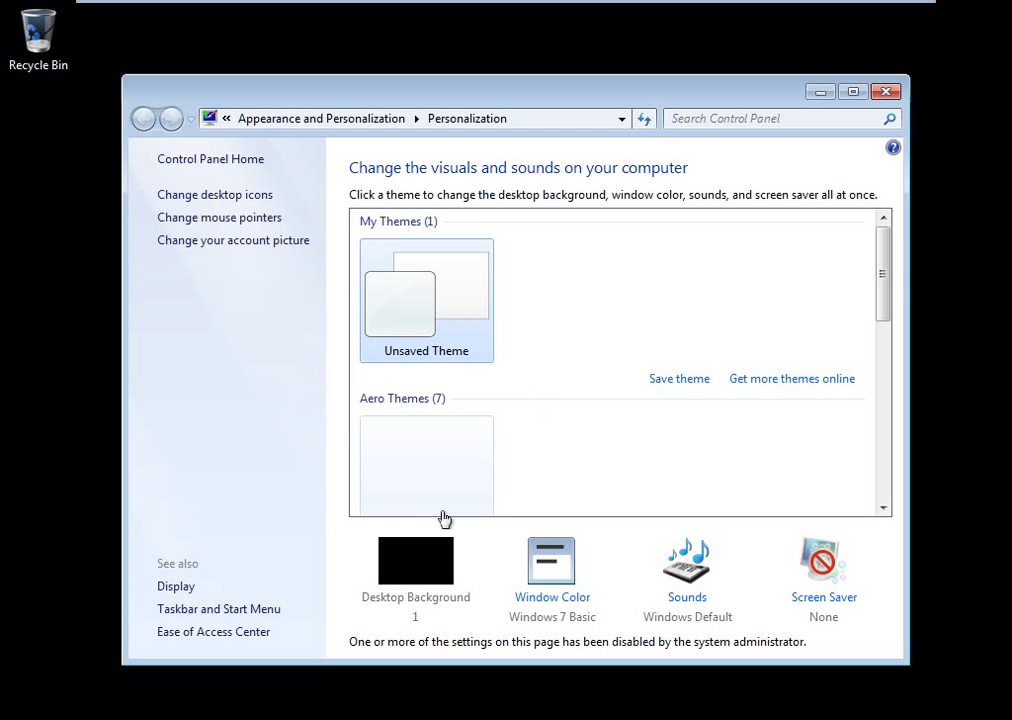
click(452, 305)
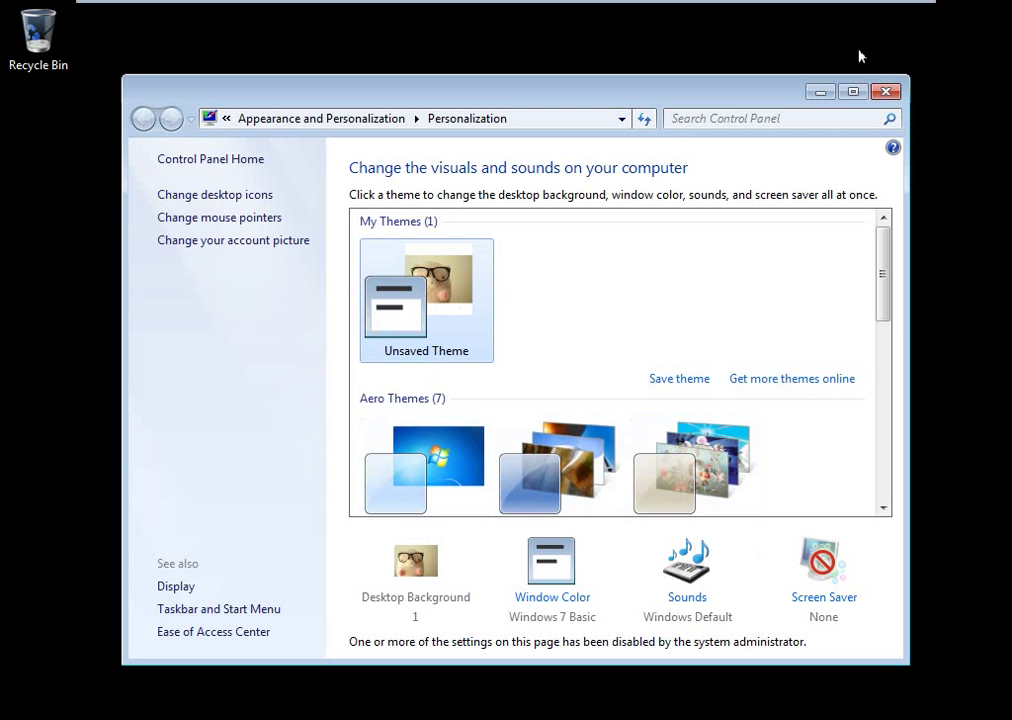
scroll(789, 321, down, 3)
scroll(789, 321, down, 2)
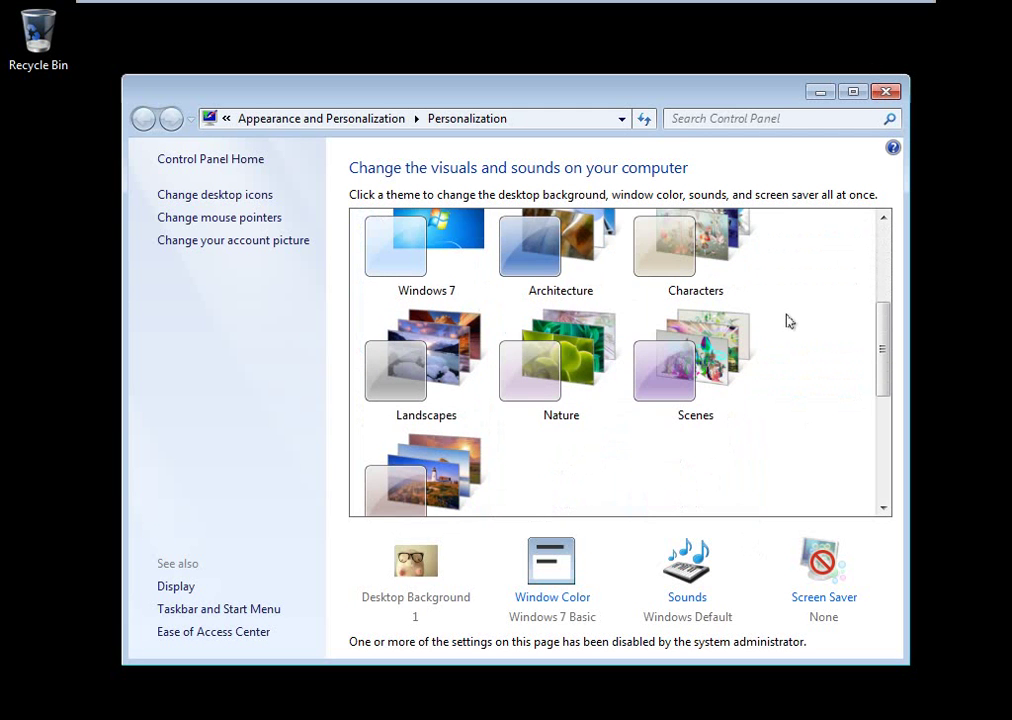
click(885, 90)
key(super)
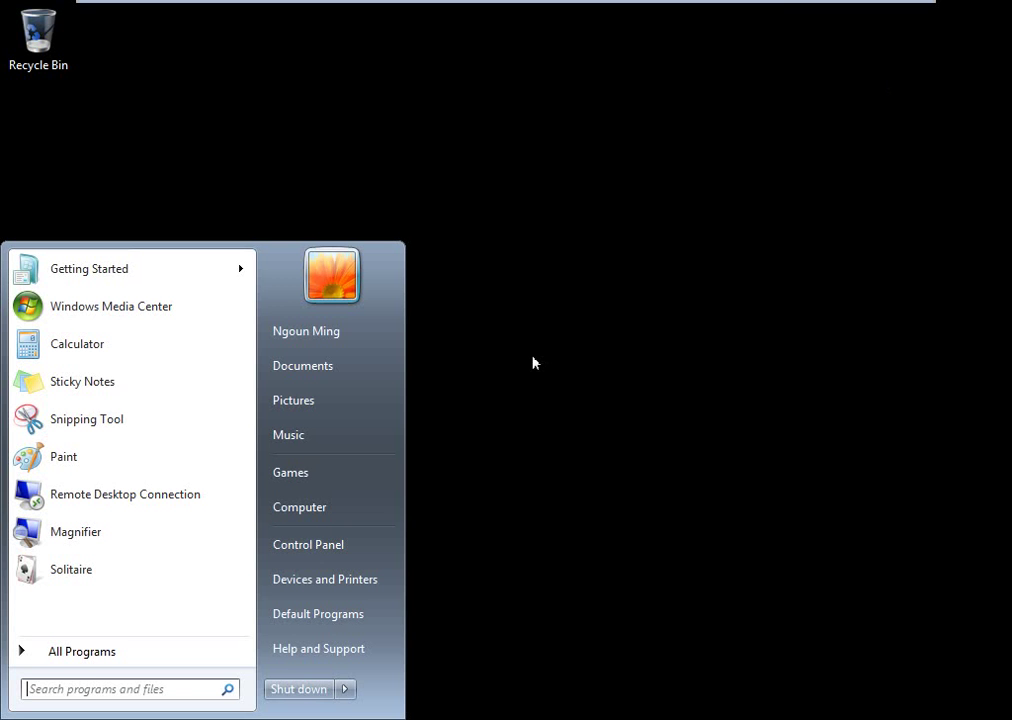
Log the user off and log back on with the account password.
mouse_move(344, 690)
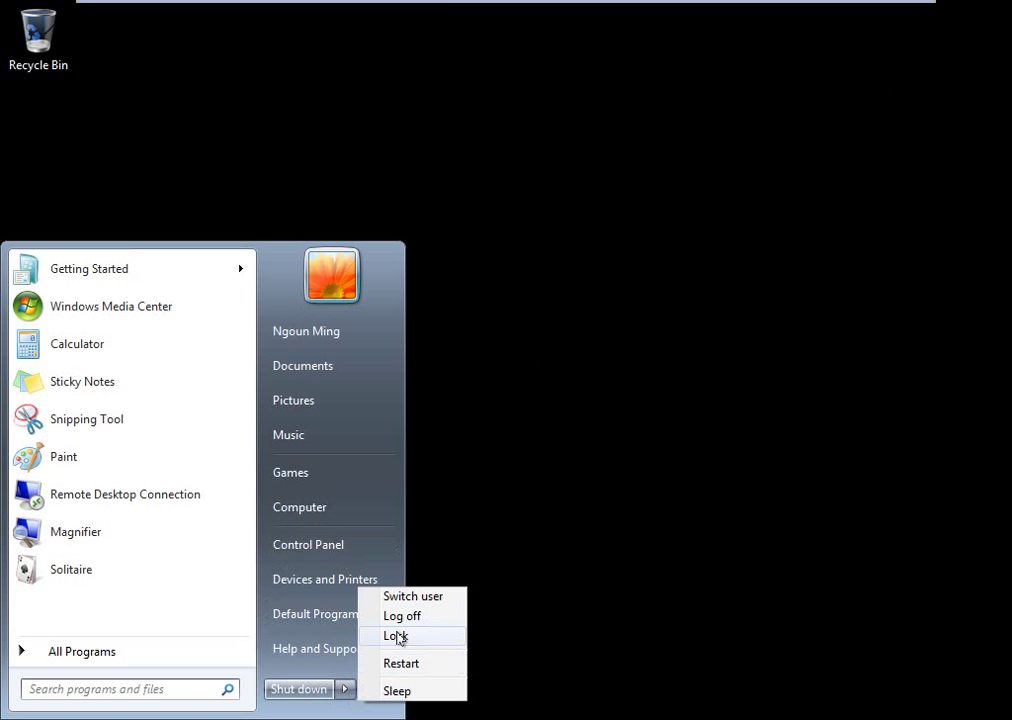
click(400, 617)
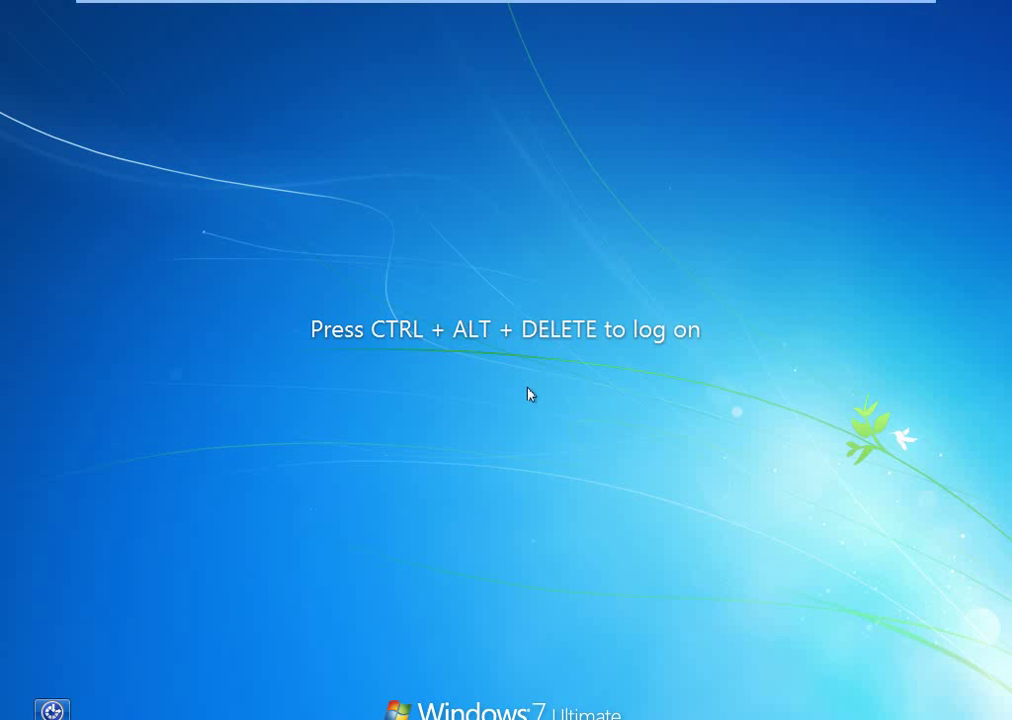
key(ctrl+alt+Delete)
text(••••)
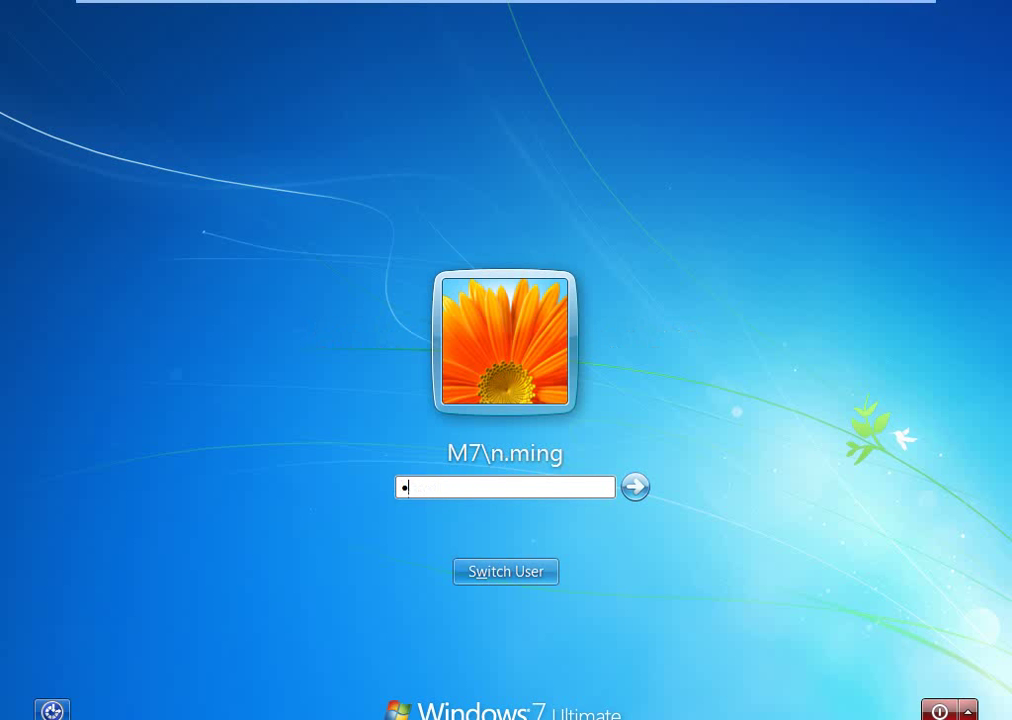
text(•••••••••)
key(Return)
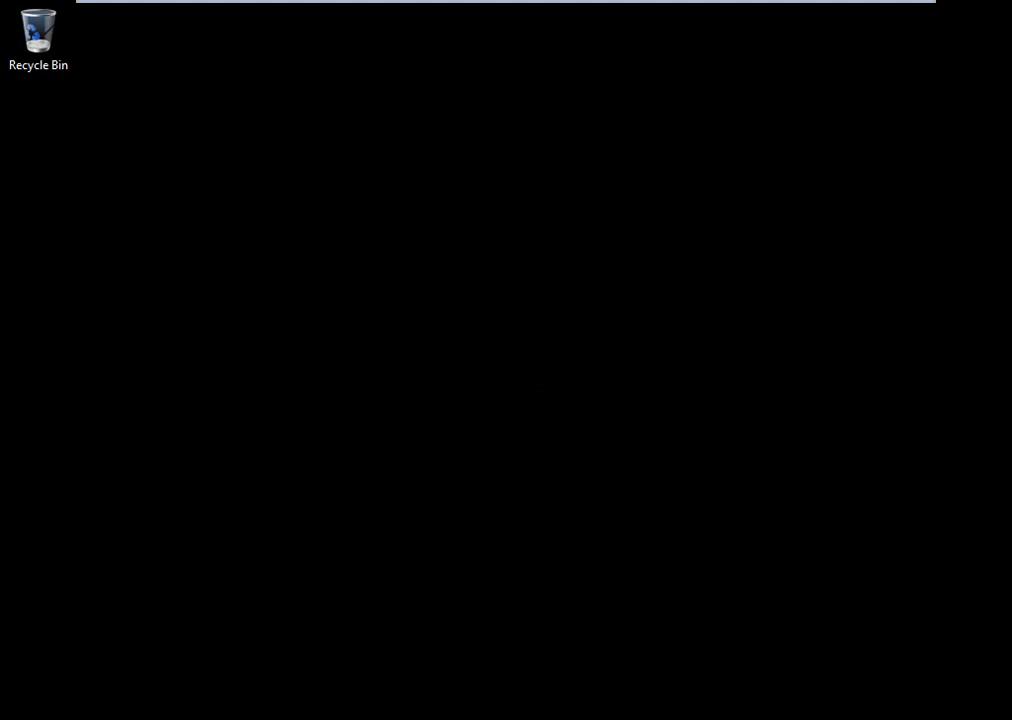
Restart the Windows 7 client from the Start menu's shutdown options.
key(super)
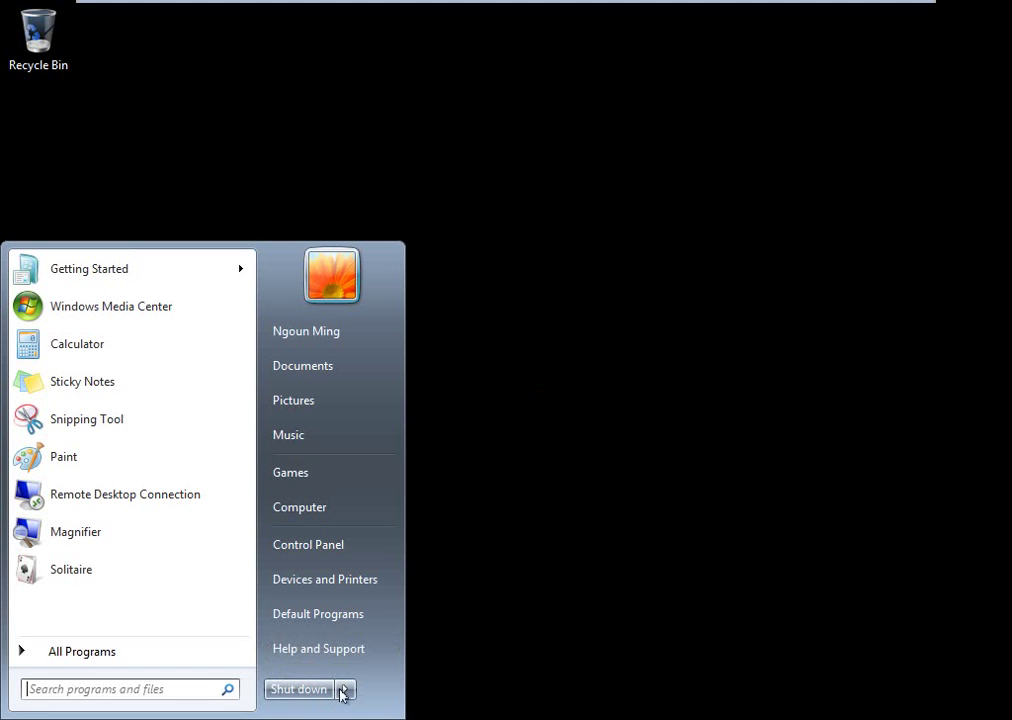
click(341, 692)
click(395, 665)
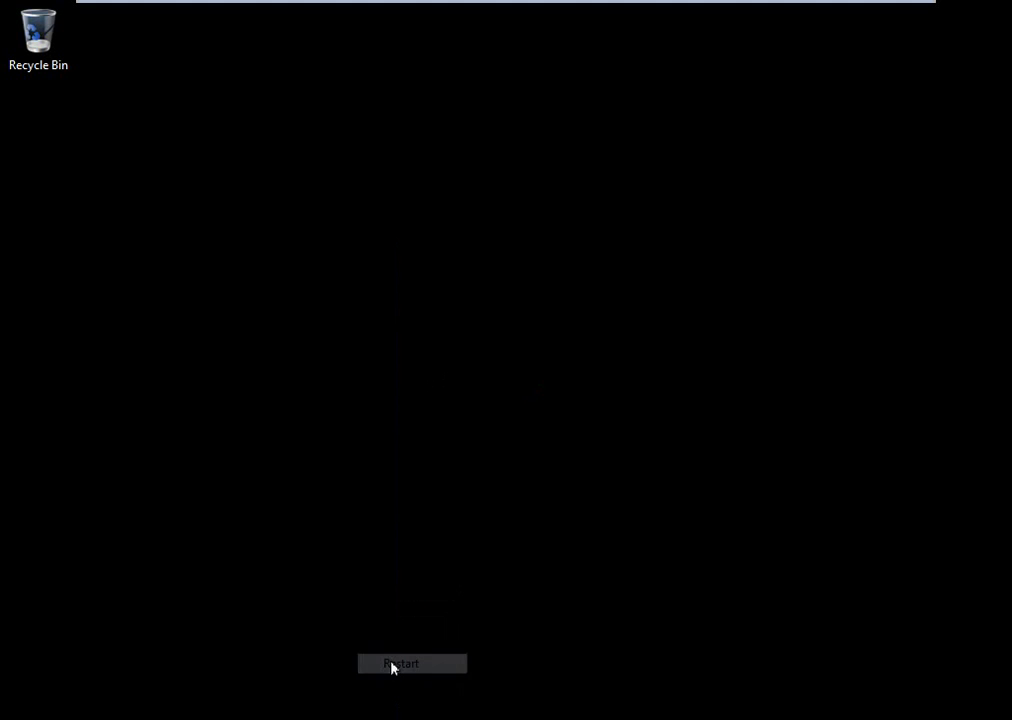
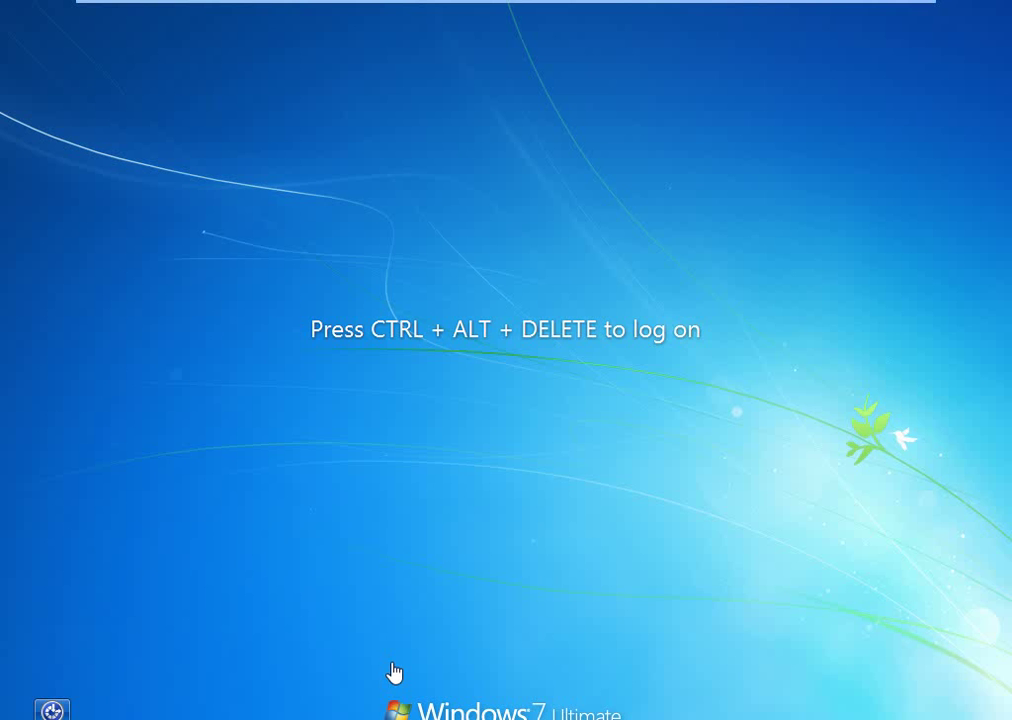
Log on to the Windows 7 client as the first domain user with their password.
key(ctrl+alt+Delete)
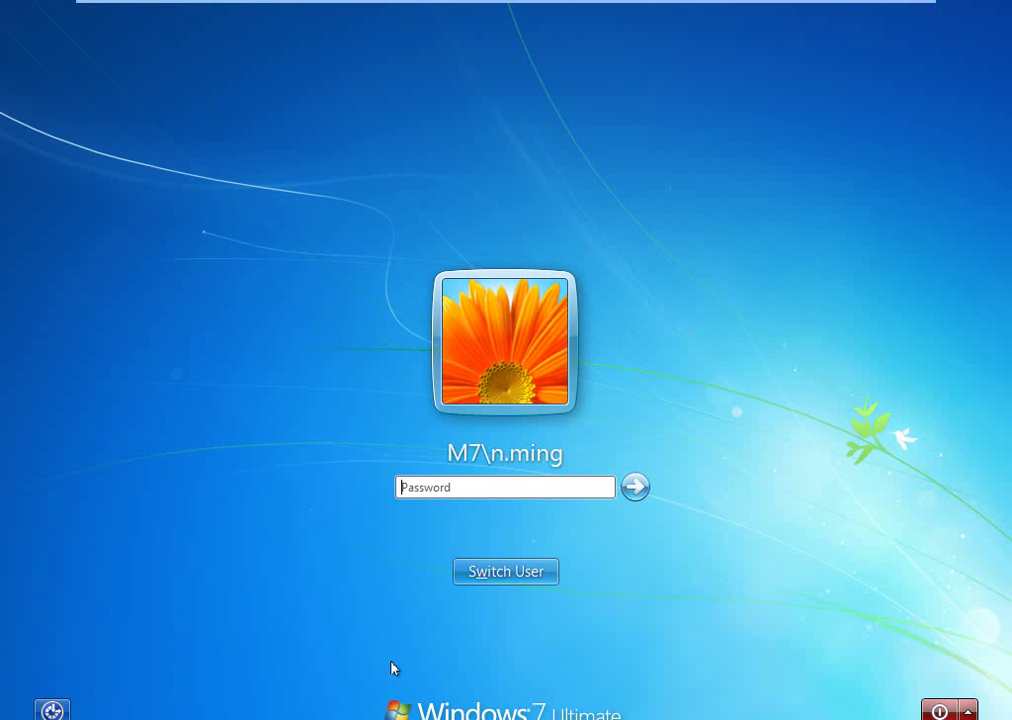
text(*****)
key(BackSpace)
key(BackSpace)
key(BackSpace)
key(BackSpace)
key(BackSpace)
text(**********)
key(Return)
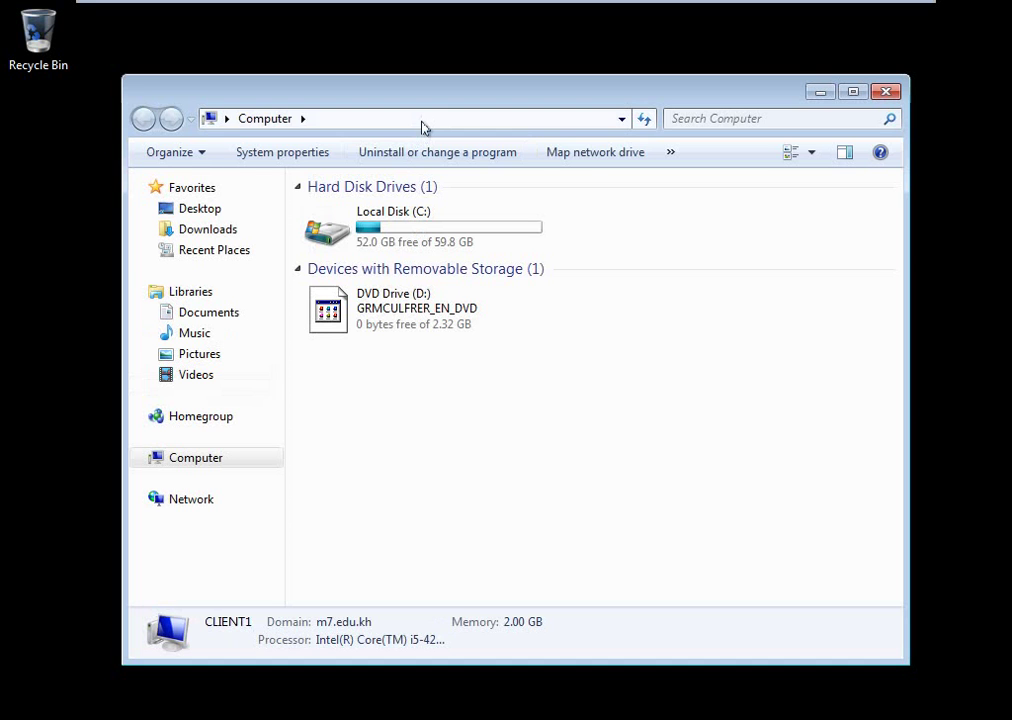
Browse to the \\192.168.0.1\wallpaper share and open its JPEG file 1.
click(425, 122)
text(\\12)
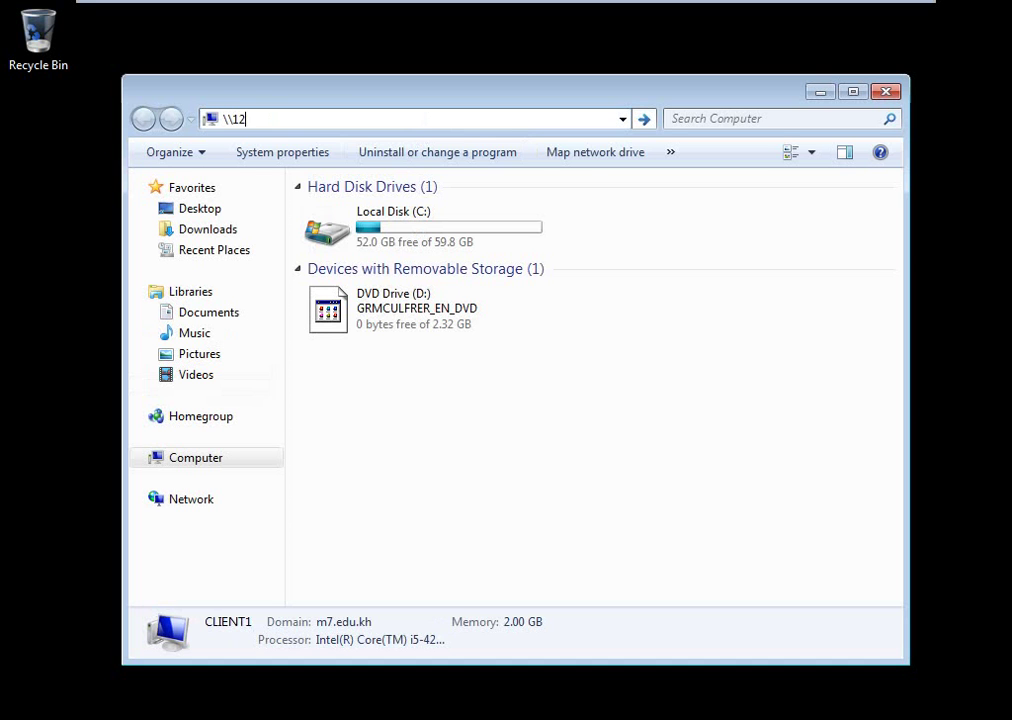
text(91)
key(BackSpace)
key(BackSpace)
key(BackSpace)
text(92.168.0.1\)
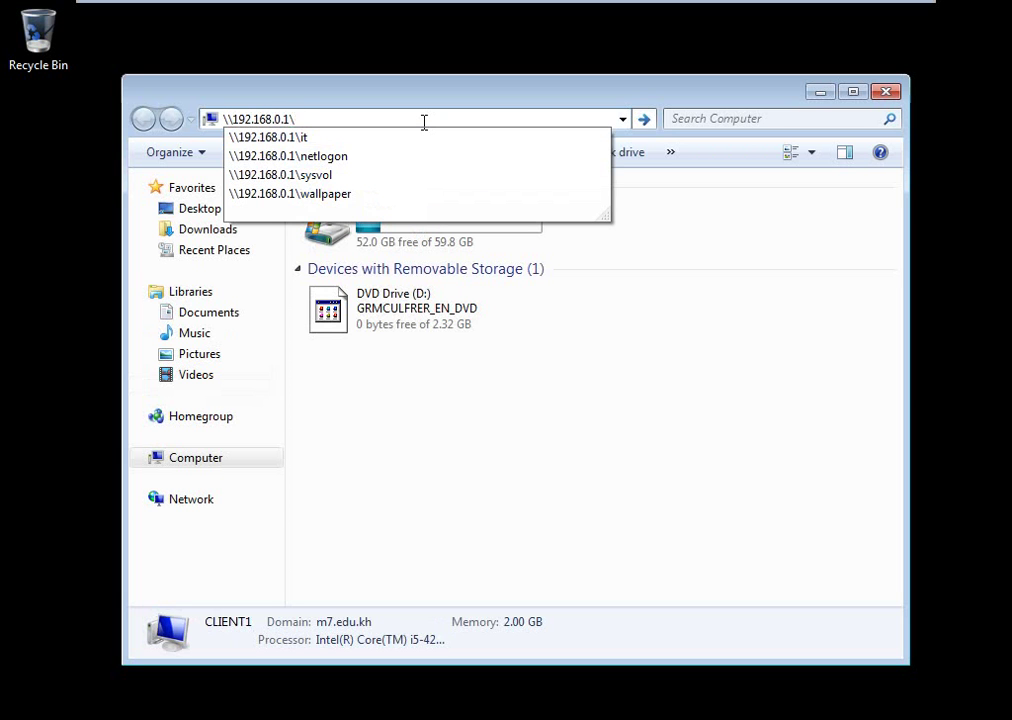
key(Down)
key(Down)
key(Down)
key(Down)
key(Return)
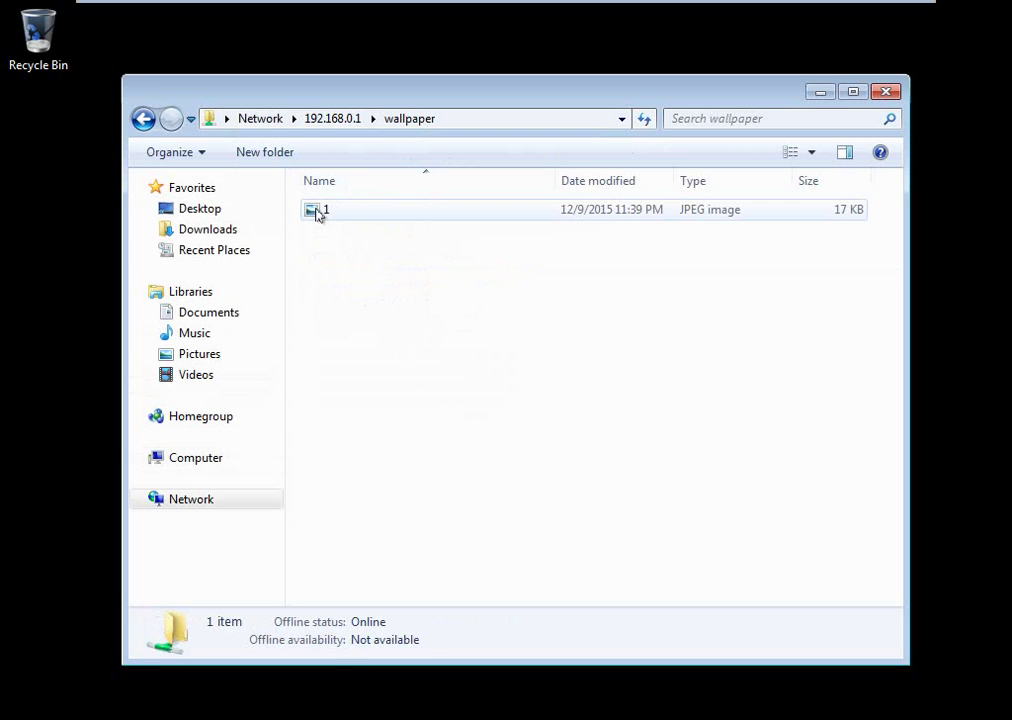
click(318, 213)
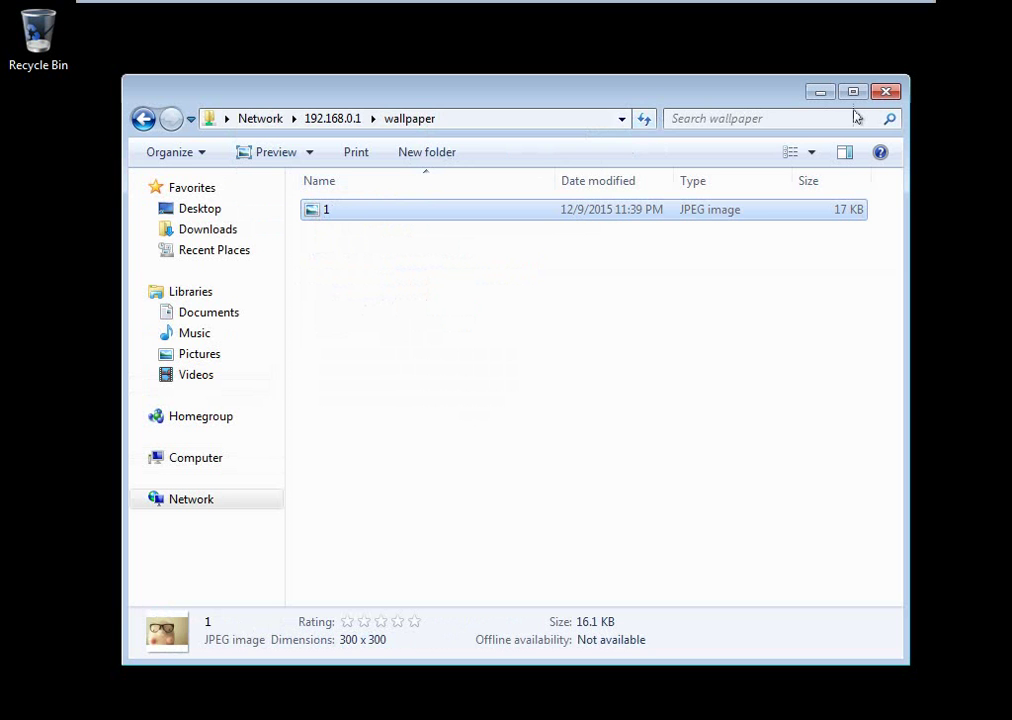
Close the share window and bring up the Start menu's log-off choices.
click(885, 91)
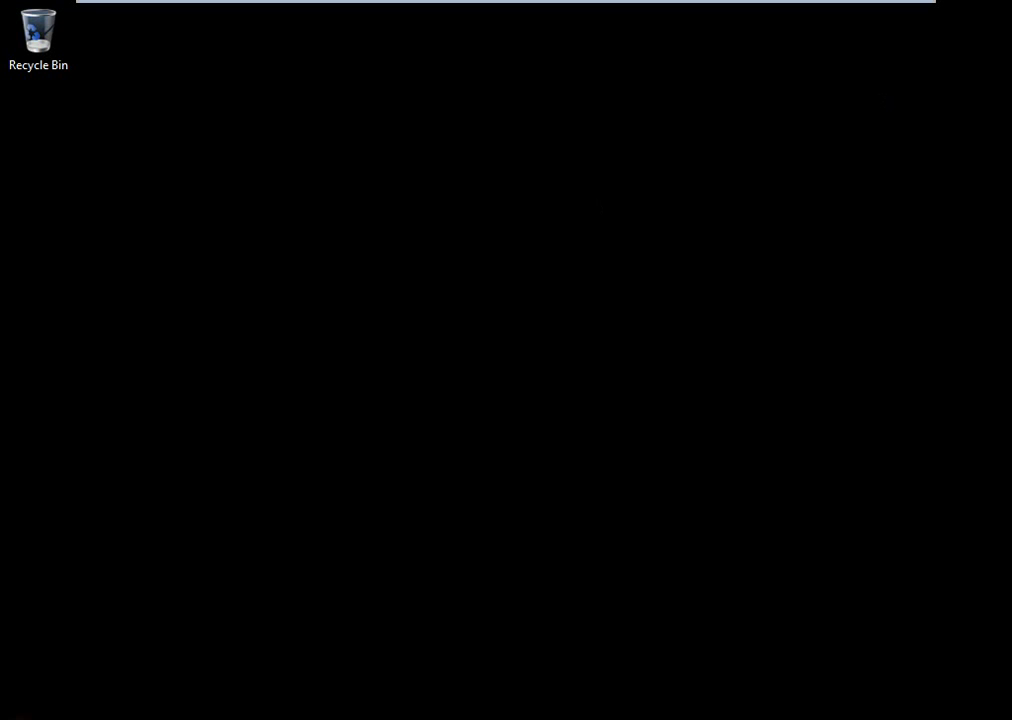
click(22, 717)
click(345, 690)
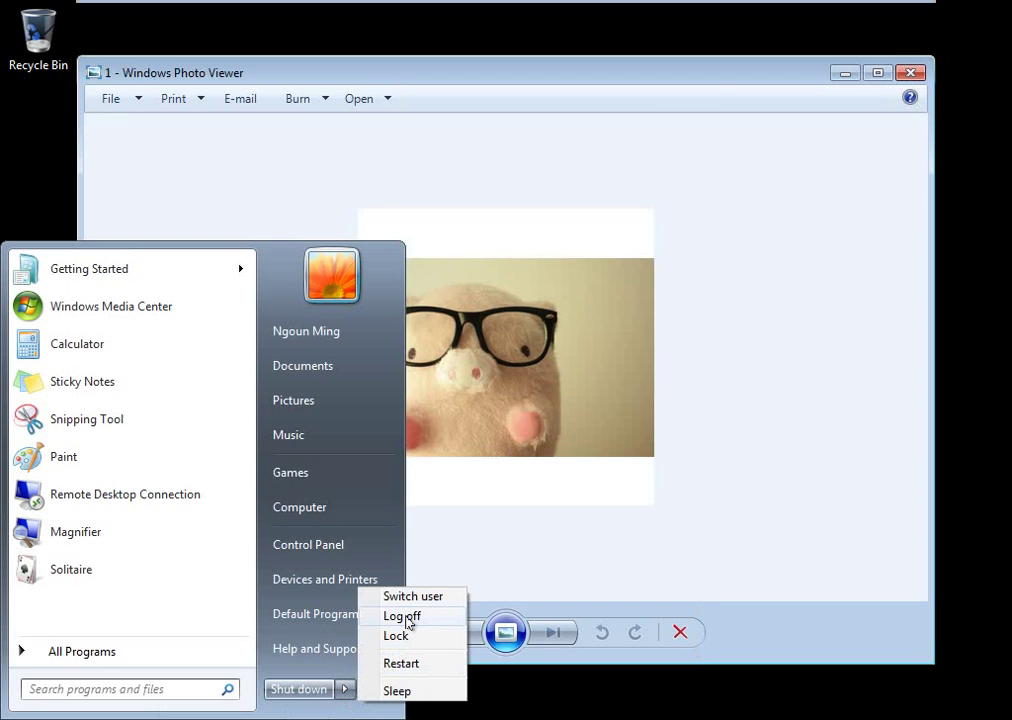
Log off the first user and choose Other User at the logon screen.
click(405, 618)
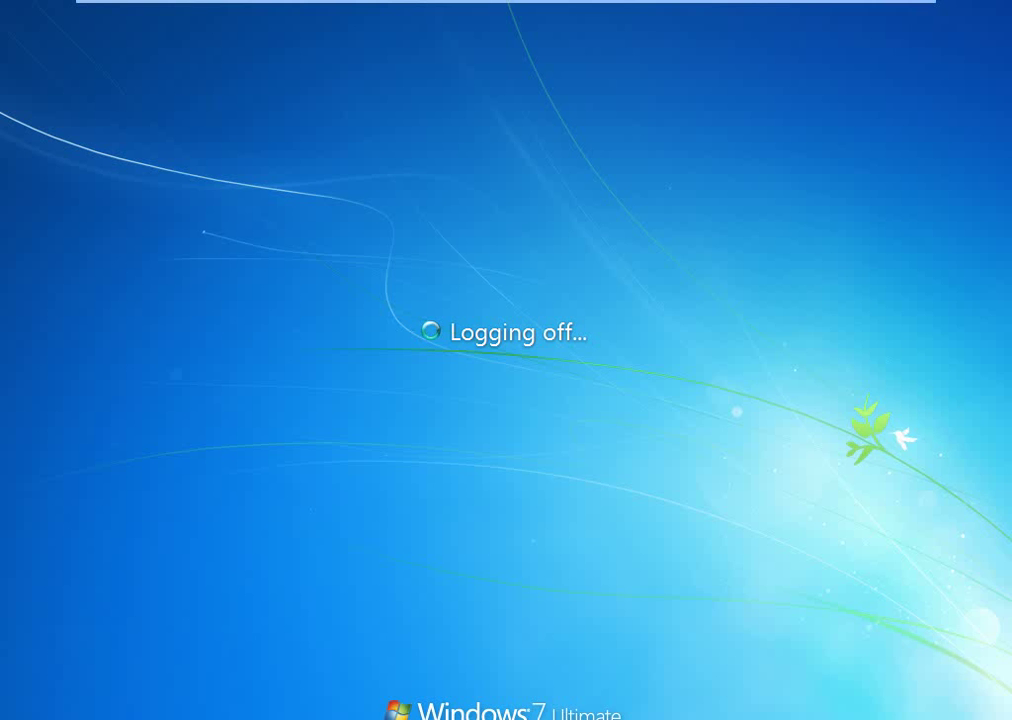
key(ctrl+alt+Delete)
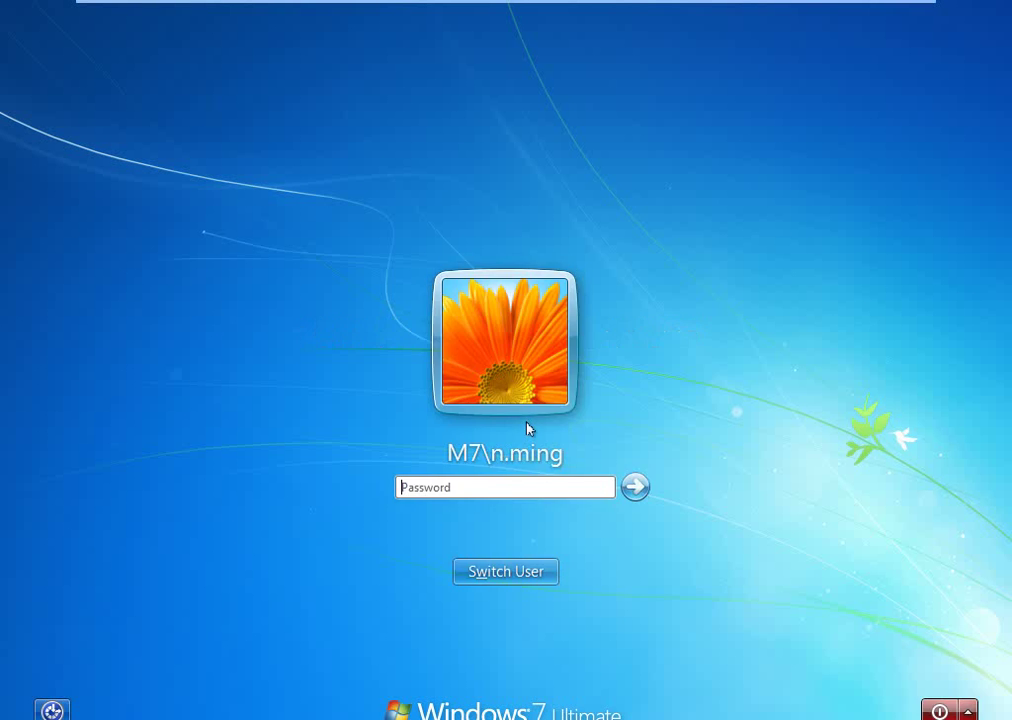
key(Escape)
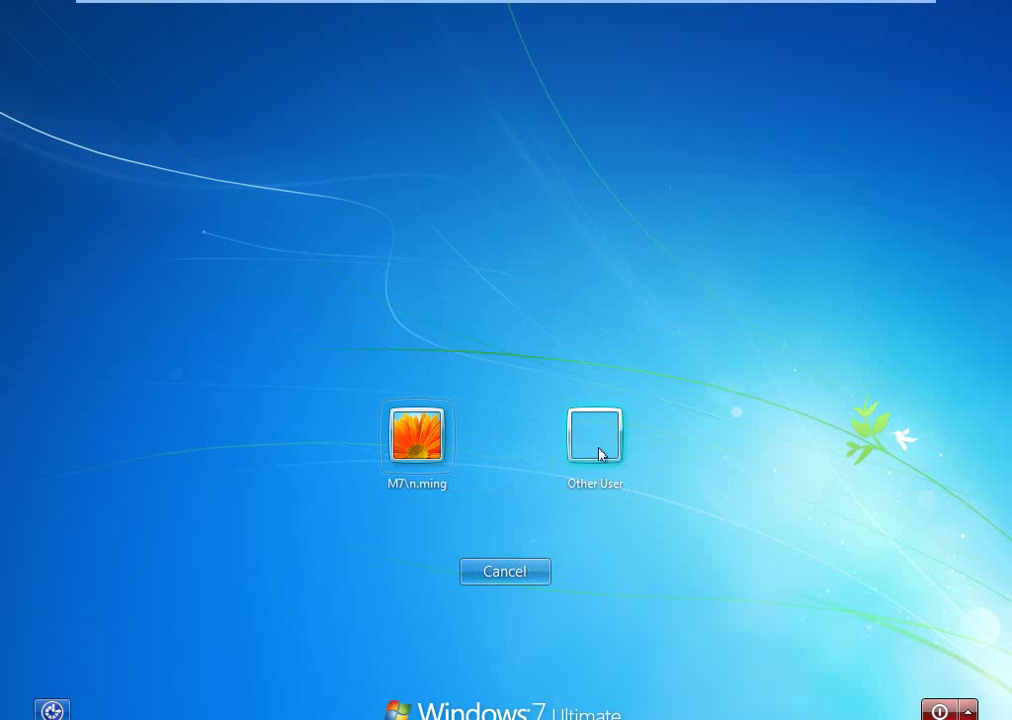
click(598, 440)
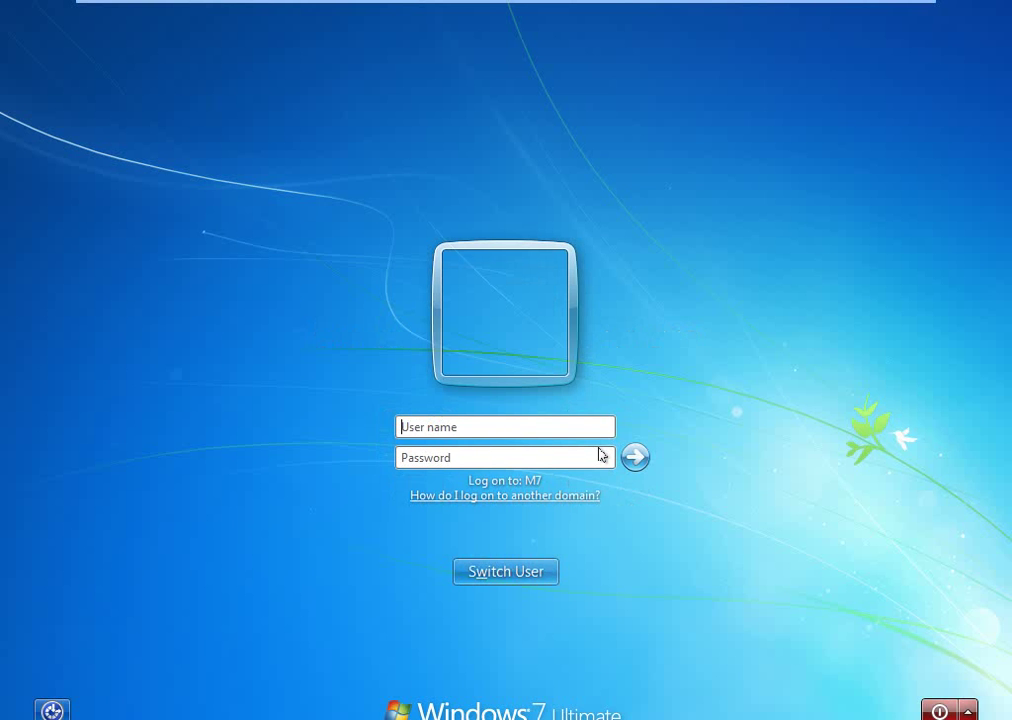
Sign in as the second domain user with their user name and password.
key(Tab)
text(•••••••••)
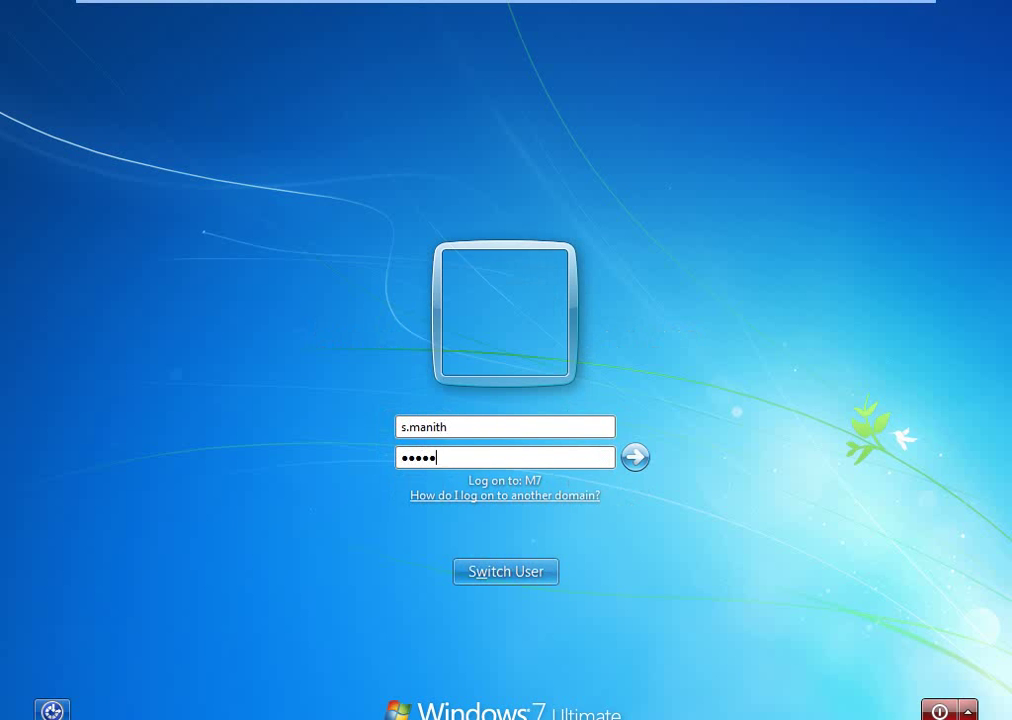
text(•••)
key(Return)
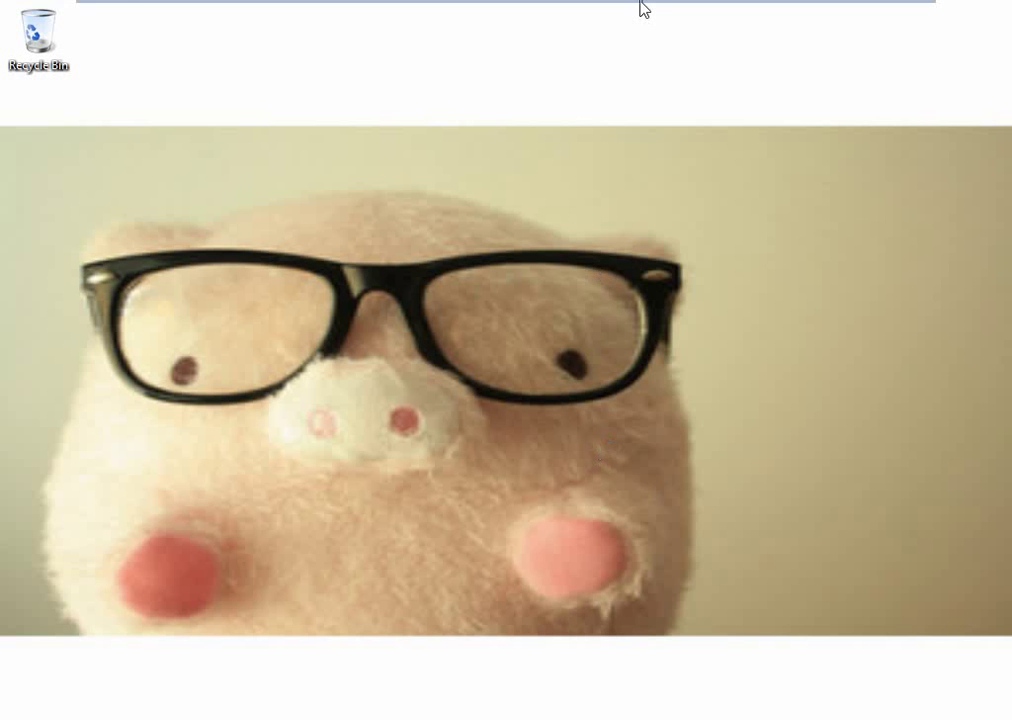
Return to the Windows 7 x64 virtual machine from the VMware tabs.
mouse_move(643, 12)
key(super+e)
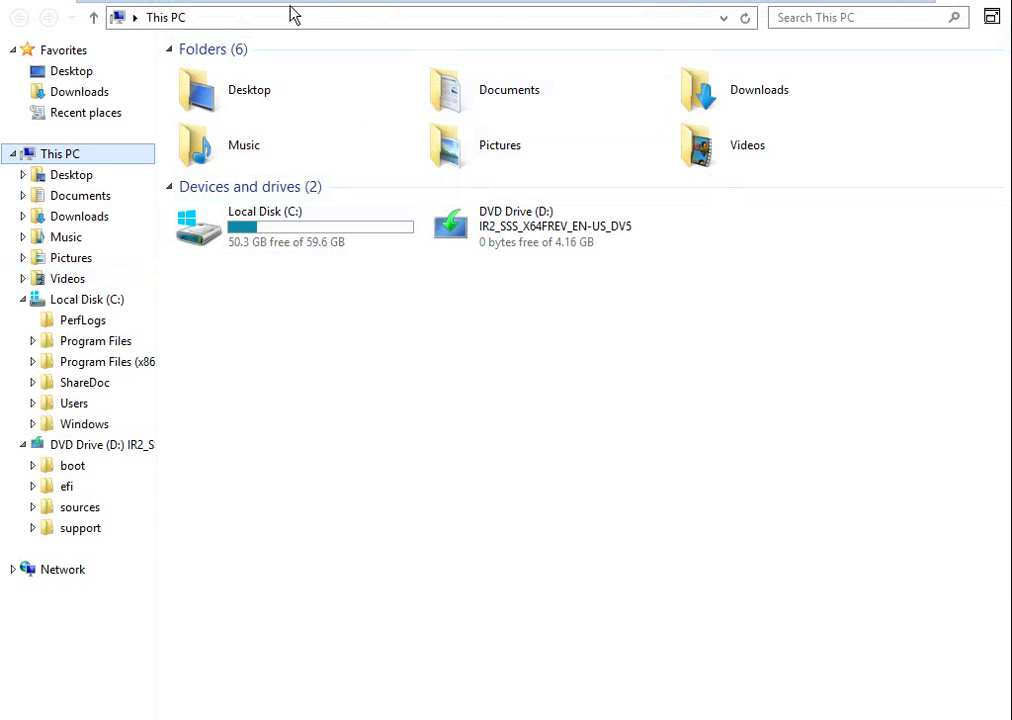
mouse_move(747, 6)
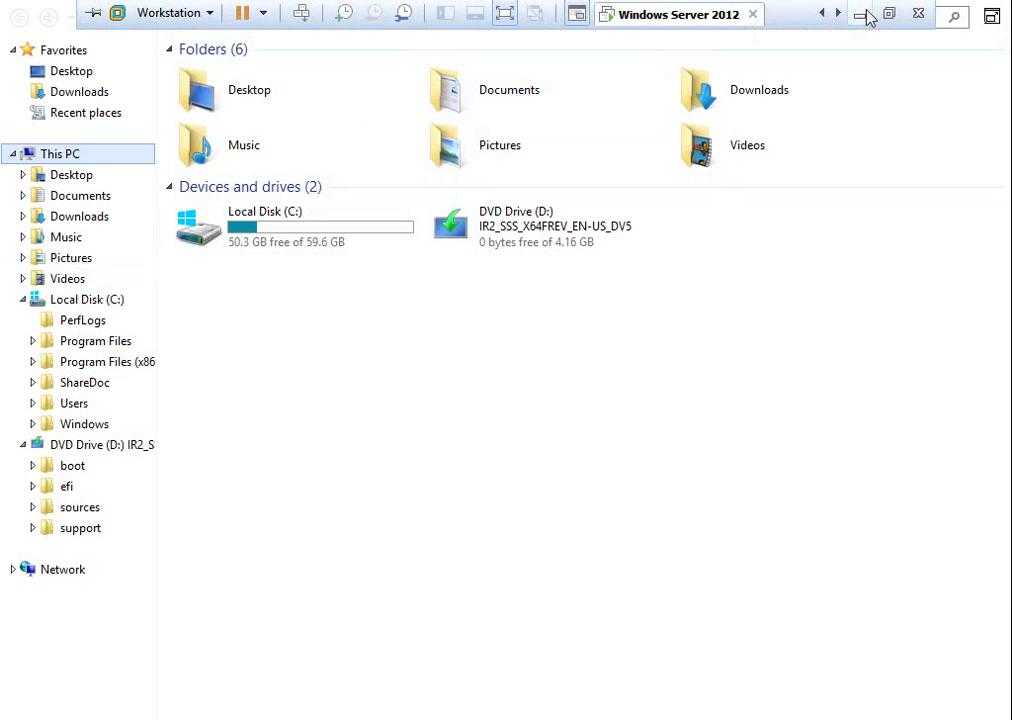
click(839, 14)
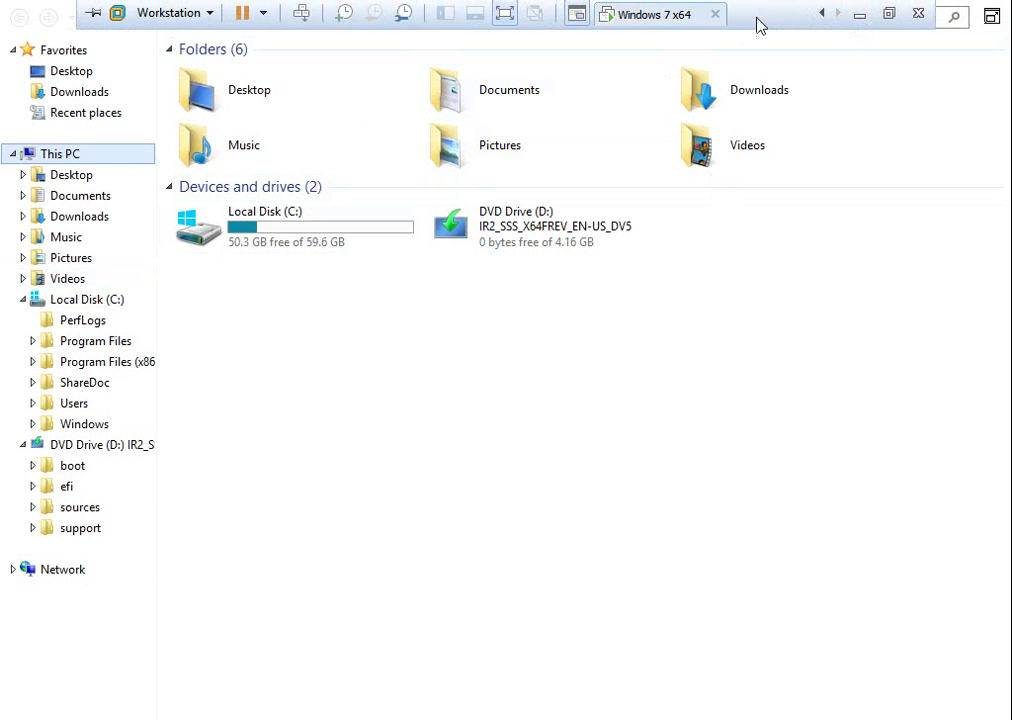
Log off the second domain user from the Start menu's shutdown options.
key(super)
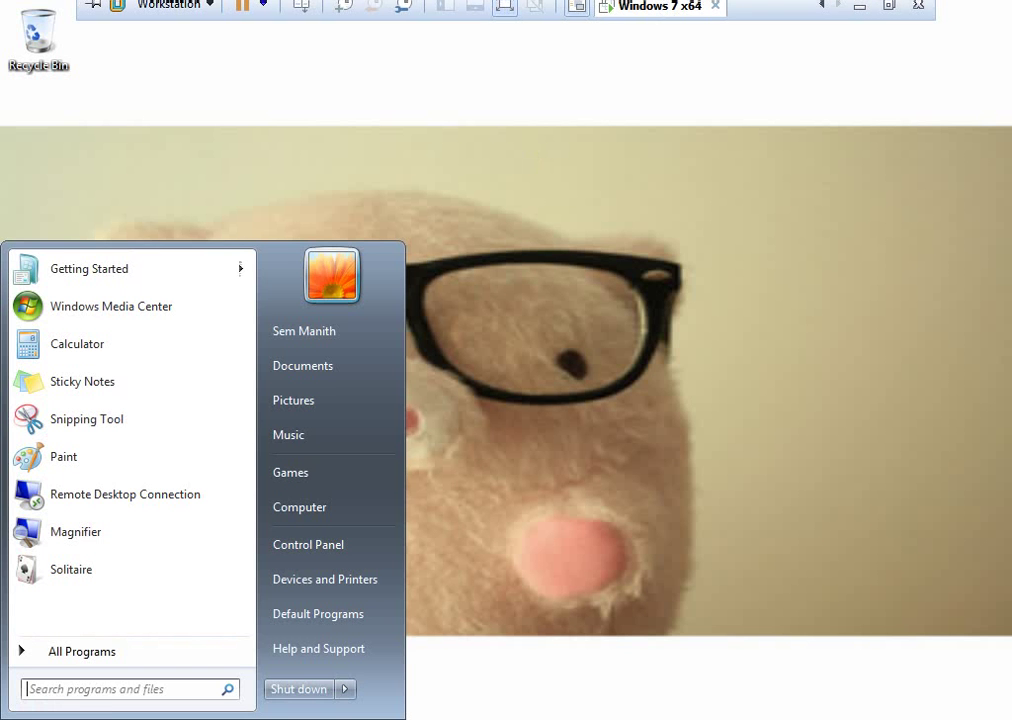
click(344, 690)
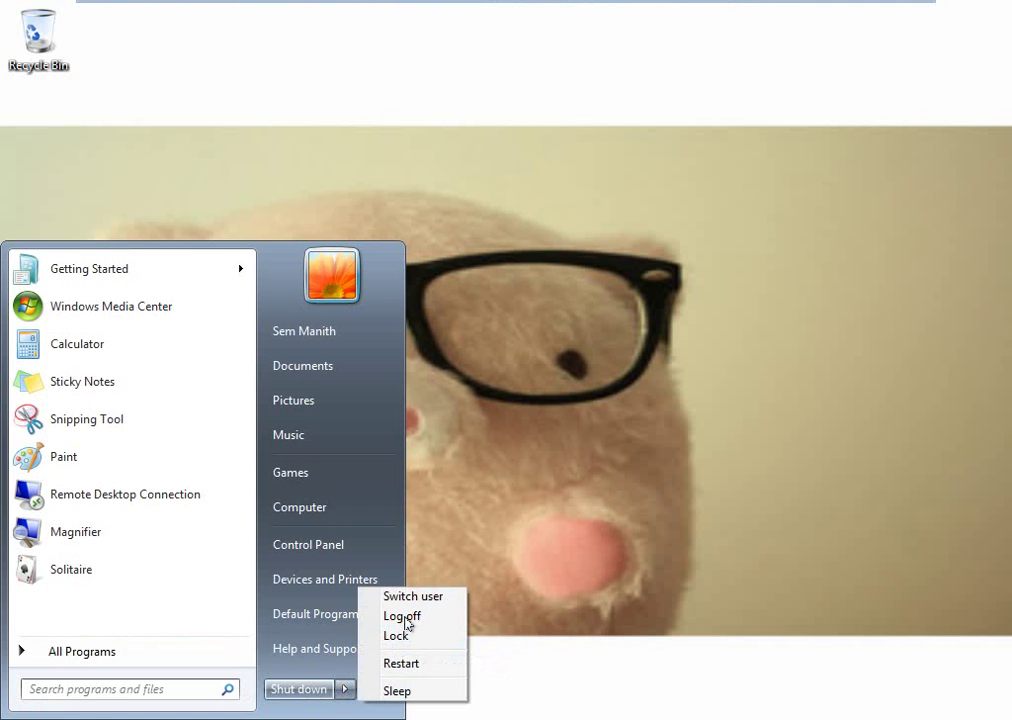
click(404, 614)
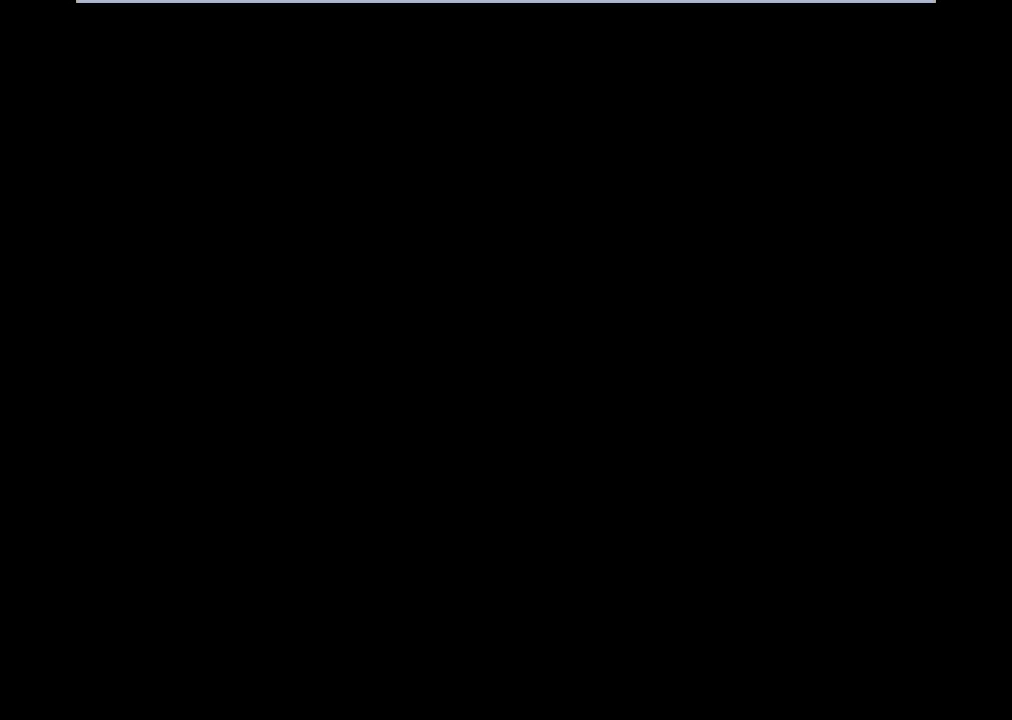
Sign in as the third domain user through Other User with their credentials.
key(ctrl+alt+Delete)
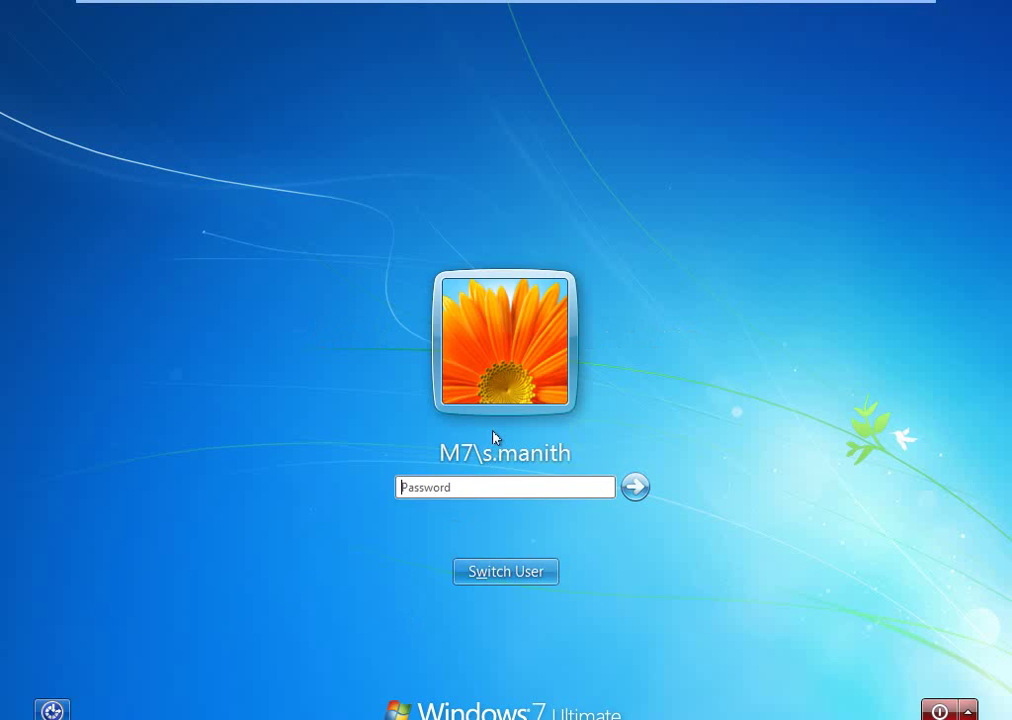
key(Escape)
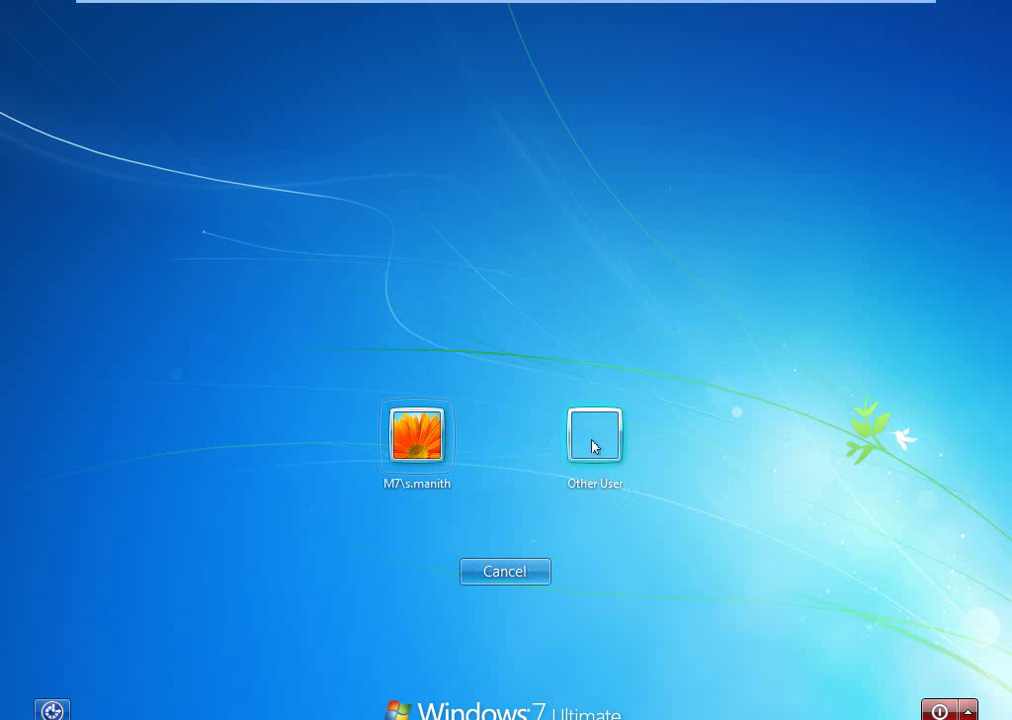
click(594, 445)
key(Tab)
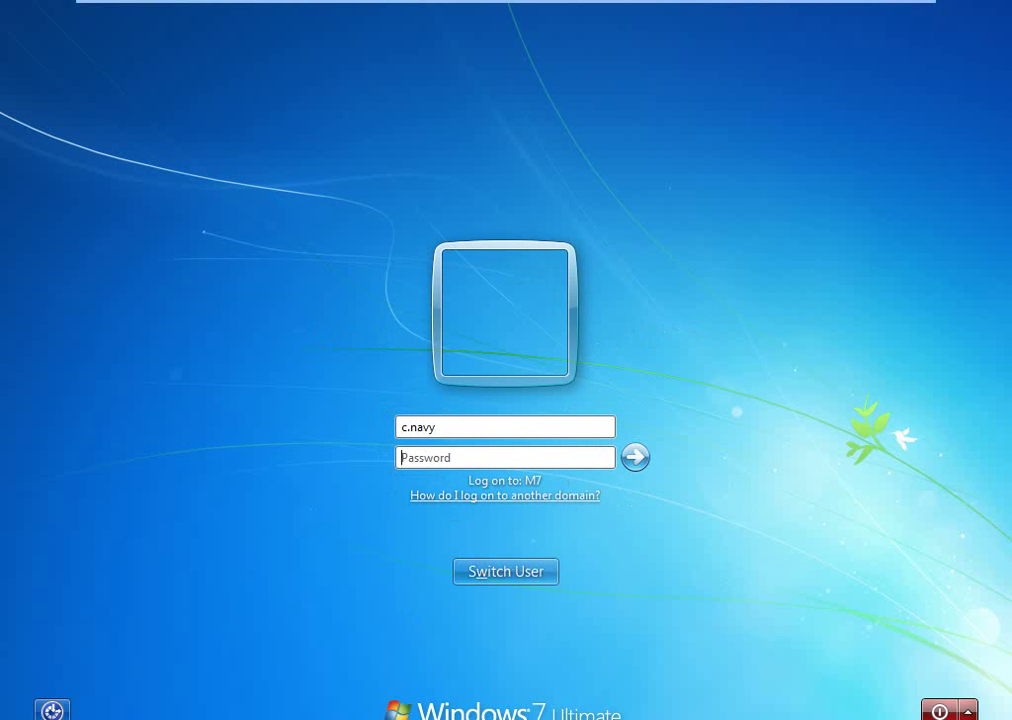
text(*******)
key(BackSpace)
key(BackSpace)
key(BackSpace)
key(BackSpace)
key(BackSpace)
key(BackSpace)
key(BackSpace)
text(*************)
key(Return)
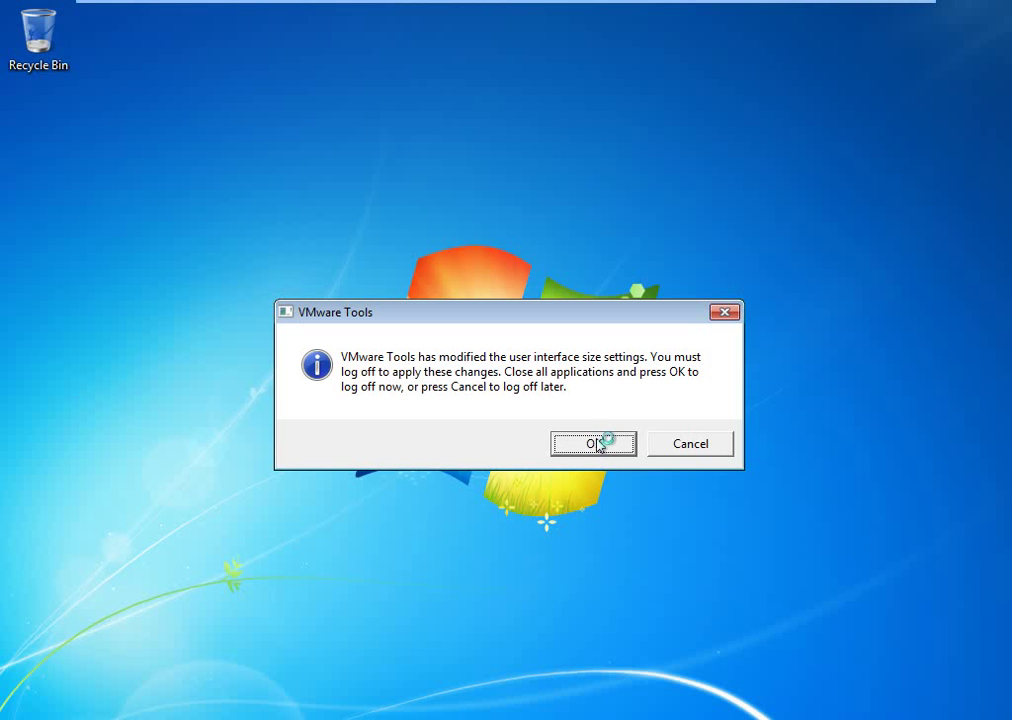
Cancel the VMware Tools log-off prompt and open an empty Run box.
click(667, 445)
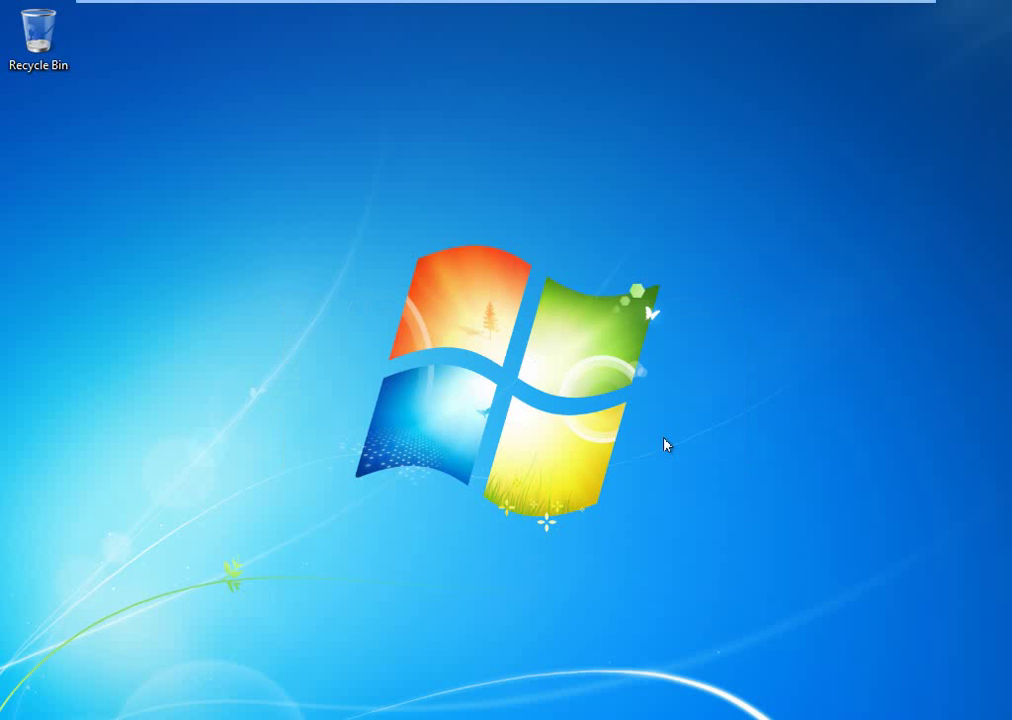
key(super+r)
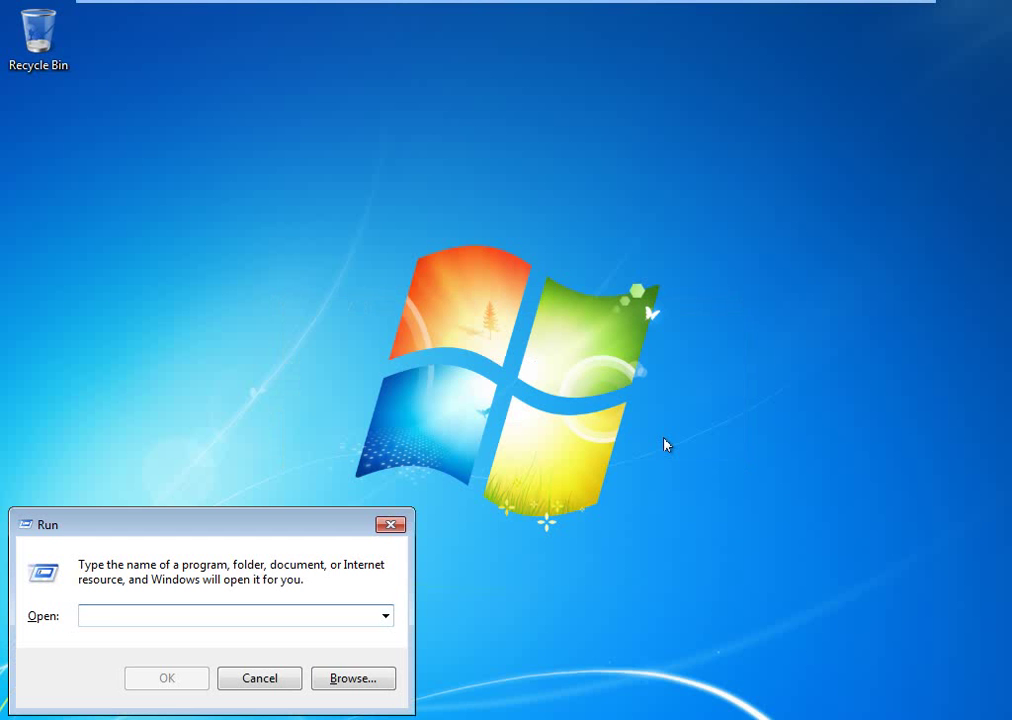
text(c)
key(BackSpace)
Launch a Command Prompt with cmd from Run, then exit it.
key(Escape)
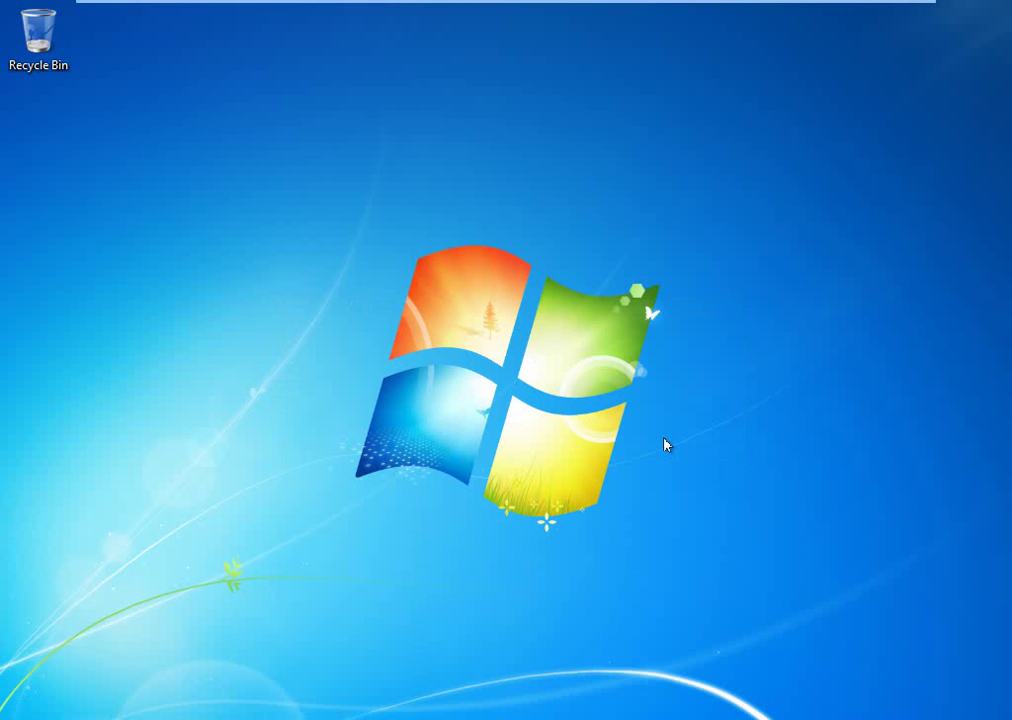
key(super+r)
text(ga)
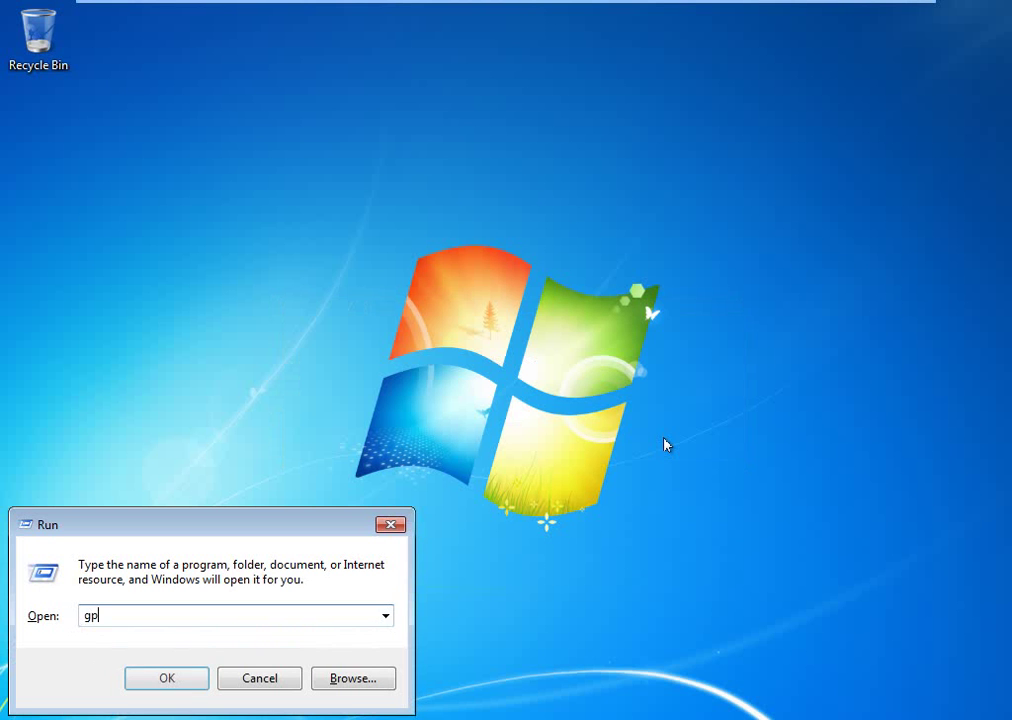
key(BackSpace)
key(BackSpace)
text(cmd)
key(Return)
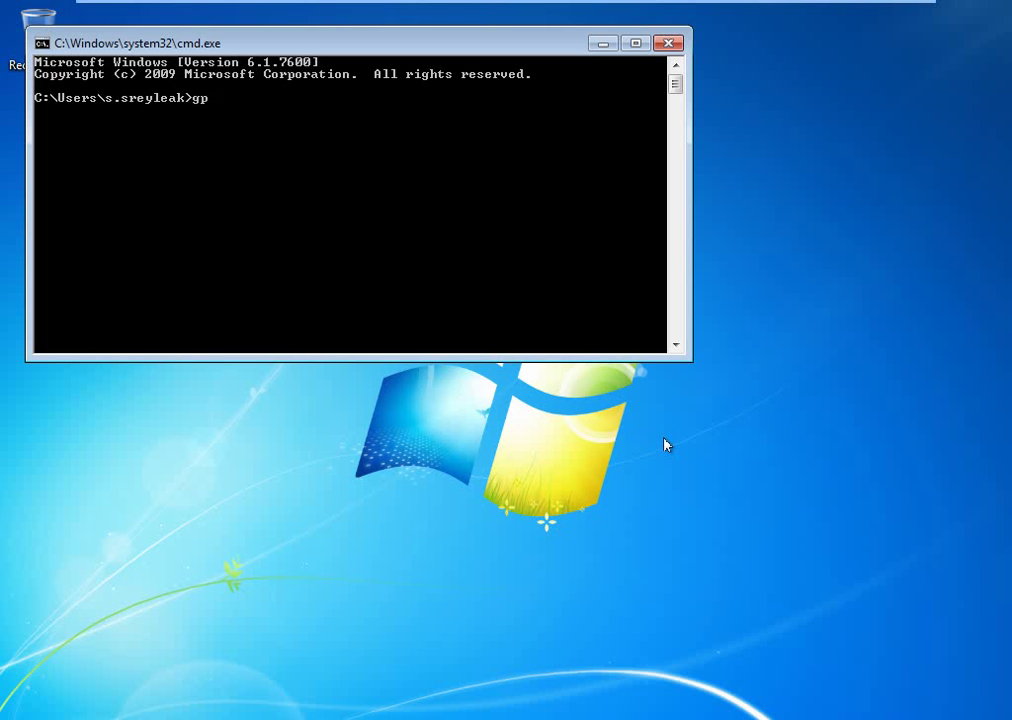
text(gp)
key(BackSpace)
text(xit)
key(Return)
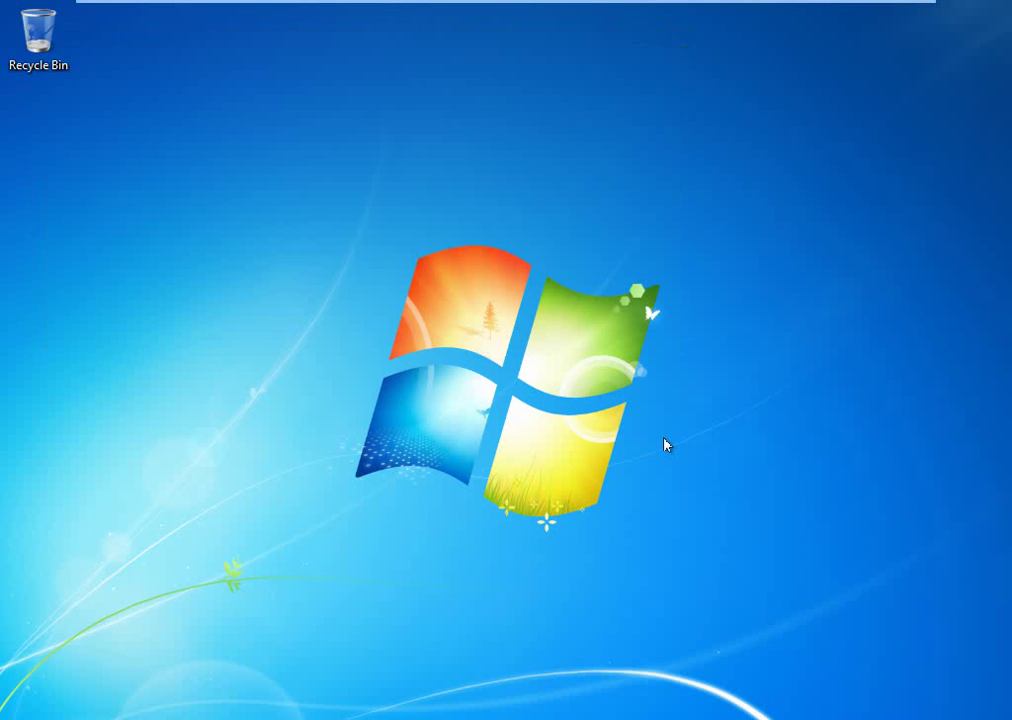
Reopen Command Prompt and run gpupdate /force to refresh the user policies.
key(super)
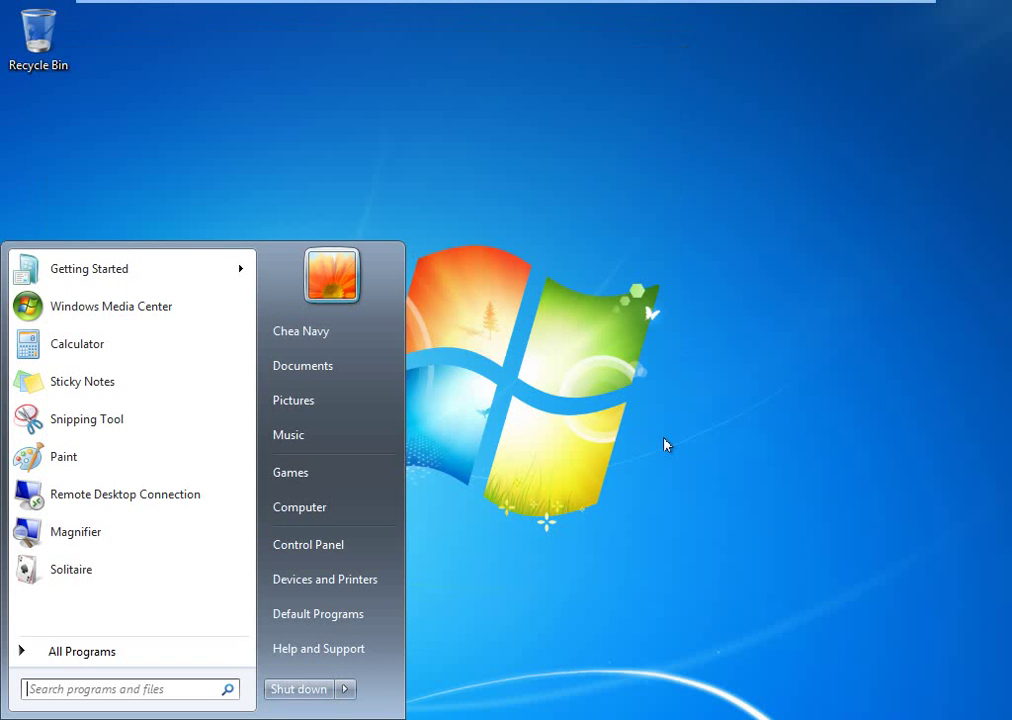
key(super)
key(super+r)
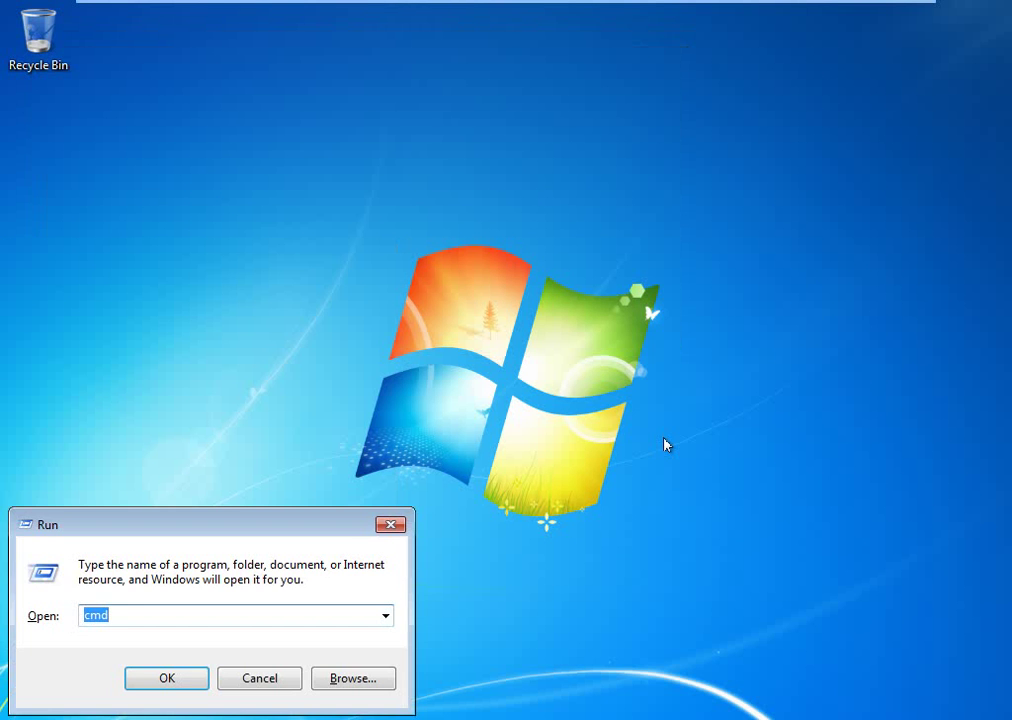
key(Return)
text(cpan)
key(BackSpace)
key(BackSpace)
key(BackSpace)
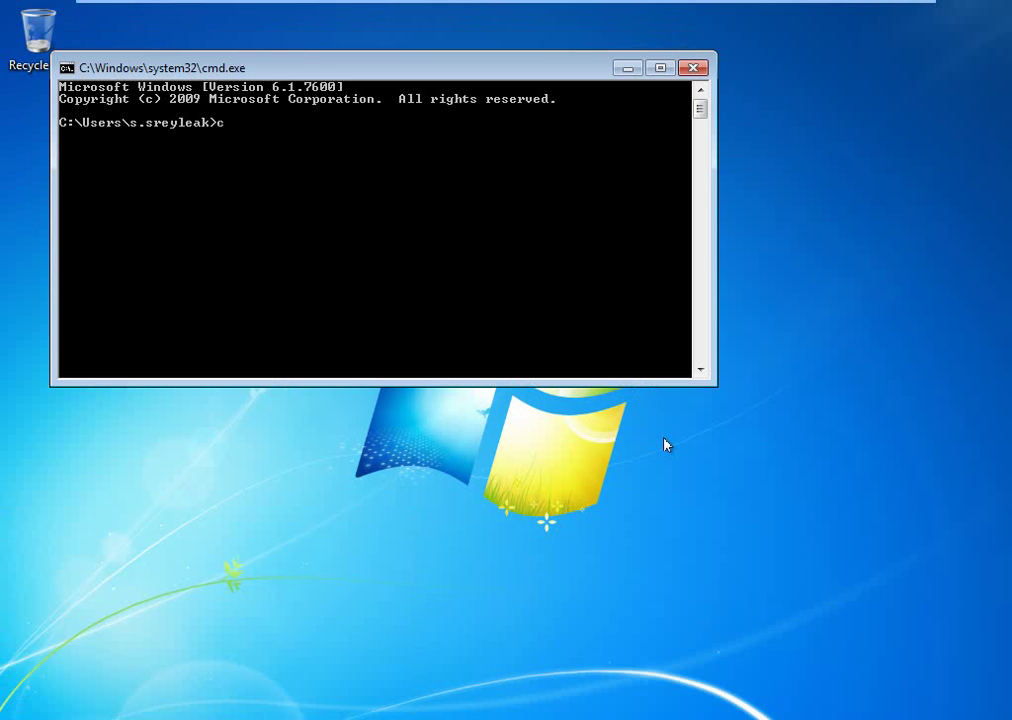
text(gpupdate /forc)
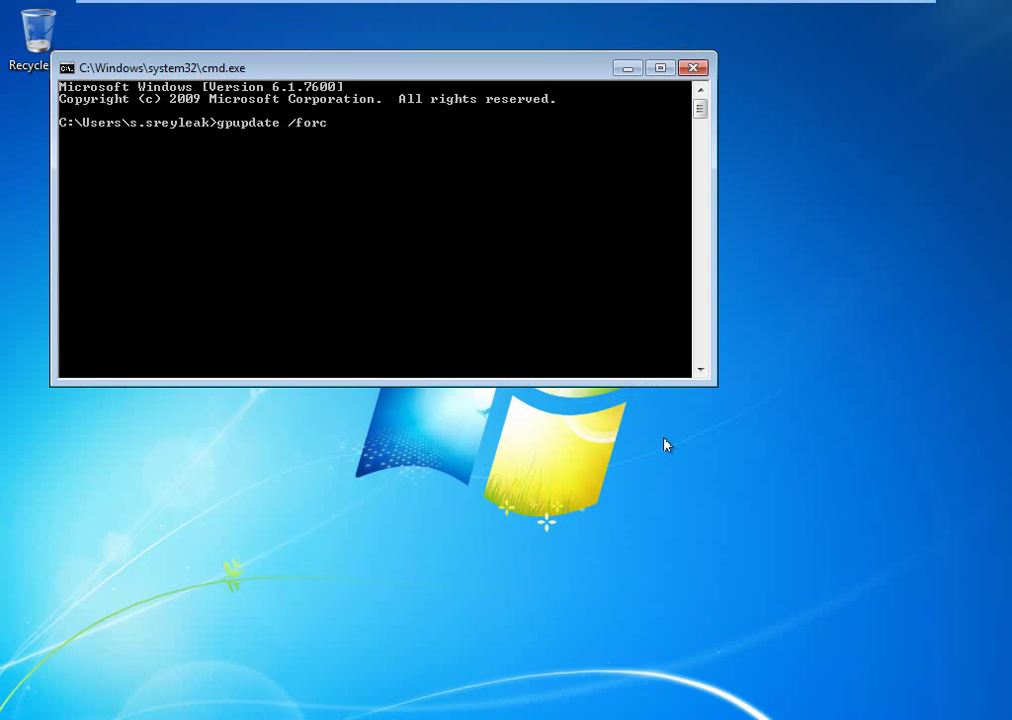
text(e)
key(Return)
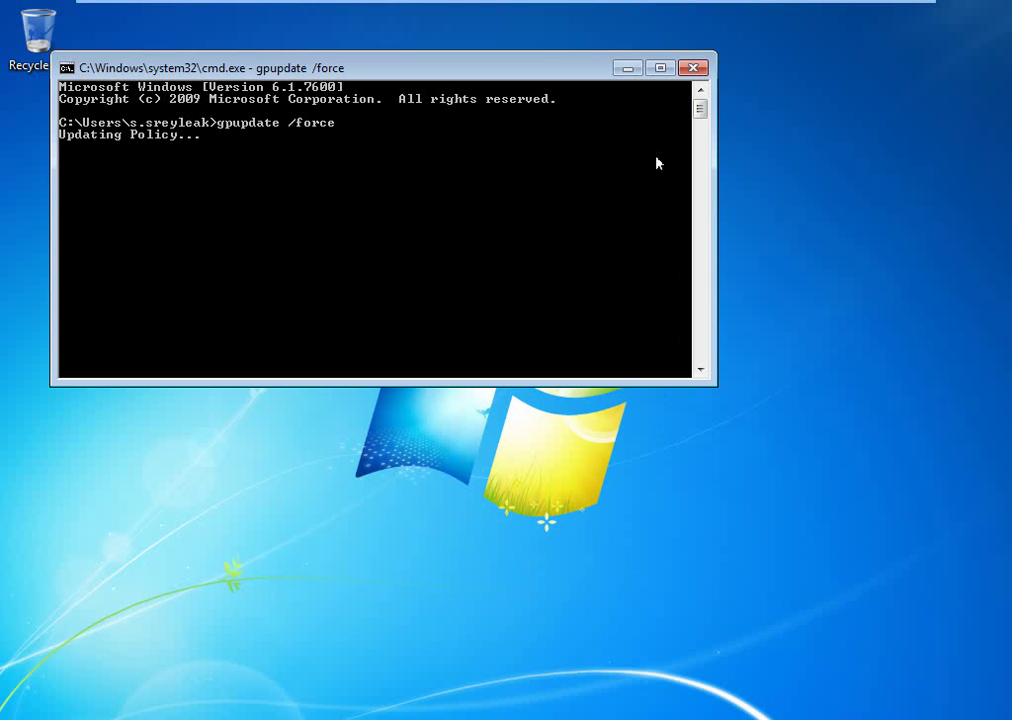
mouse_move(621, 6)
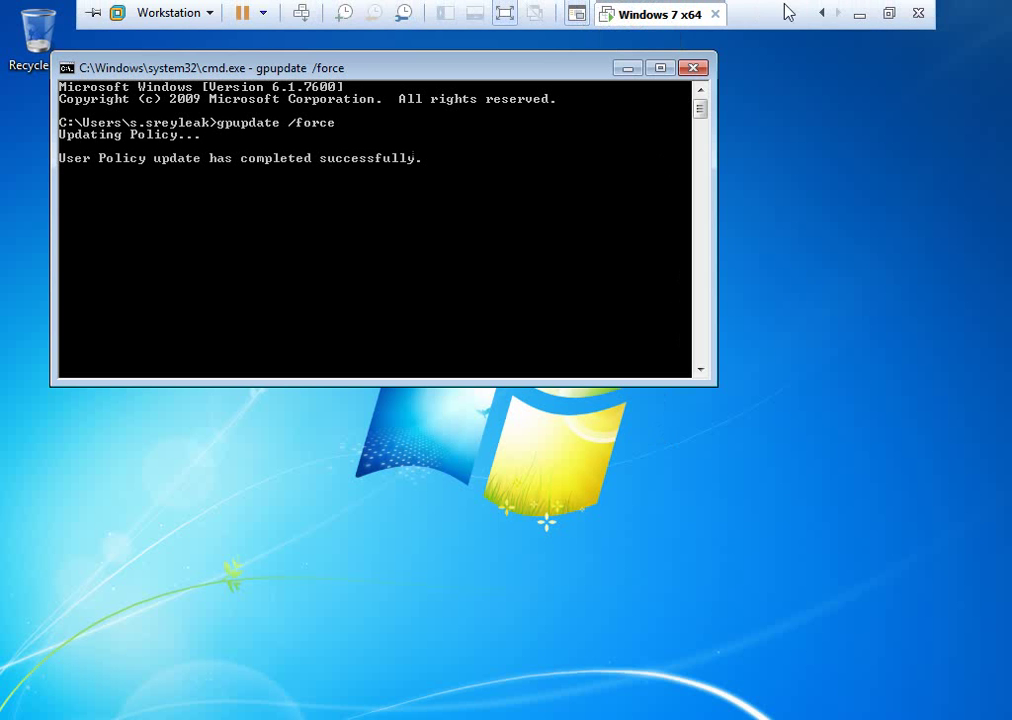
On the Windows Server 2012 VM, run gpupdate /force in an administrator Command Prompt.
click(818, 14)
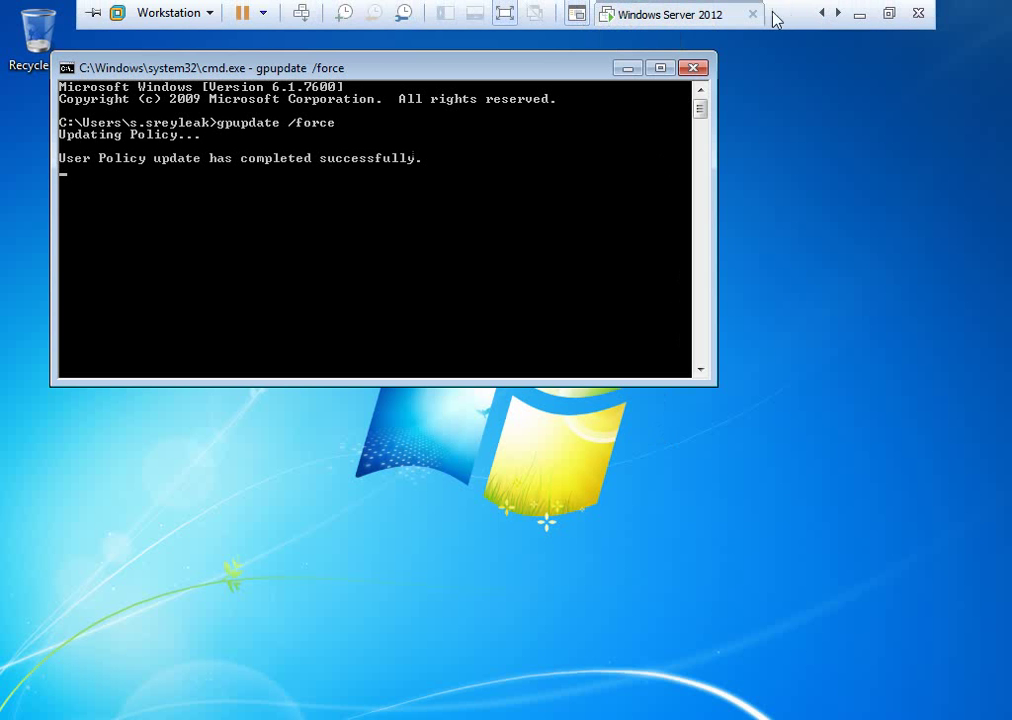
click(820, 16)
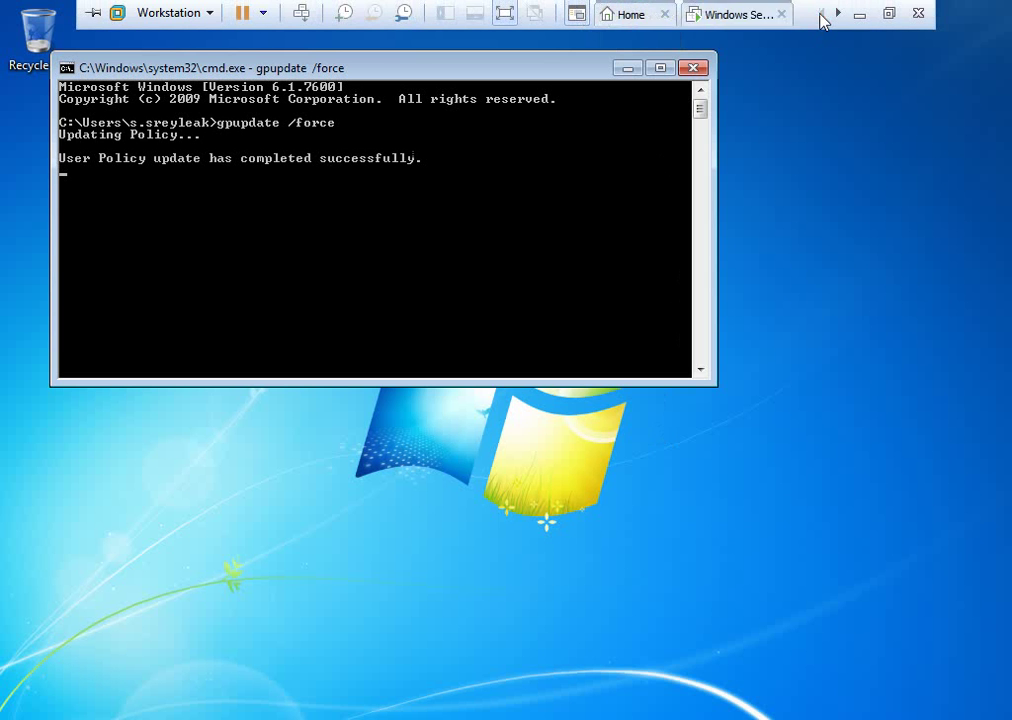
click(634, 15)
click(706, 16)
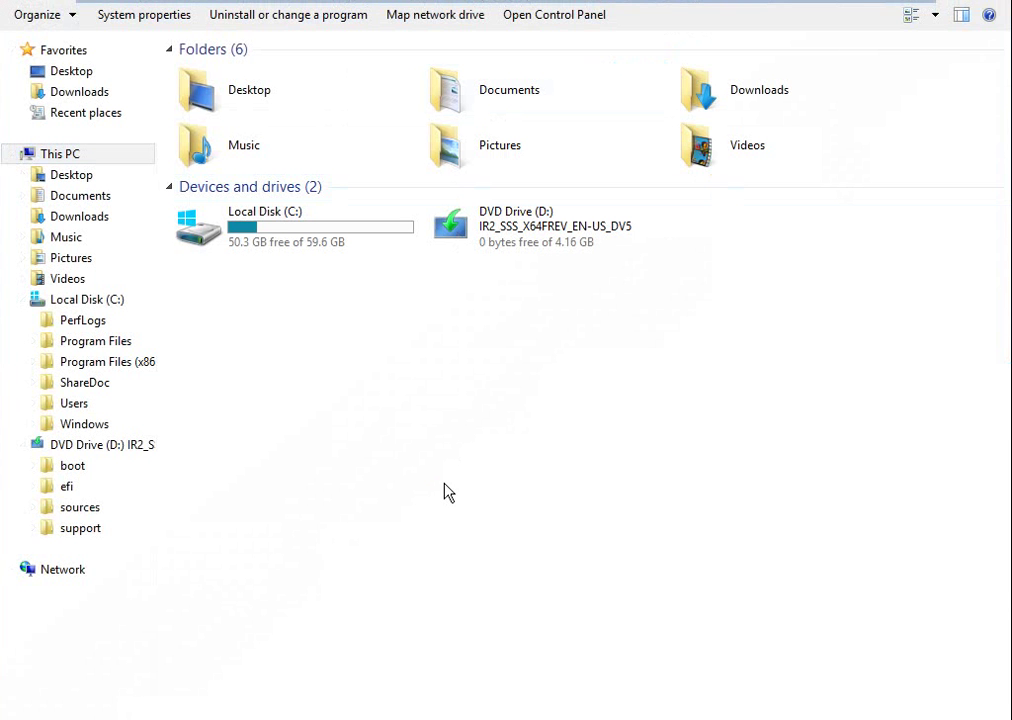
key(super+r)
key(Return)
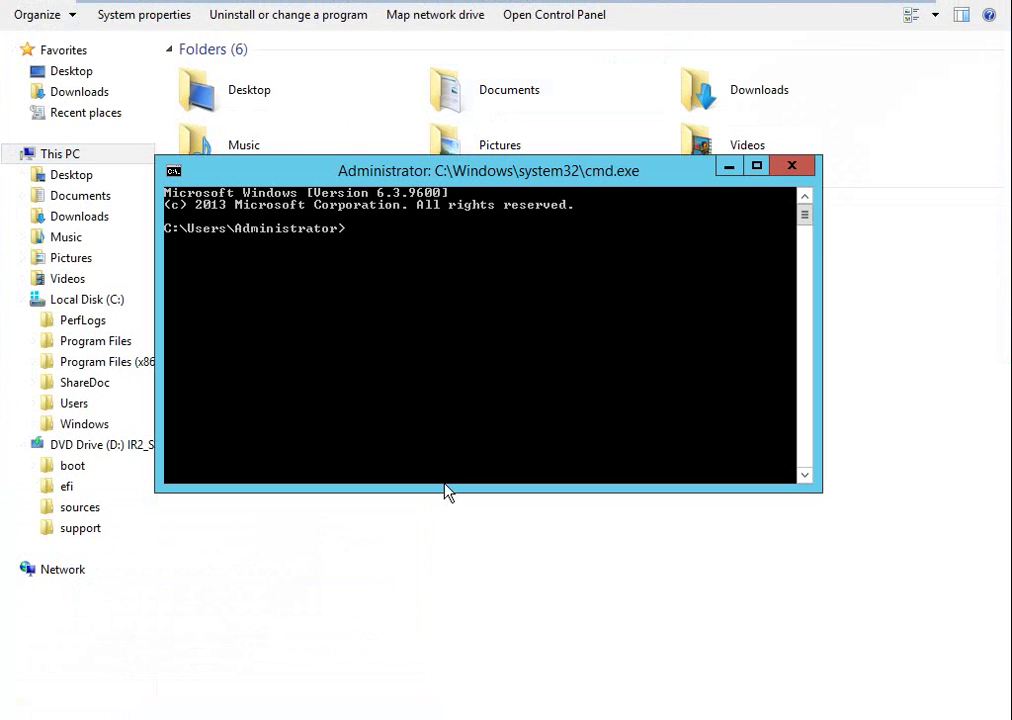
text(gpupdate /force)
key(Return)
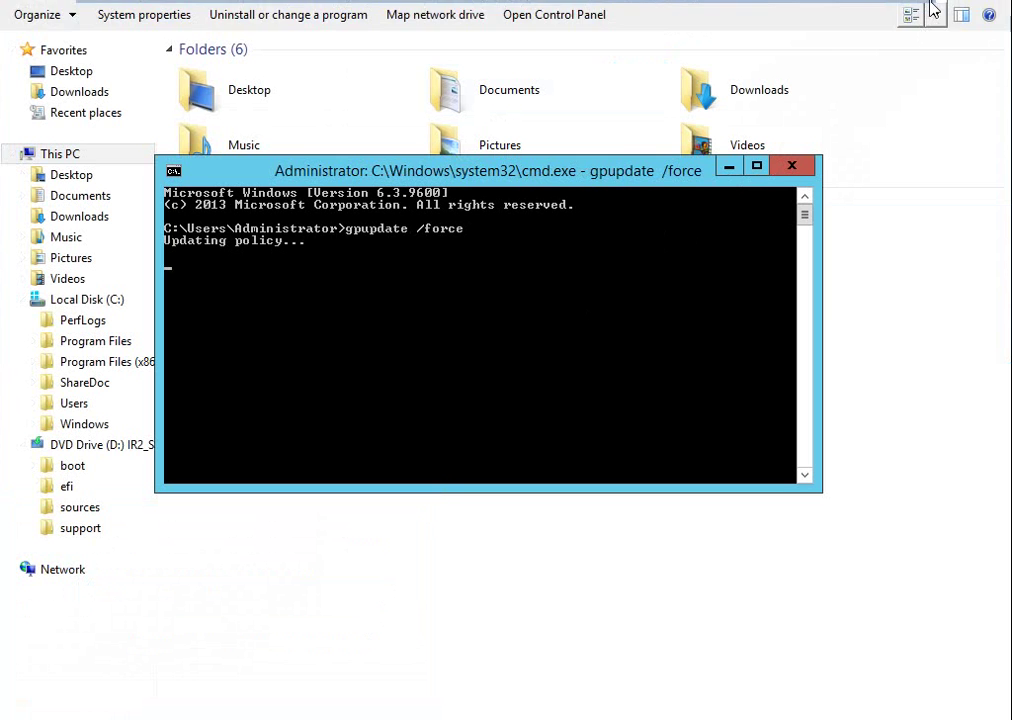
Switch back to the Windows 7 x64 virtual machine.
mouse_move(899, 11)
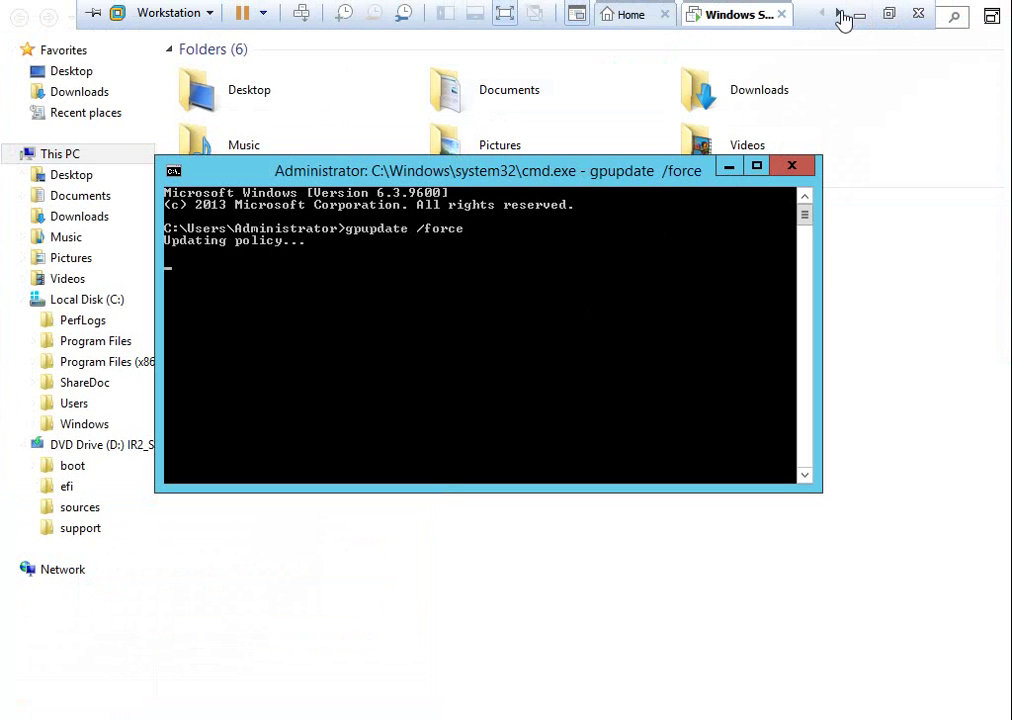
click(837, 13)
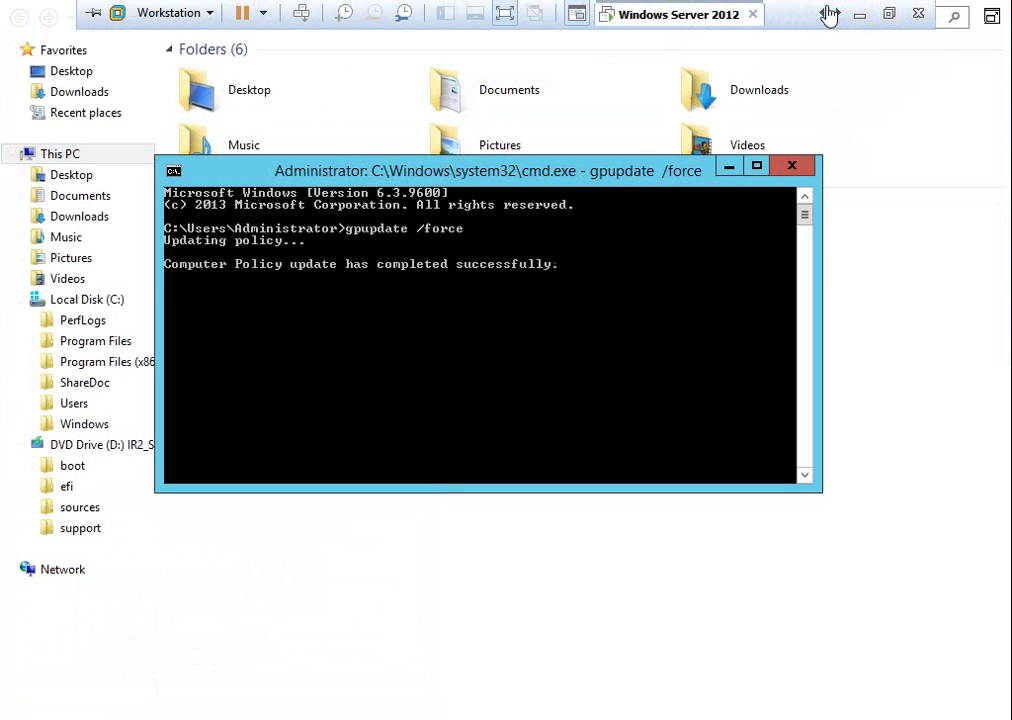
click(837, 16)
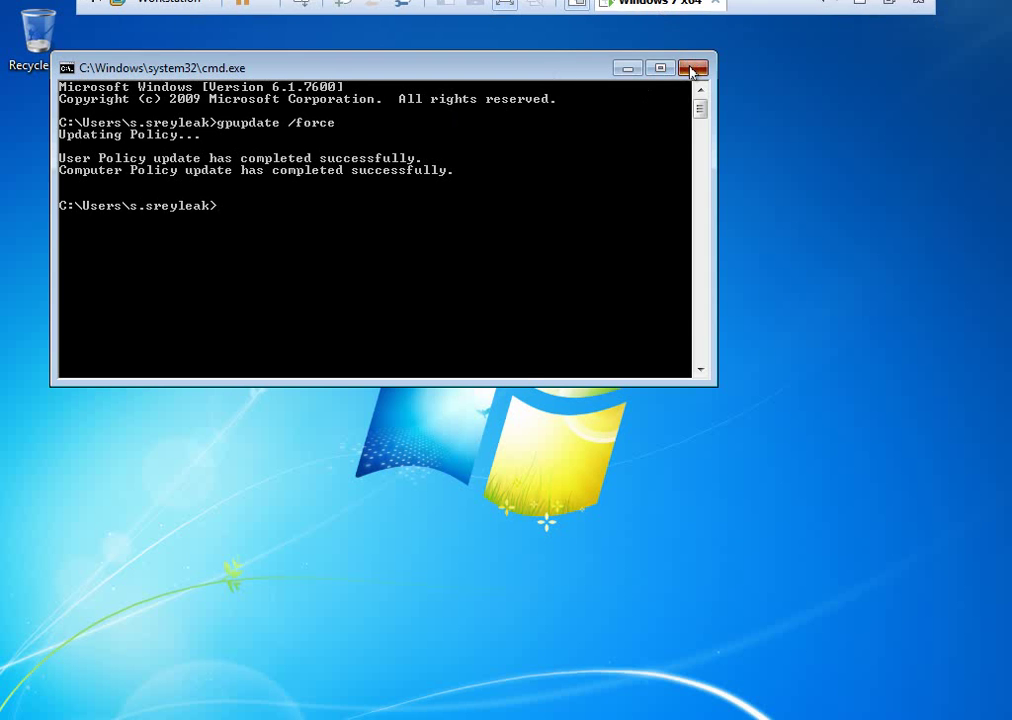
Close the Command Prompt and restart the Windows 7 client.
click(692, 69)
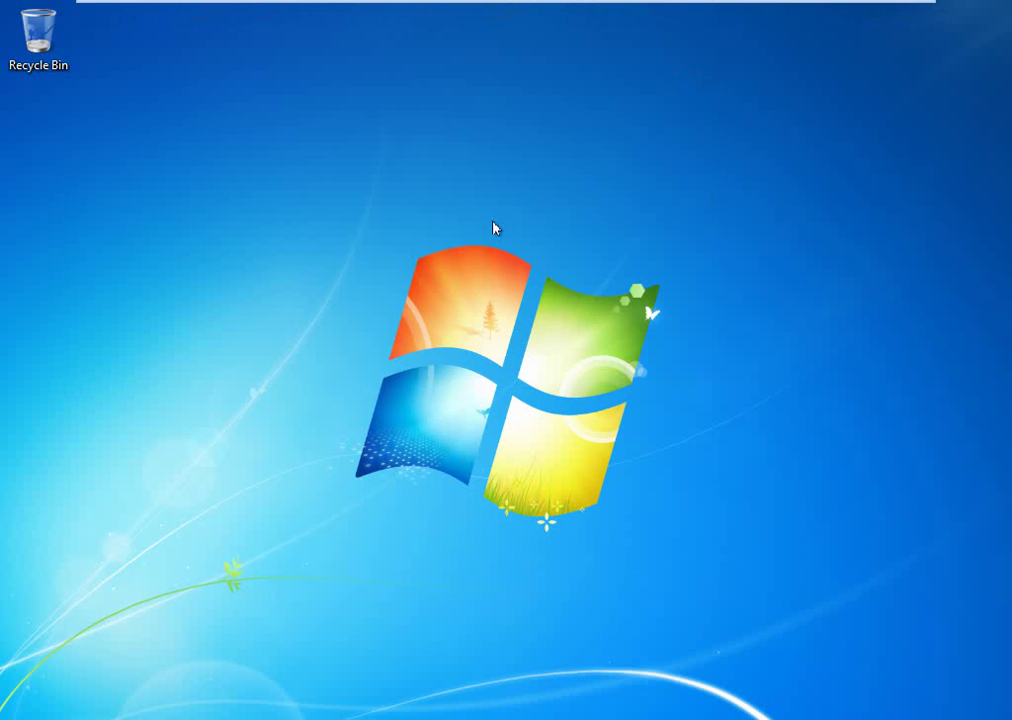
key(alt+F4)
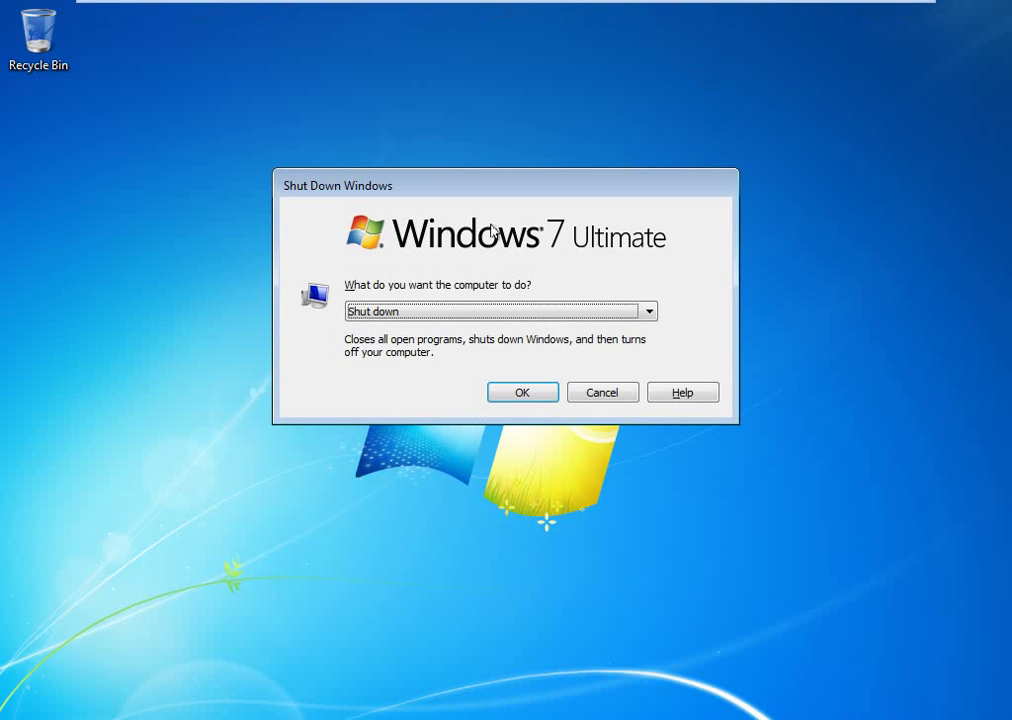
key(Up)
key(Up)
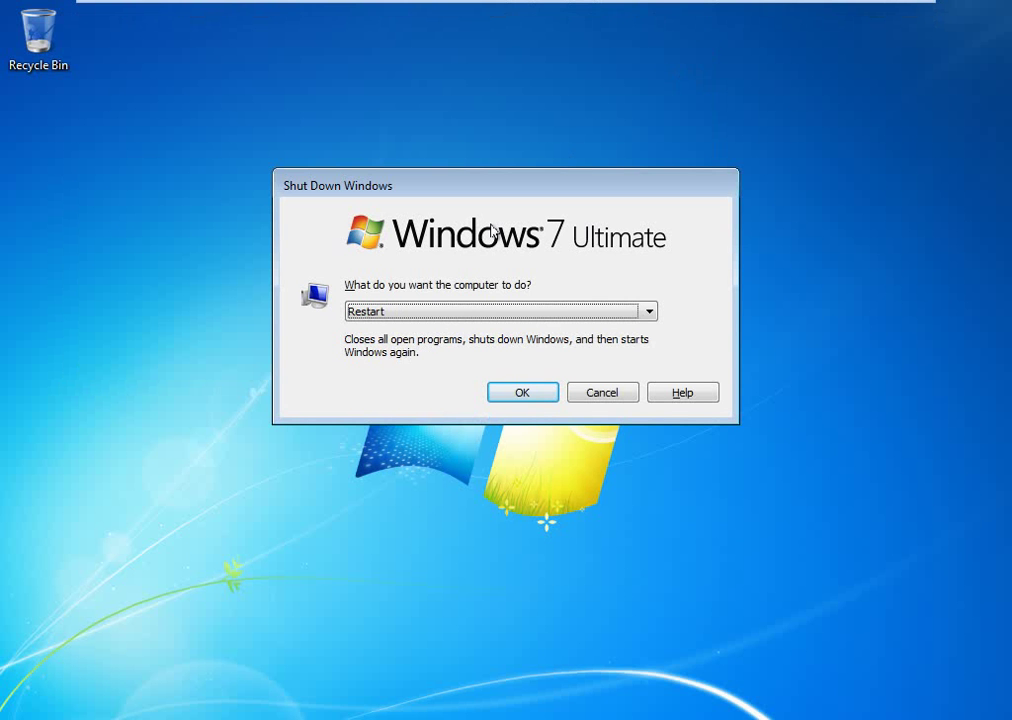
key(Return)
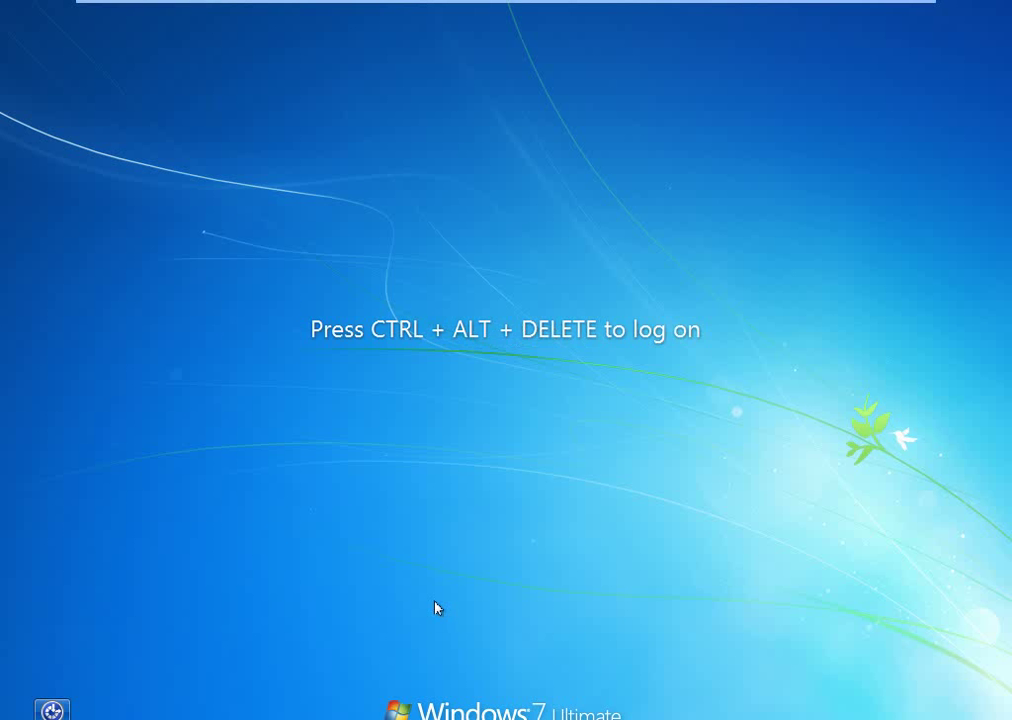
Log back on at the logon screen with the domain user's password.
key(ctrl+alt+Delete)
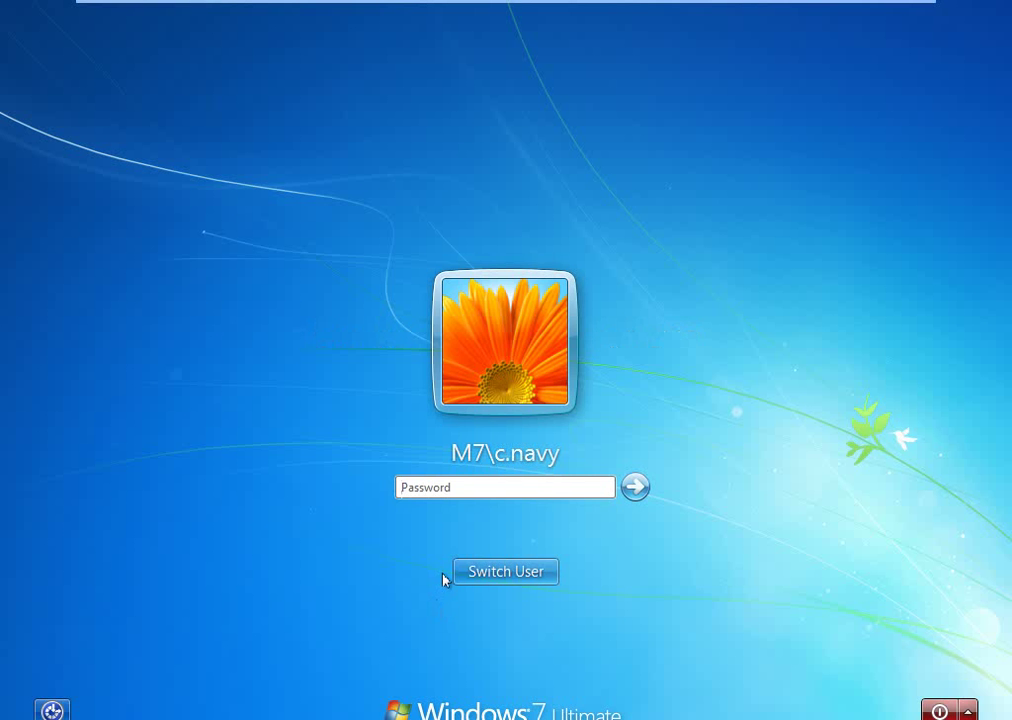
text(••••••••••••)
key(Return)
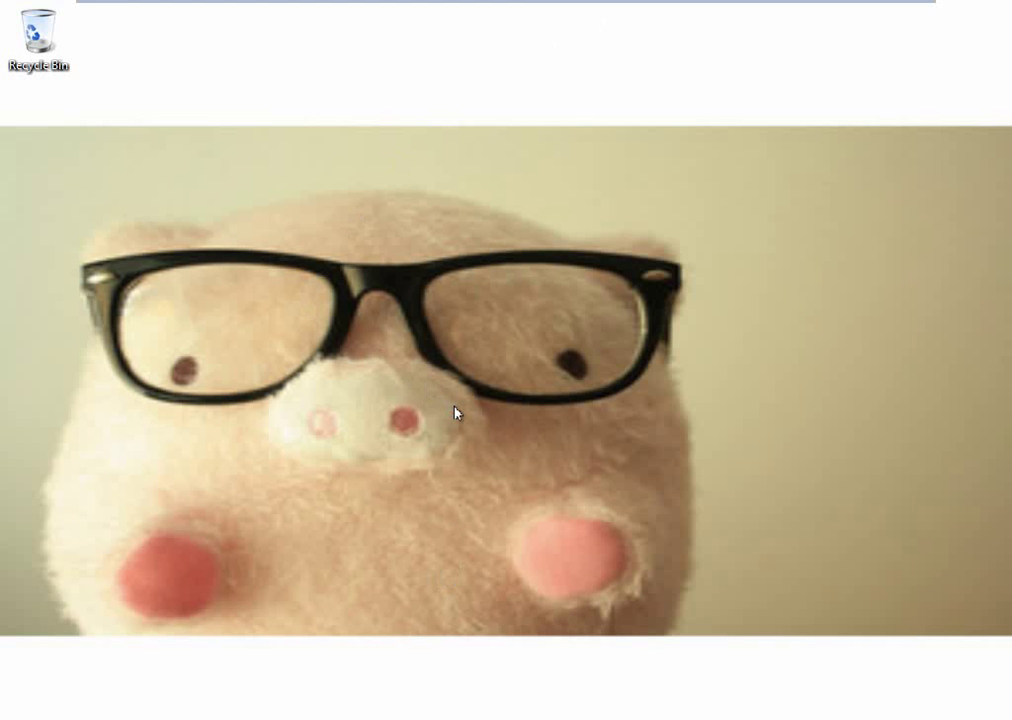
Open DVD Drive (D:) in Explorer to check its 8 setup items, then close Explorer.
key(super+e)
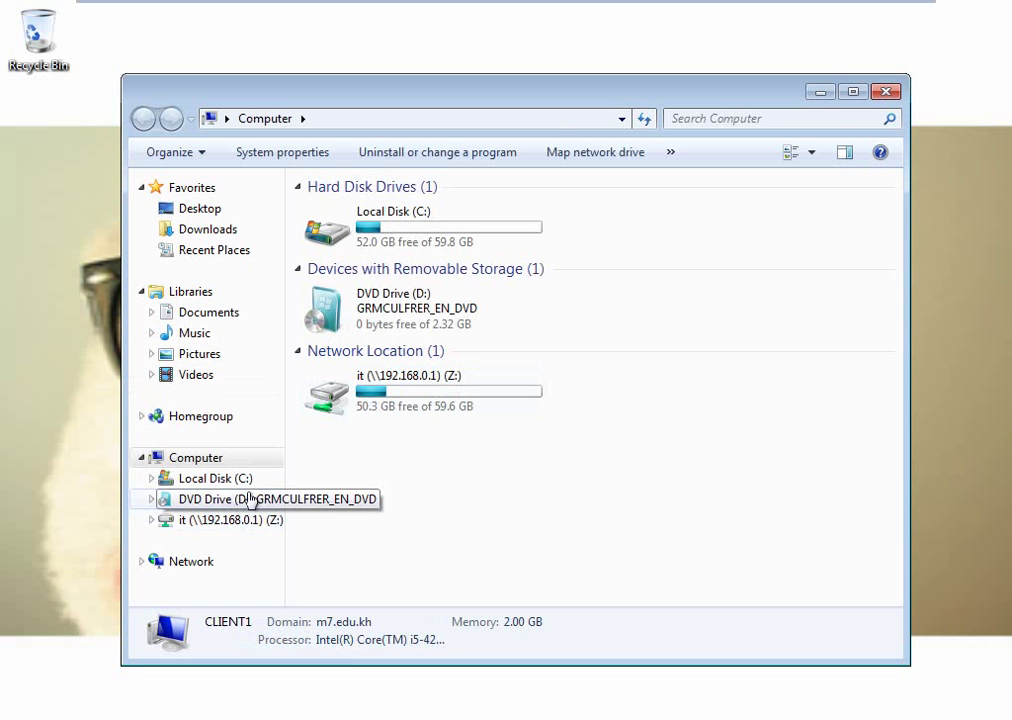
click(245, 503)
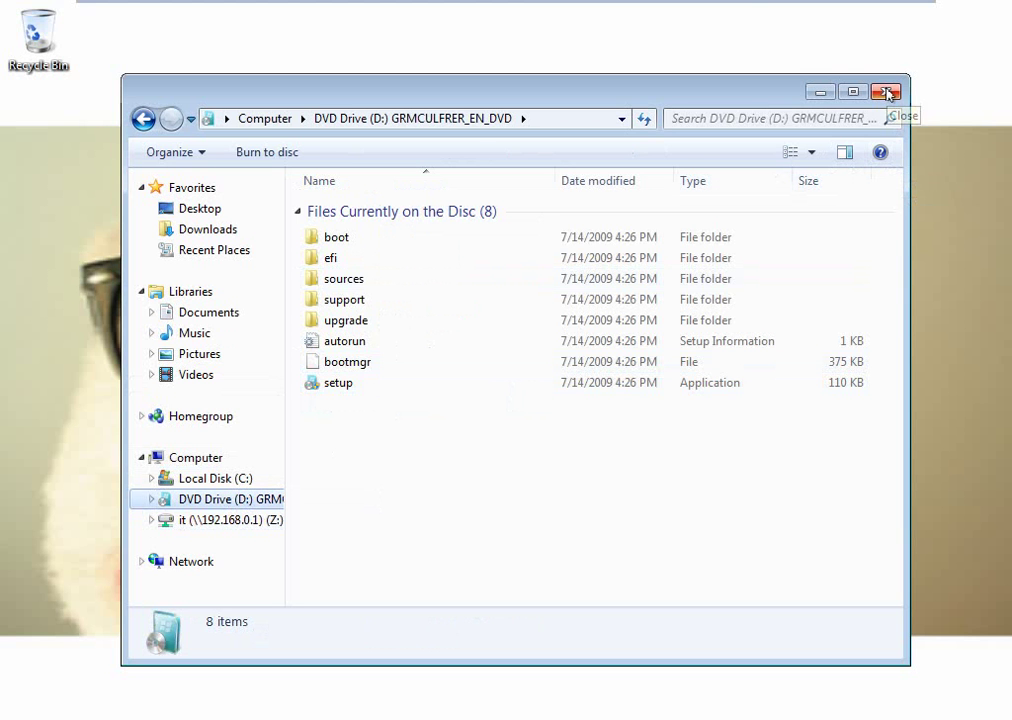
click(886, 93)
mouse_move(689, 9)
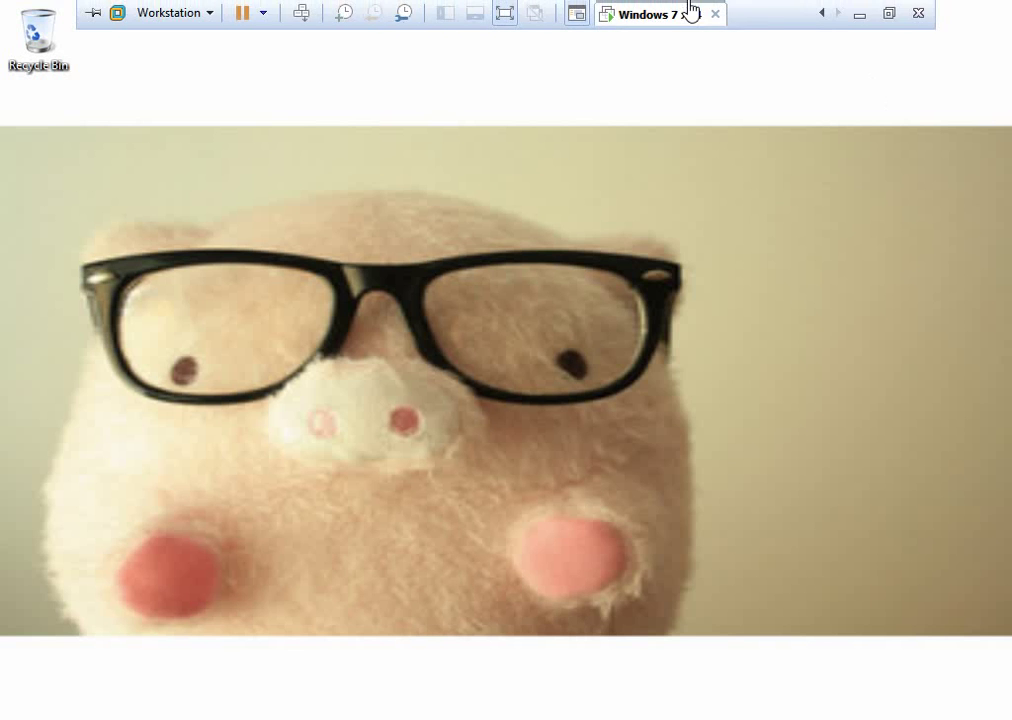